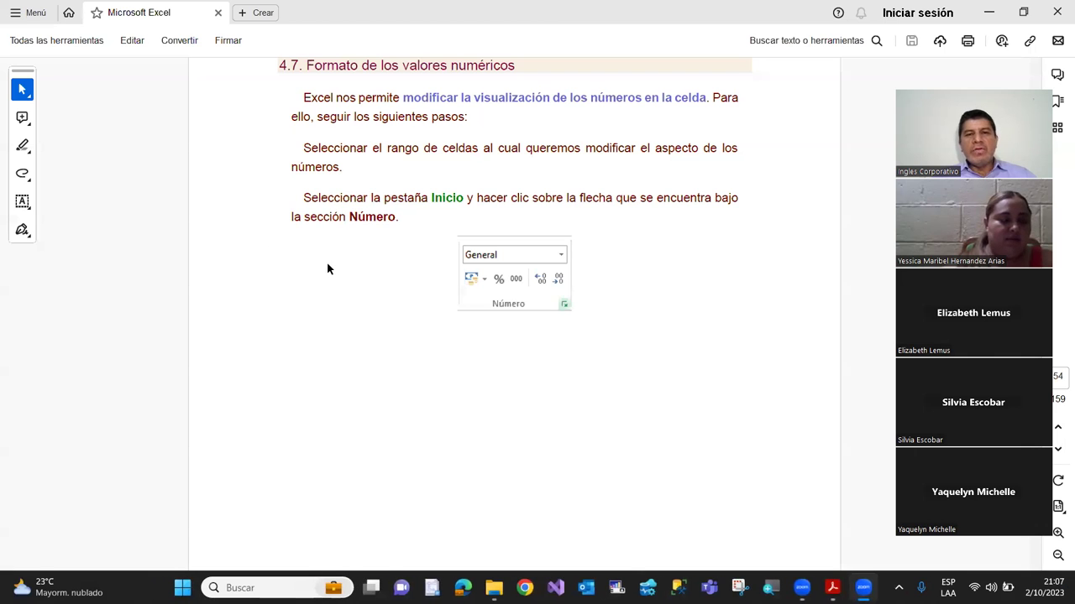
Bring up the EXCEL BASICO folder and open 'Libro de Ejemplos de Microsoft Excel' from its file list.
scroll(327, 268, "up", 1)
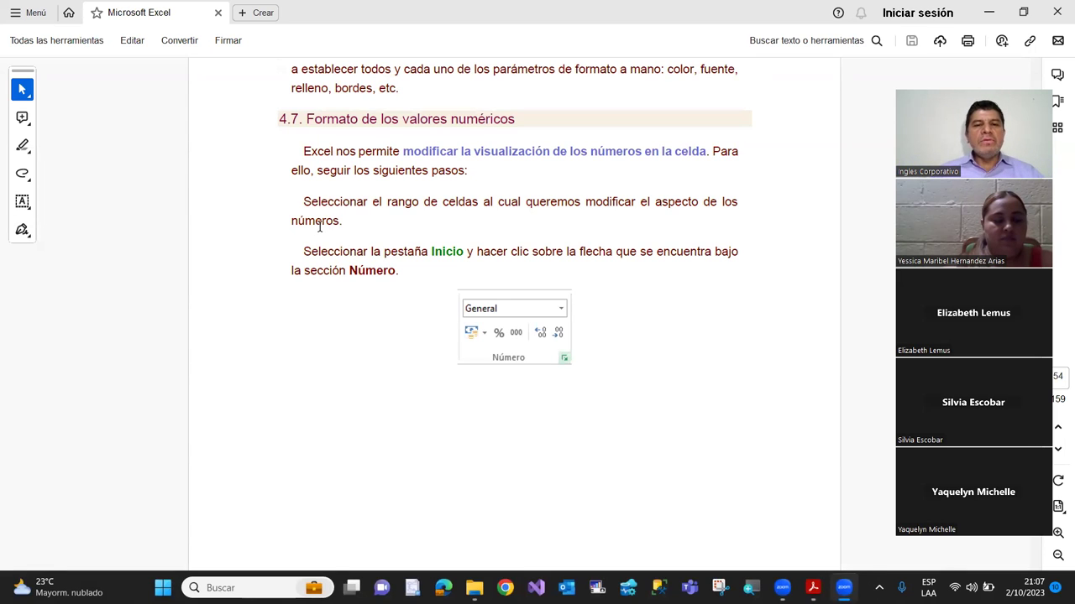
scroll(321, 235, "down", 1)
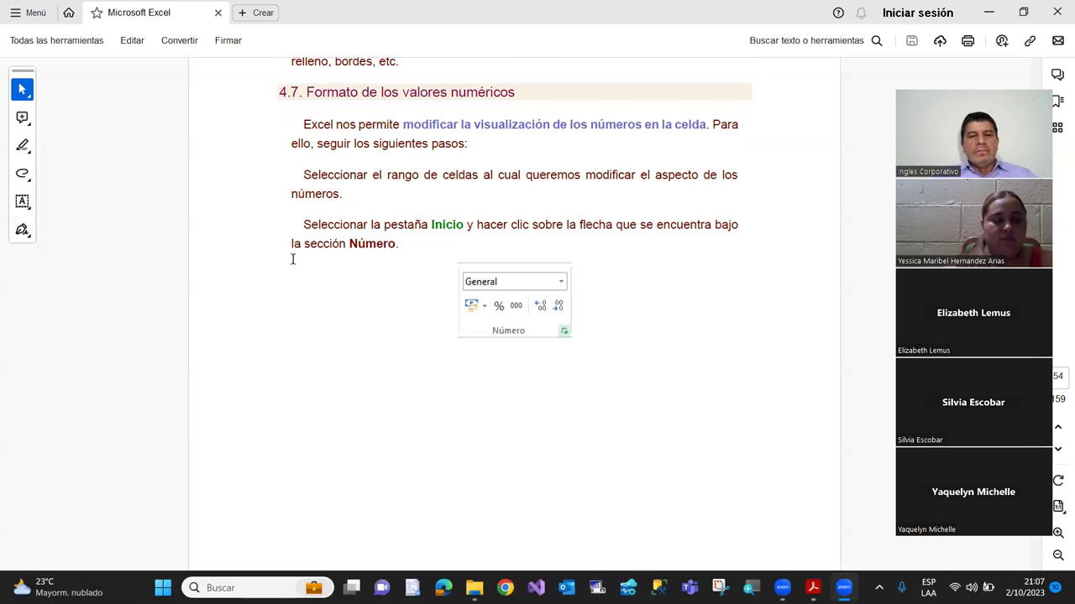
scroll(293, 261, "down", 1)
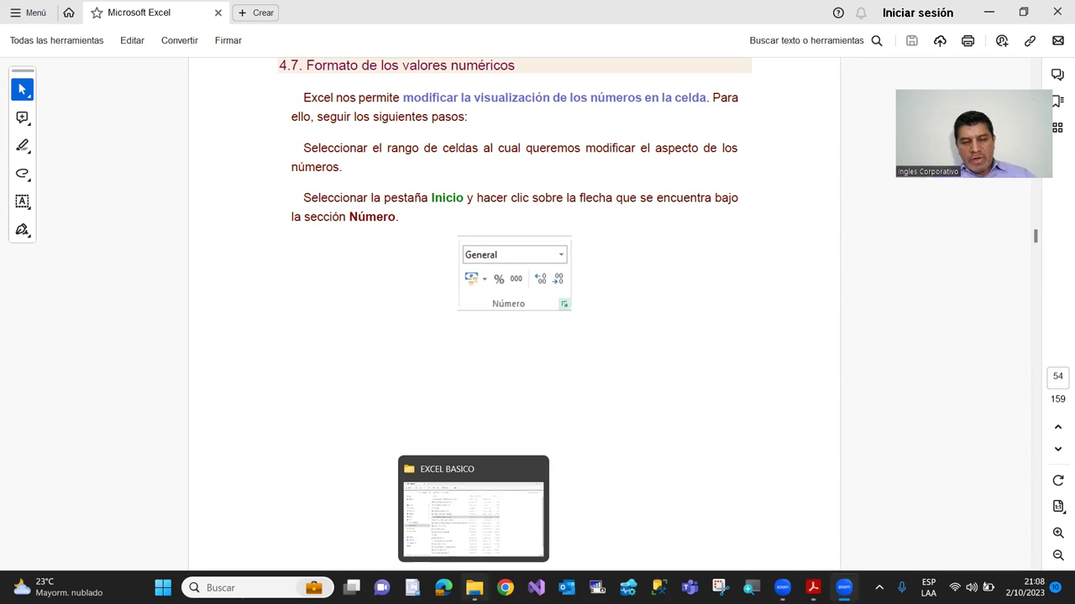
left_click(474, 587)
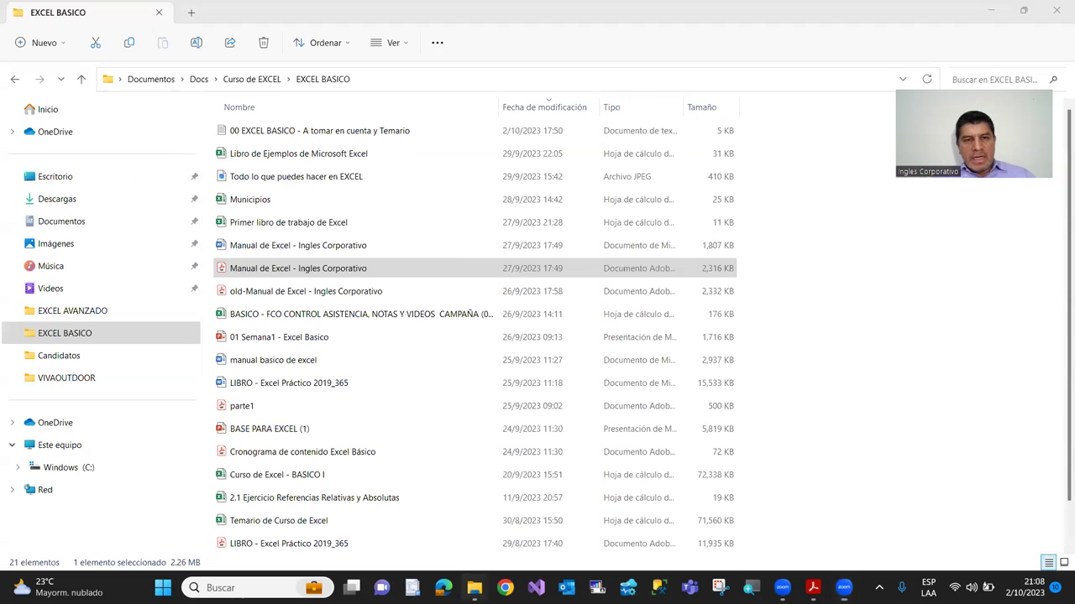
left_click(243, 159)
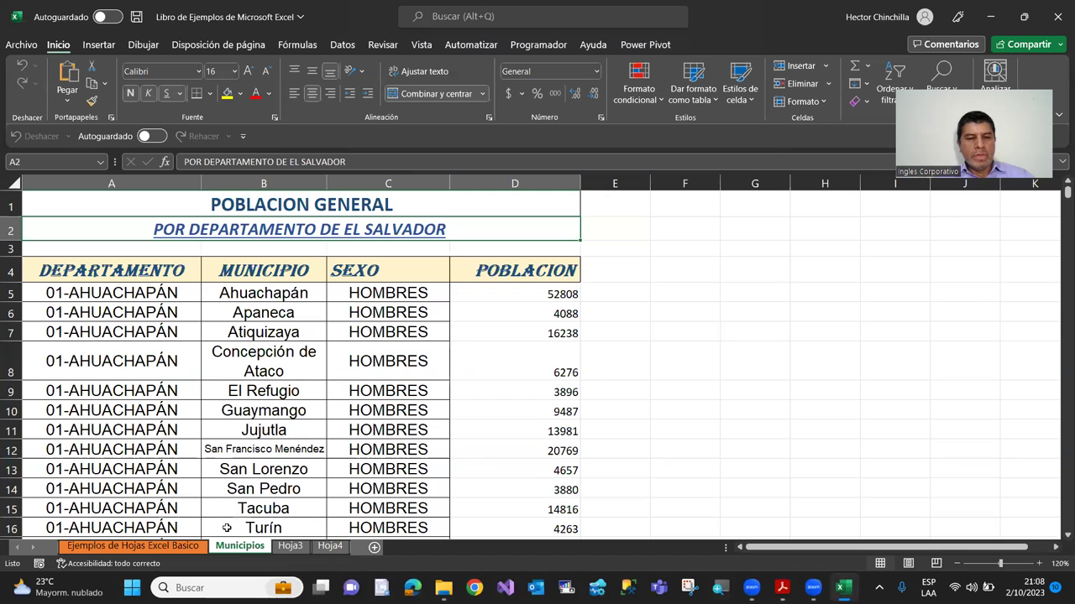
Go to the empty Hoja3 sheet, select B2 then F2, and return to the Acrobat manual.
left_click(294, 550)
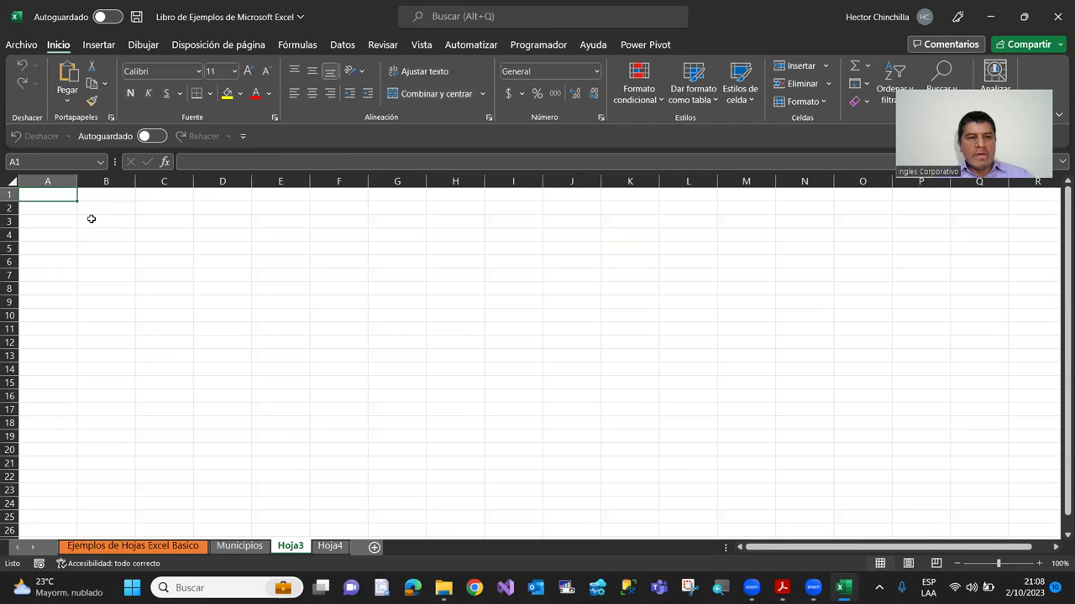
left_click(89, 208)
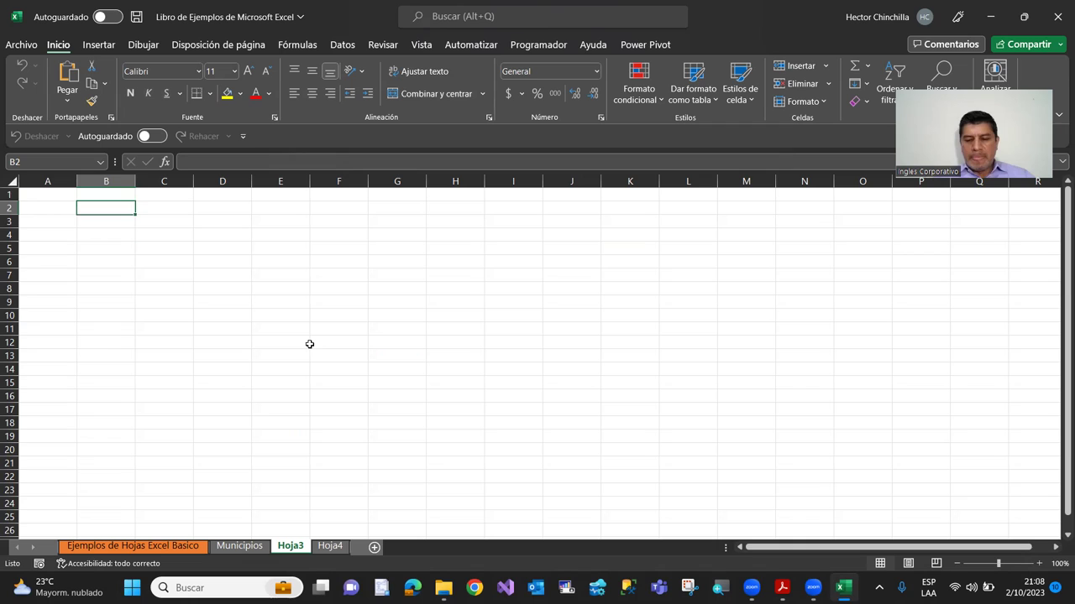
key("Right")
key("Right")
key("Right")
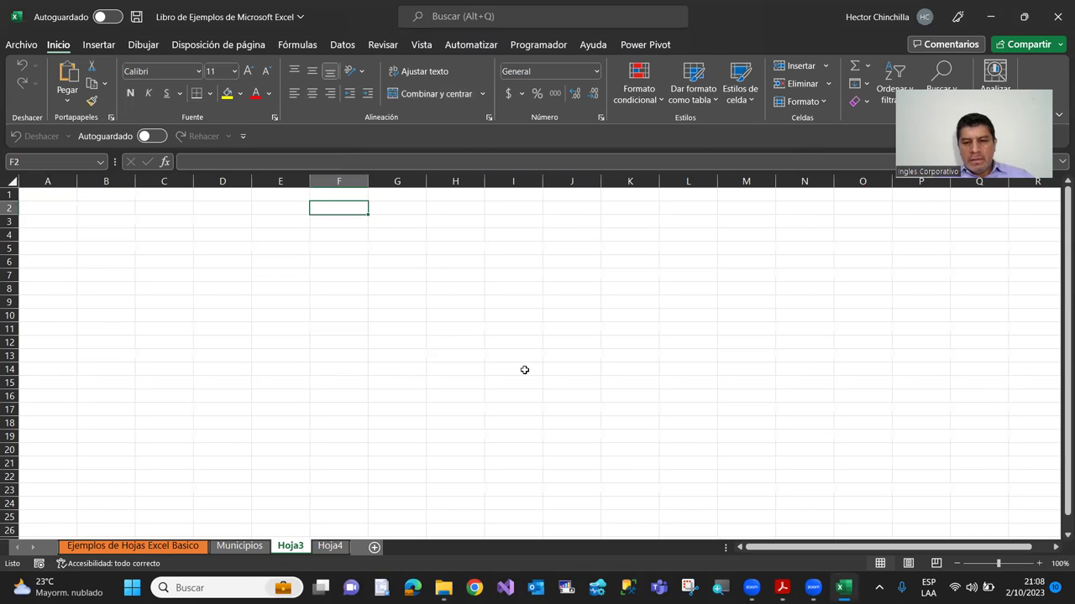
left_click(781, 588)
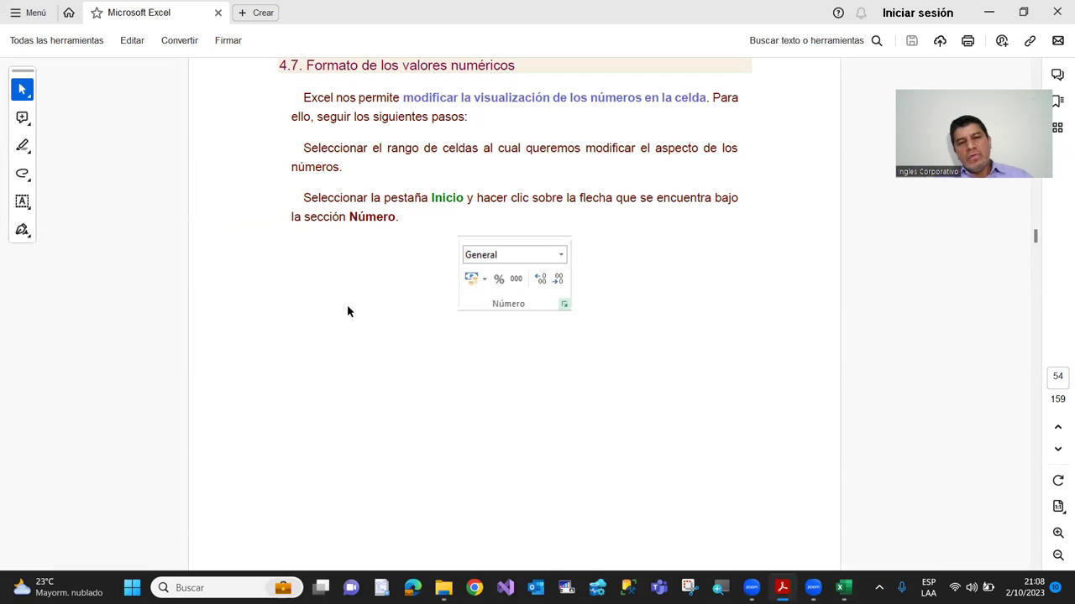
Zoom in on the manual's Número formatting instructions, then switch back to Excel.
scroll(386, 310, "down", 2)
scroll(386, 310, "down", 2)
scroll(385, 310, "down", 2)
scroll(385, 309, "down", 2)
scroll(385, 308, "up", 2)
scroll(385, 308, "up", 4)
scroll(385, 308, "up", 1)
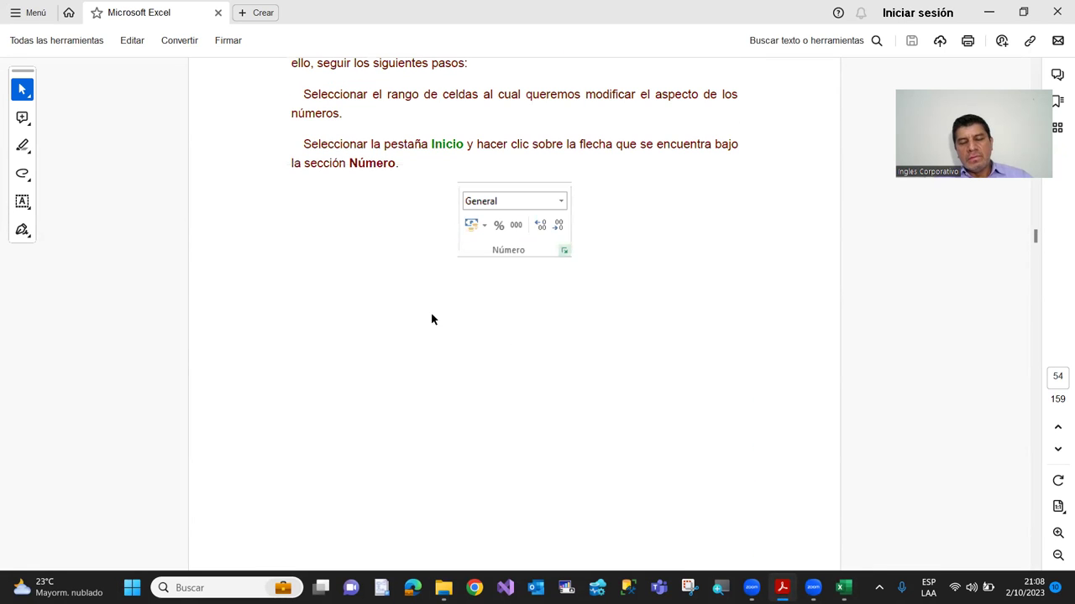
left_click(1057, 533)
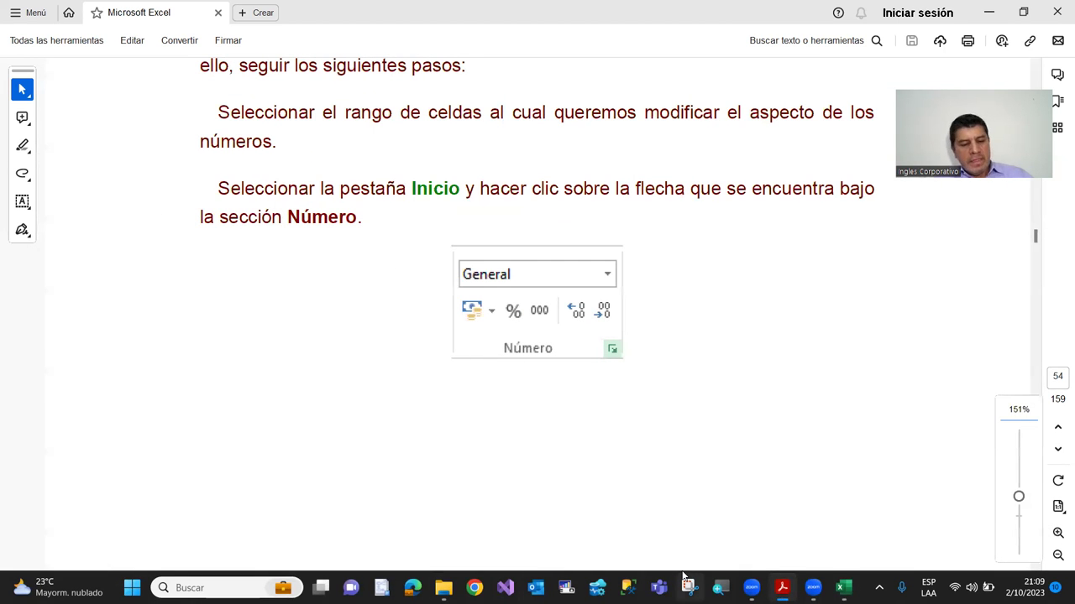
key("alt+Tab")
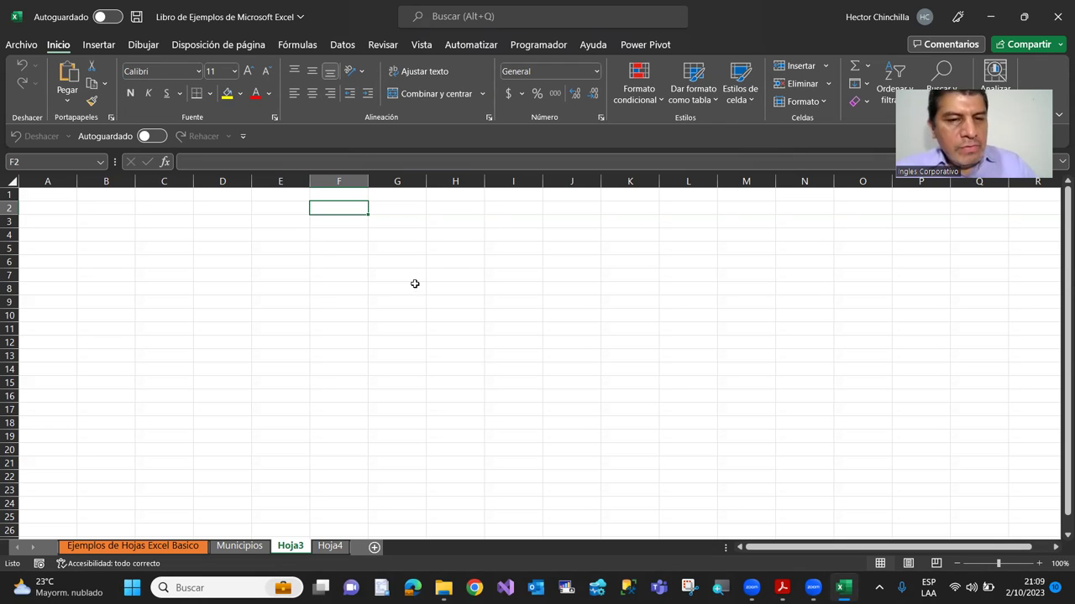
Enter the number 1500 in cell F3.
key("alt+Tab")
key("alt+Tab")
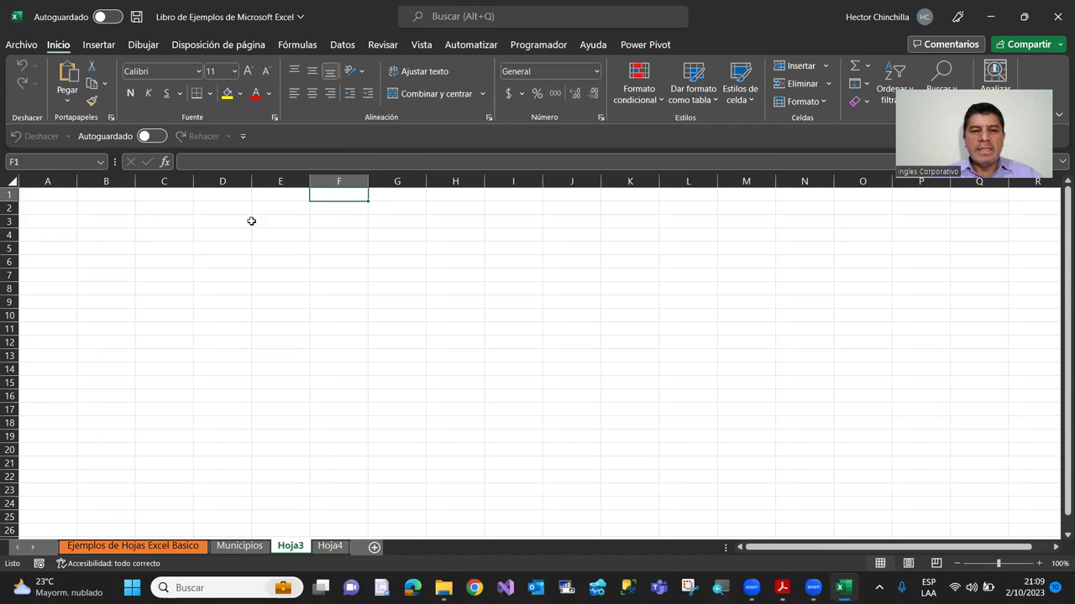
left_click(323, 225)
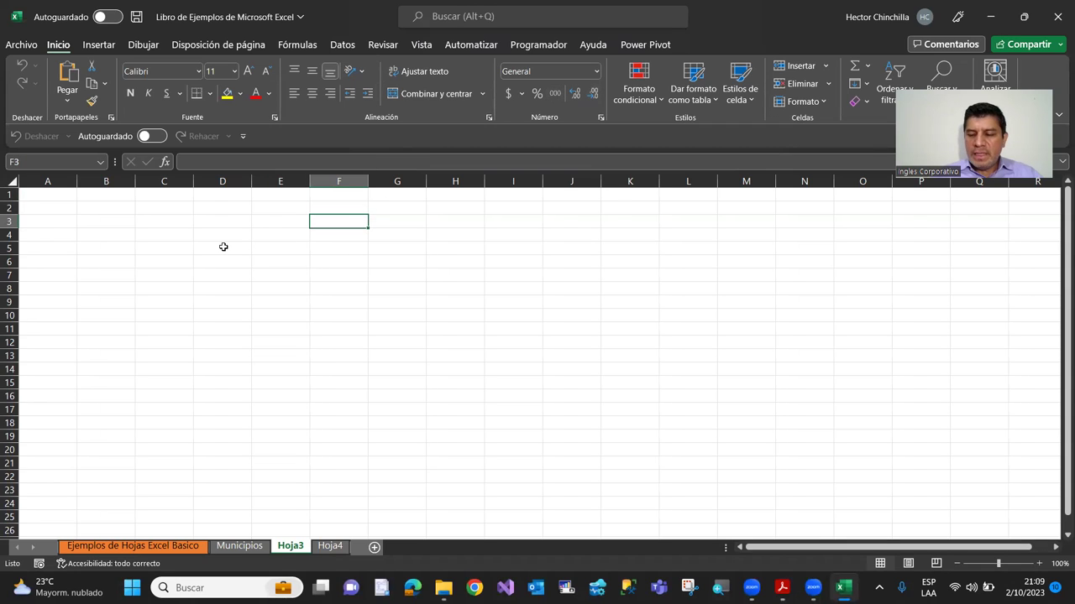
type("1500")
key("Return")
key("Up")
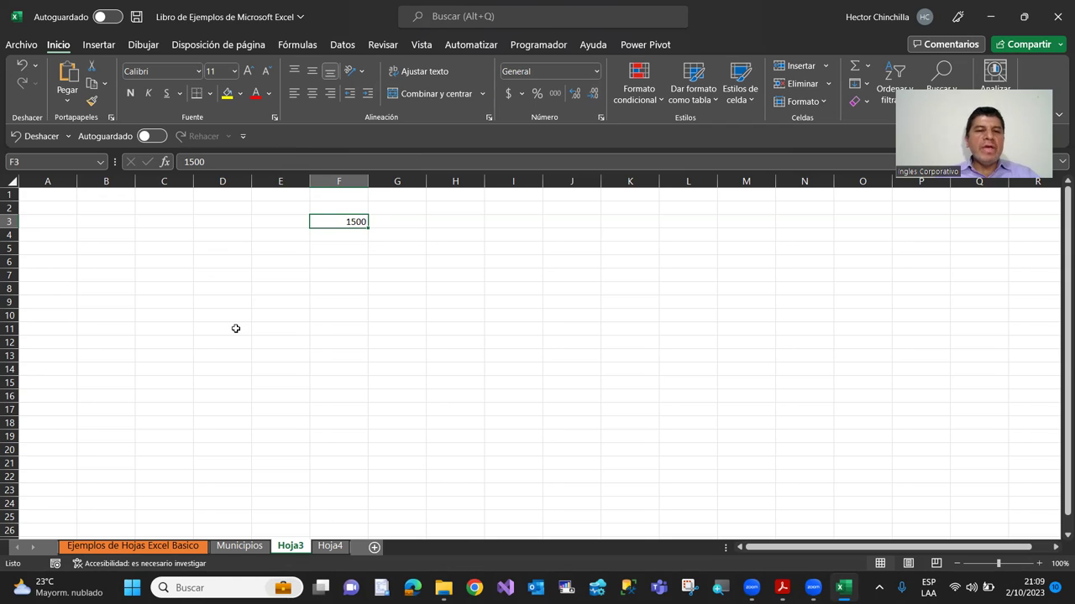
key("Down")
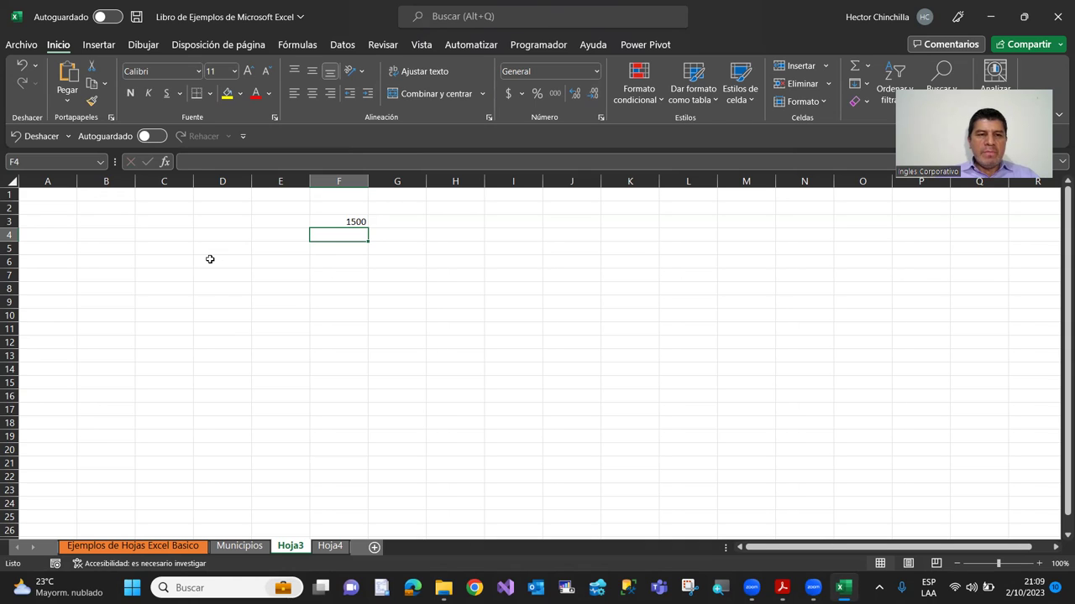
Store '1500 as text in F4 to compare it with the numeric entry.
type("'1500")
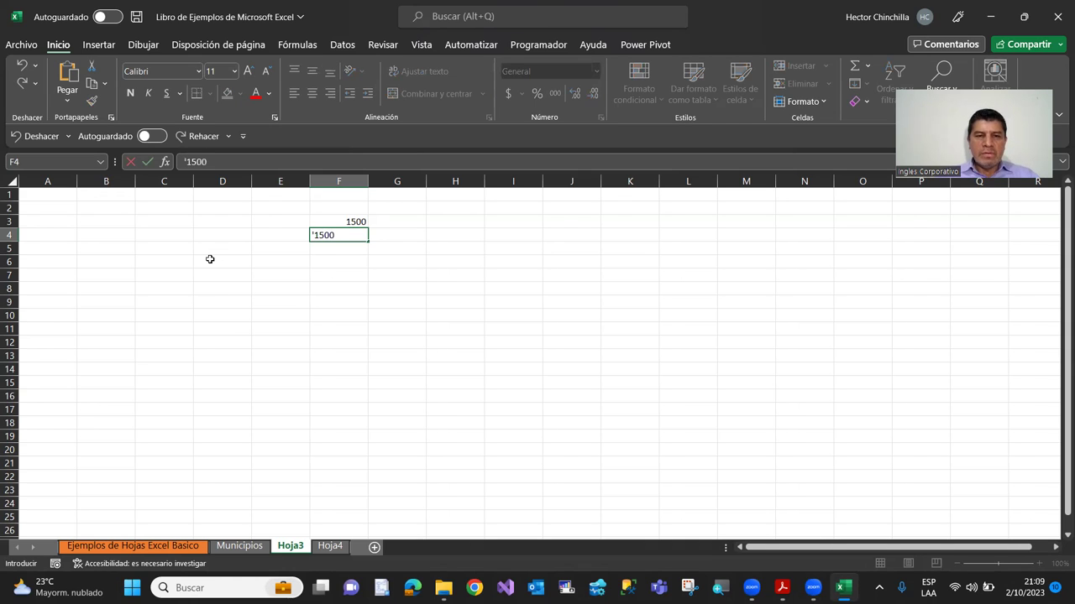
key("Return")
key("Up")
key("Down")
key("Up")
key("Down")
key("Up")
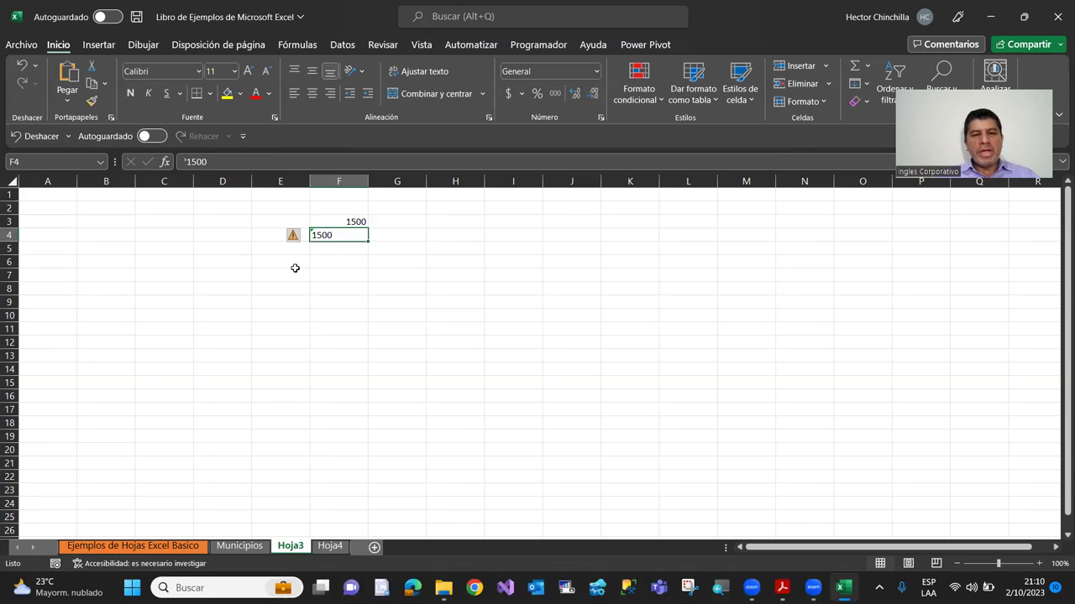
Zoom the sheet in and delete the text entry from F4.
left_click(1040, 565)
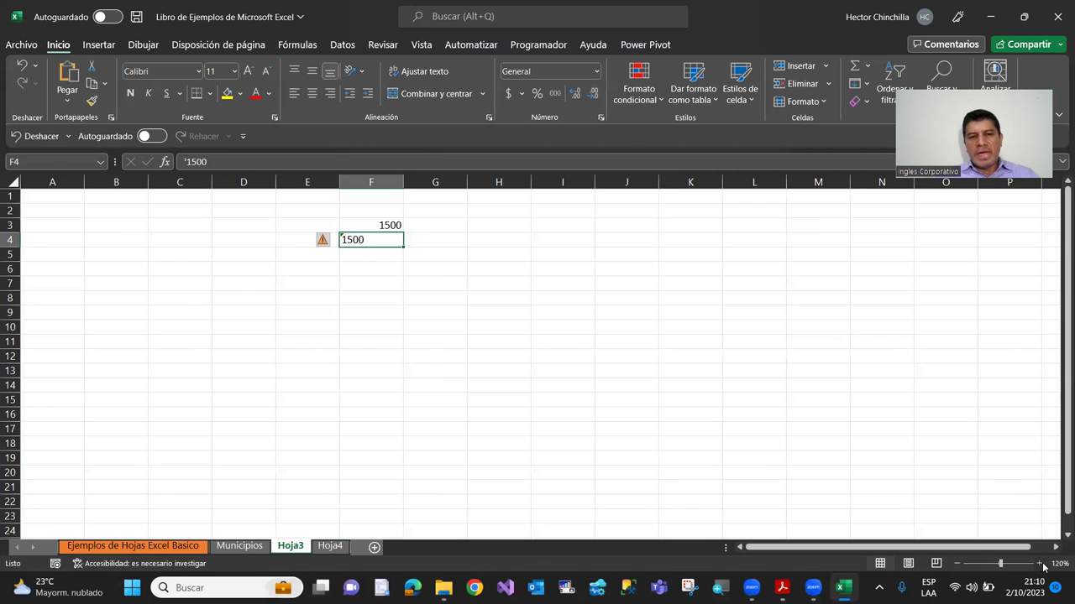
left_click(1040, 565)
key("Down")
key("Up")
key("Up")
key("Down")
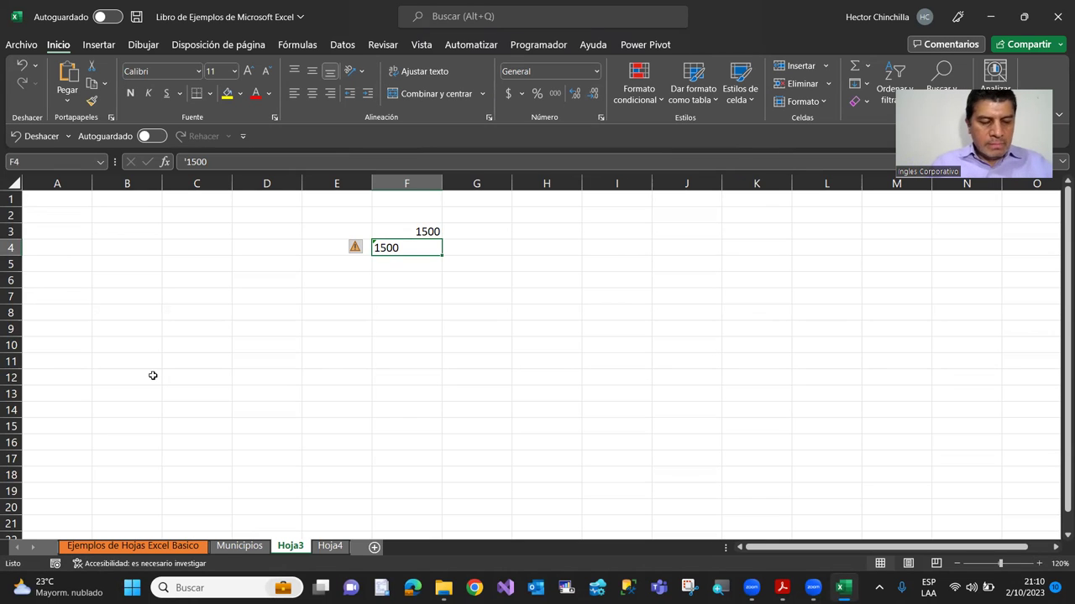
scroll(153, 376, "down", 1, "ctrl")
scroll(153, 375, "down", 1, "ctrl")
key("Delete")
key("Up")
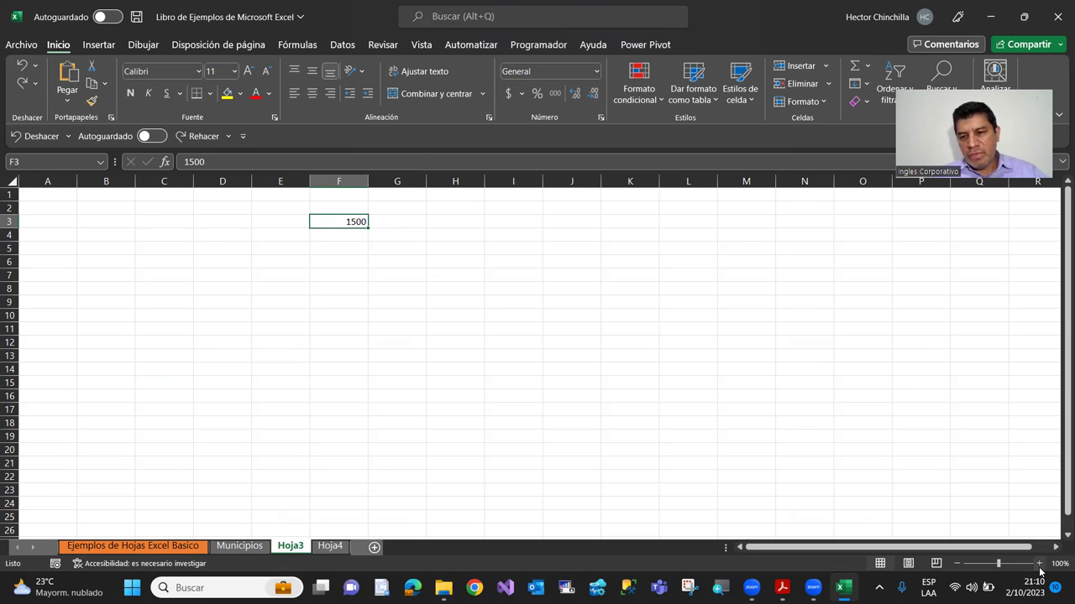
Zoom the sheet to 130% and apply the dollar accounting format to F3.
left_click(1038, 563)
left_click(1039, 564)
left_click(1038, 564)
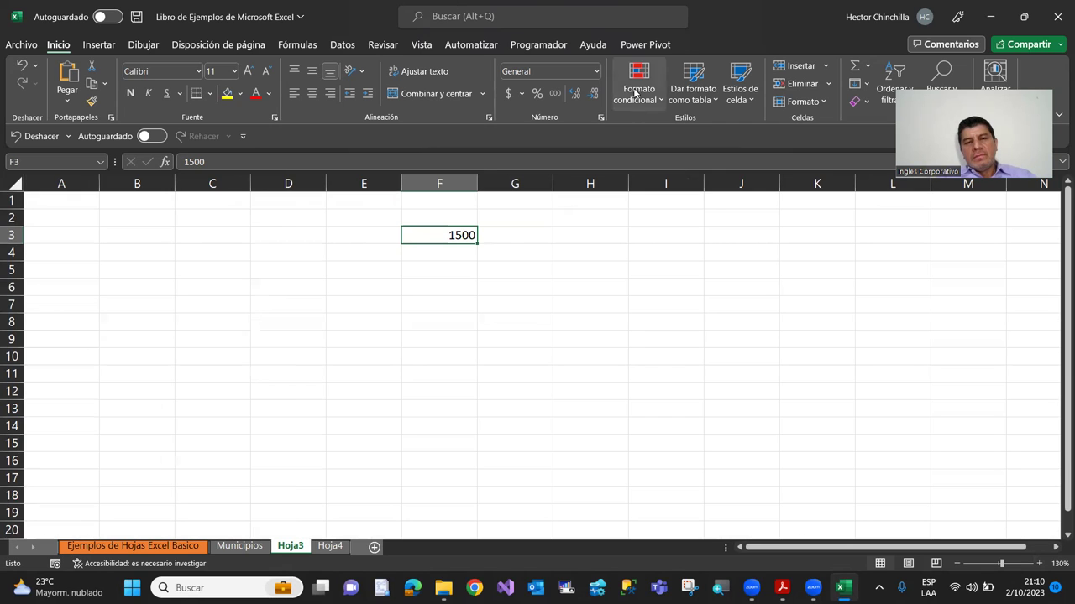
left_click(522, 96)
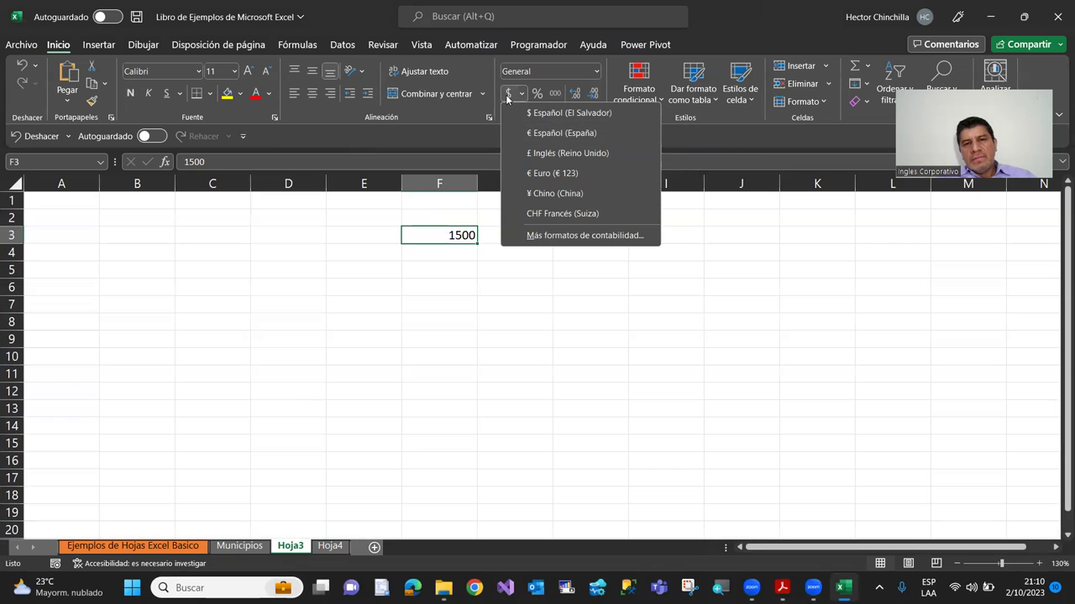
left_click(517, 112)
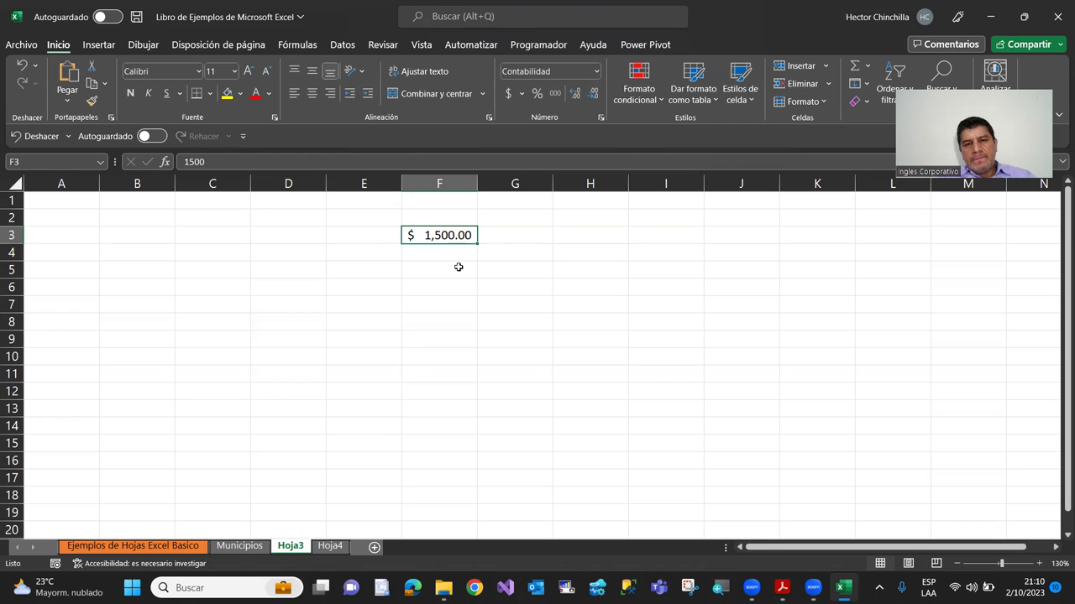
Undo the accounting format and apply Percentage to F3, showing 150000%.
left_click(538, 98)
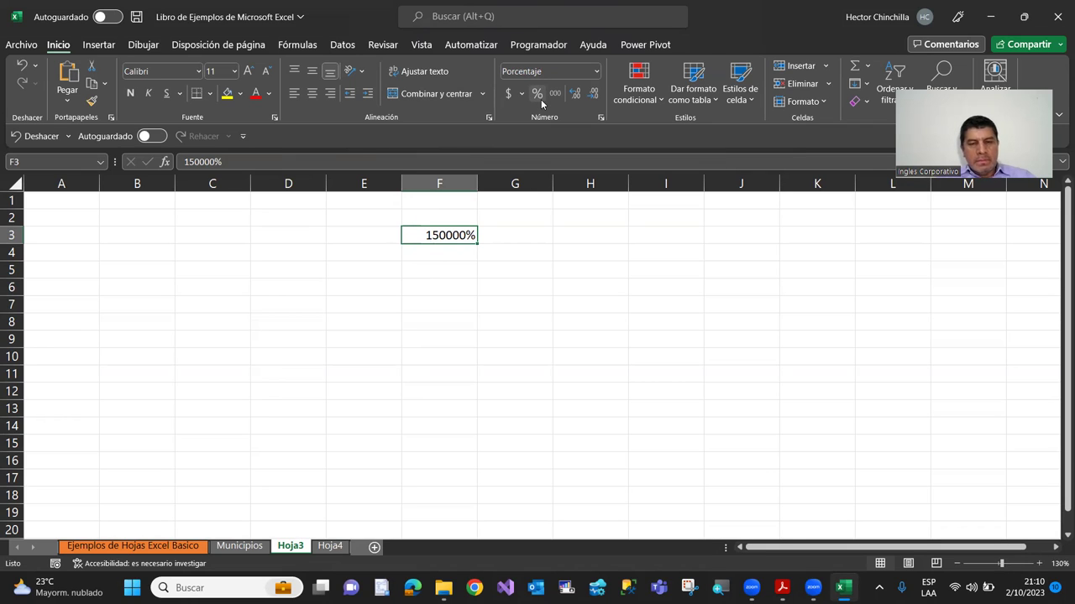
key("ctrl+z")
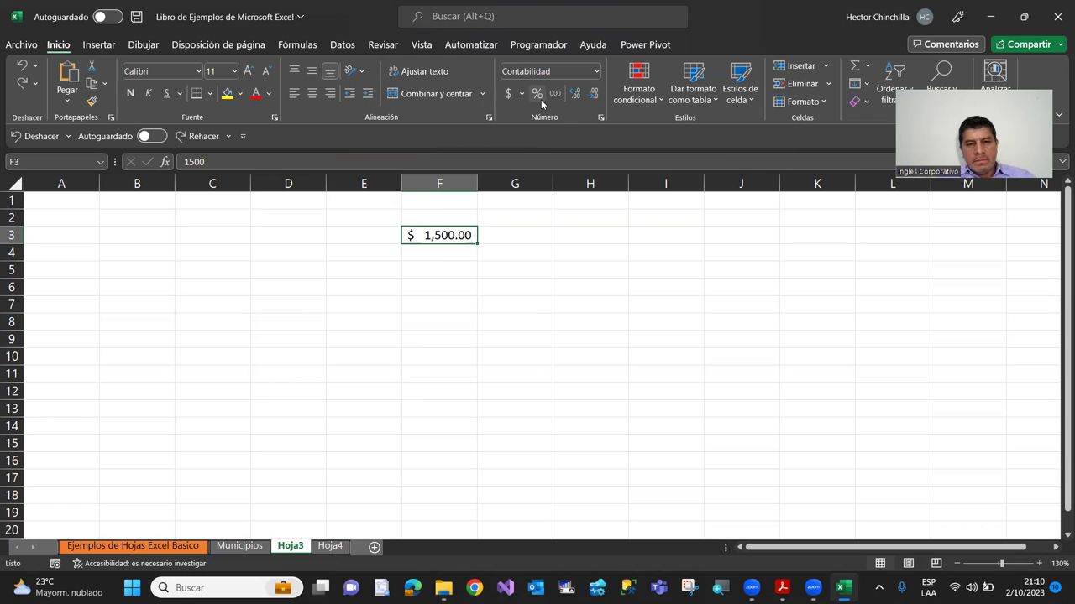
key("ctrl+z")
left_click(539, 97)
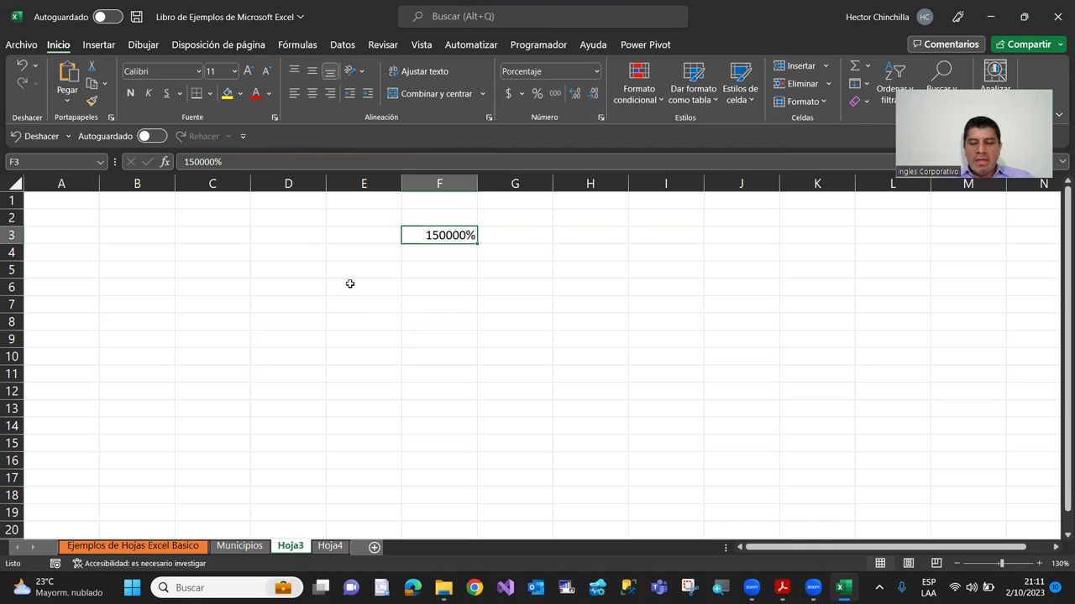
Type 10 into F3 as 10%, then undo back to plain 1500.
key("Up")
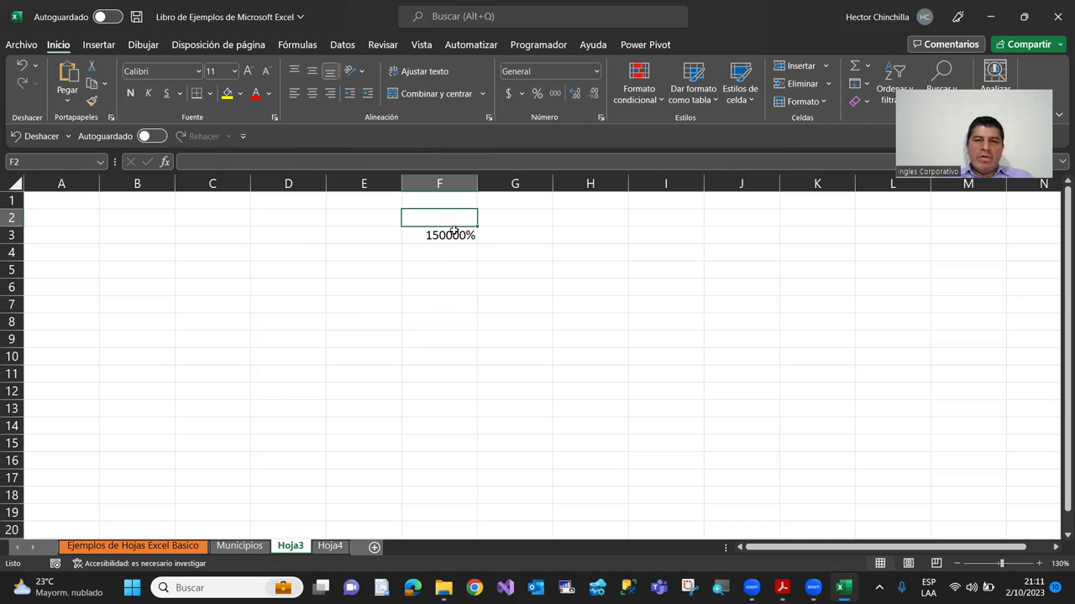
left_click(444, 238)
type("10")
key("Return")
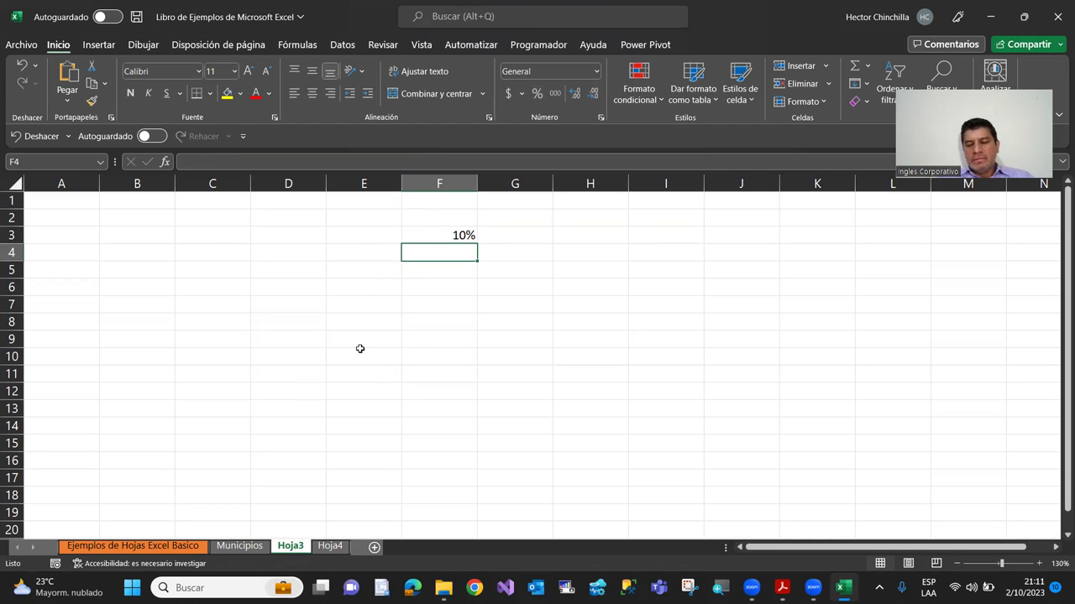
key("Up")
key("Down")
key("Up")
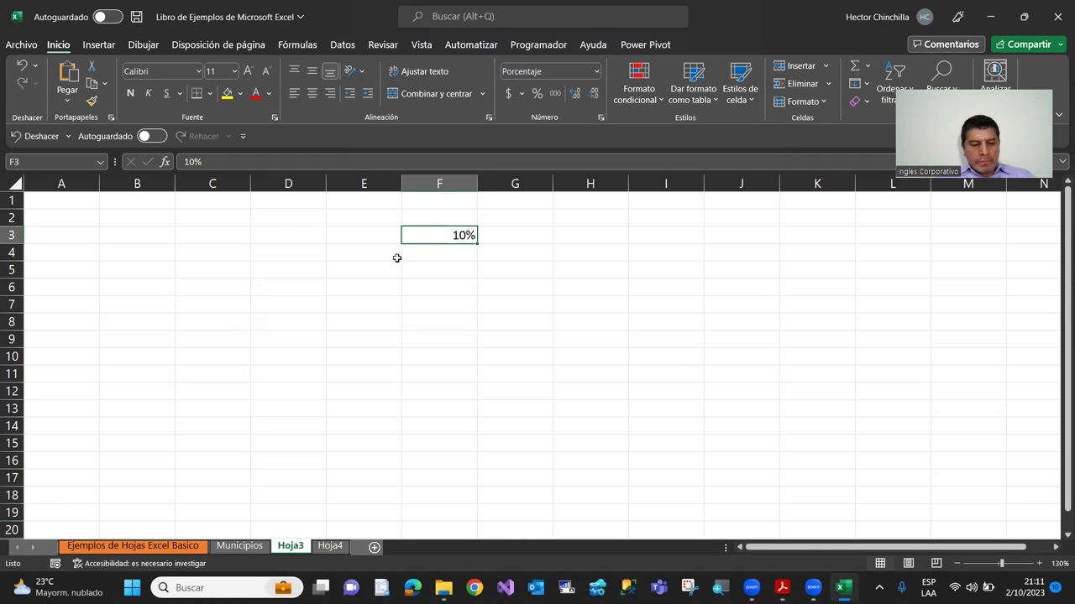
key("ctrl+z")
key("ctrl+z")
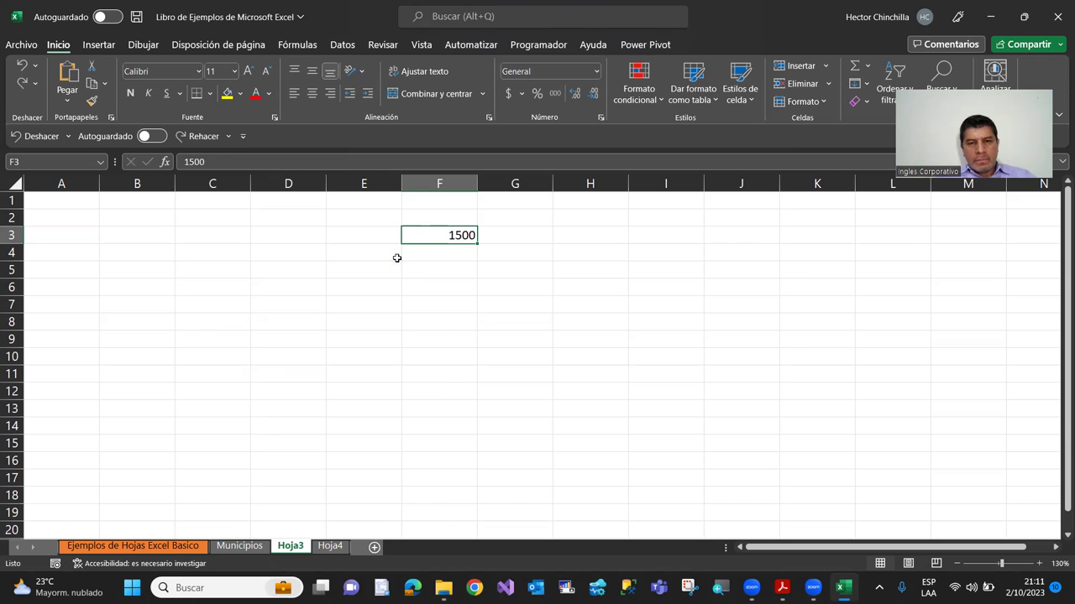
Zoom the sheet to 140%, try the accounting format on F3, and undo it.
scroll(398, 258, "down", 1)
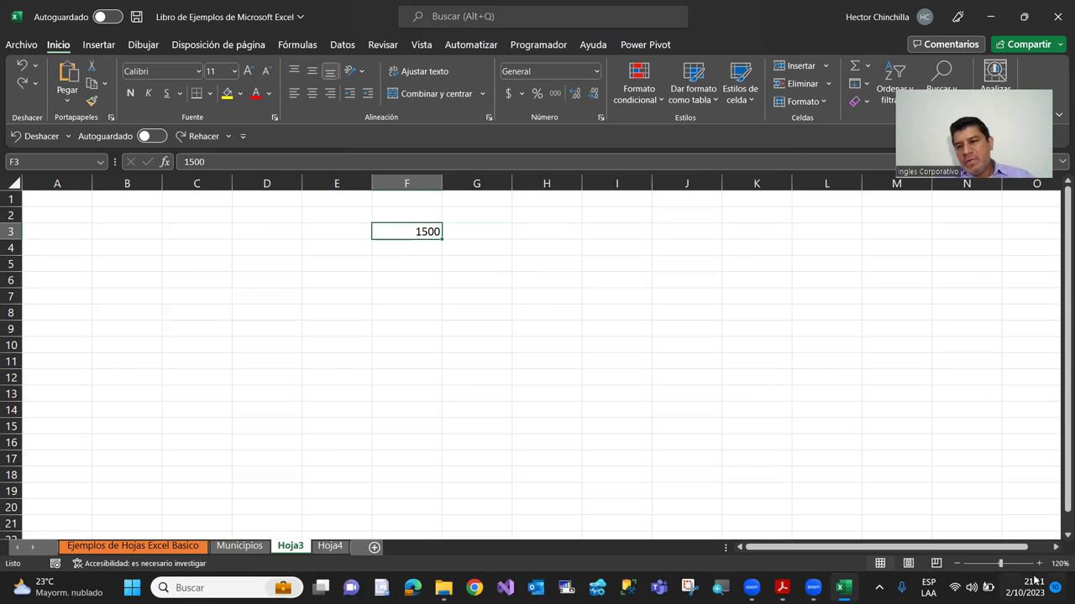
left_click(1038, 563)
left_click(1039, 564)
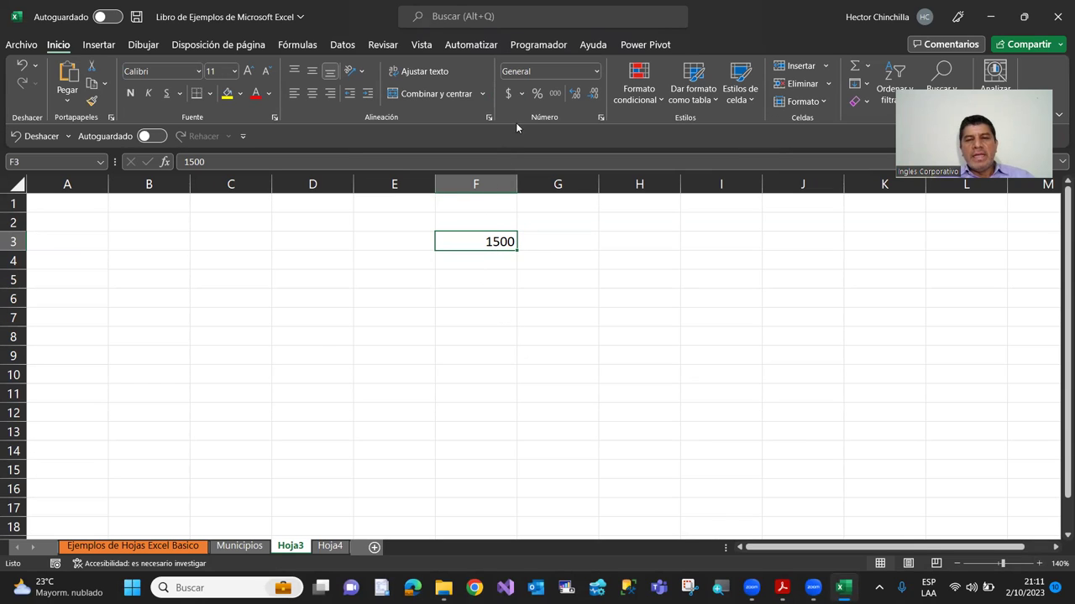
left_click(555, 93)
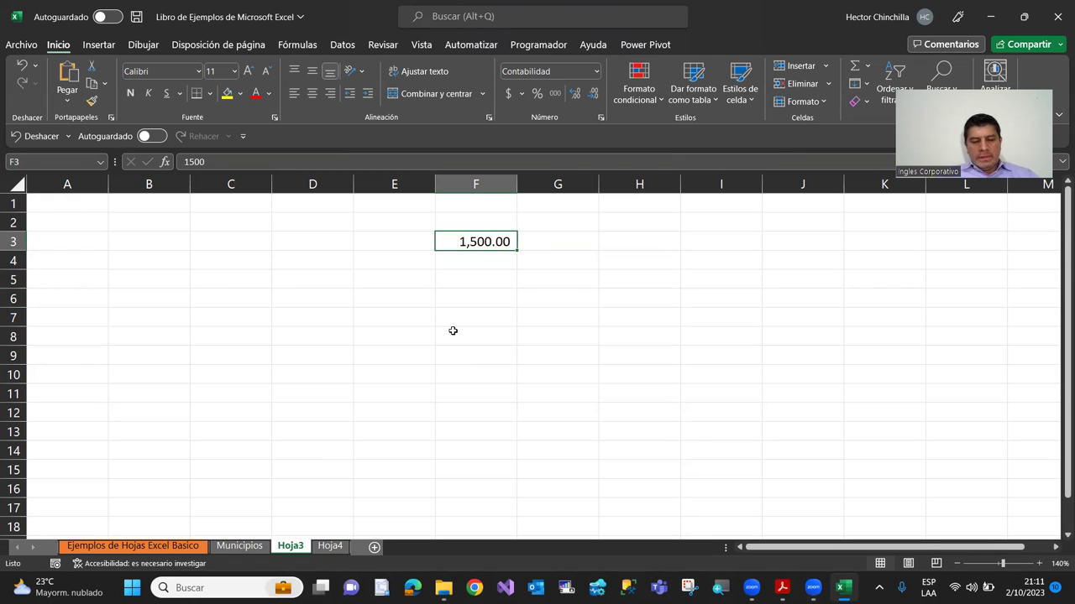
key("ctrl+z")
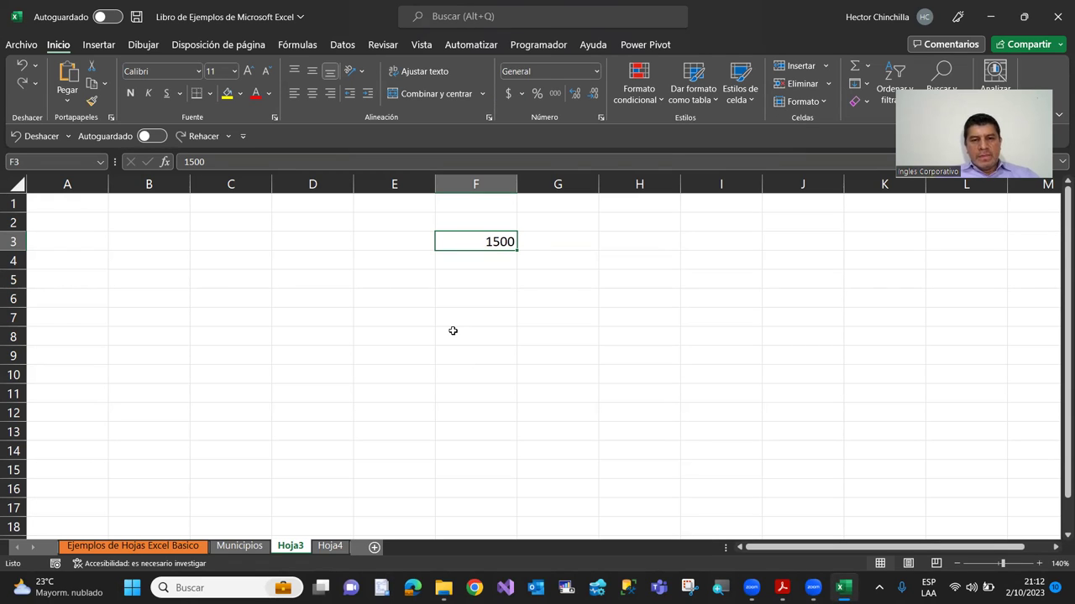
On the Municipios sheet, select the POBLACION values from D5 down to the last row.
left_click(198, 548)
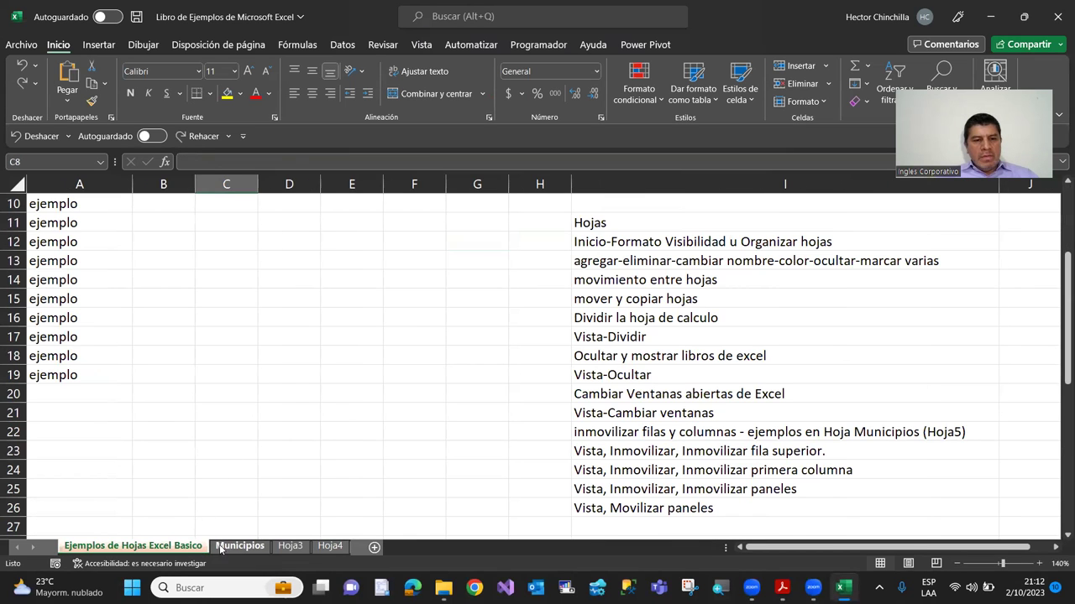
left_click(239, 547)
scroll(527, 365, "down", 1)
scroll(526, 374, "up", 1)
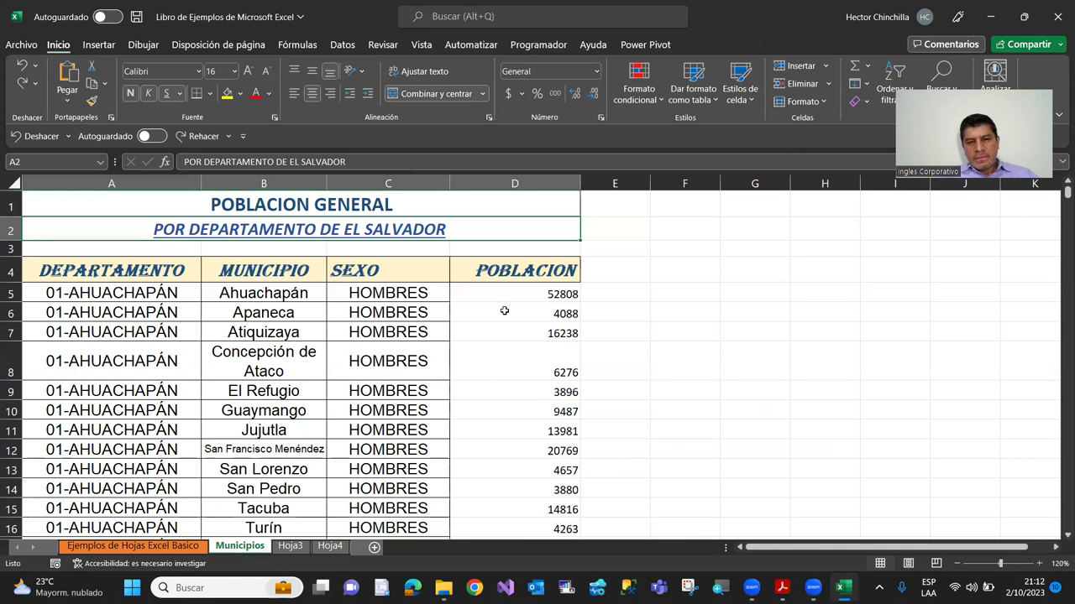
left_click_drag(506, 294, 506, 454)
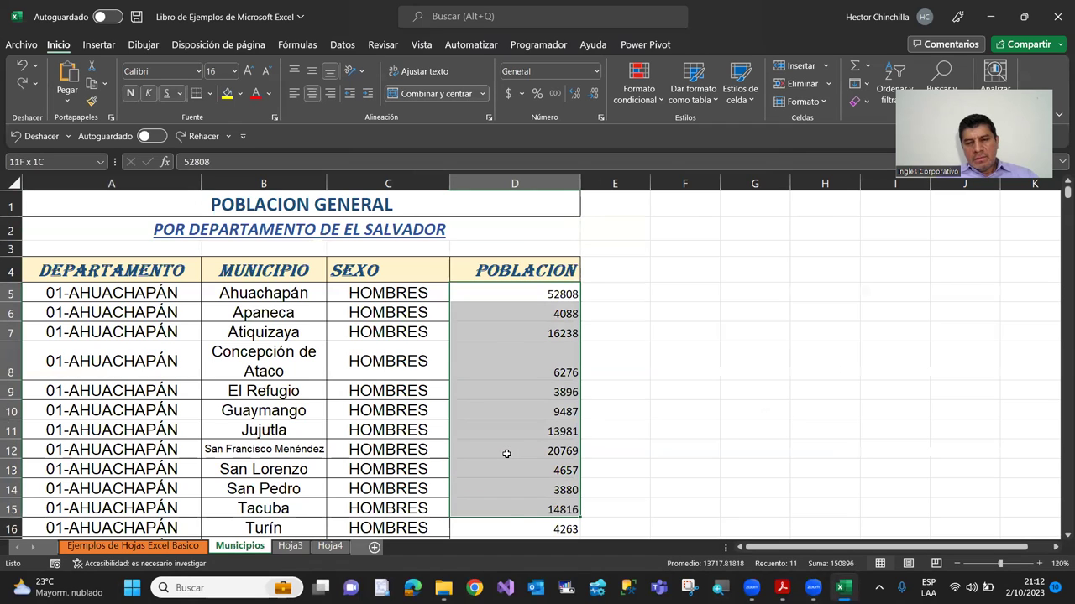
left_click_drag(506, 453, 509, 489)
left_click(497, 295)
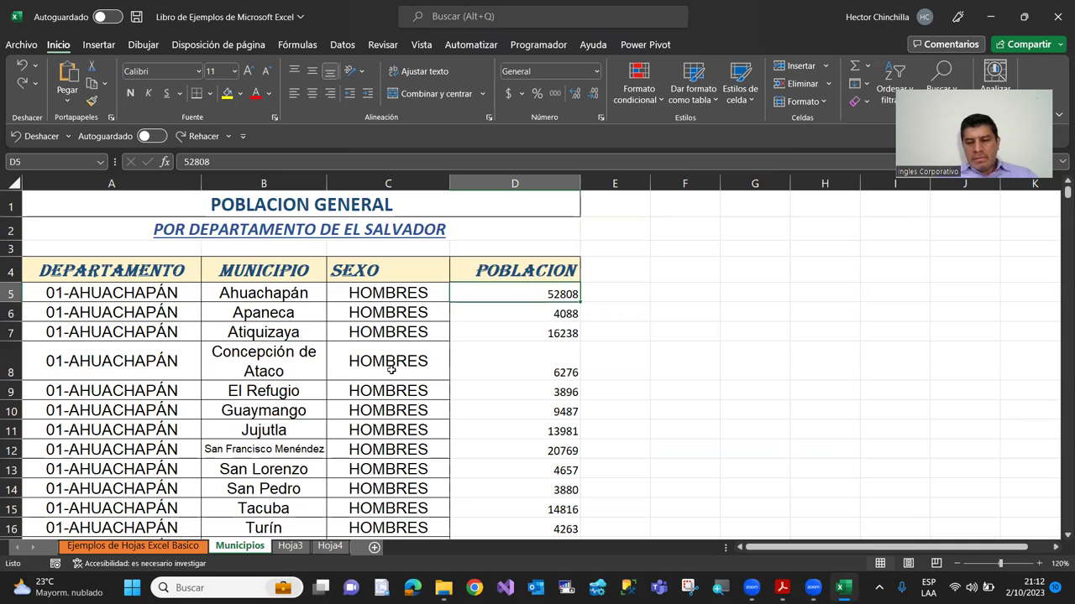
key("shift+Down")
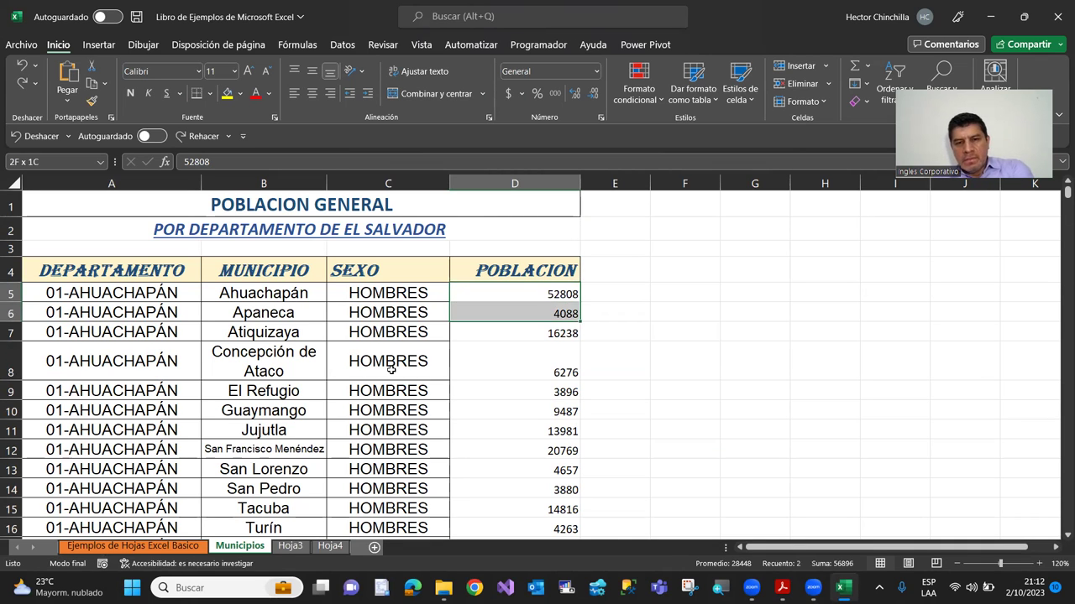
key("ctrl+shift+Down")
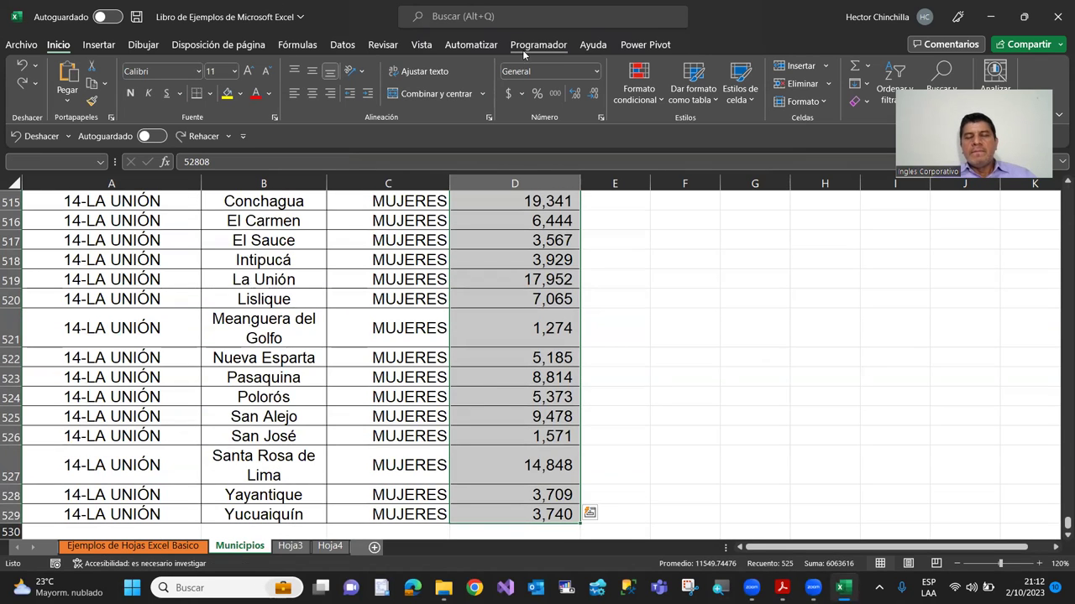
Apply accounting format to the population figures, check D5–D7, and return to Hoja3.
left_click(555, 97)
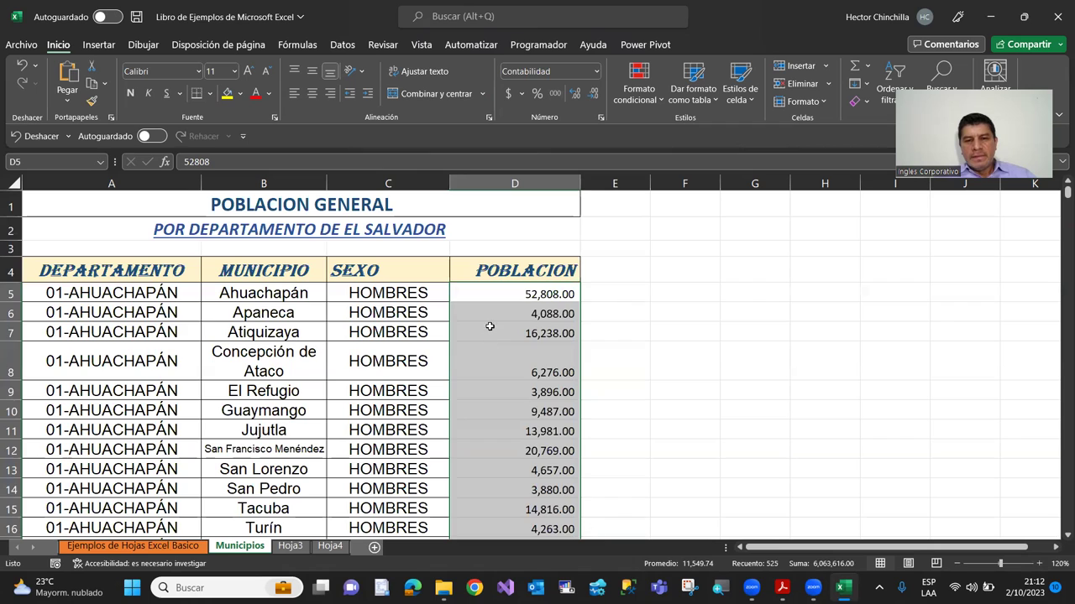
left_click(490, 314)
left_click(493, 331)
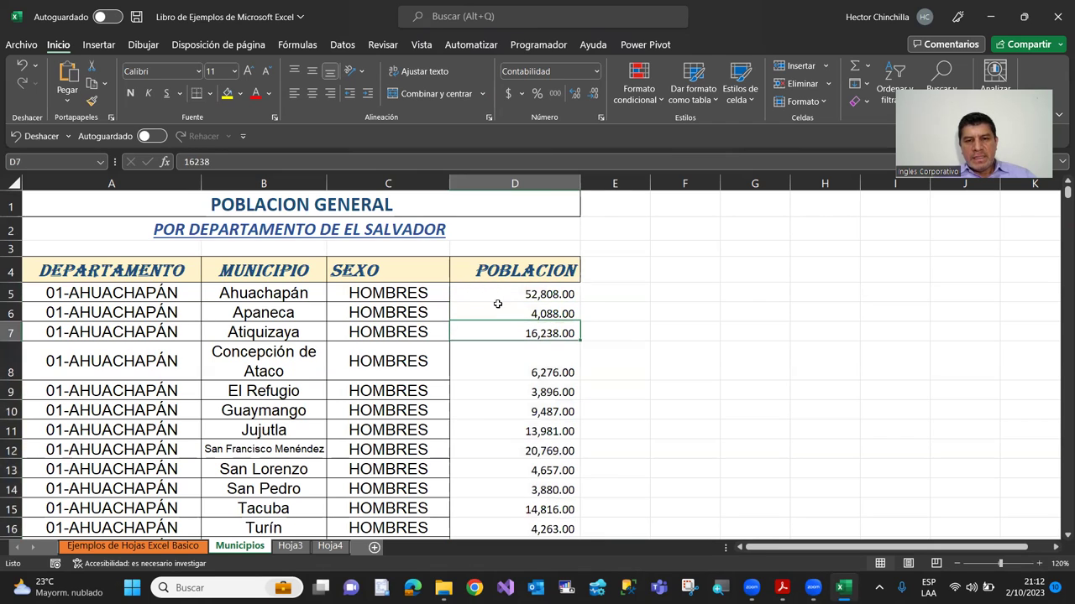
left_click(494, 295)
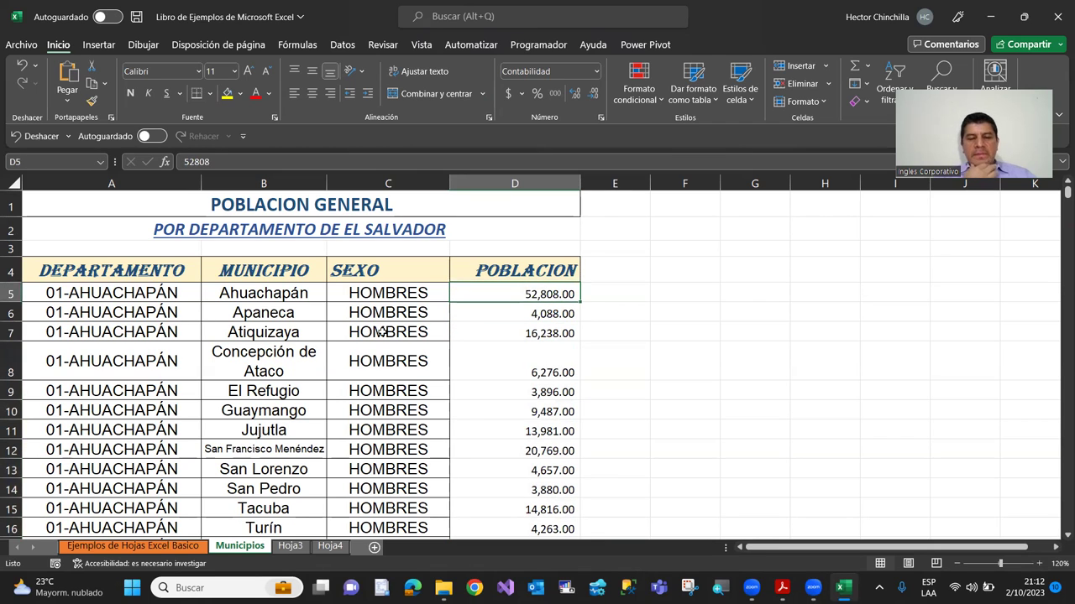
left_click(288, 547)
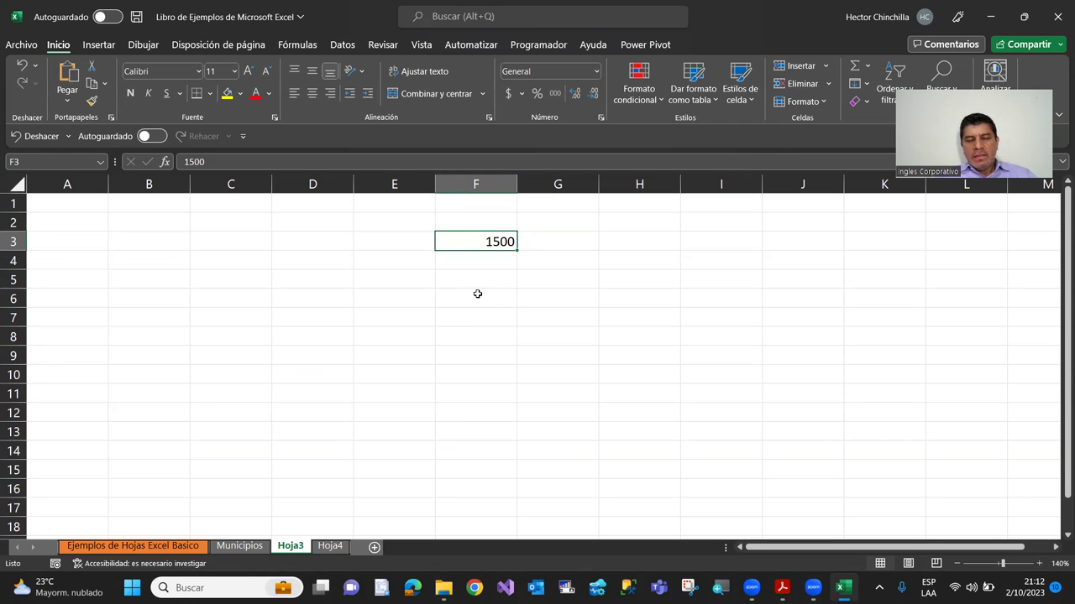
Type 125.456213 into F4 and confirm it in General format.
left_click(476, 260)
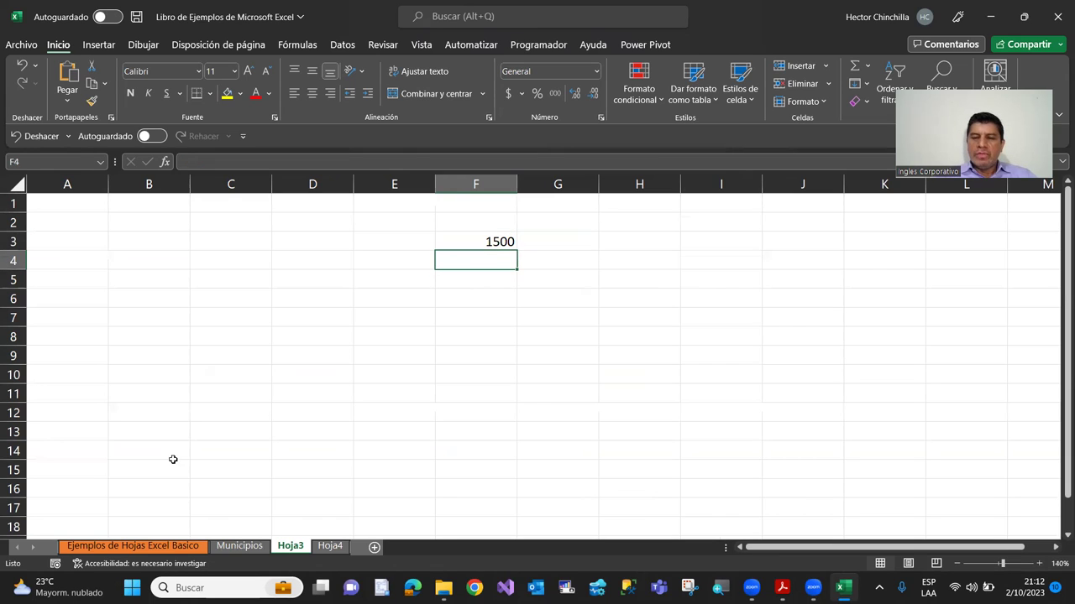
type("125.456213")
key("Return")
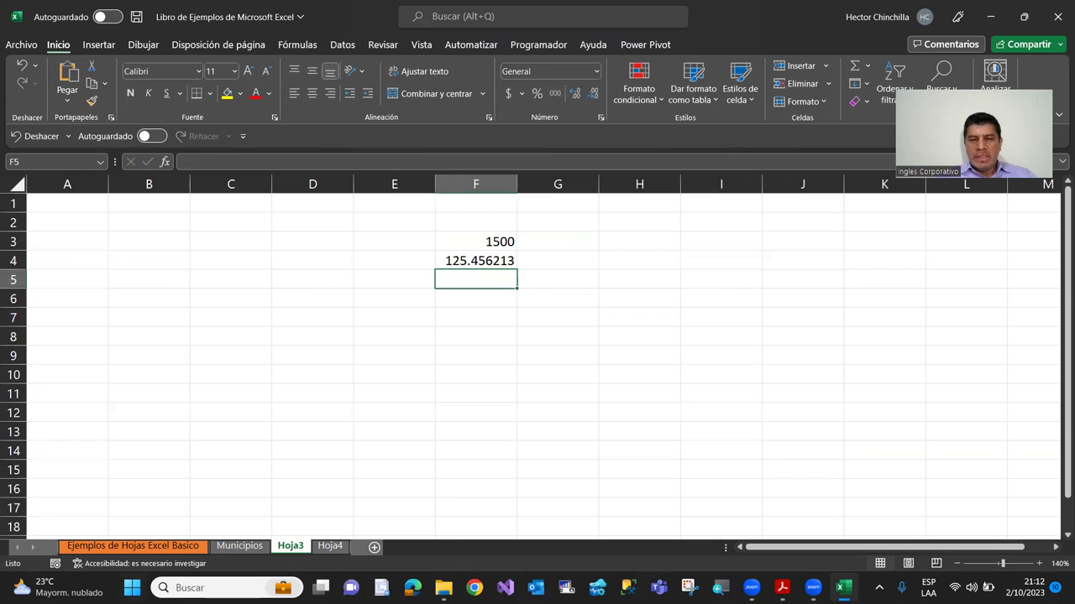
key("Up")
key("Up")
key("Down")
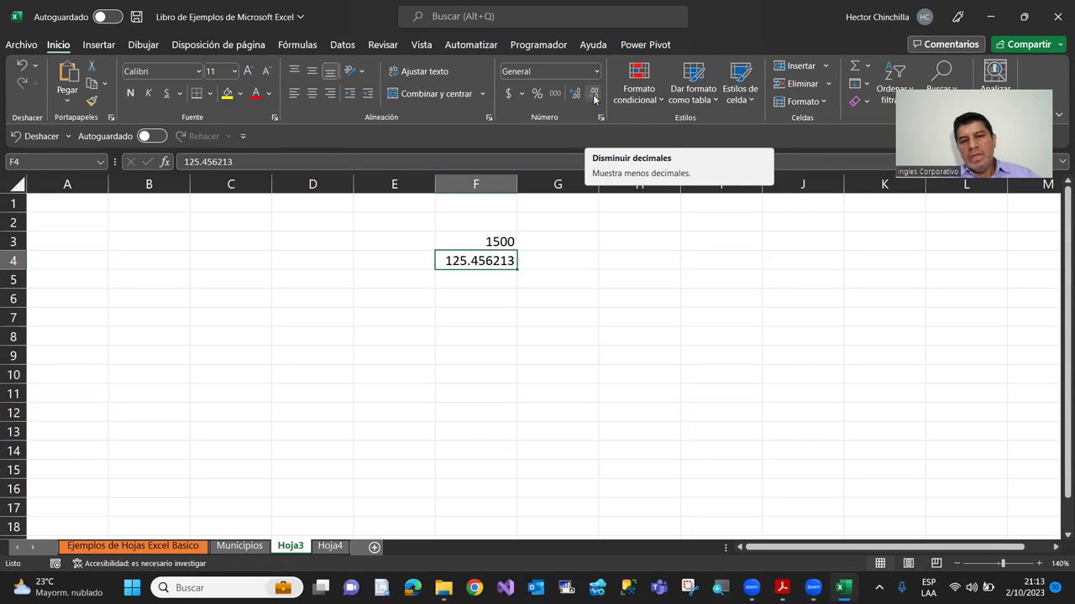
Decrease F4's decimals four times, then increase three times so it shows 125.45621.
left_click(594, 99)
left_click(594, 99)
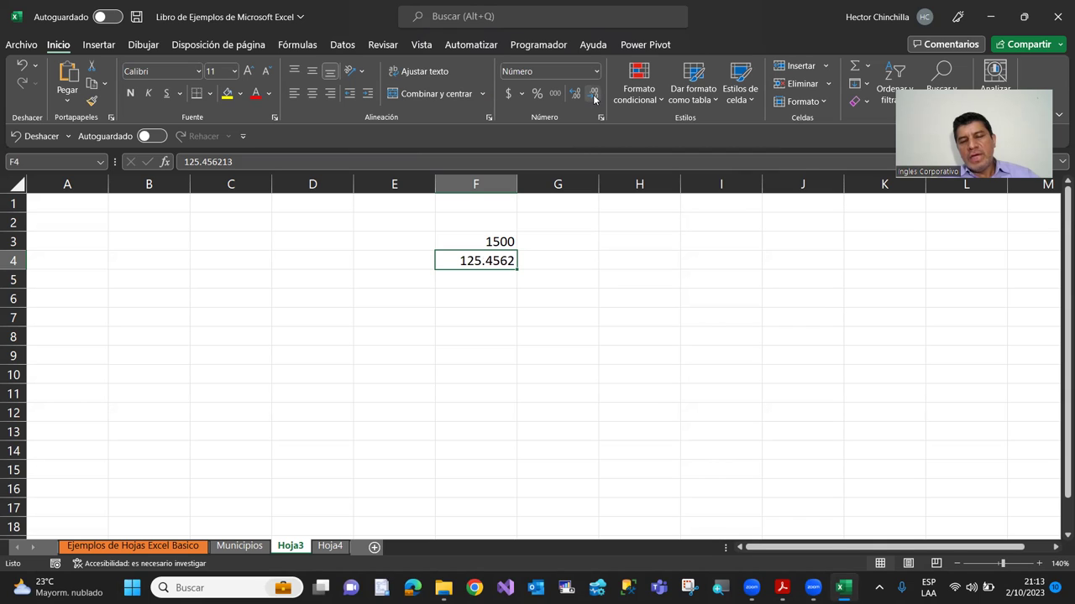
left_click(595, 99)
left_click(594, 99)
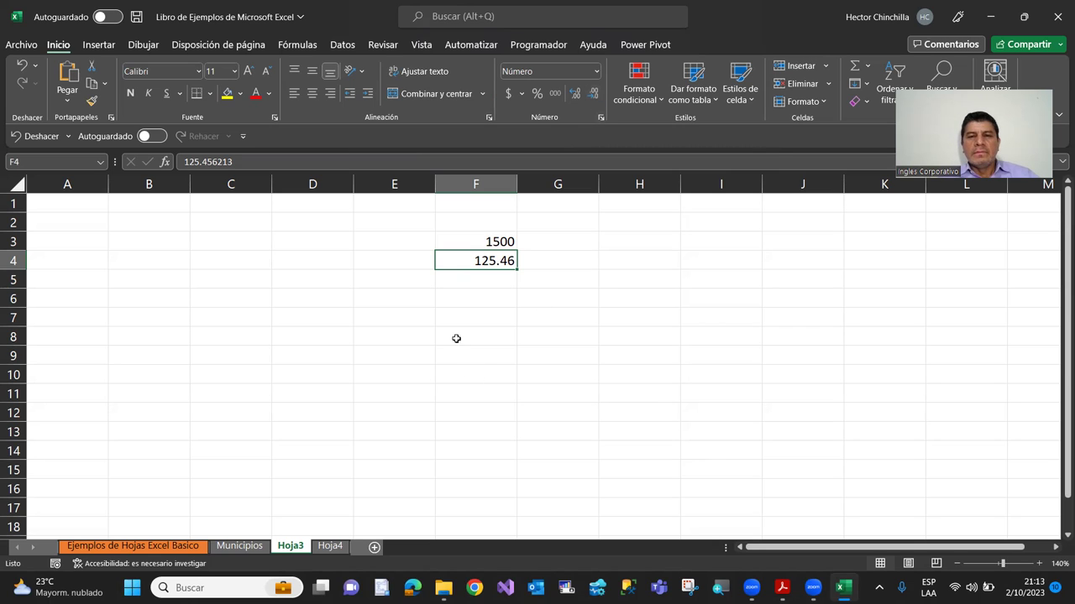
left_click(576, 100)
left_click(576, 100)
left_click(576, 100)
Add three decimal places to F3 so it displays 1500.000.
left_click(464, 311)
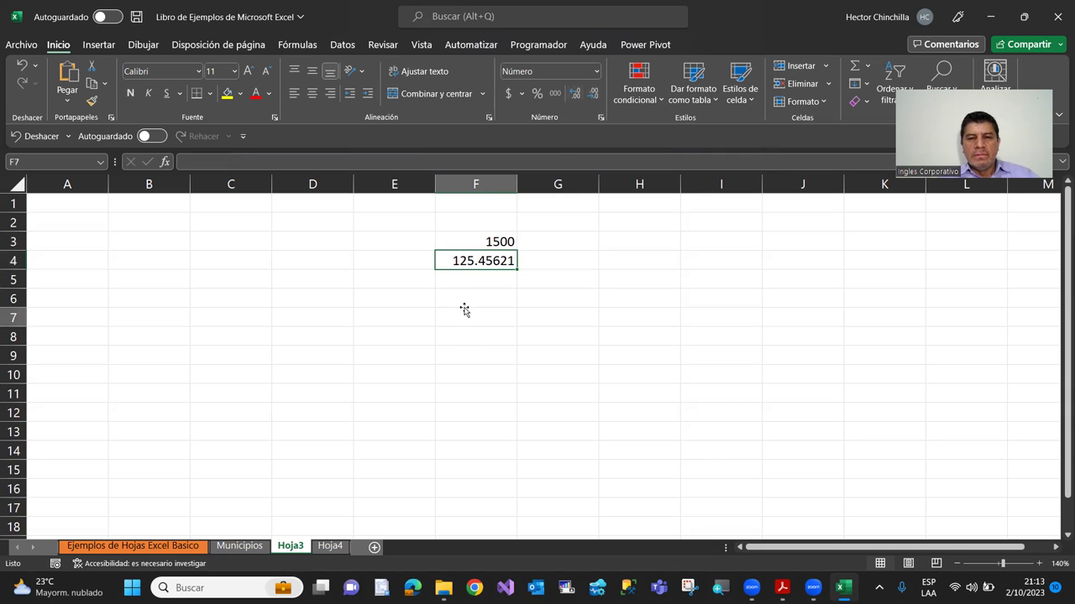
left_click(481, 246)
left_click(575, 98)
left_click(575, 98)
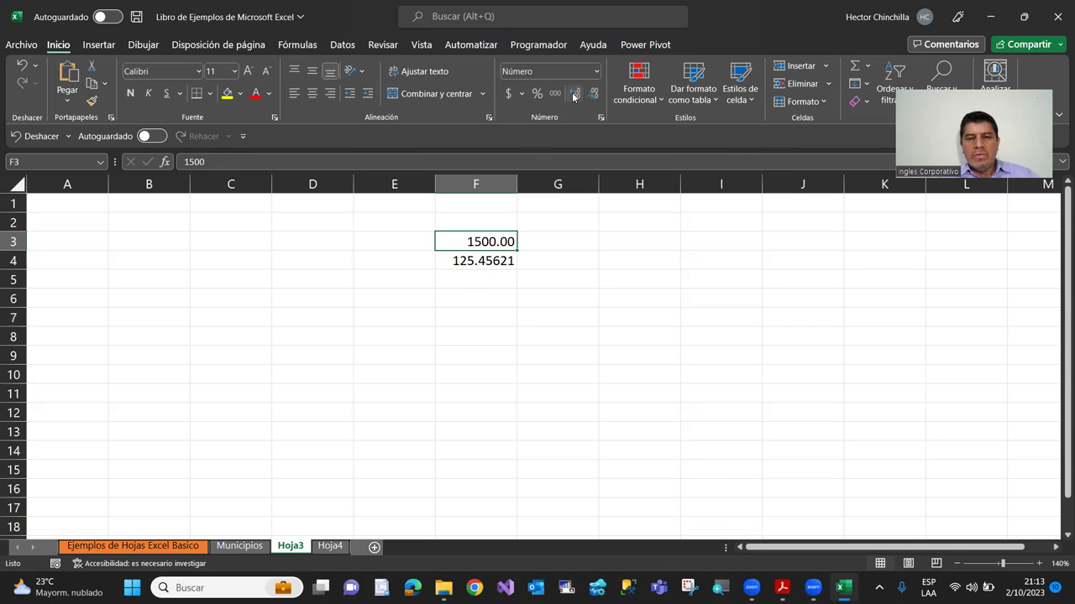
left_click(574, 97)
Select F4 and compare the formatted values by moving between F3 and F4.
left_click(482, 334)
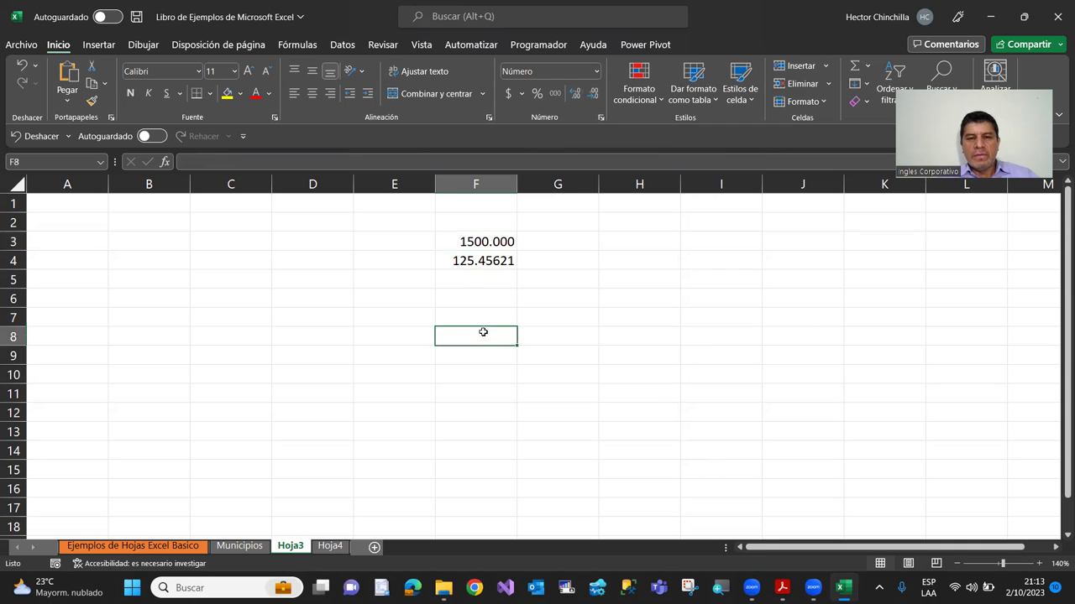
left_click(492, 262)
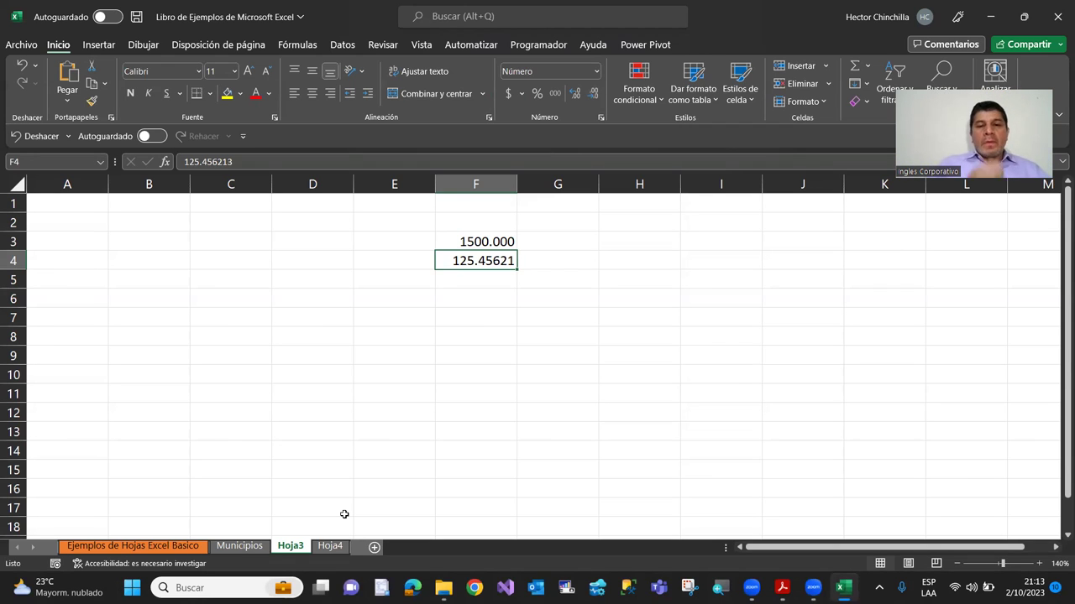
key("Up")
key("Down")
key("Down")
key("Up")
key("Up")
key("Down")
key("Up")
key("Up")
key("Down")
key("Down")
key("Down")
key("Down")
key("Up")
key("Up")
key("Up")
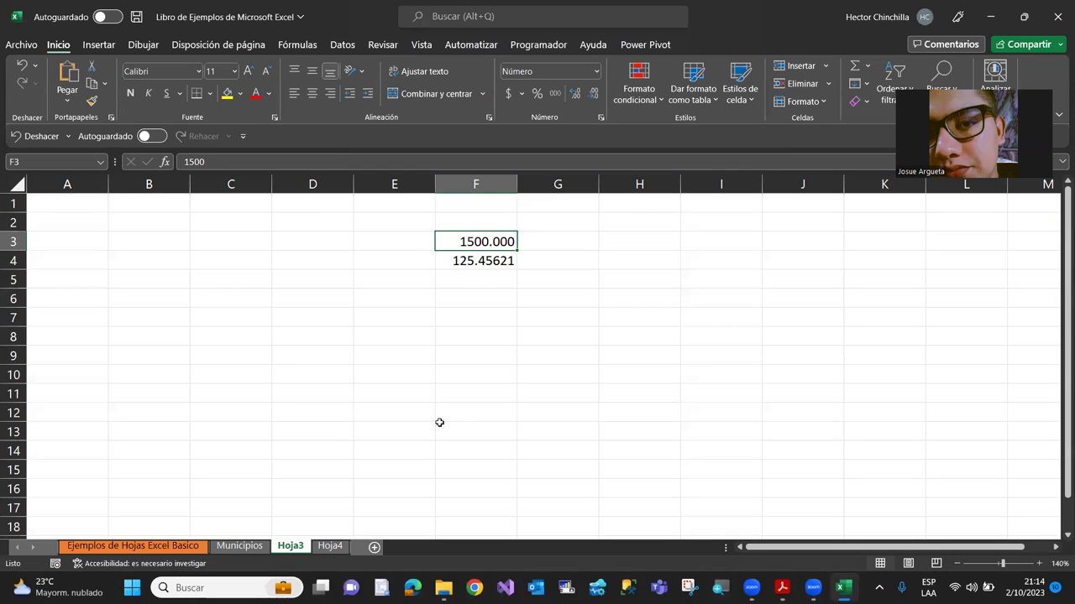
left_click(446, 277)
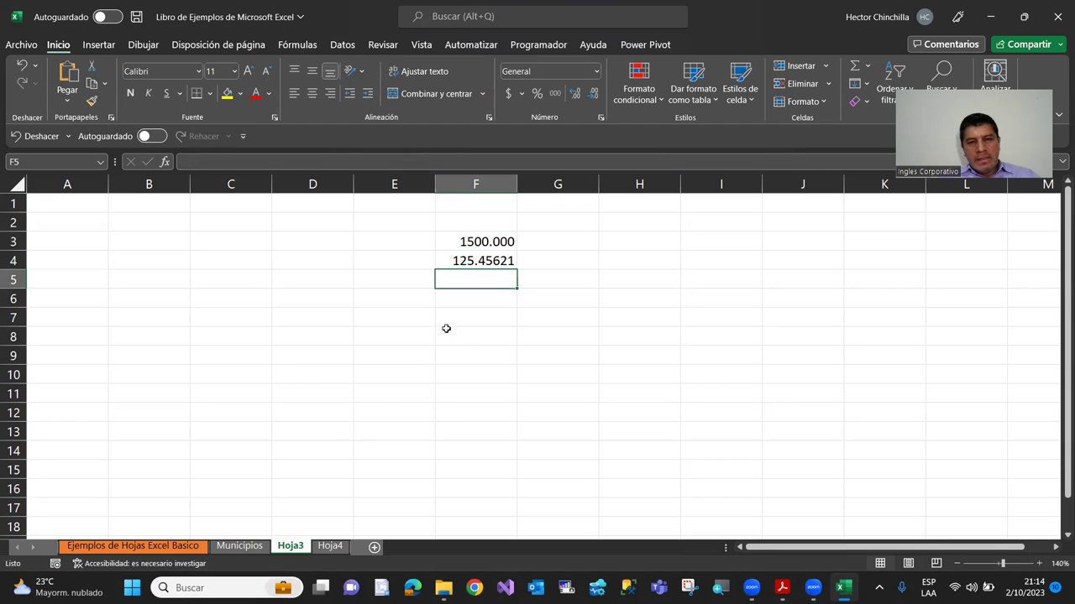
left_click(151, 224)
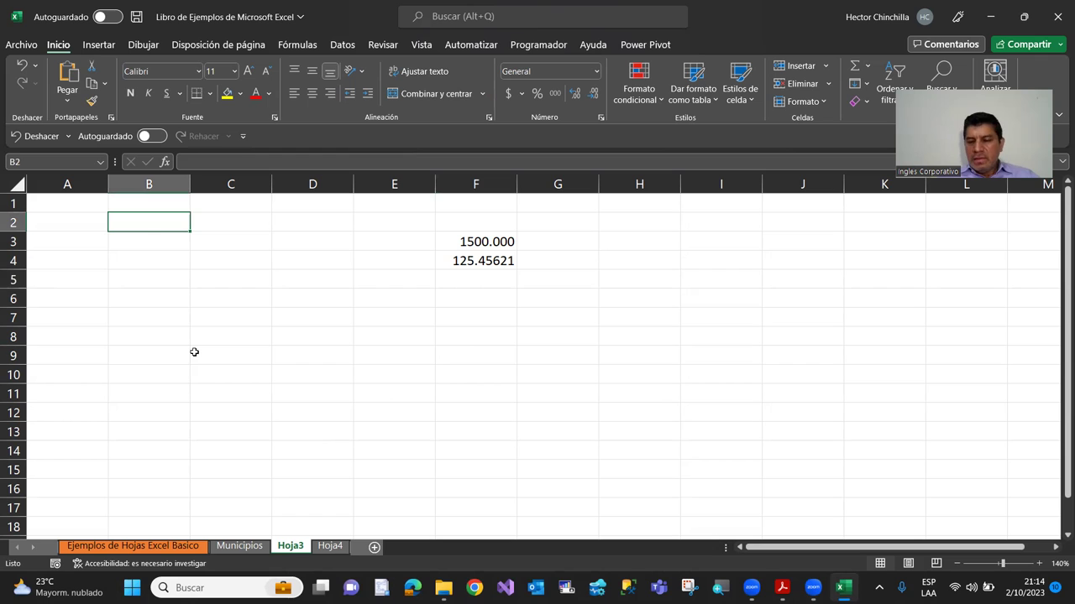
Enter 1500, 1200 and 1300 in B2:B4.
type("1500")
key("Return")
type("120")
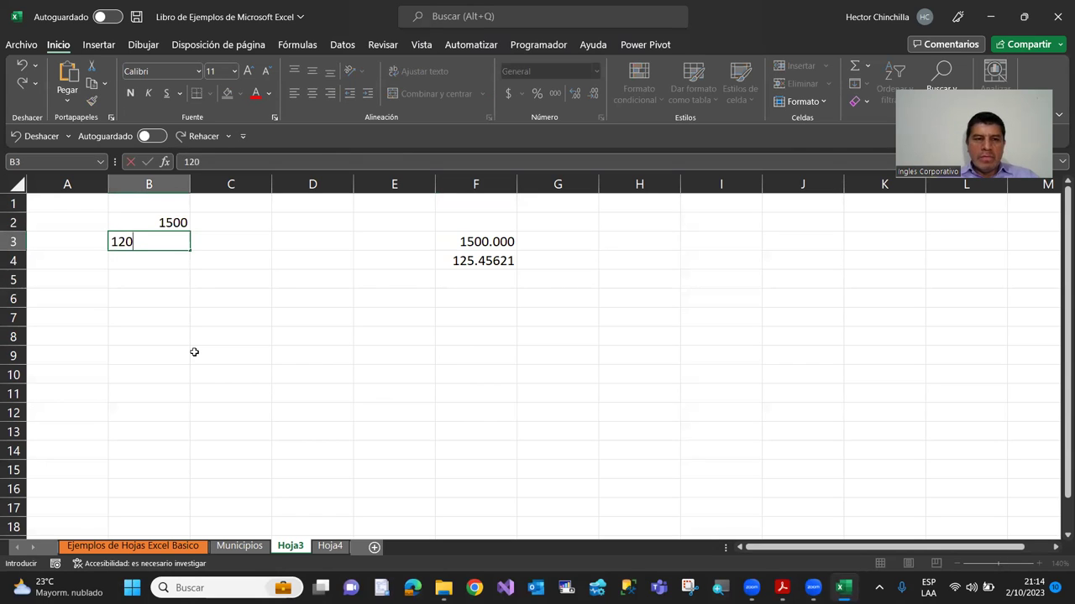
type("0")
key("Return")
type("1300")
key("Return")
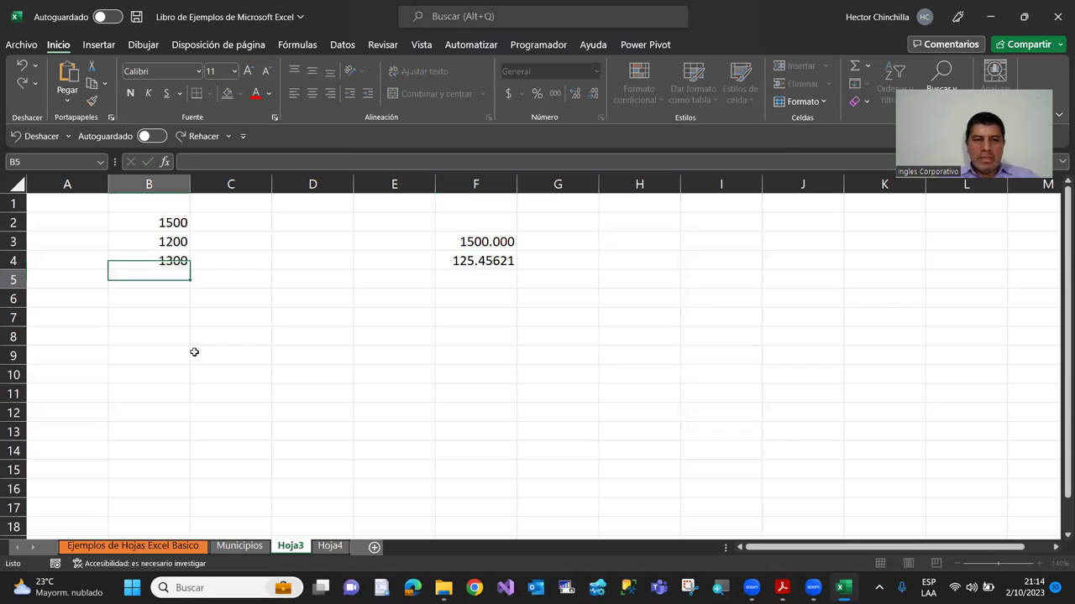
key("Up")
key("Up")
key("Up")
key("Right")
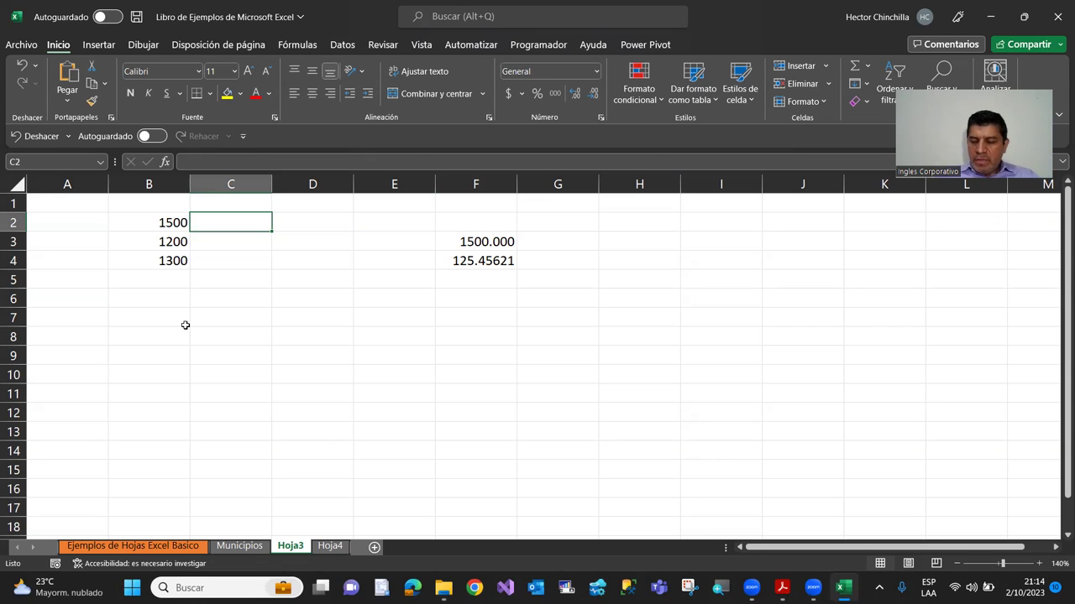
Enter 900, 800 and 300 in C2:C4, then go back to column B.
type("90")
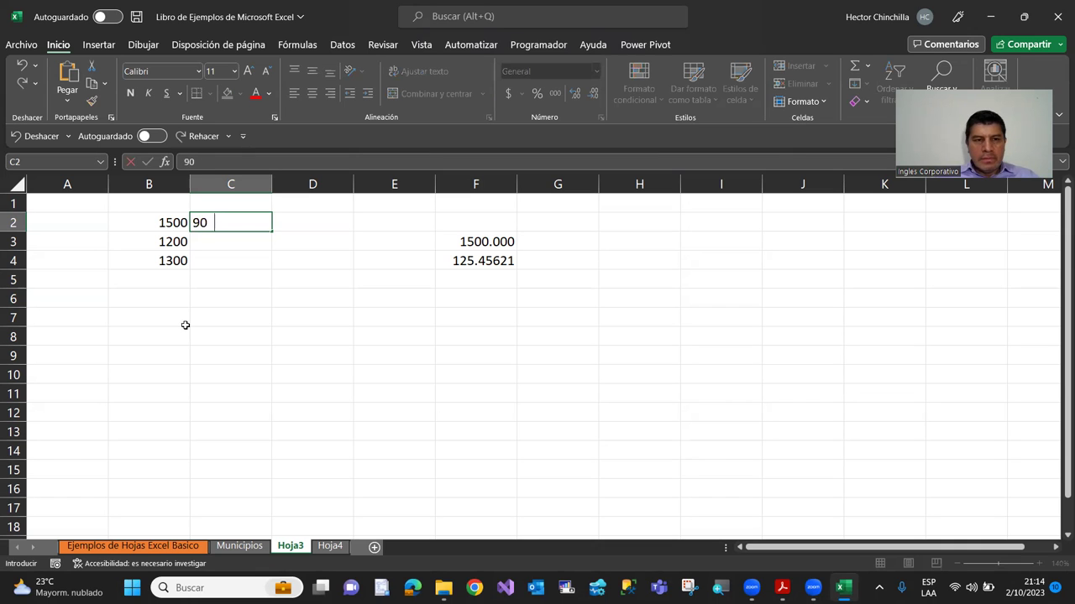
type("0")
key("Return")
type("800")
key("Return")
type("300")
key("Return")
key("Up")
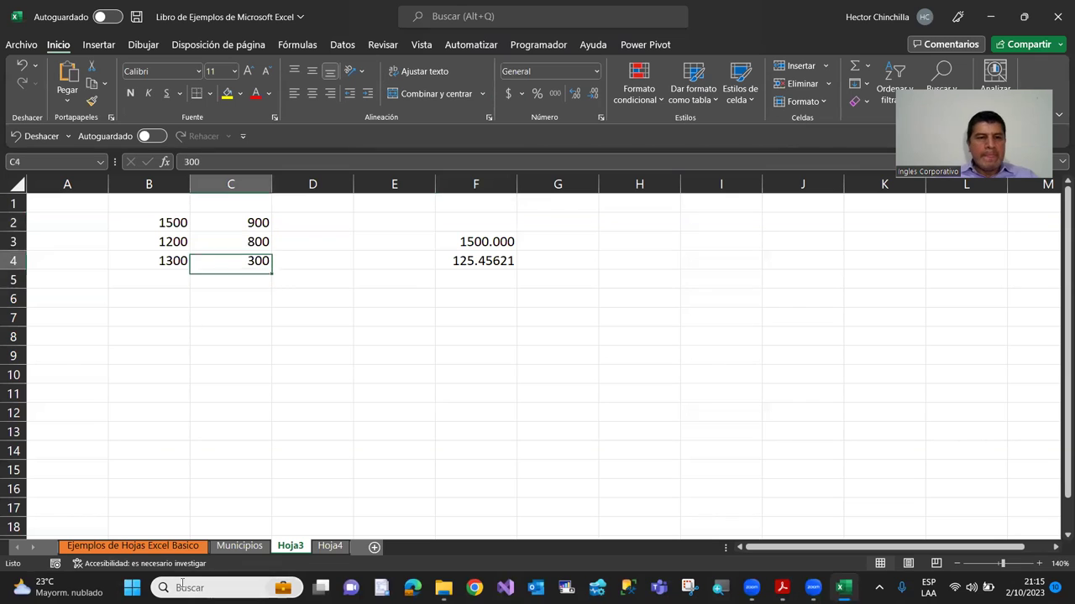
key("Up")
key("Up")
key("Left")
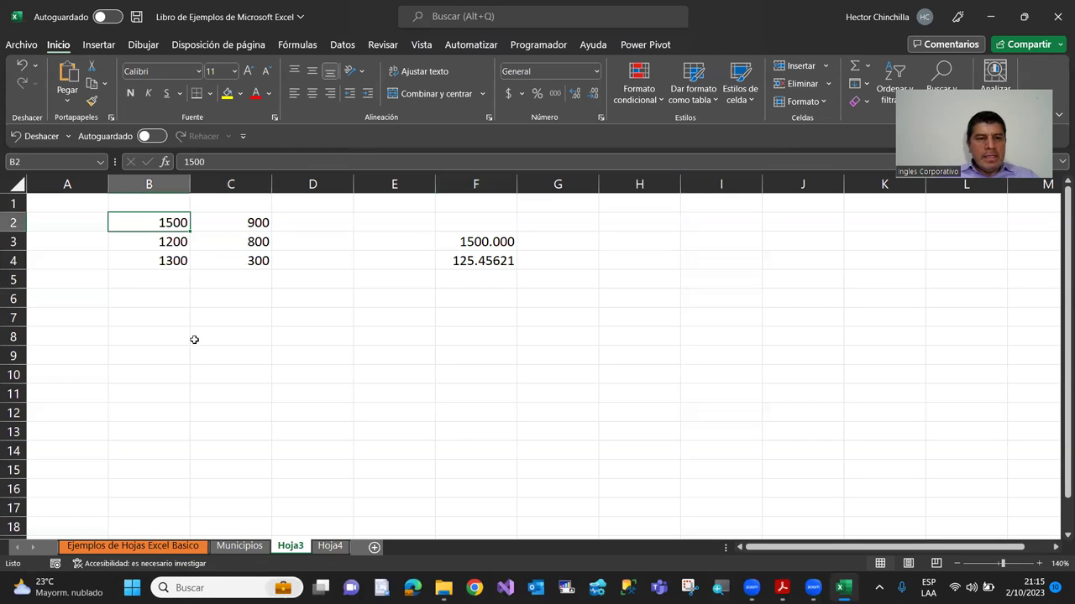
key("Up")
key("Down")
Apply the $ accounting format to B2:B4, showing $ 1,500.00, $ 1,200.00 and $ 1,300.00.
key("shift+Down")
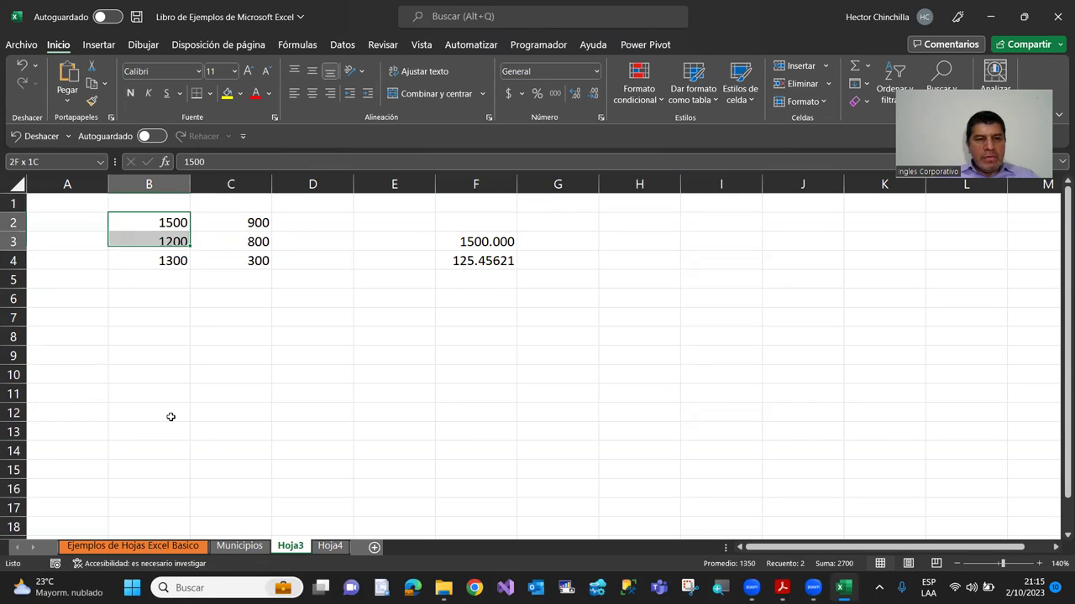
key("shift+Down")
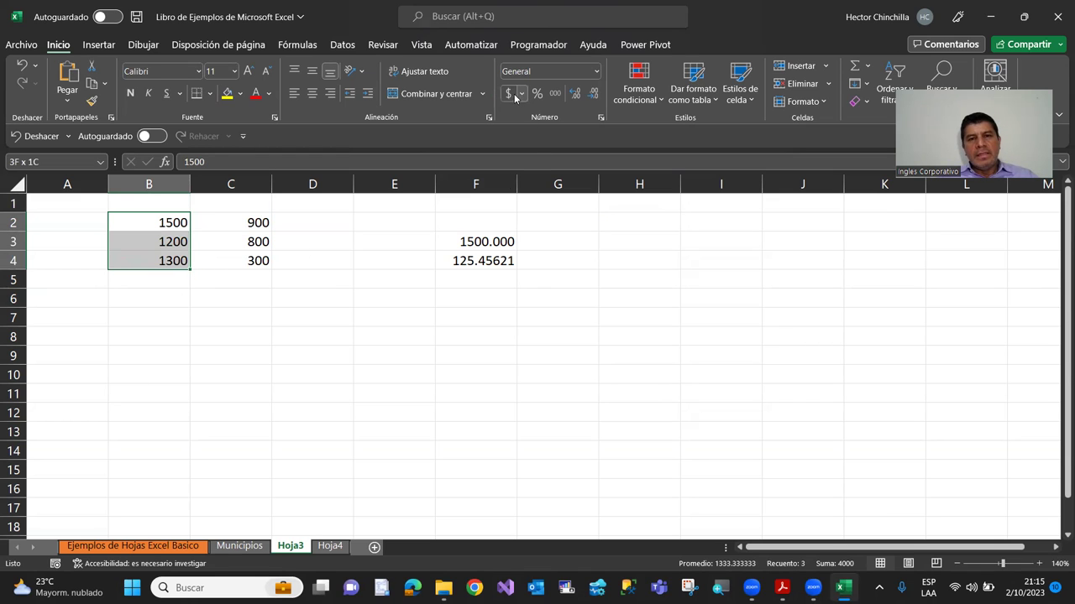
left_click(508, 93)
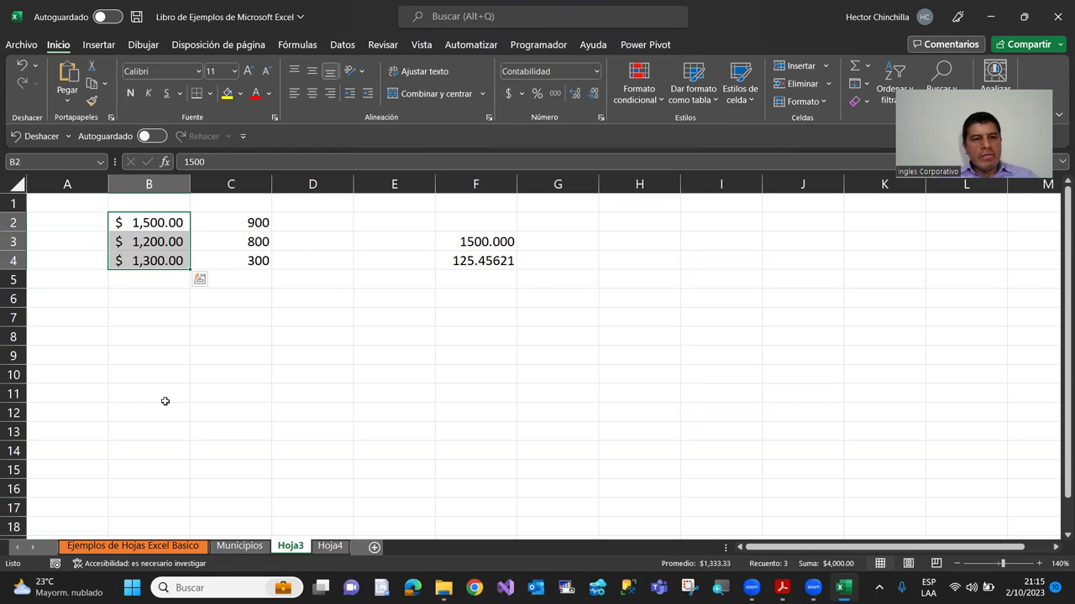
left_click(148, 336)
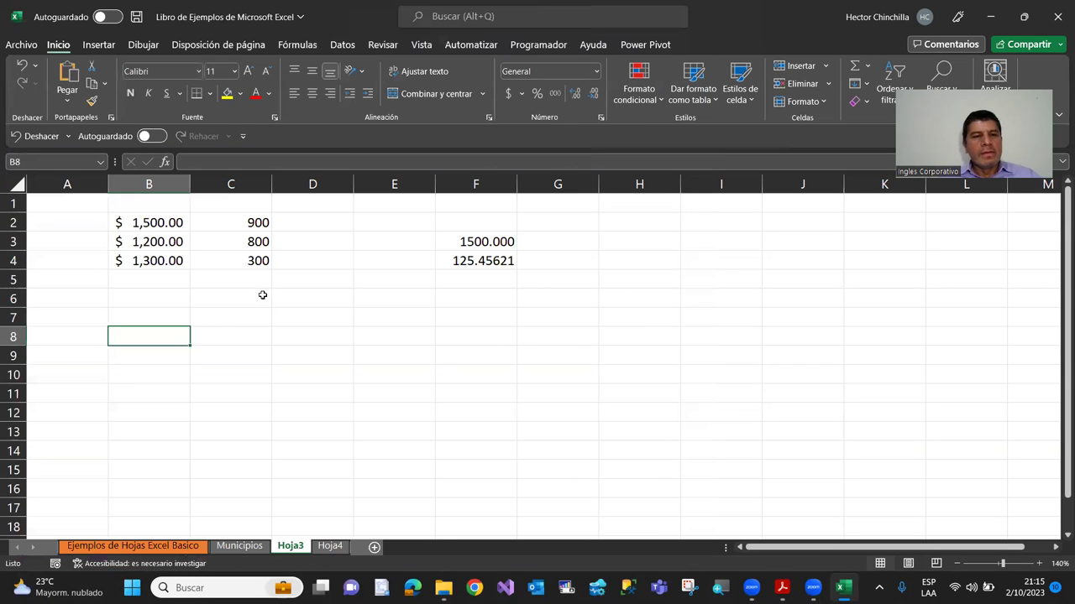
left_click(149, 298)
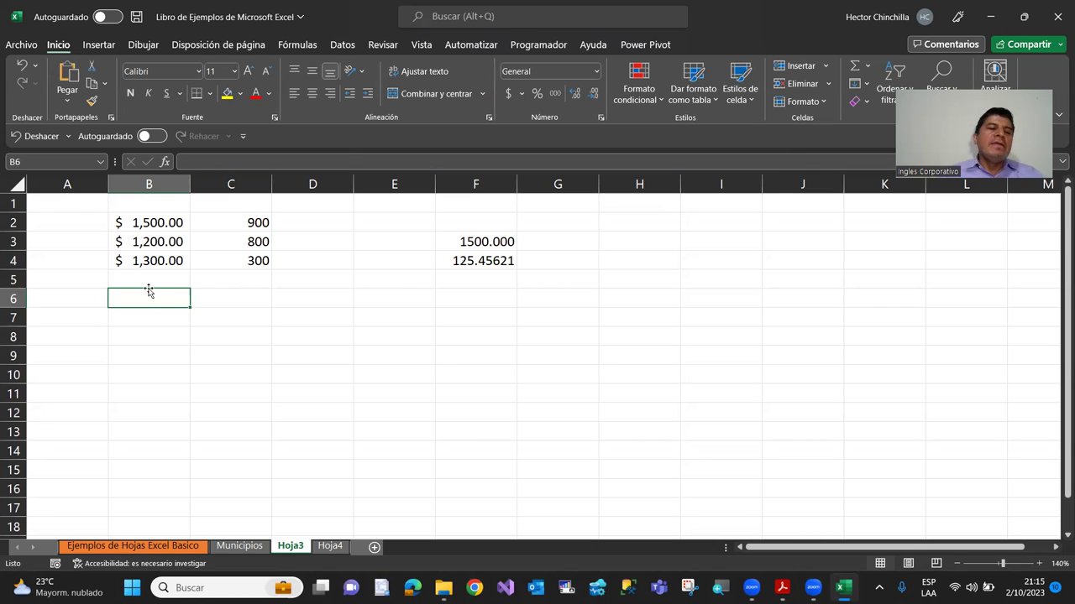
Fill cell B2 ($ 1,500.00) with yellow, leaving its borders unchanged.
left_click(136, 222)
left_click(227, 94)
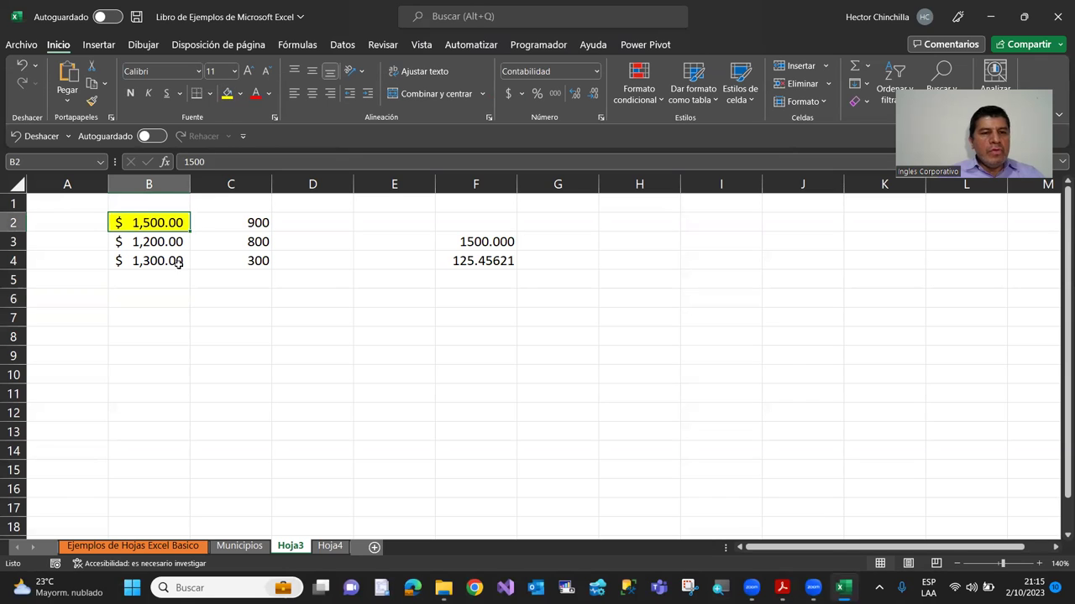
left_click(209, 93)
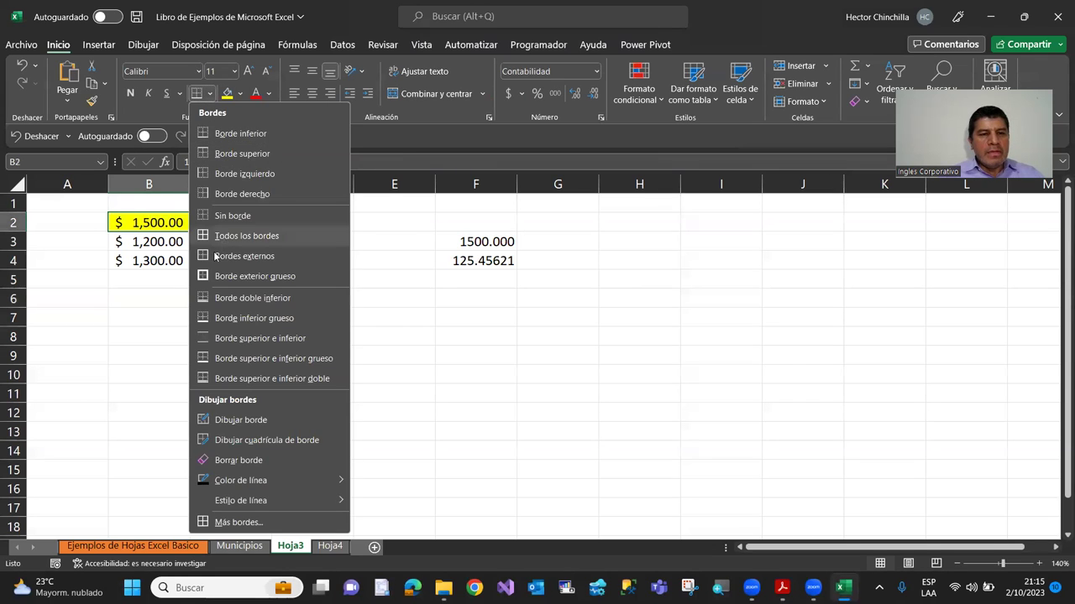
left_click(159, 336)
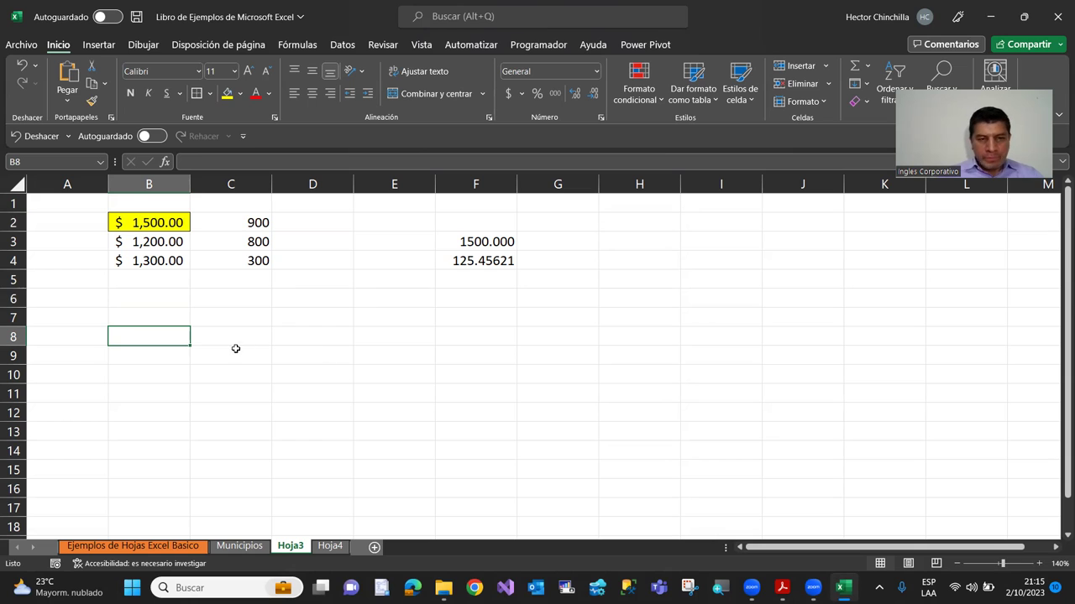
left_click(145, 263)
key("Up")
key("Up")
key("Up")
key("Down")
key("Down")
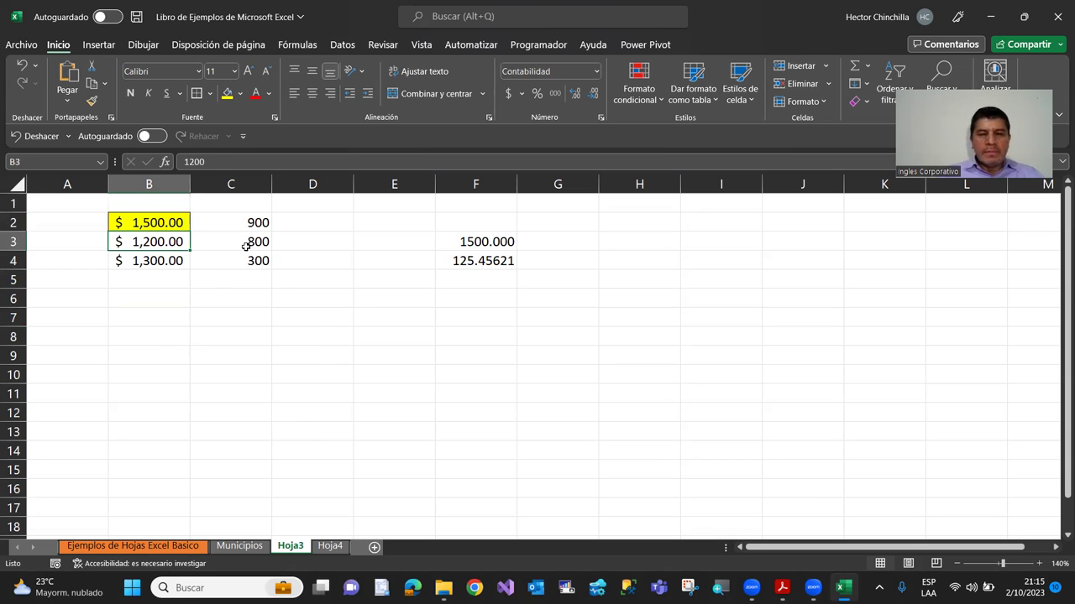
left_click(601, 118)
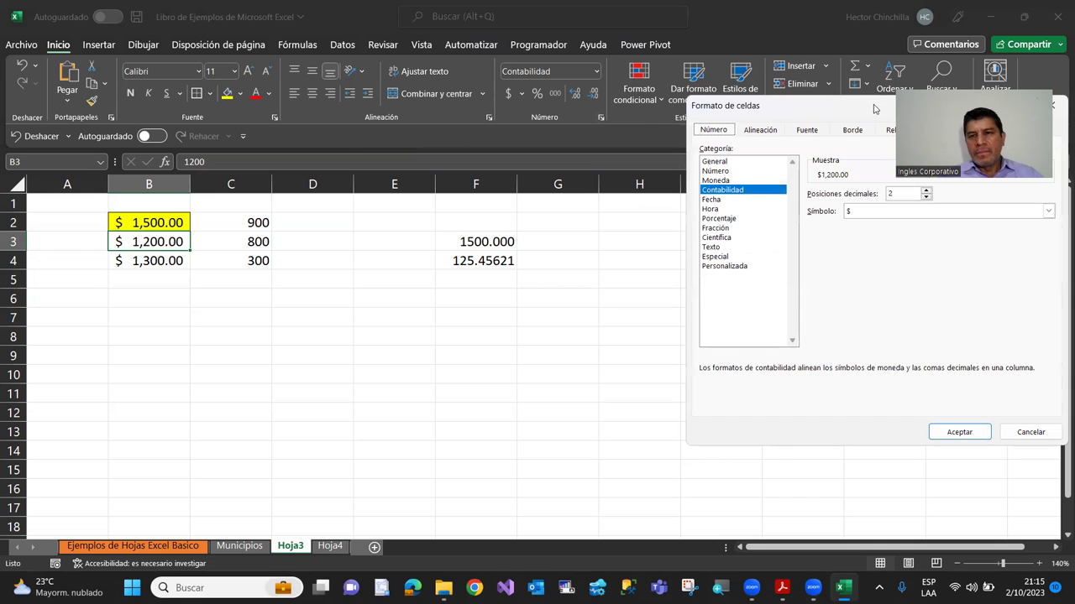
left_click_drag(860, 108, 584, 118)
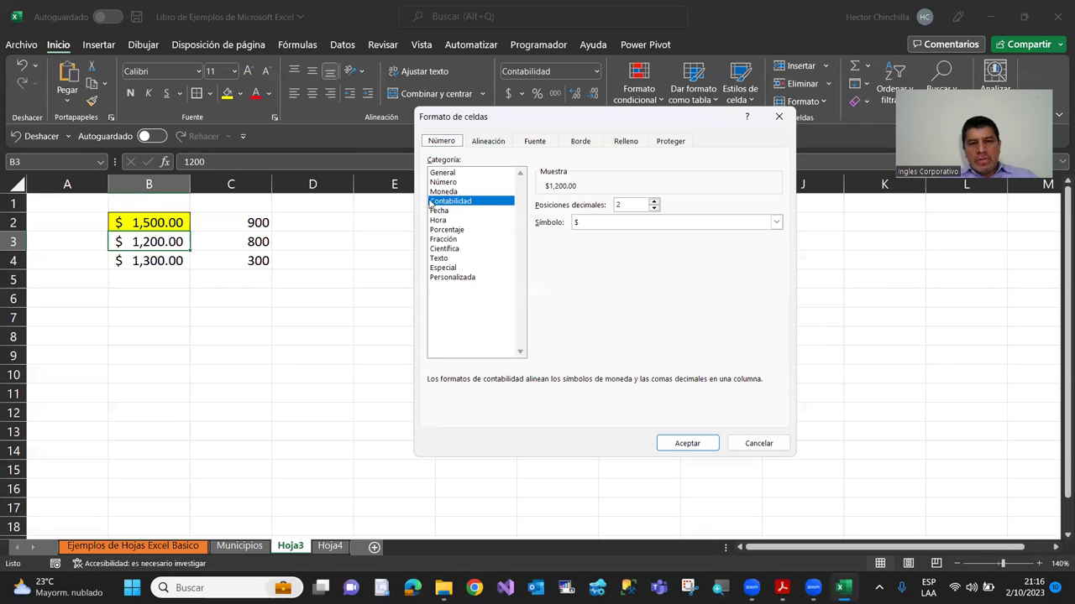
left_click(445, 173)
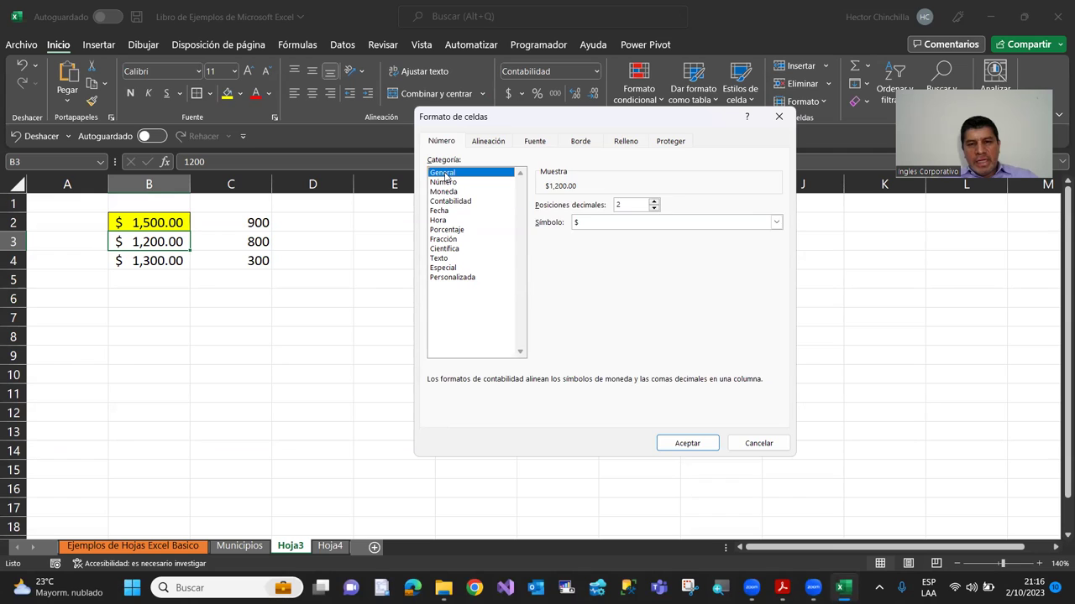
left_click(446, 182)
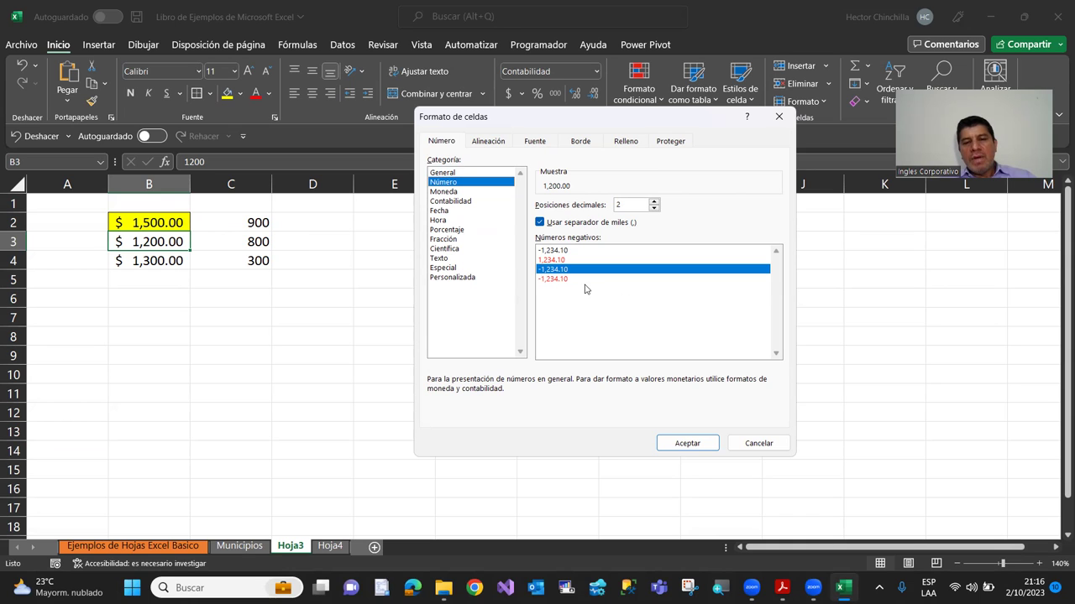
left_click(735, 451)
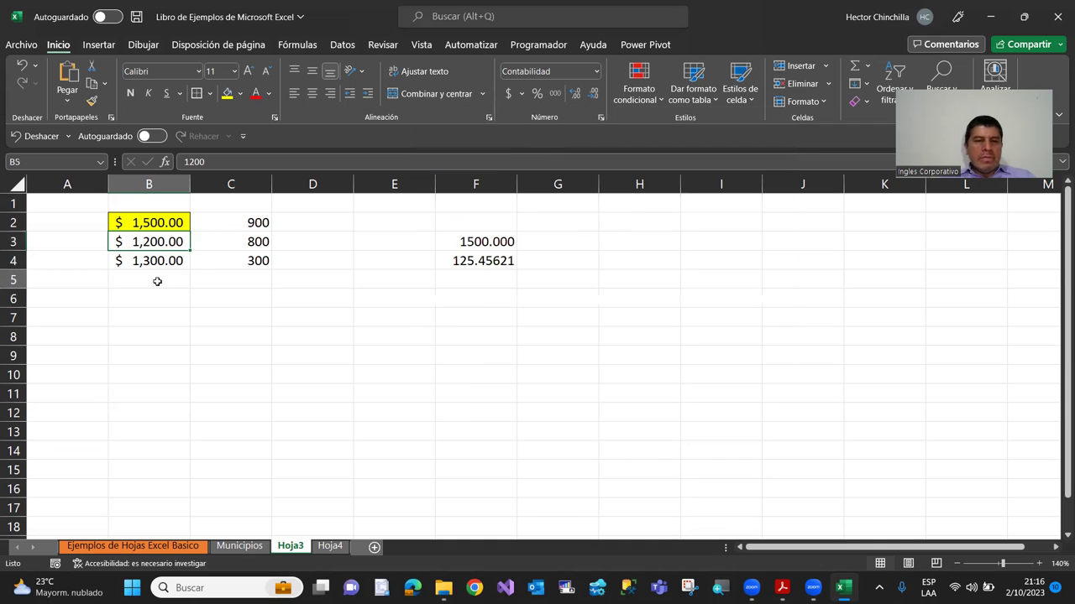
left_click(151, 281)
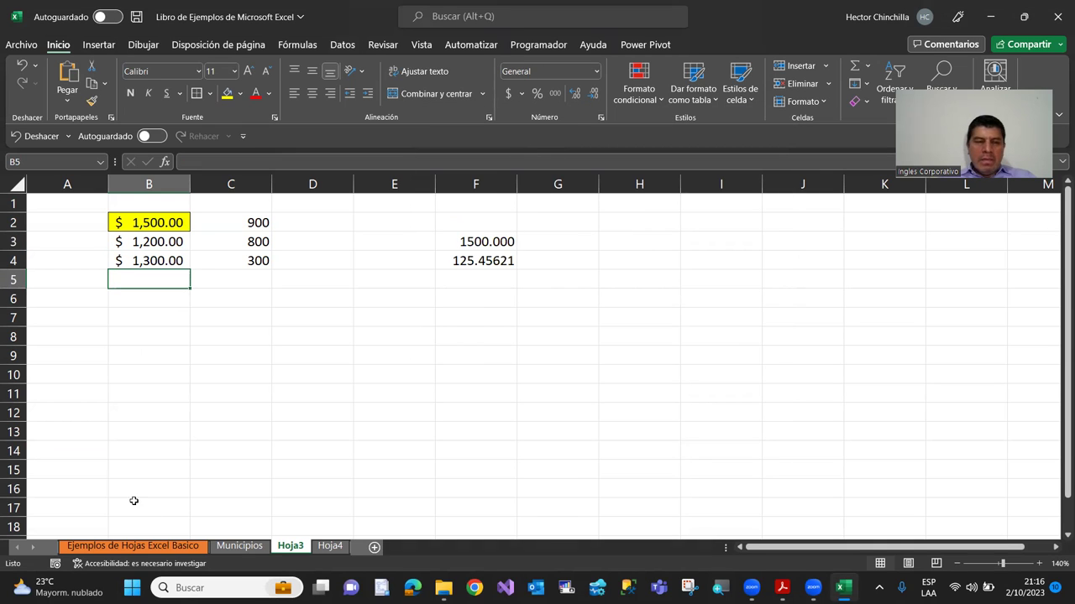
Enter -700 in B3 and -650 in B4, displayed as -$ 700.00 and -$ 650.00.
key("Up")
key("Up")
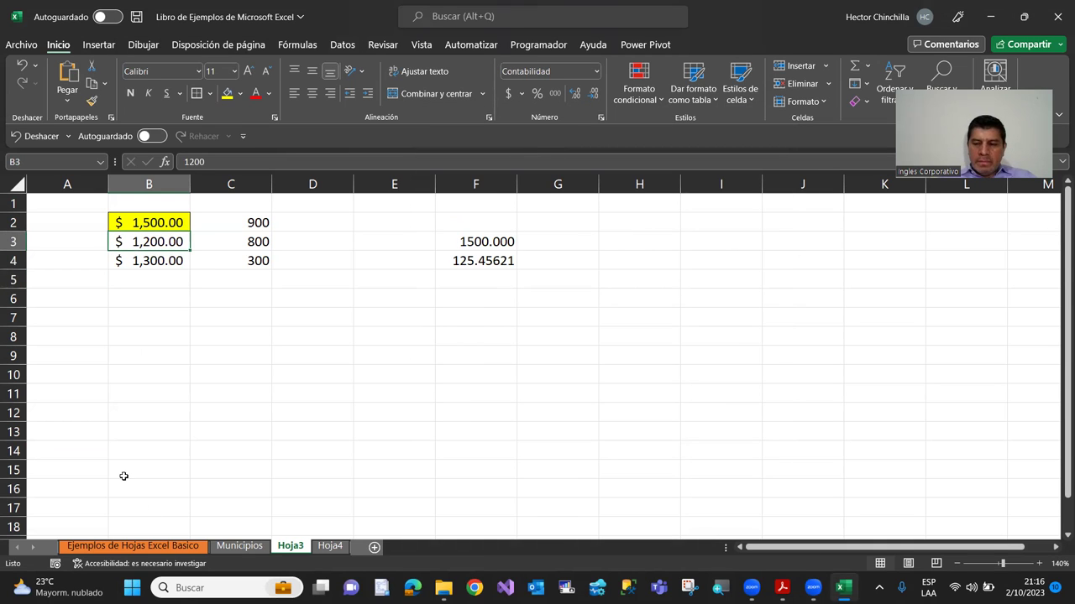
type("-$ 700")
key("Return")
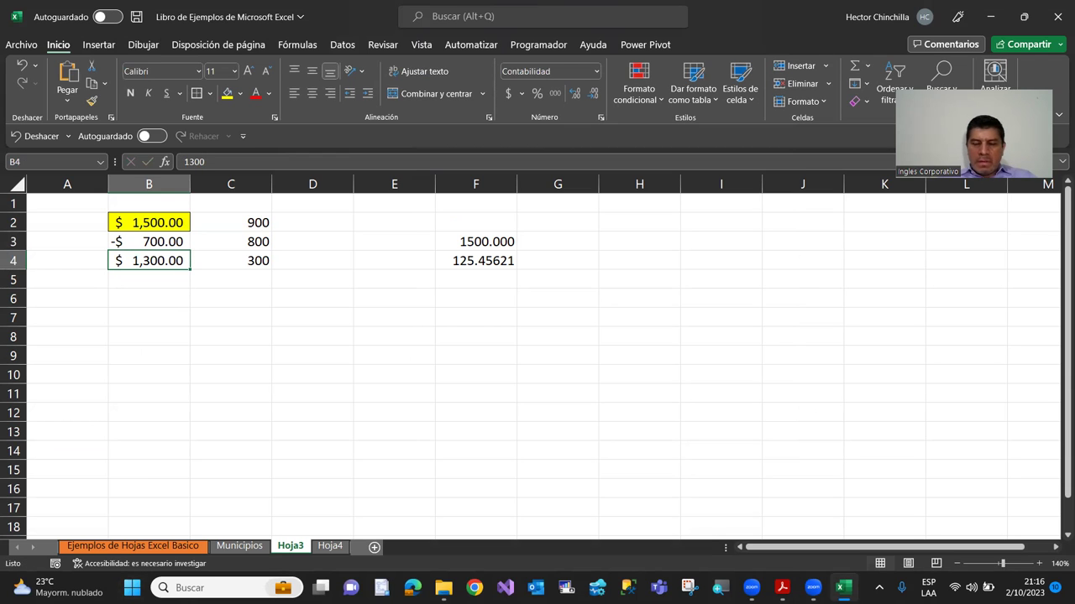
type("-$ 650")
key("Return")
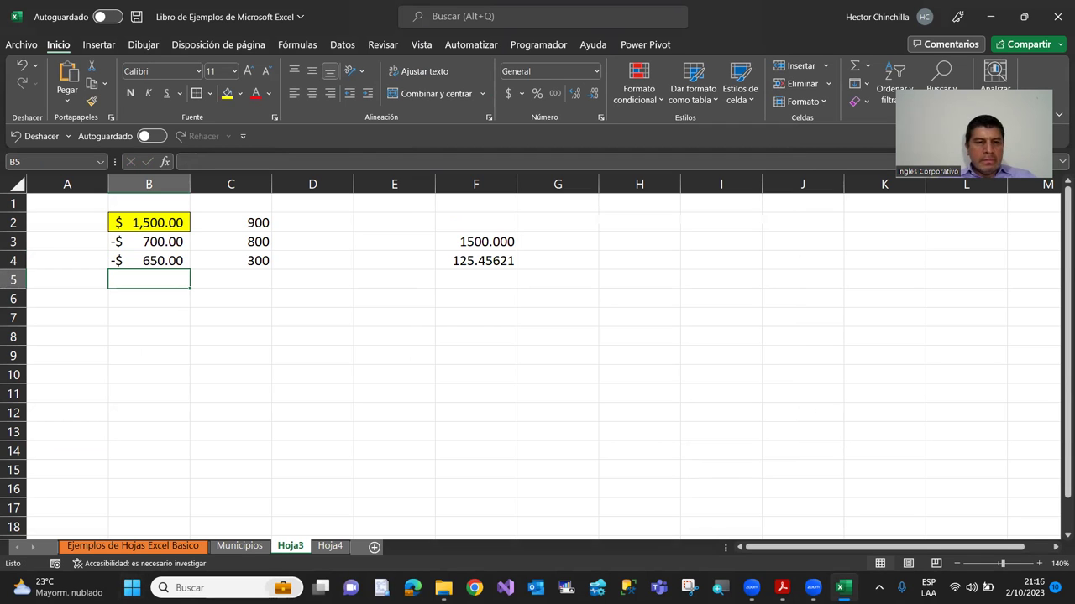
key("Up")
key("Up")
key("shift+Down")
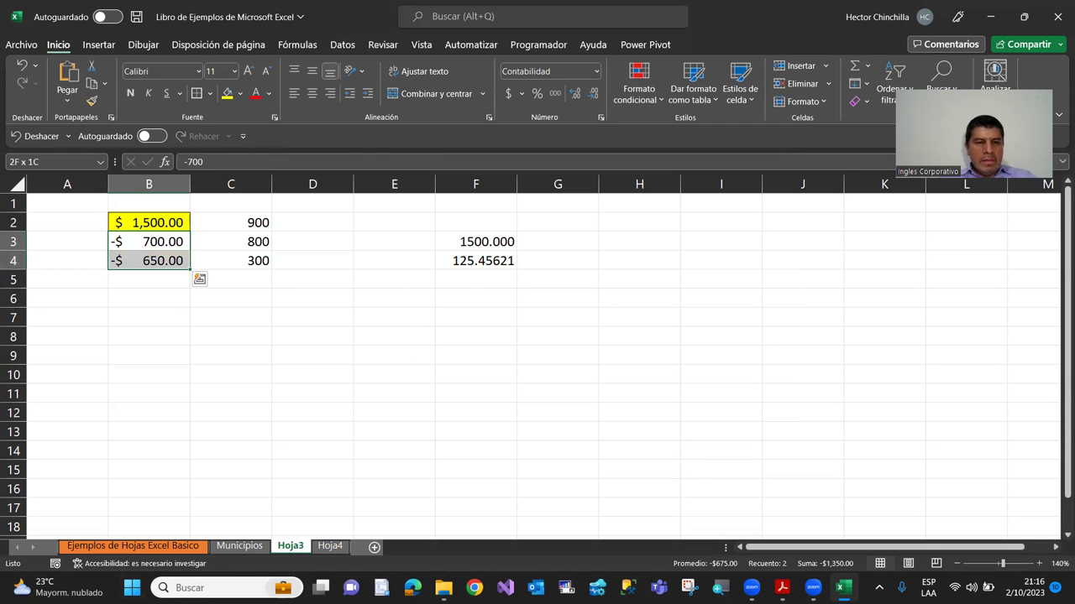
key("Up")
key("Down")
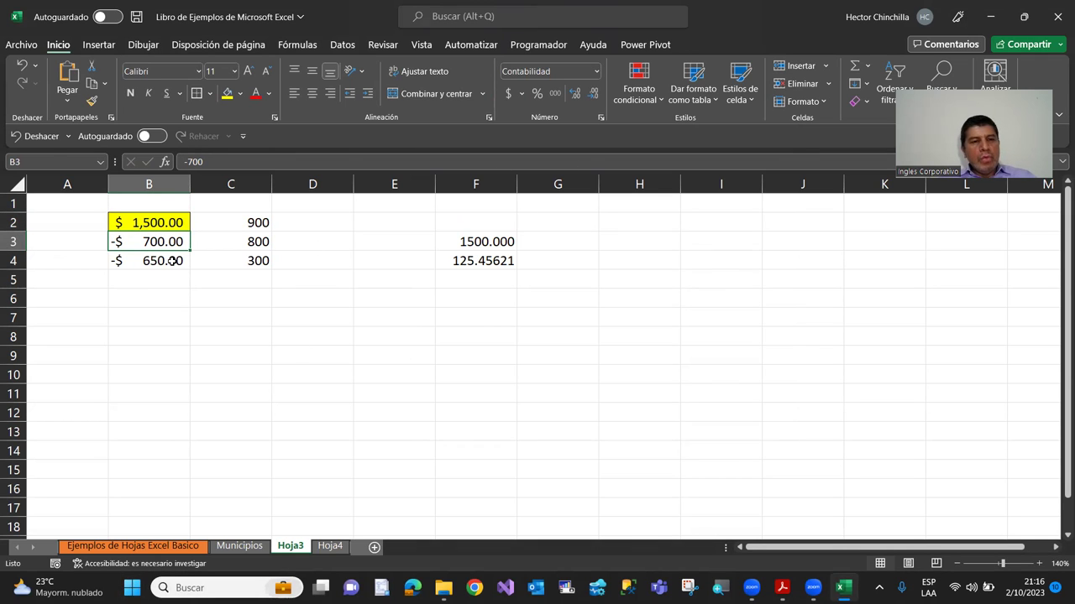
Try the red negative Number style on B3, then revert B3 to accounting format.
left_click(600, 118)
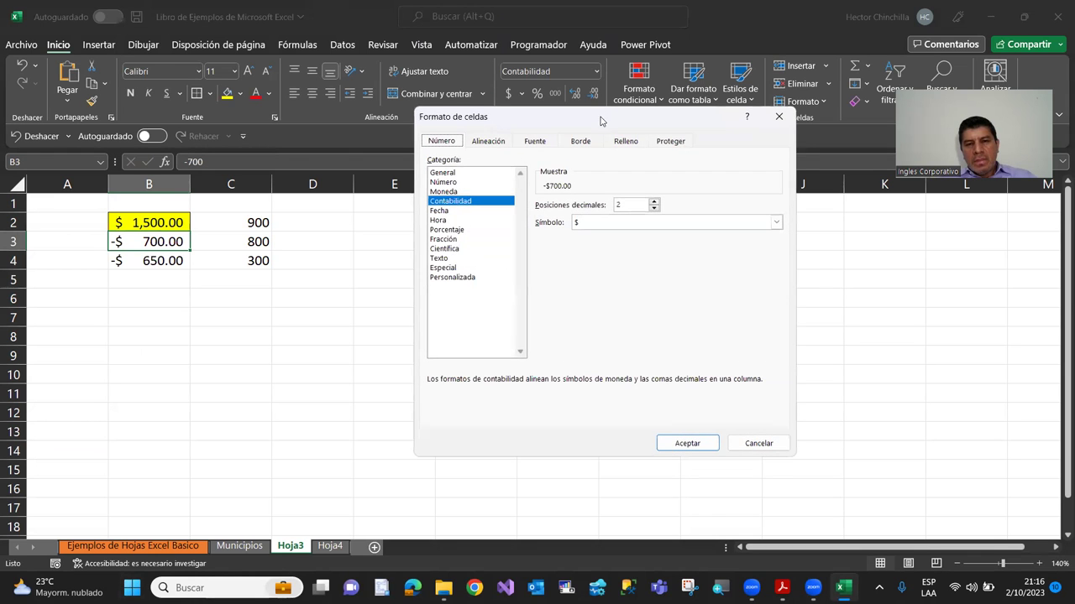
left_click(444, 182)
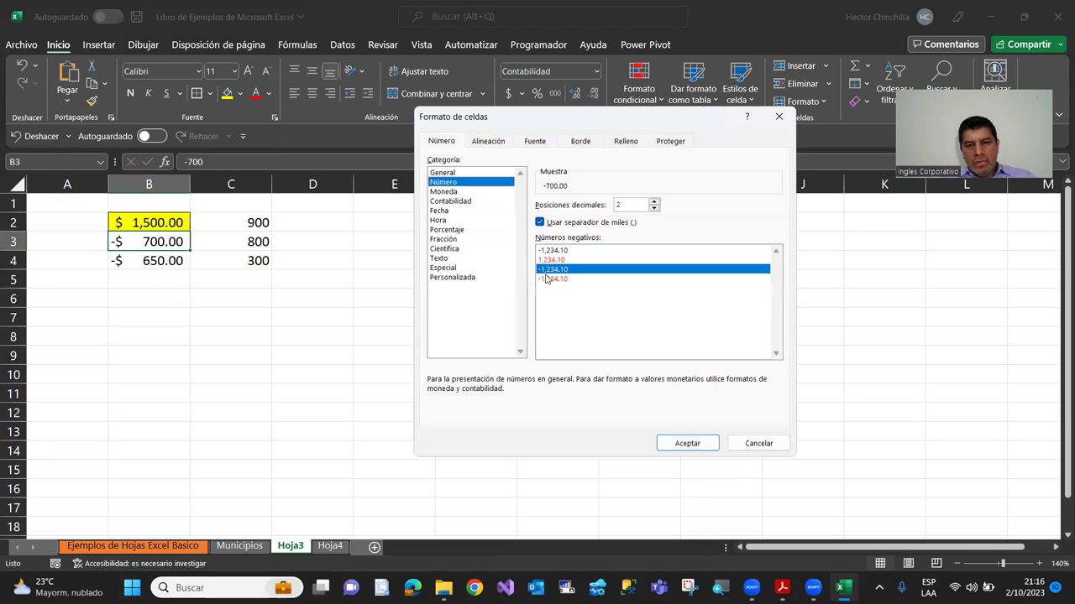
left_click(550, 279)
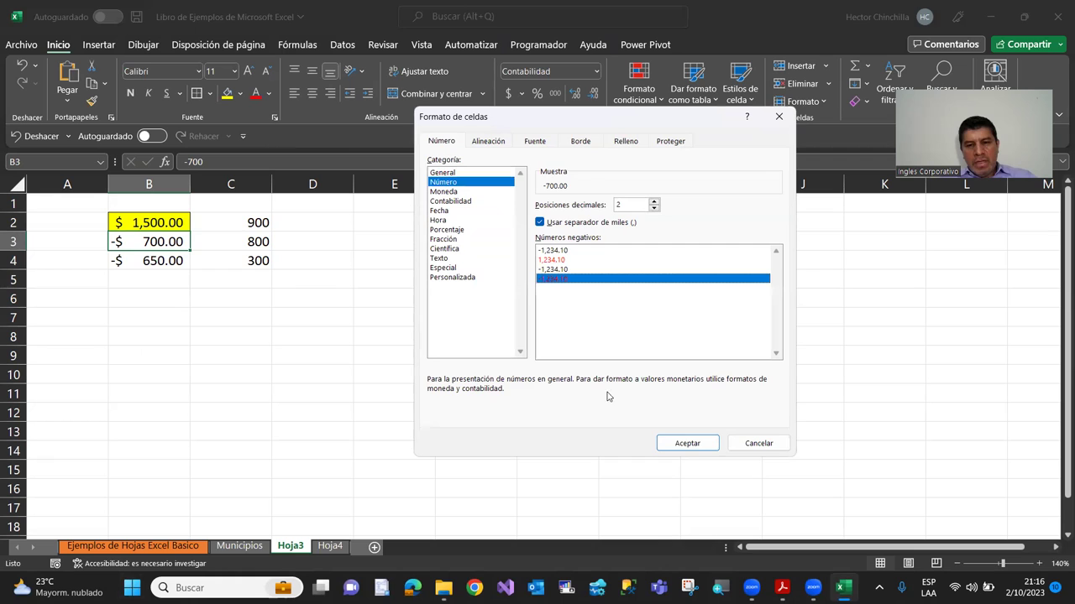
left_click(676, 443)
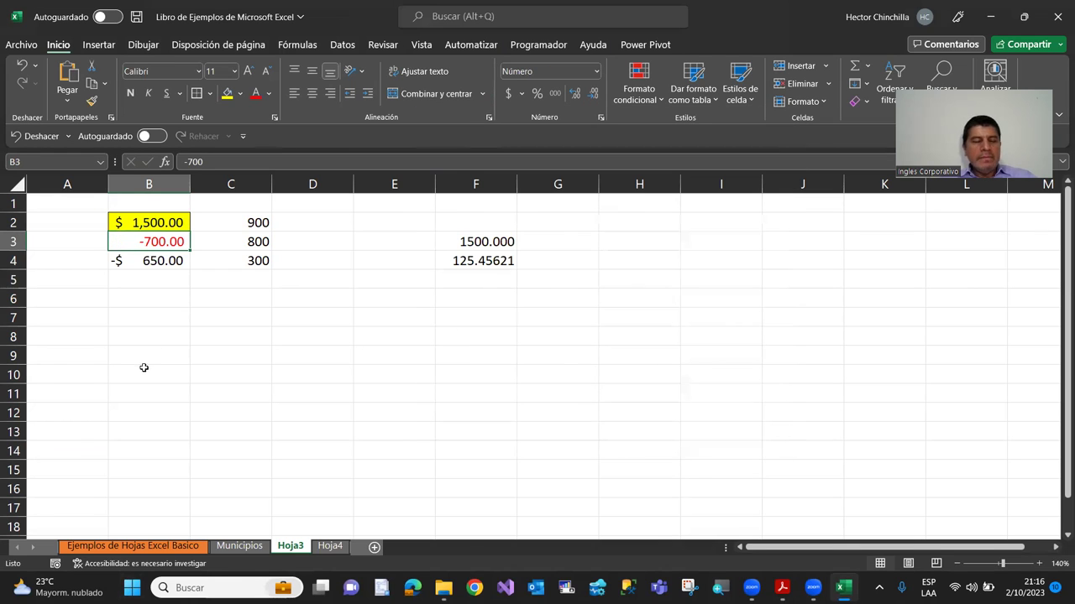
left_click(134, 356)
left_click(135, 242)
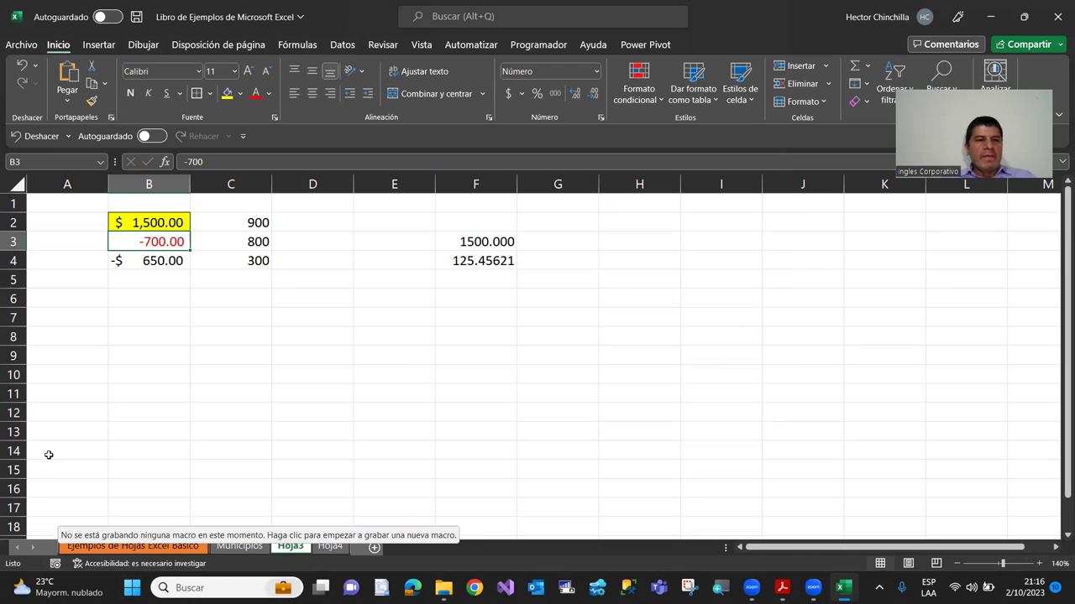
left_click(508, 93)
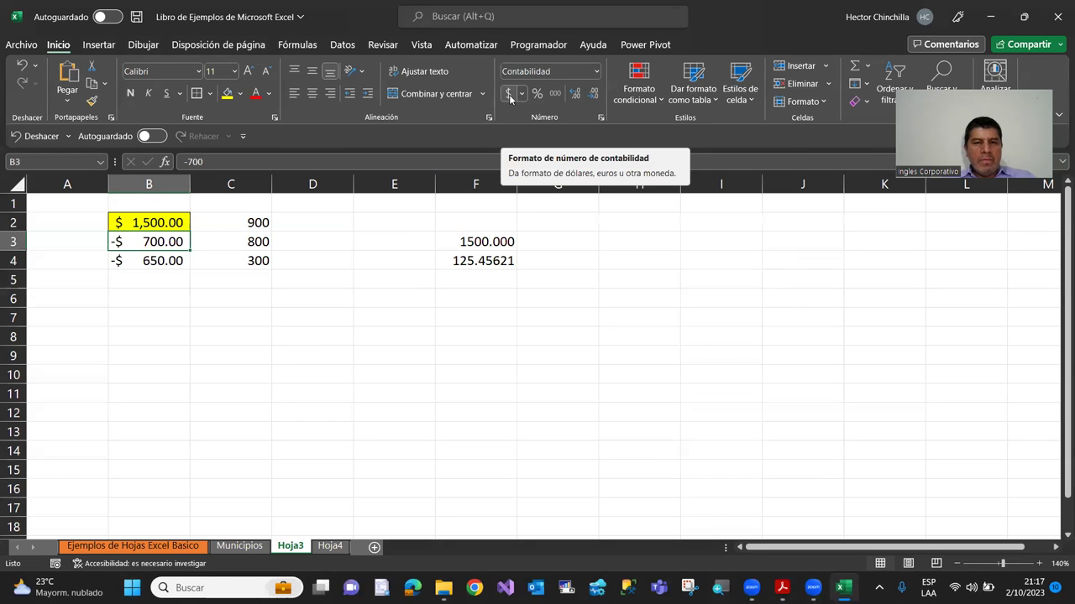
left_click(508, 97)
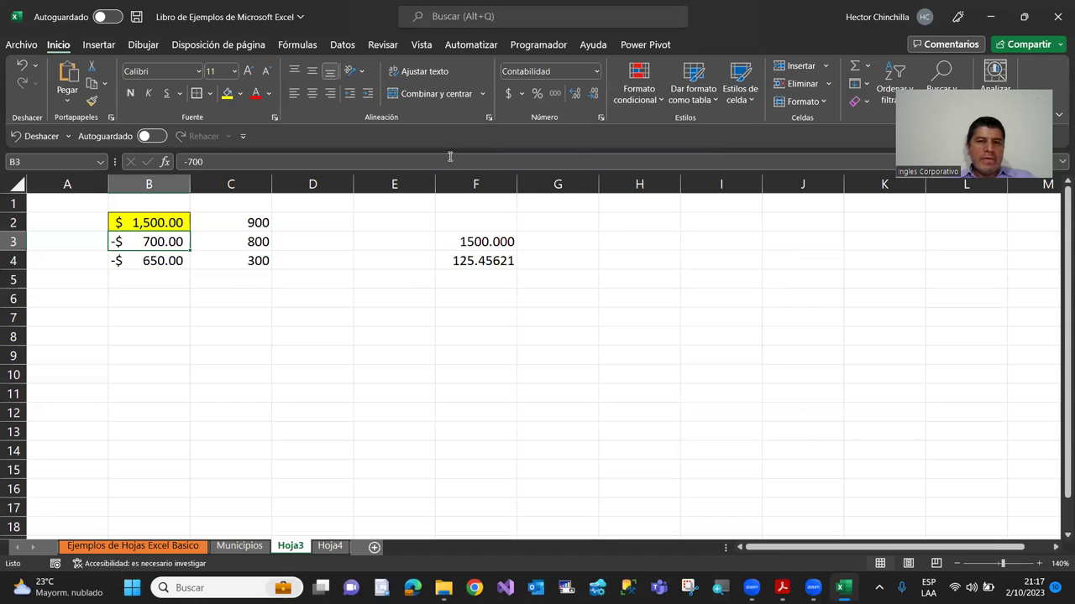
Give B3 the Number format with the red minus-sign negative style, showing -700.00.
left_click(601, 120)
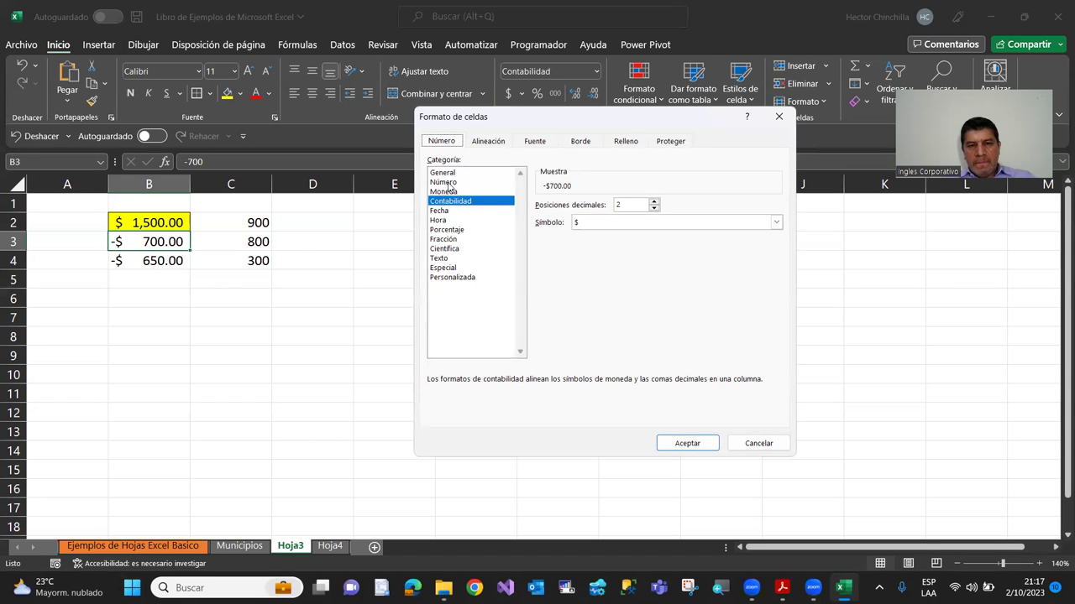
left_click(443, 182)
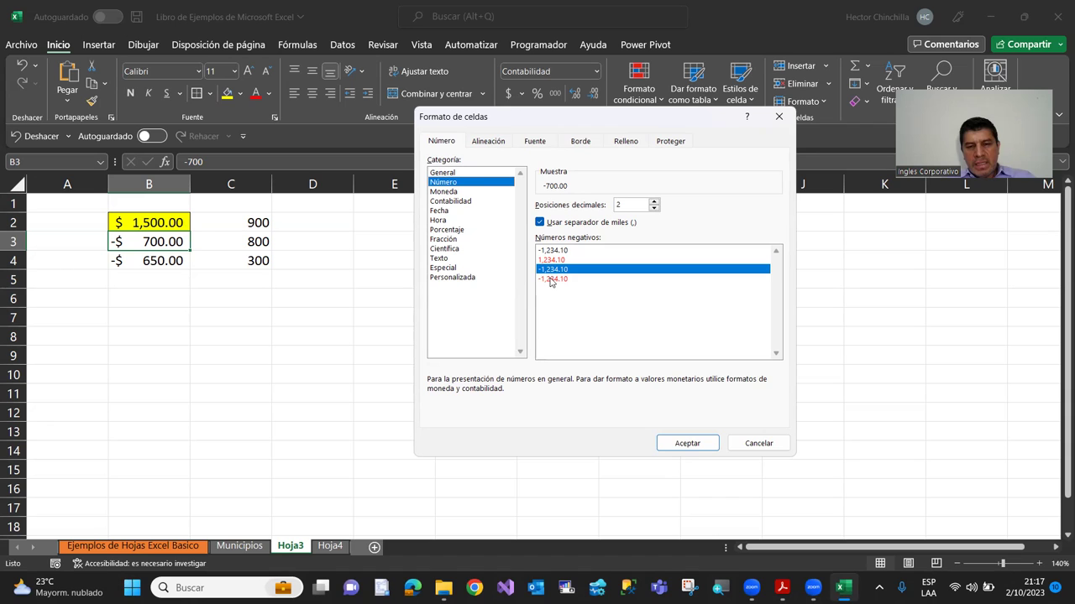
left_click(551, 280)
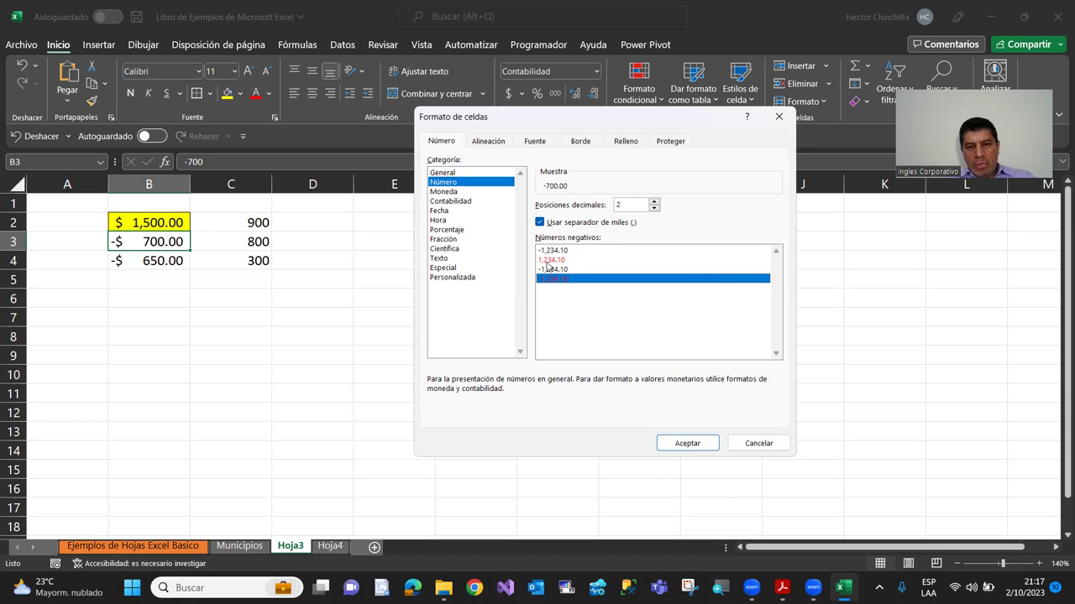
left_click(550, 260)
left_click(676, 445)
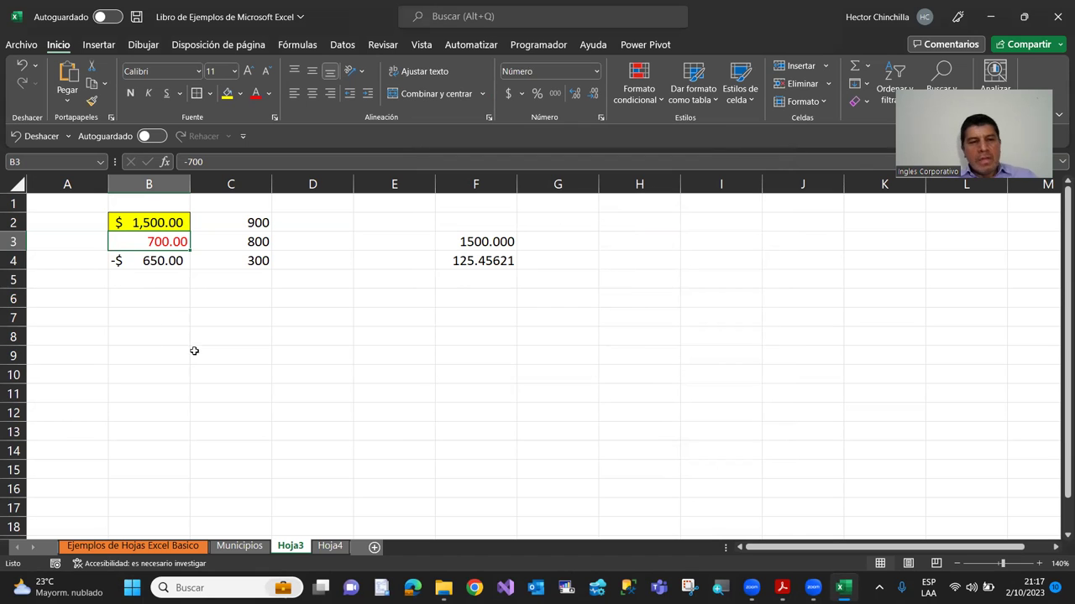
left_click(601, 120)
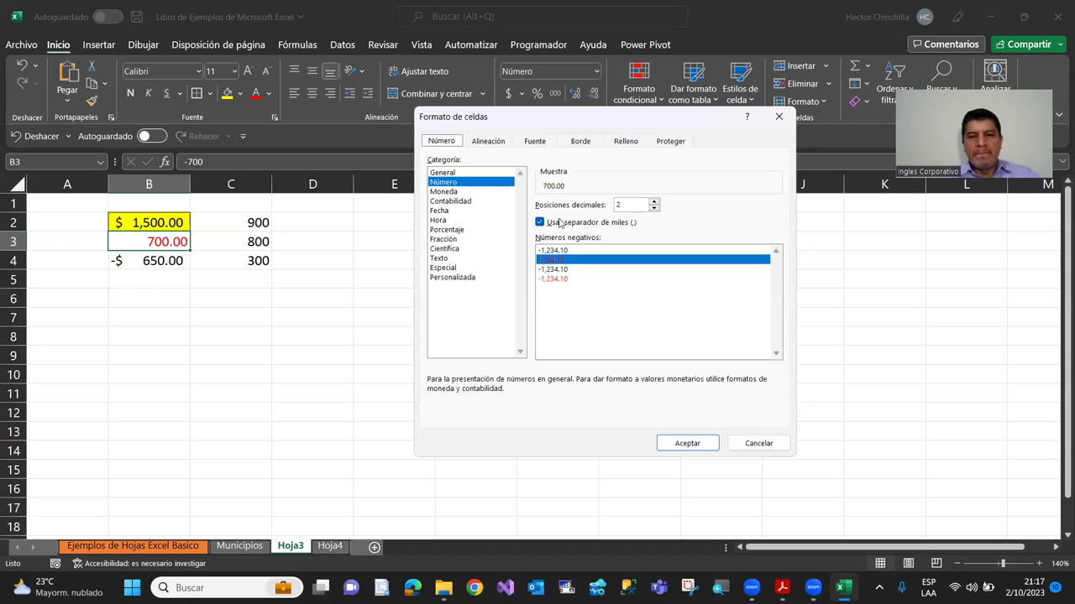
left_click(550, 280)
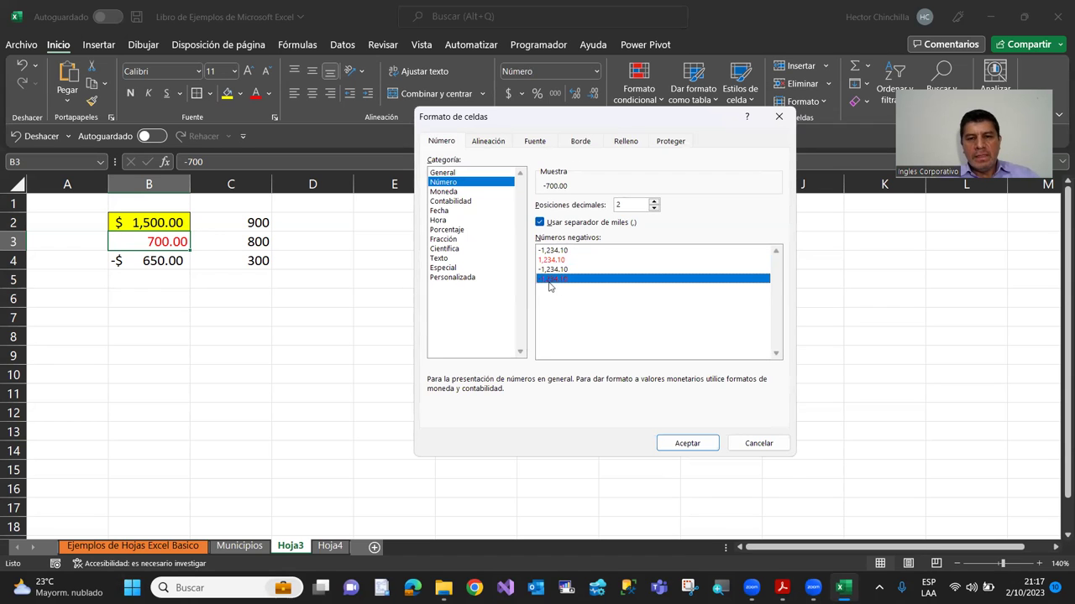
left_click(673, 443)
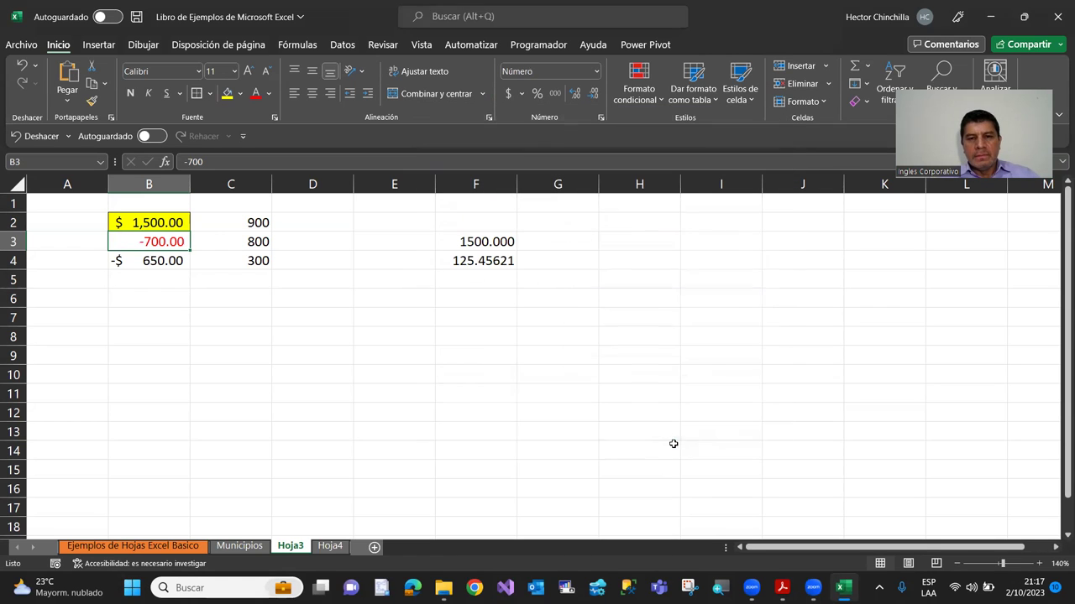
left_click(151, 298)
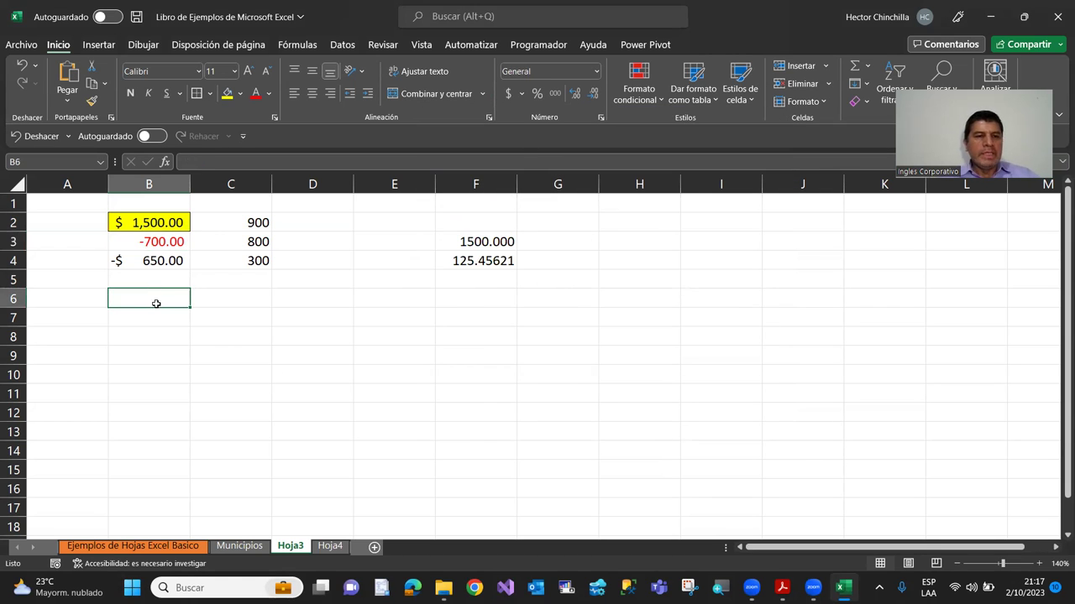
Give C2 the Currency format with $ and the red negative style, showing $900.00.
left_click(150, 243)
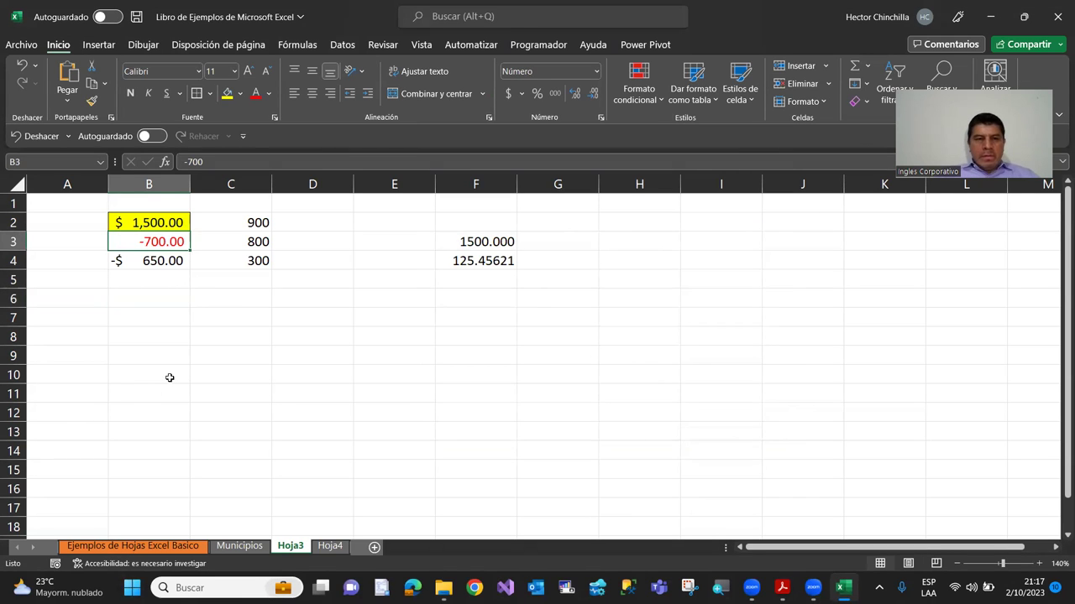
key("Right")
key("Up")
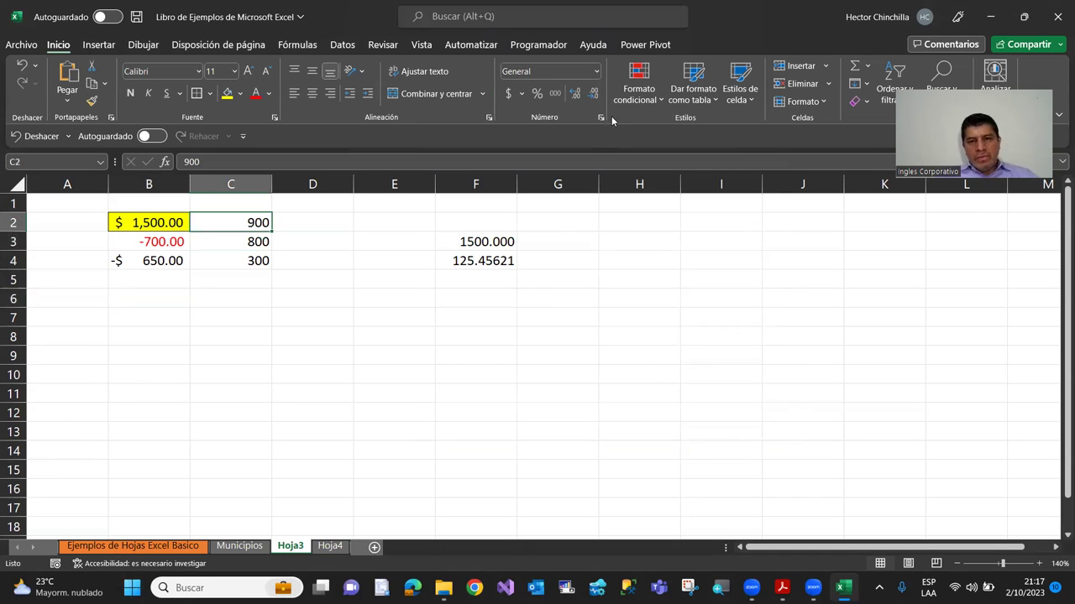
left_click(601, 119)
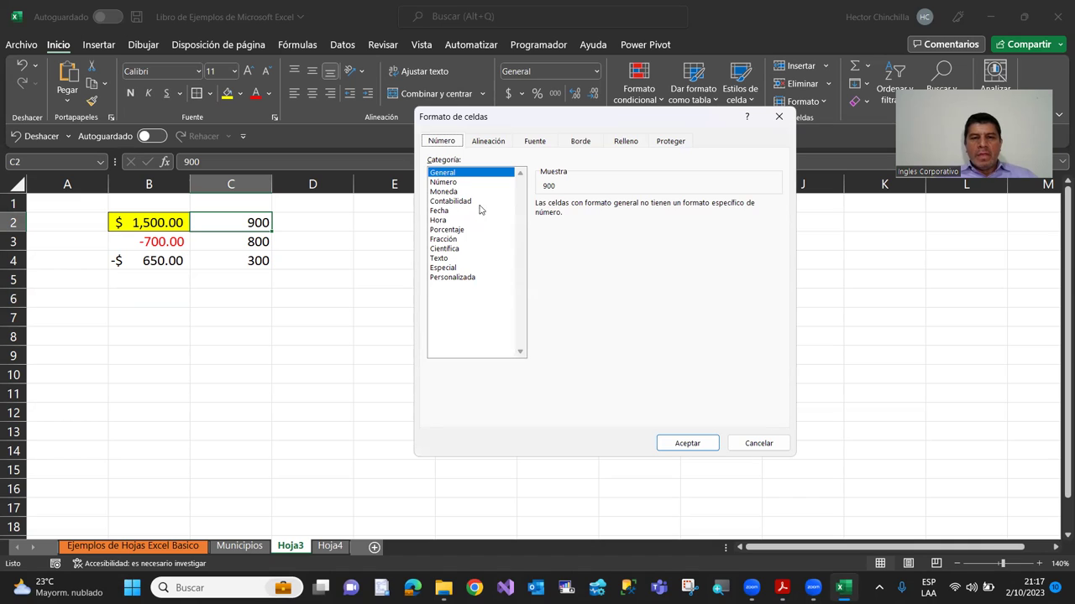
left_click(445, 192)
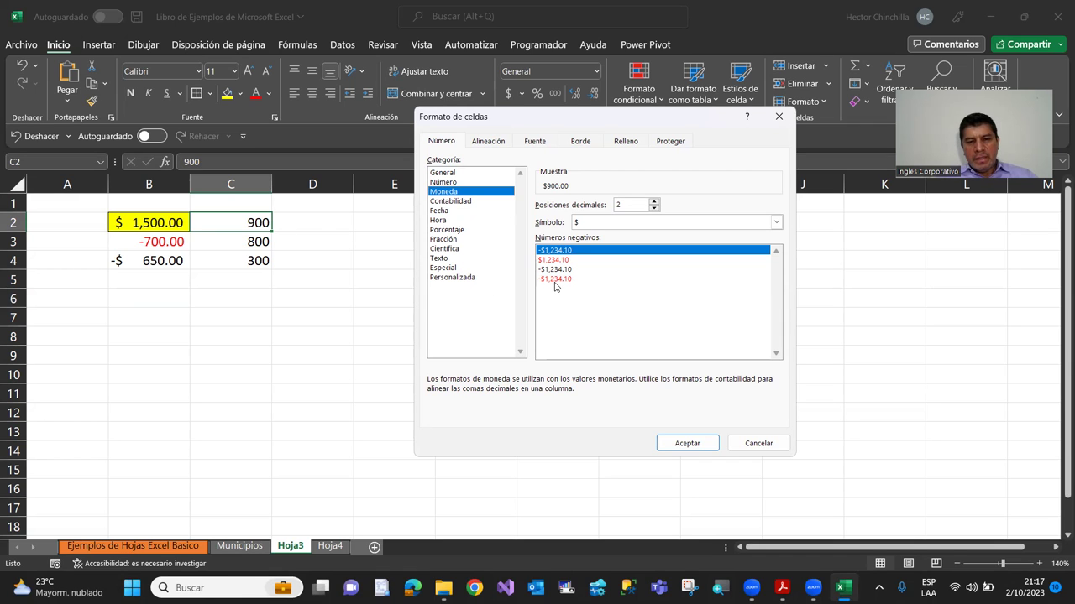
left_click(553, 279)
key("Return")
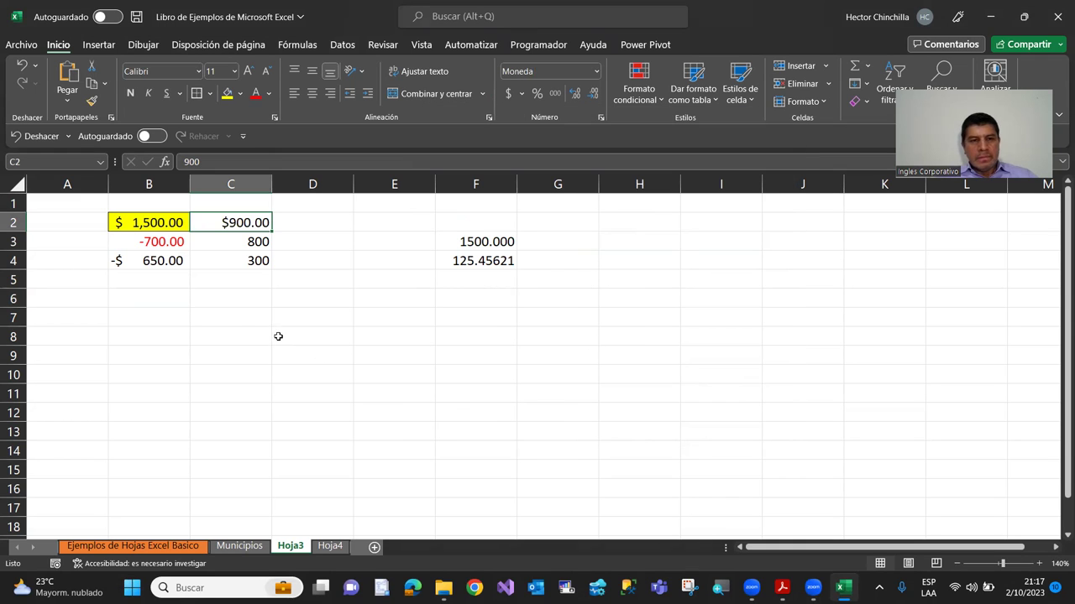
left_click(218, 259)
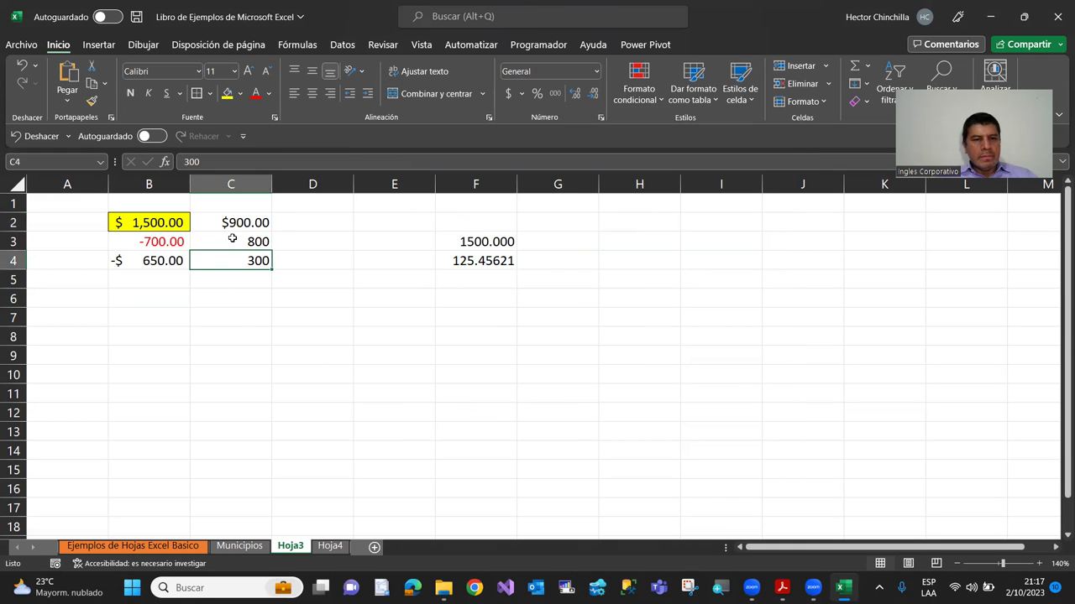
left_click(238, 227)
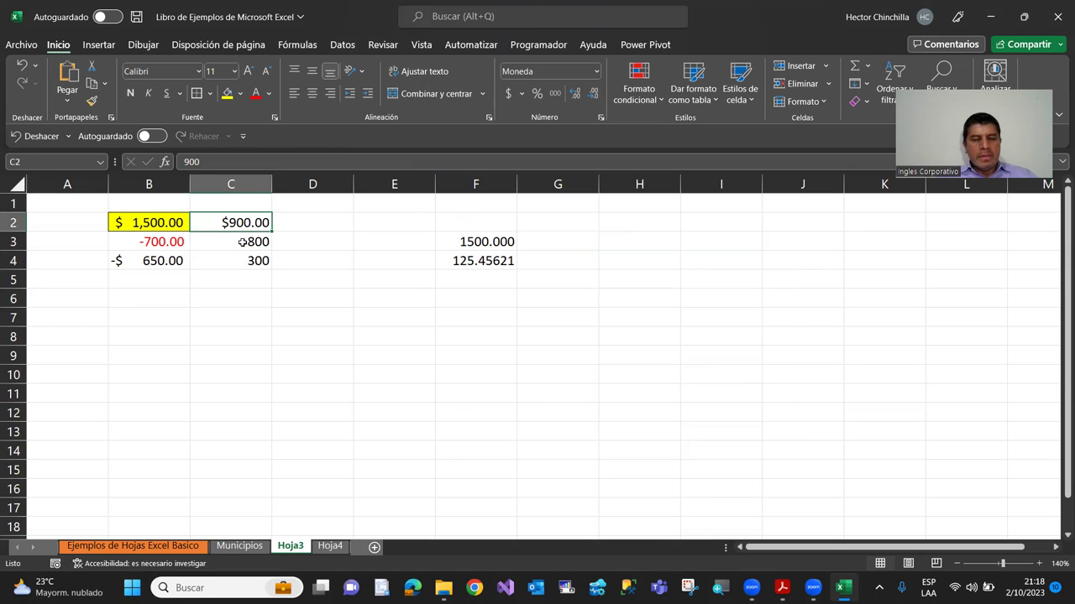
Enter -800 in C3 and -900 in C2, which shows as red -$900.00.
left_click(242, 242)
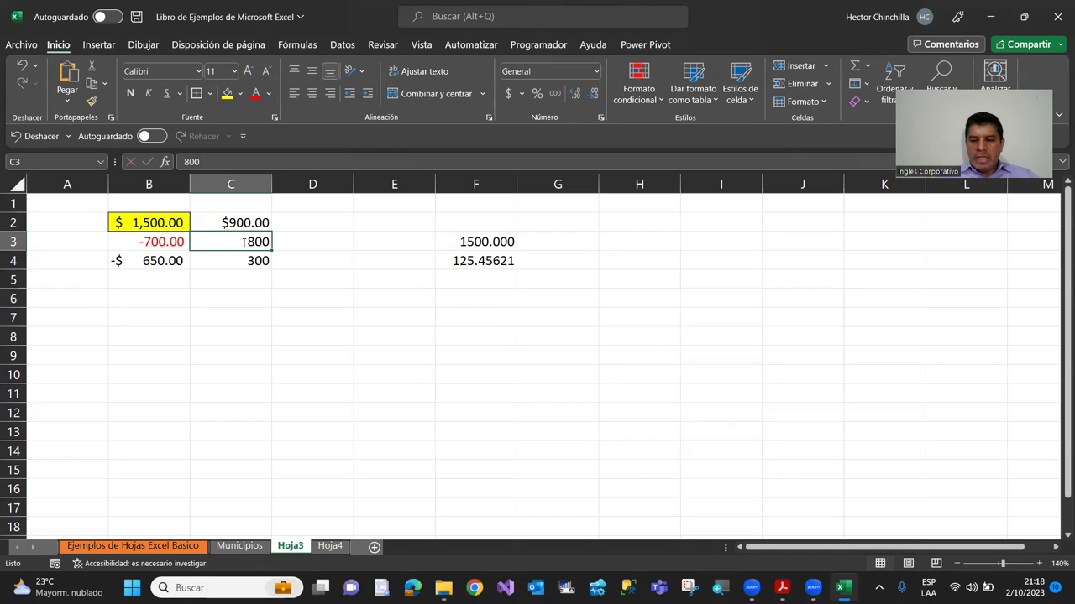
type("-800")
key("Return")
key("Up")
key("Up")
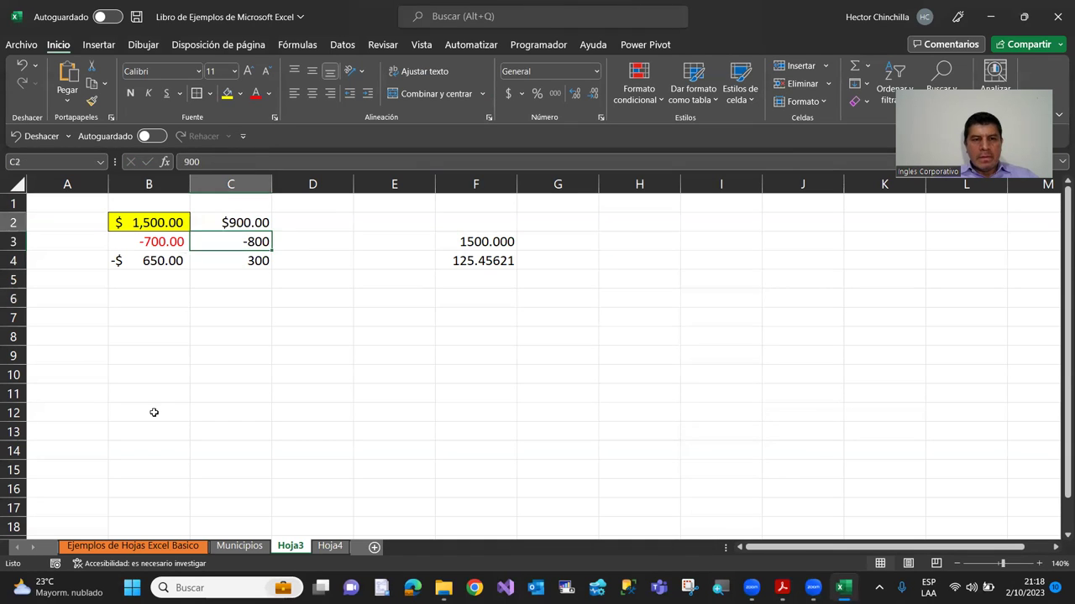
key("Up")
key("Down")
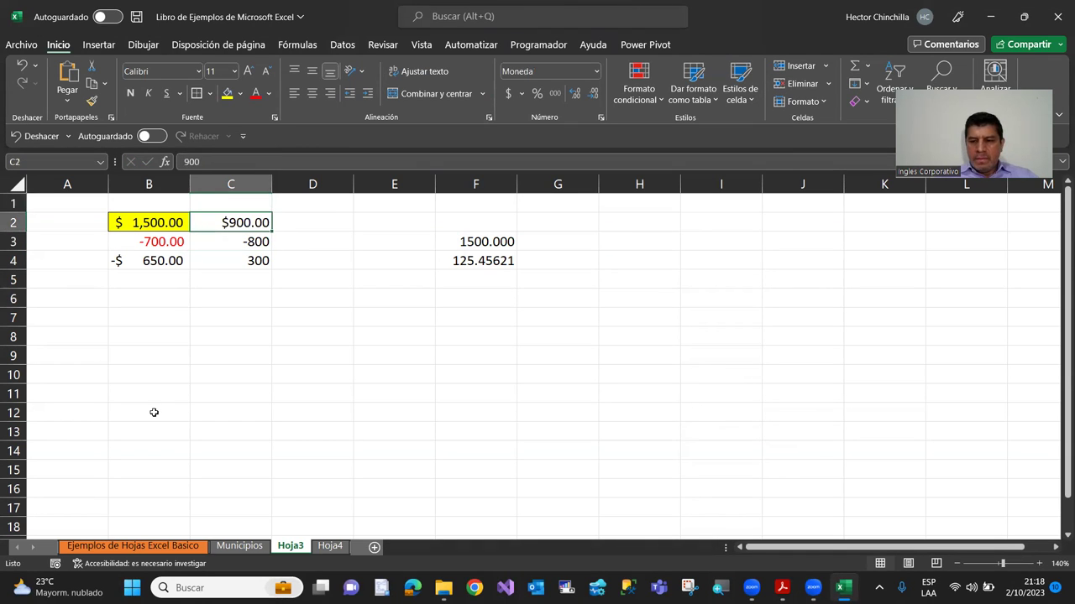
type("-$900")
key("Return")
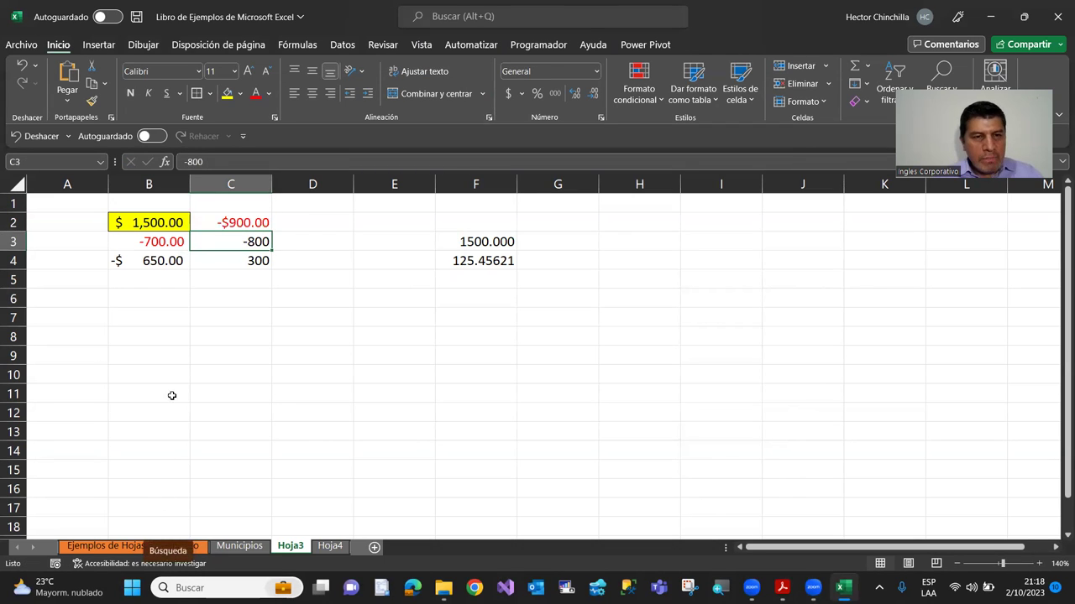
left_click(237, 223)
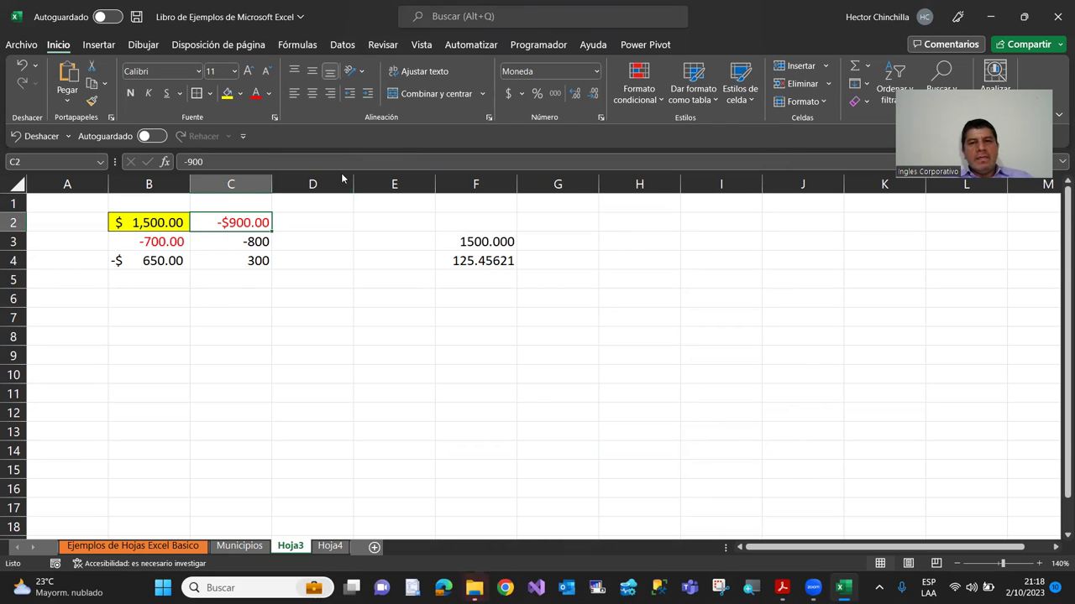
Review the Currency and Accounting format options for C3, keeping the $ symbol.
left_click(236, 246)
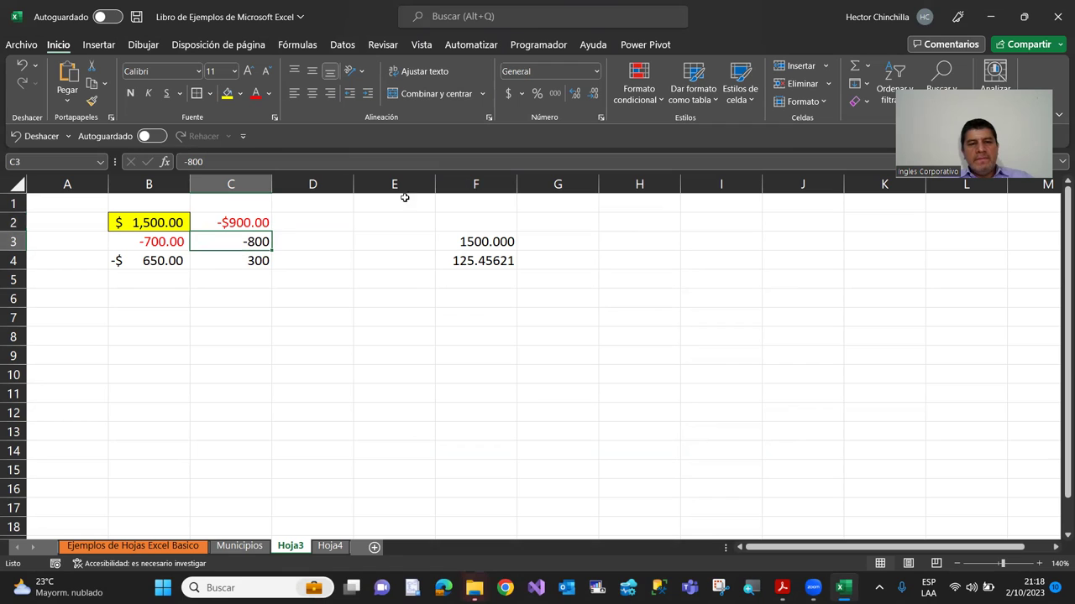
left_click(601, 119)
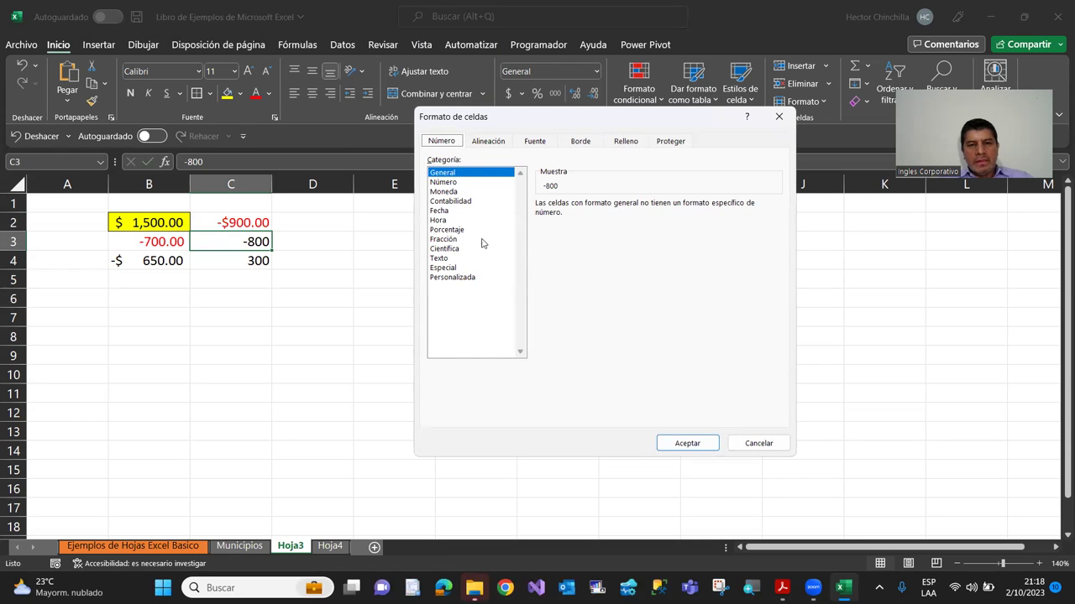
left_click(444, 192)
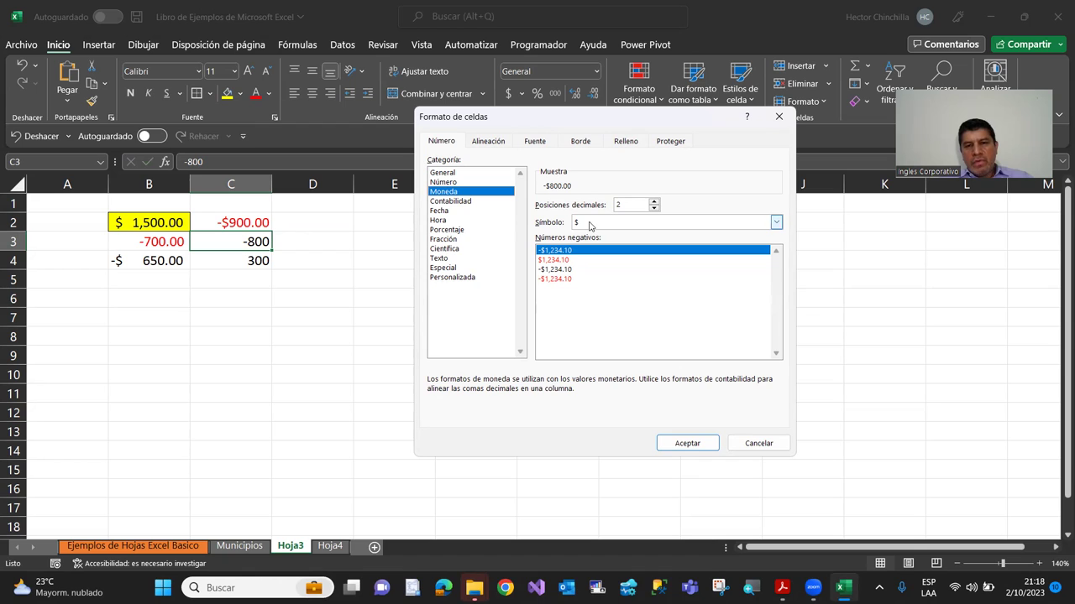
left_click(776, 222)
left_click(777, 223)
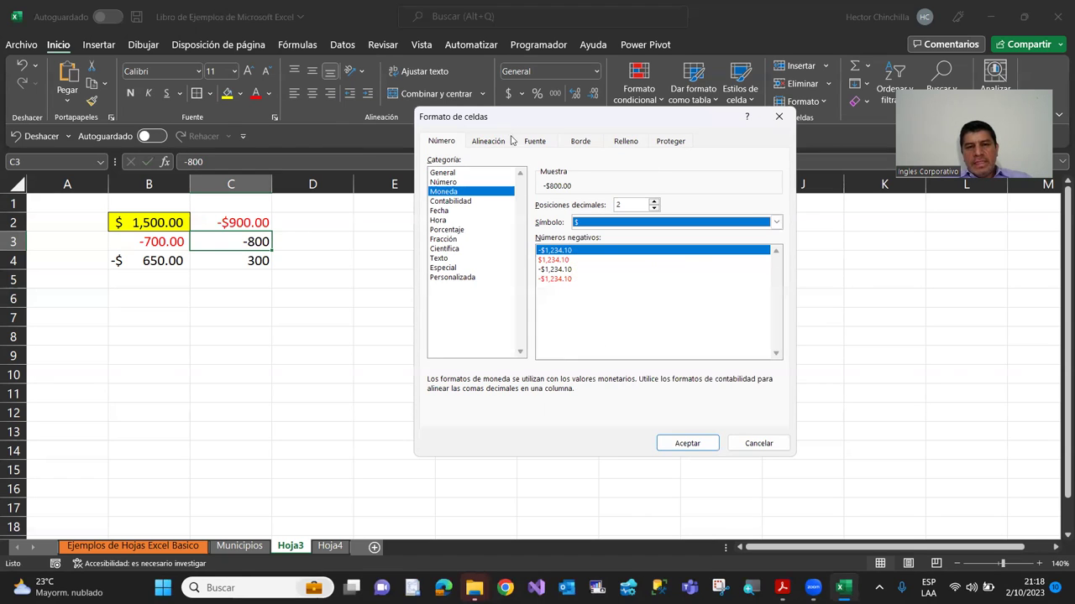
left_click(454, 201)
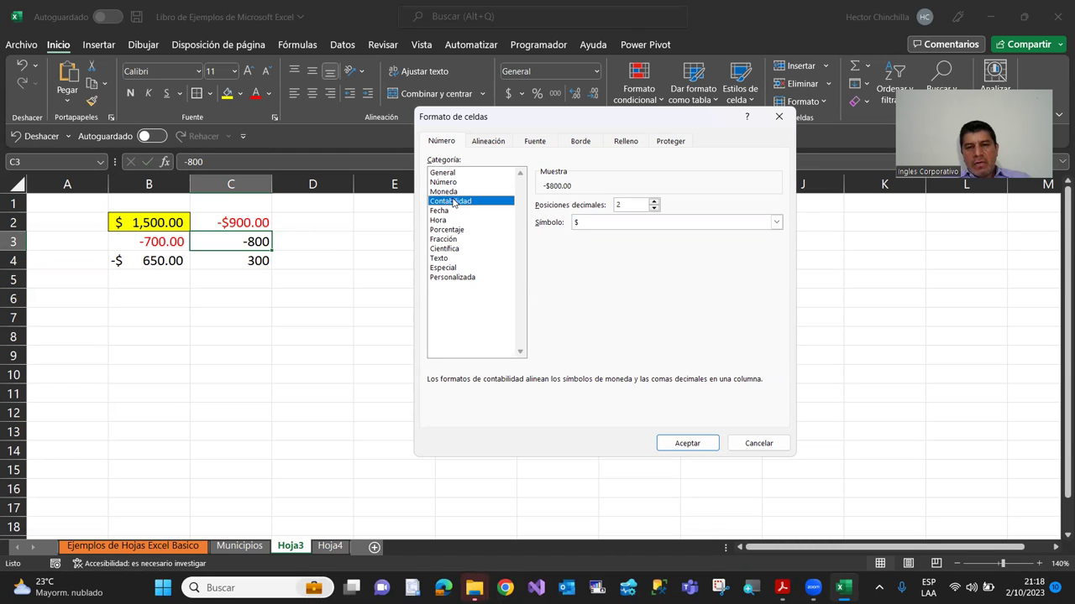
left_click(777, 223)
left_click(776, 223)
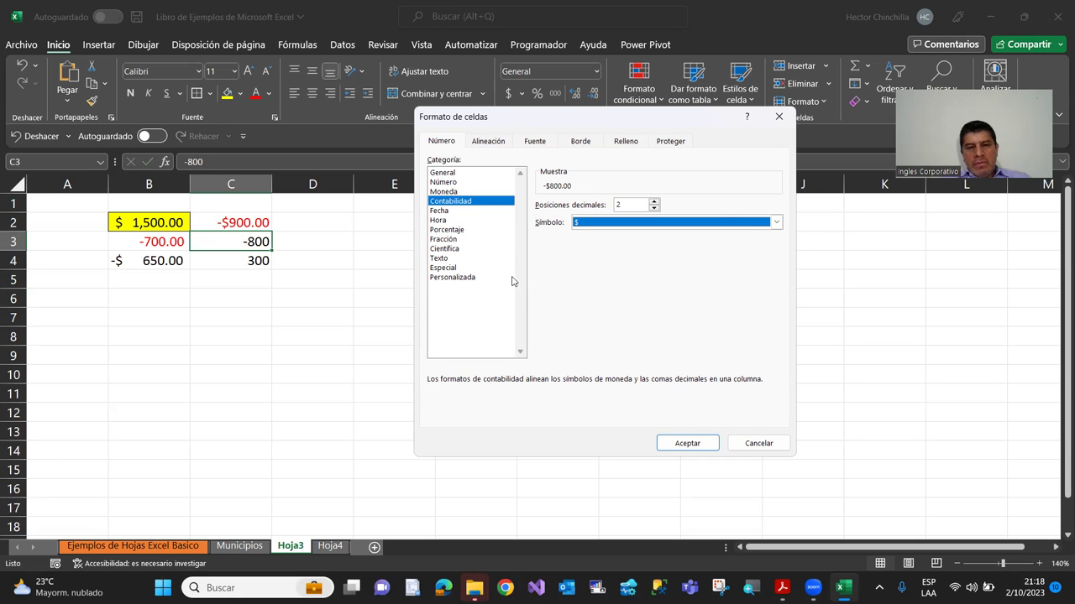
Apply the custom #,##0.00;[Rojo]-#,##0.00 format to C3, showing -800.00 in red.
left_click(445, 269)
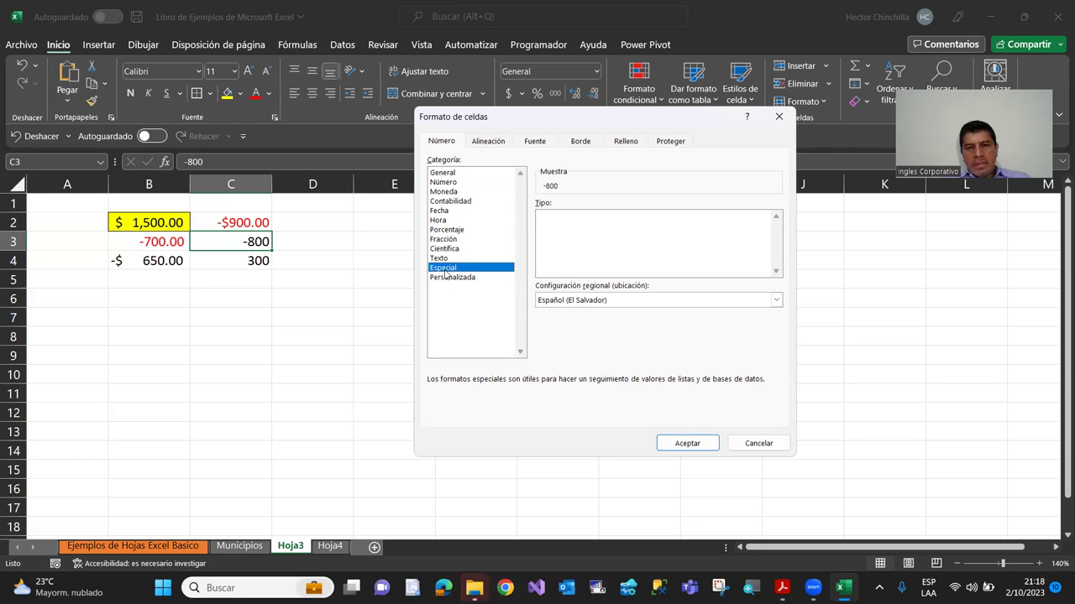
left_click(451, 278)
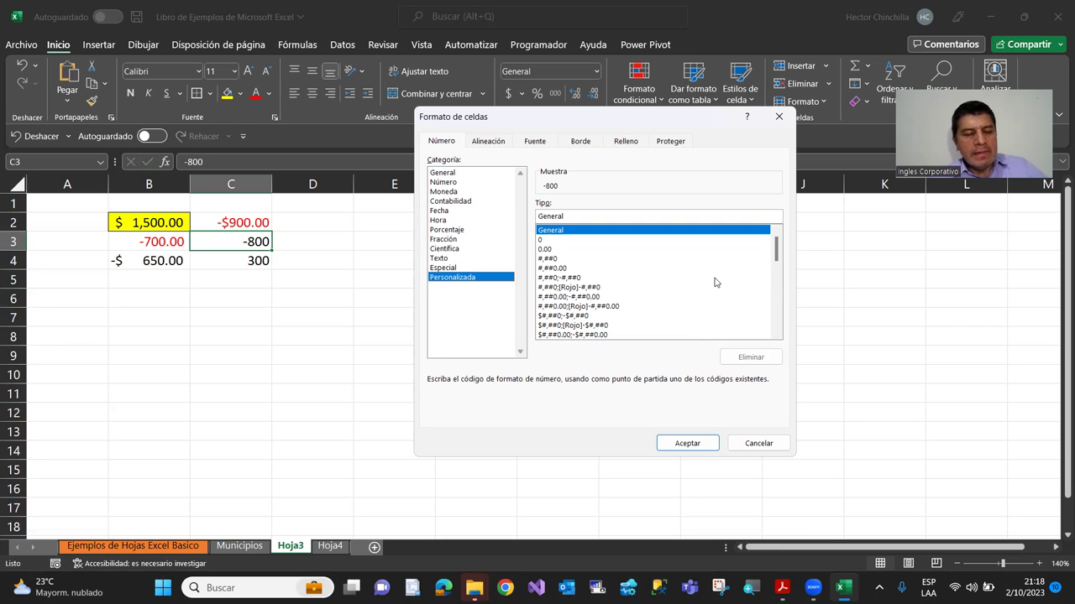
mouse_move(776, 252)
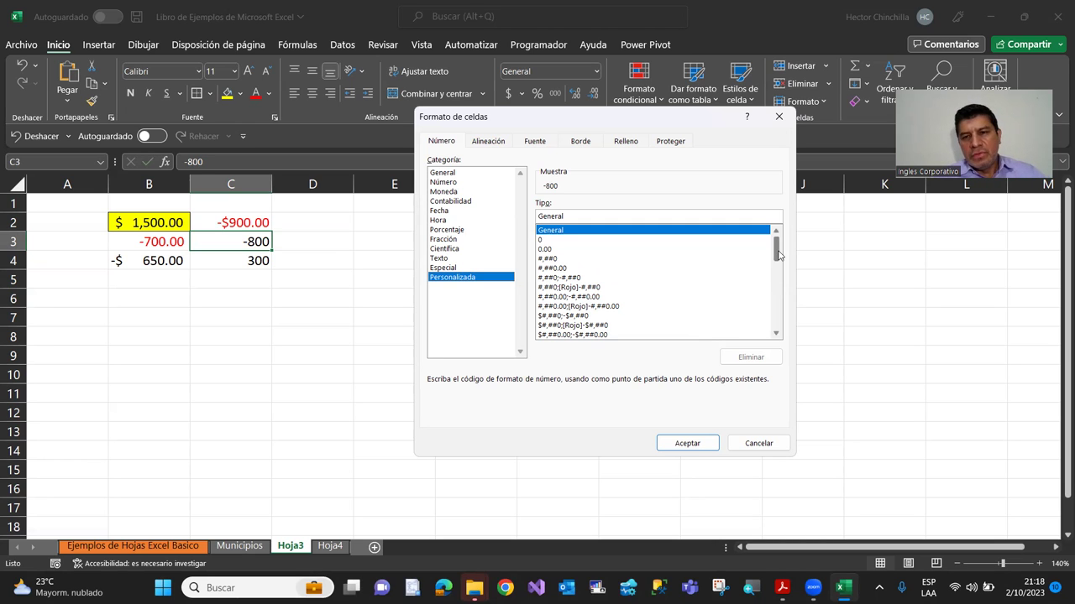
left_click_drag(777, 256, 775, 335)
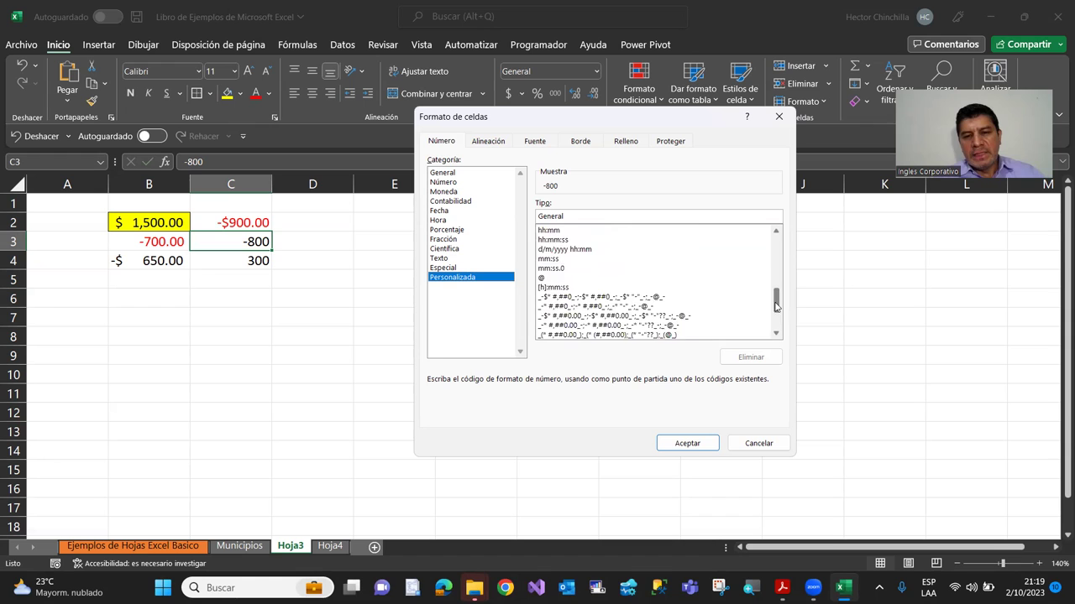
left_click_drag(772, 318, 773, 257)
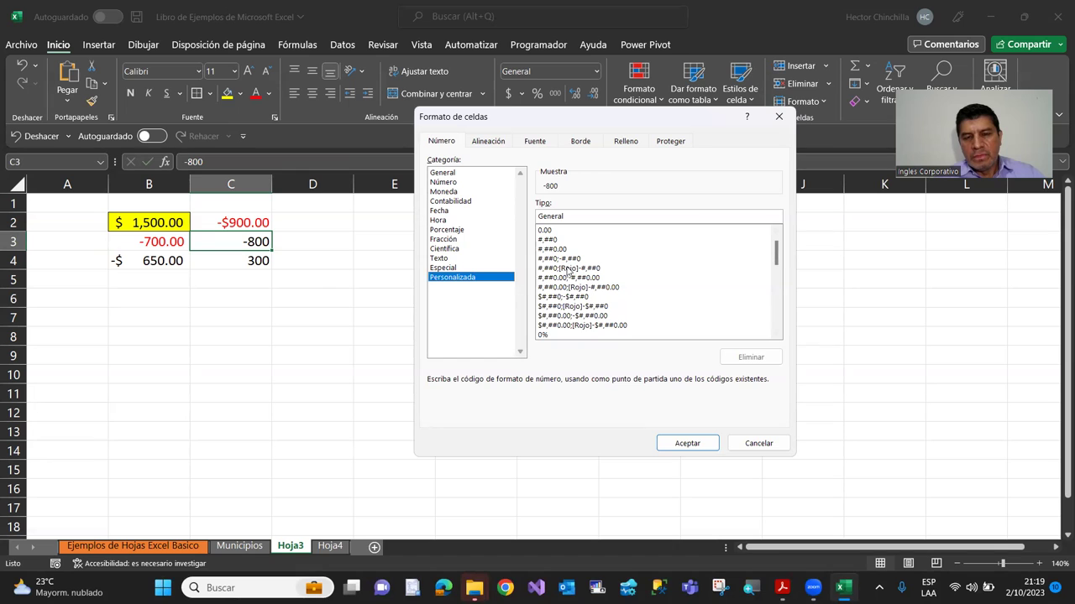
left_click(570, 288)
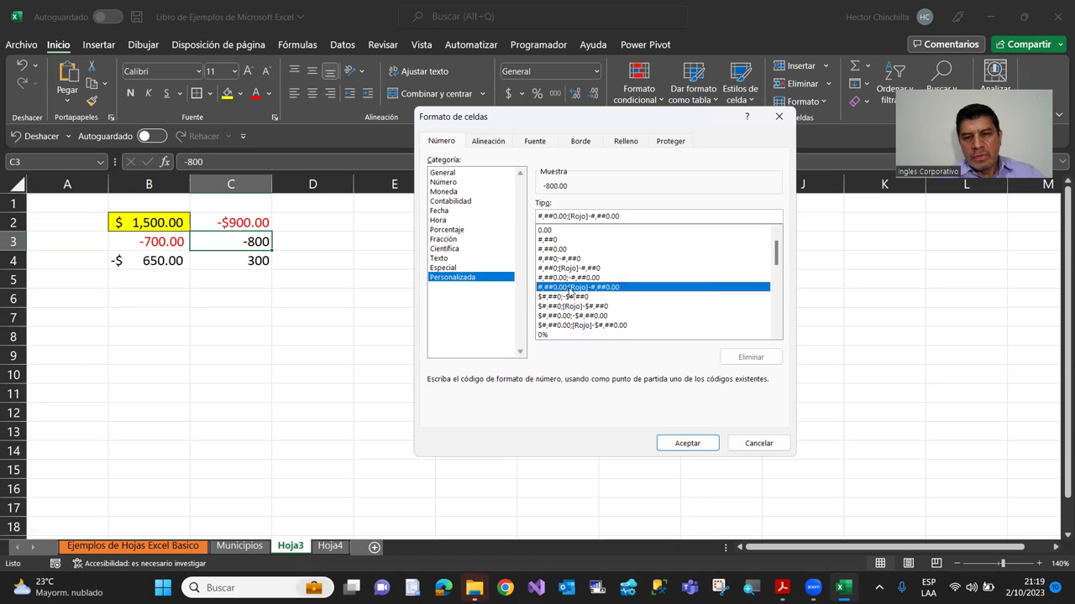
left_click(686, 445)
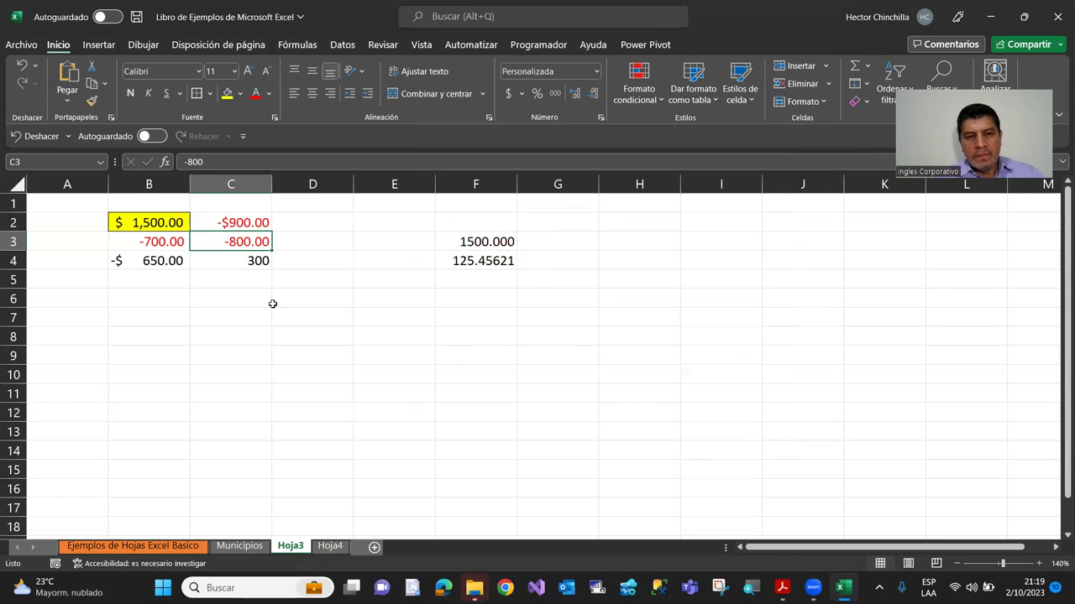
left_click(235, 298)
left_click(224, 241)
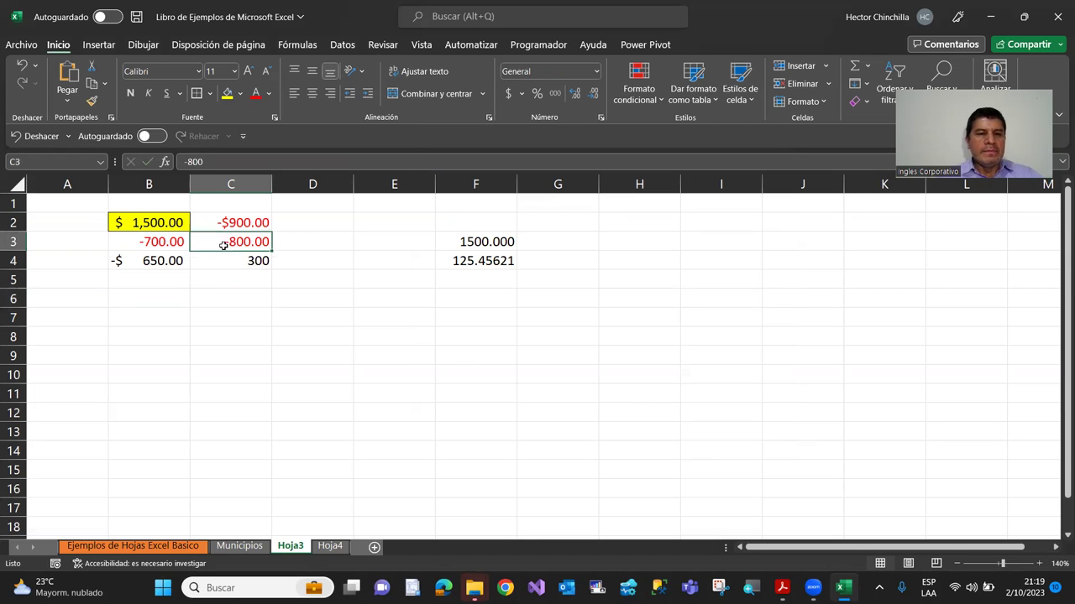
key("Down")
key("Up")
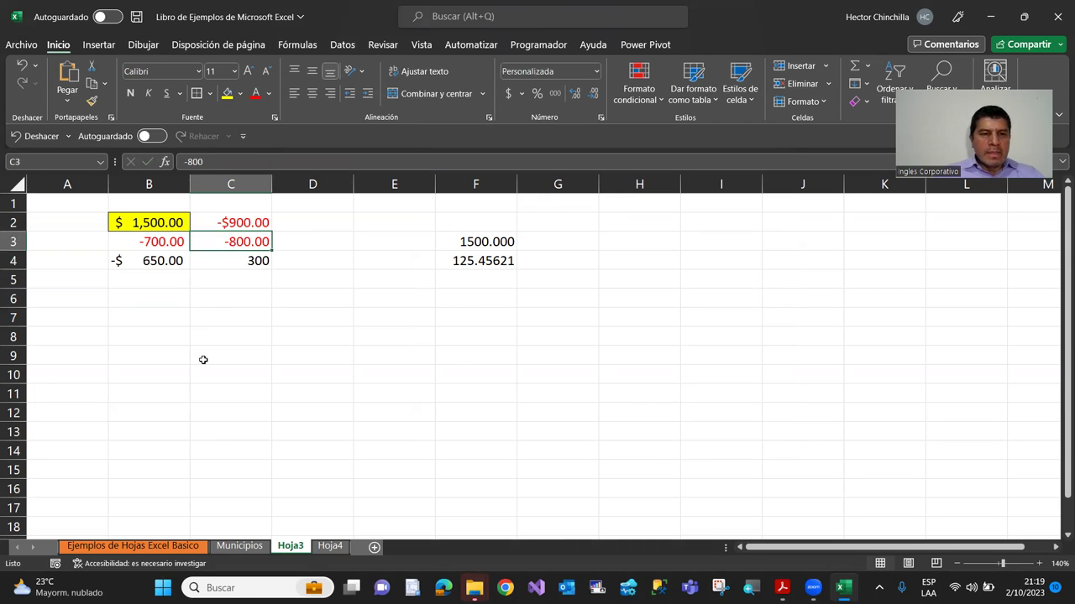
key("Left")
key("Left")
key("Up")
key("Right")
key("Right")
key("Right")
key("Right")
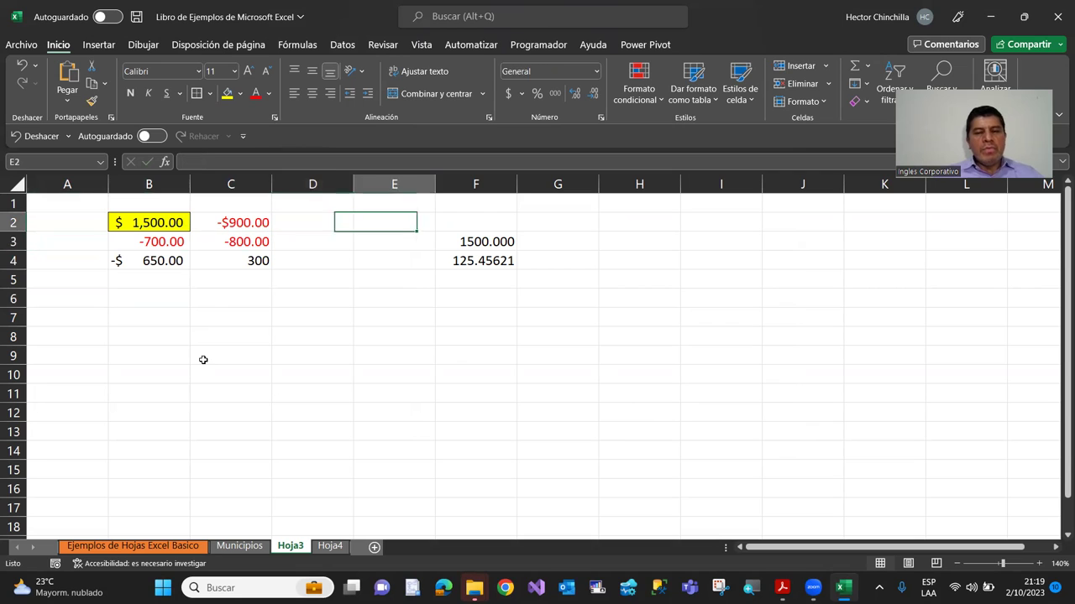
key("Right")
key("Down")
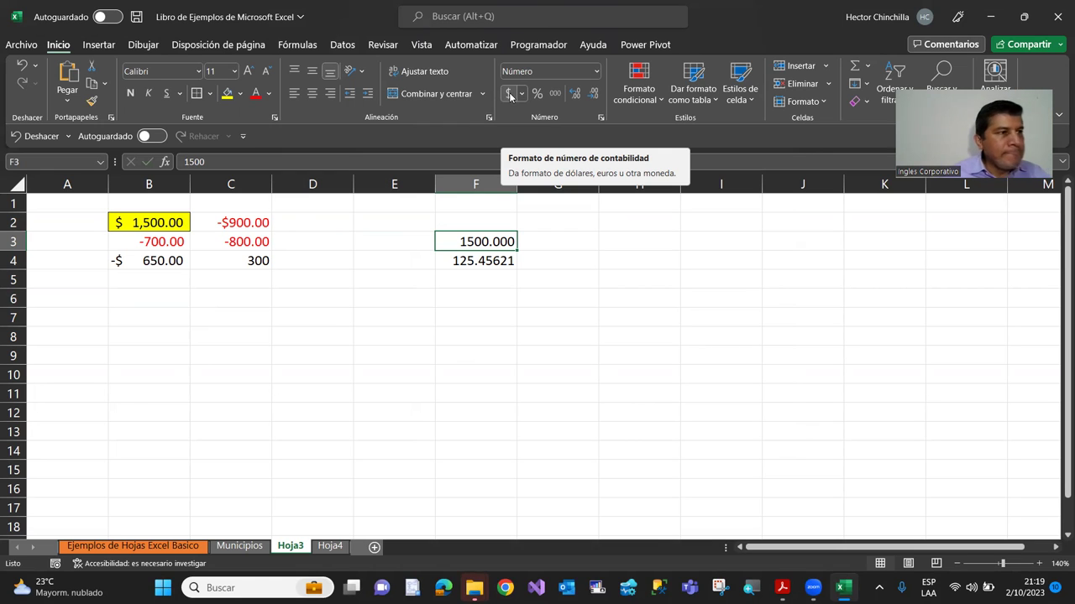
key("Down")
key("Down")
key("Down")
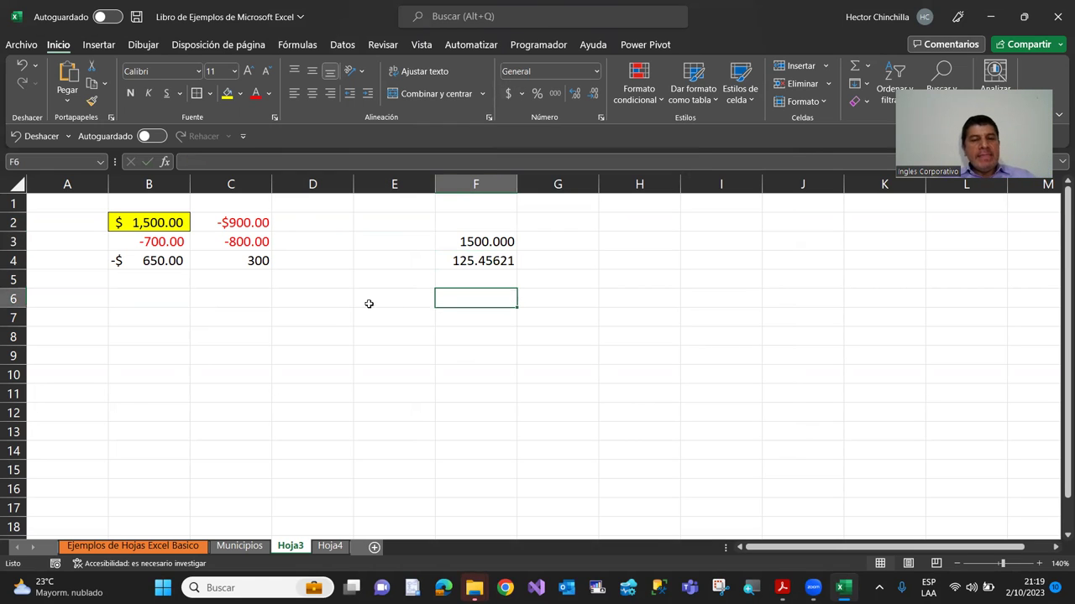
left_click(208, 295)
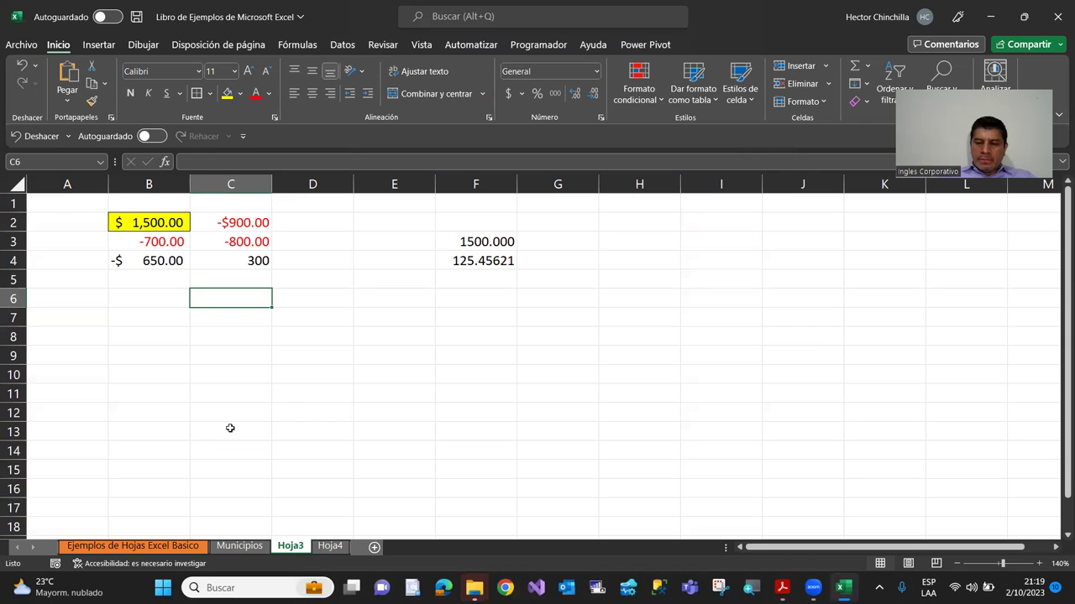
Enter the date 15/10/2023 in C6 and bring up its date format options.
type("15/10/")
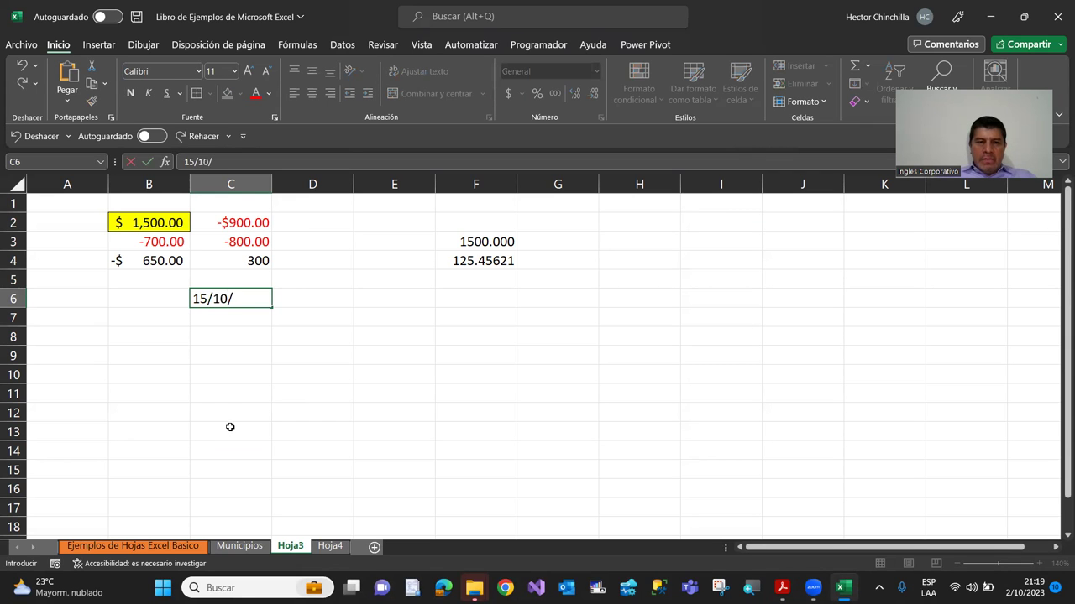
type("2023")
key("Return")
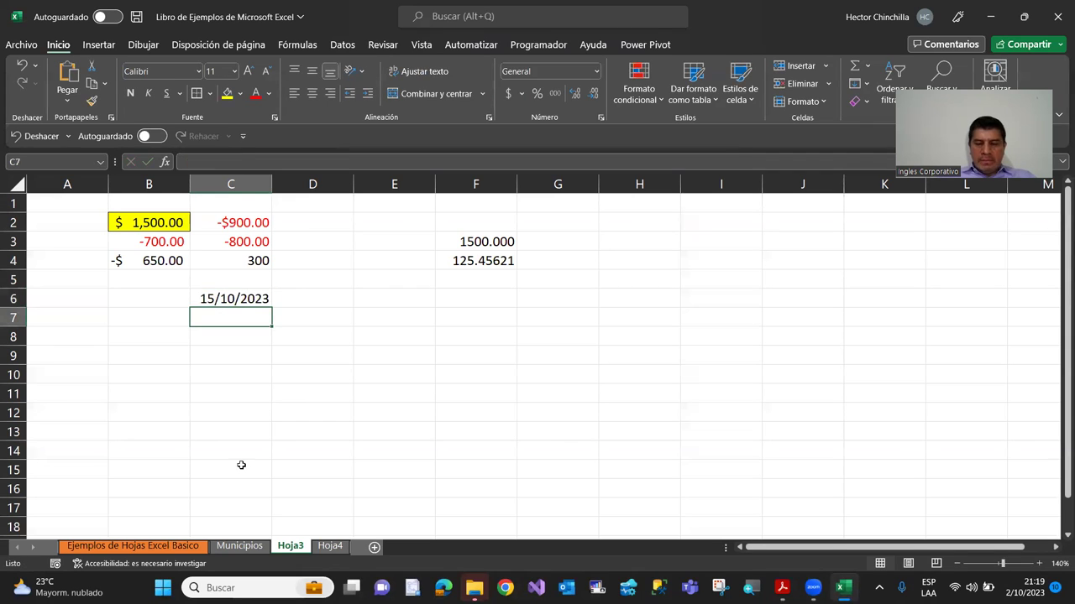
key("Up")
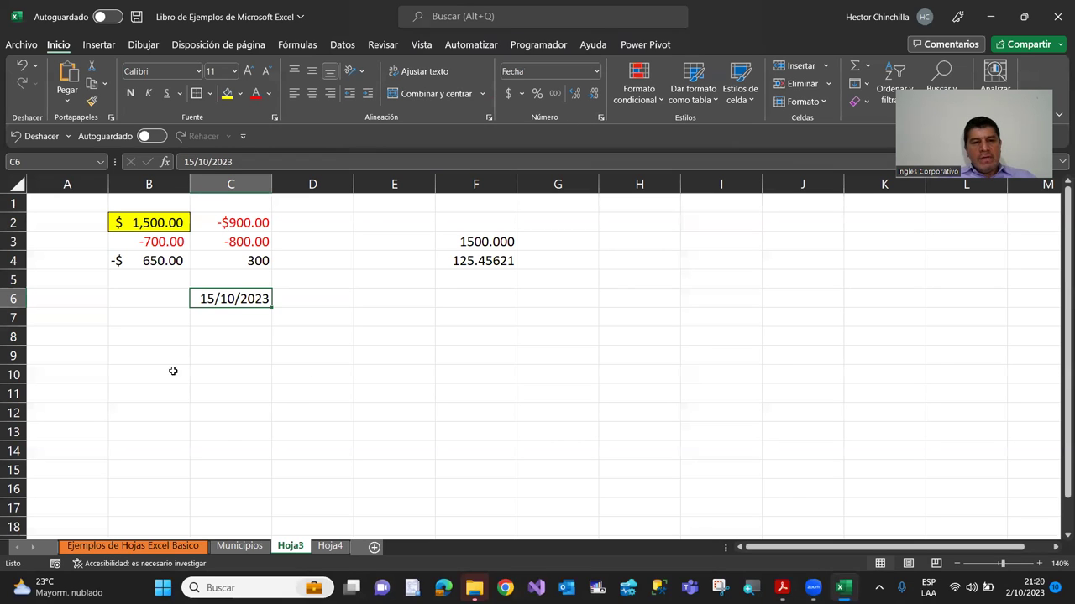
left_click(601, 121)
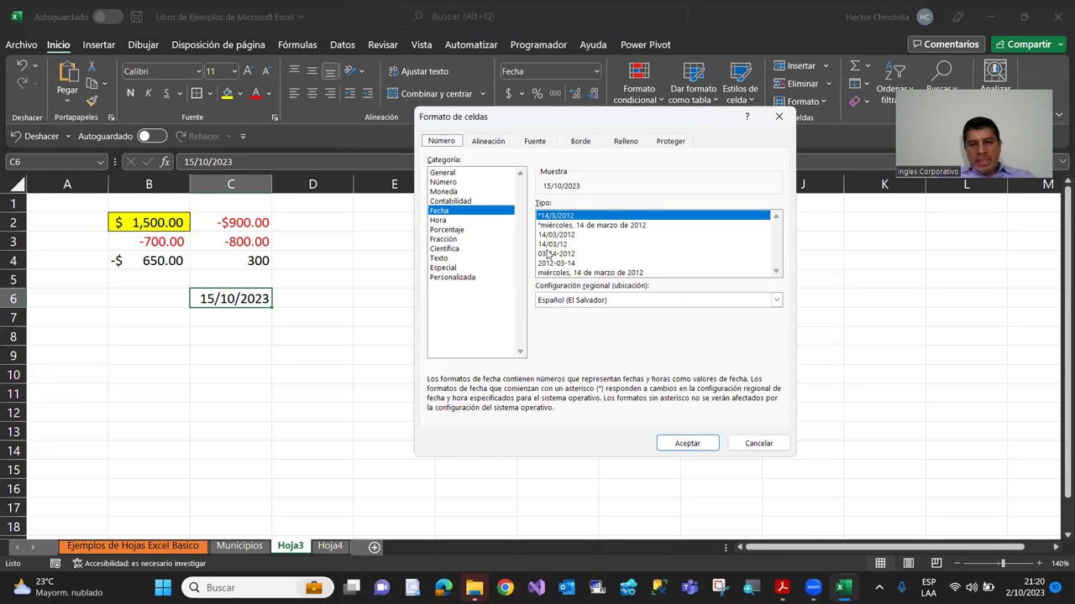
Apply the long weekday date format to C6.
left_click(546, 244)
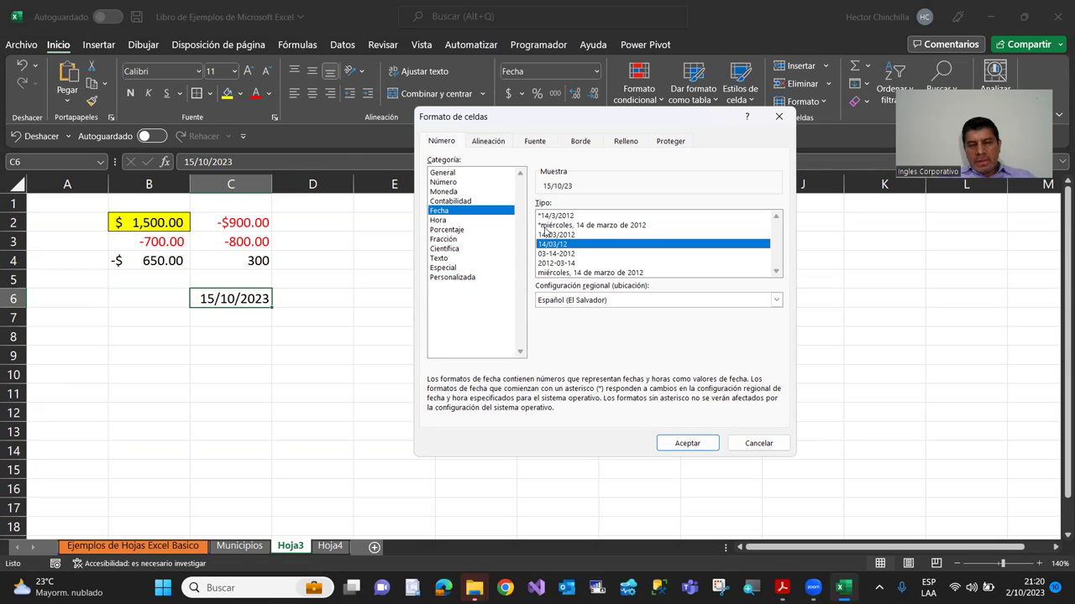
double_click(544, 225)
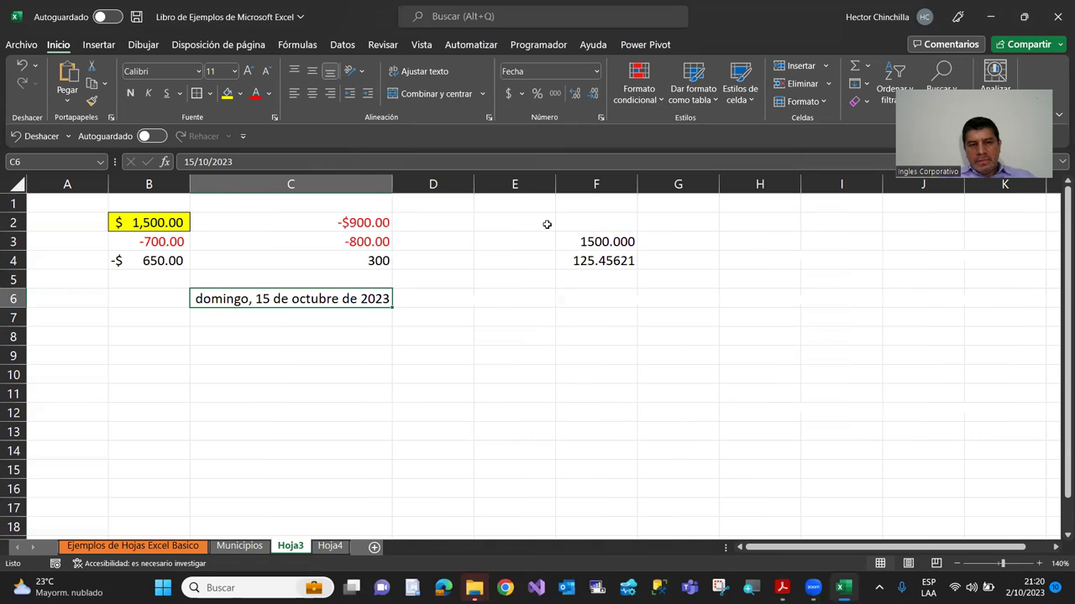
left_click(305, 382)
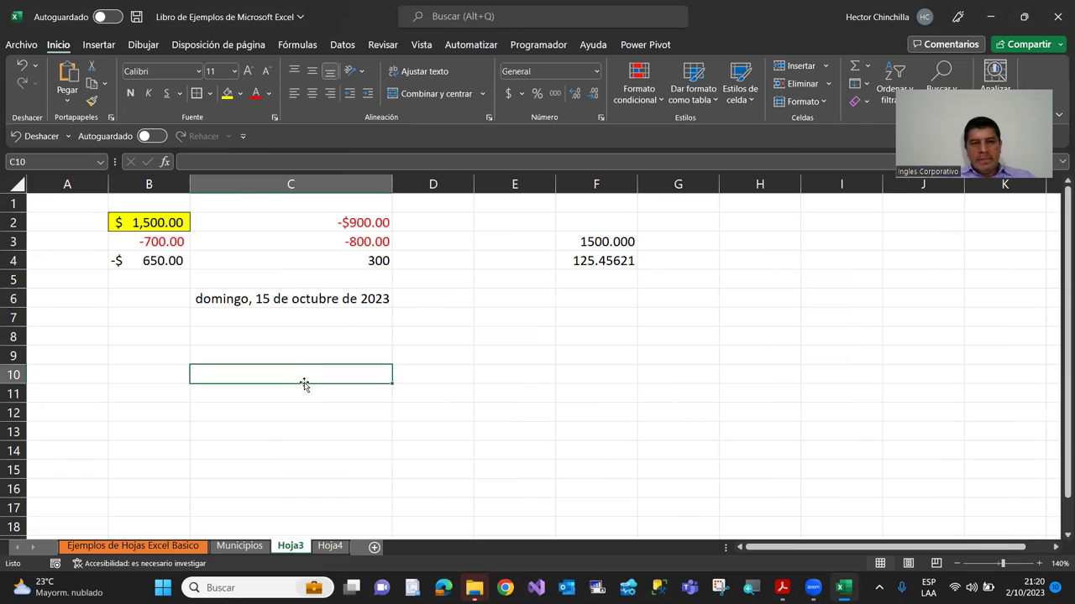
left_click(250, 302)
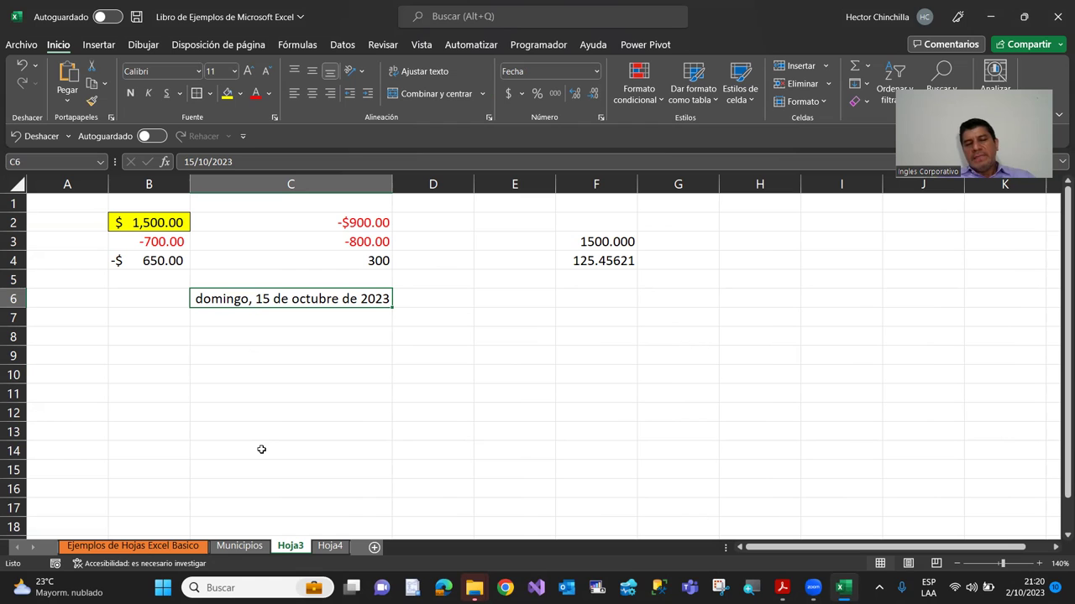
Switch C6 to the 2012-03-14 year-month-day type, showing 2023-10-15.
left_click(600, 120)
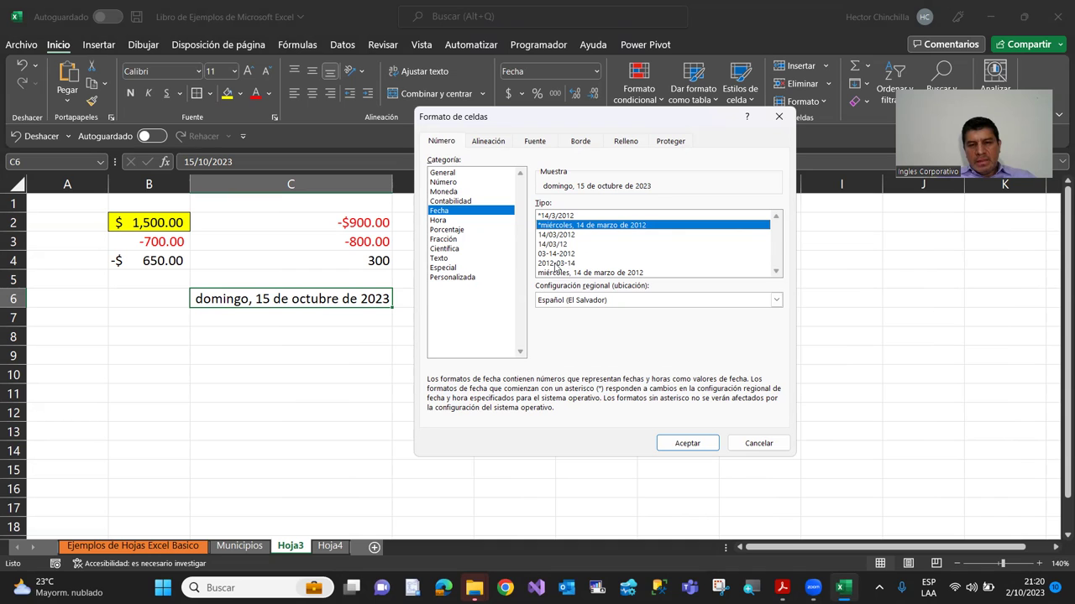
left_click(557, 263)
key("Return")
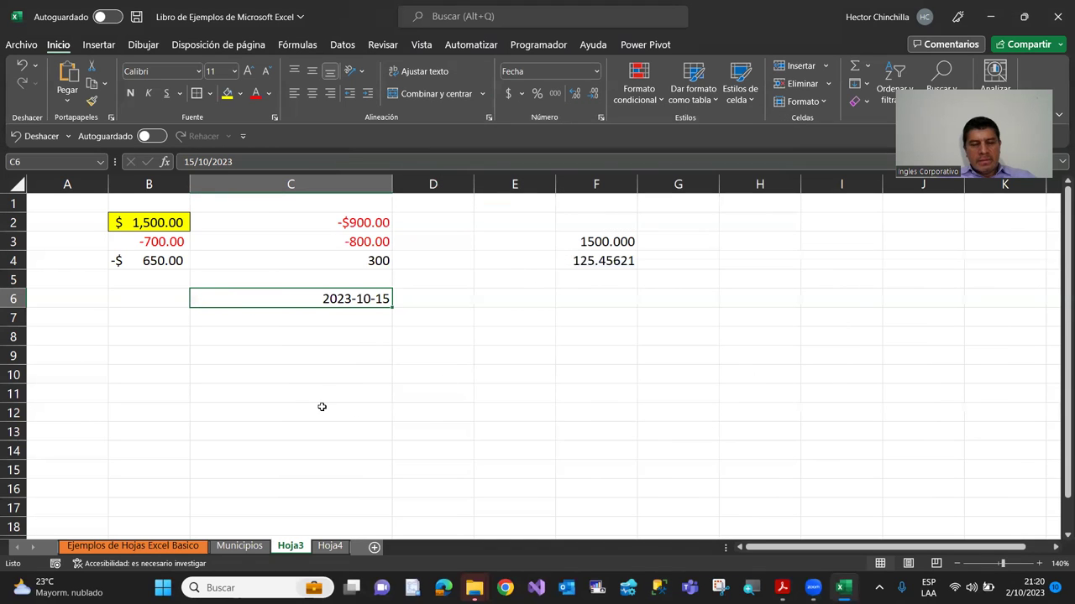
left_click(314, 382)
left_click(311, 302)
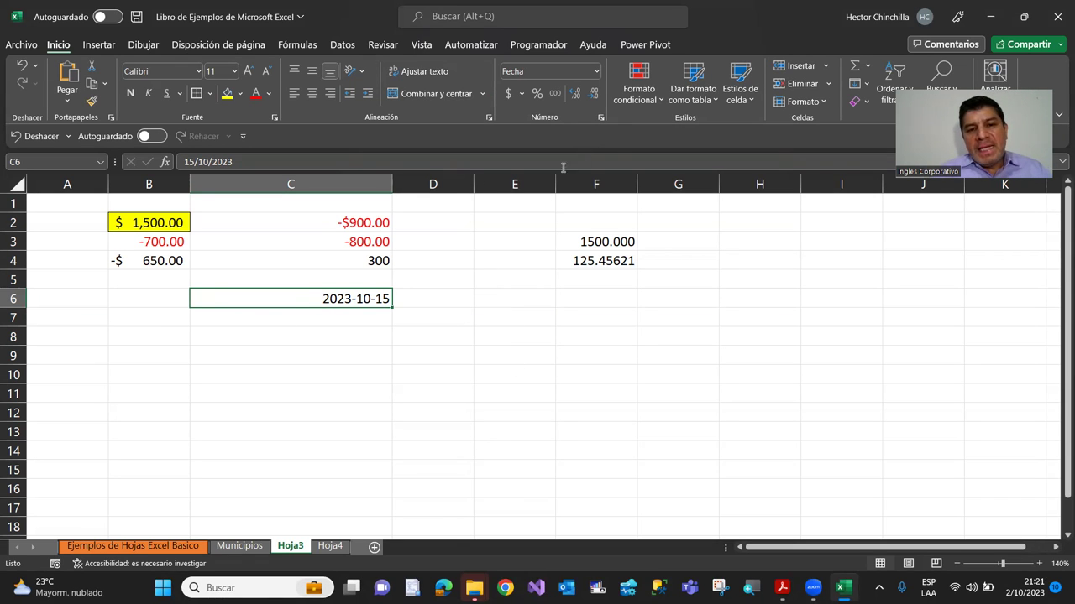
Browse the Alignment, Font, Border, Fill and Protection settings for C6, then cancel without changes.
left_click(600, 117)
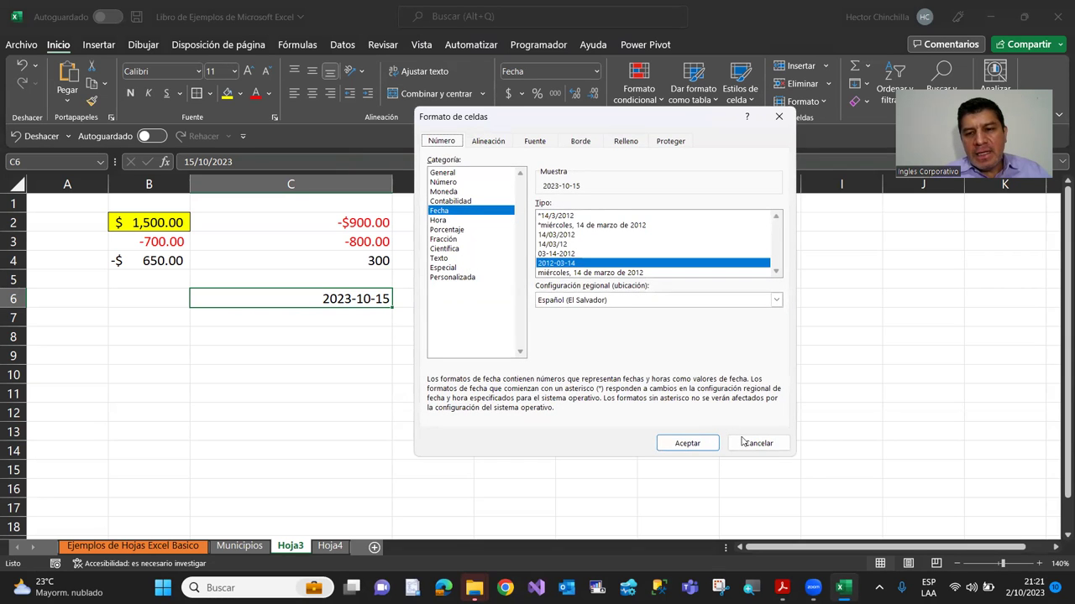
left_click(758, 443)
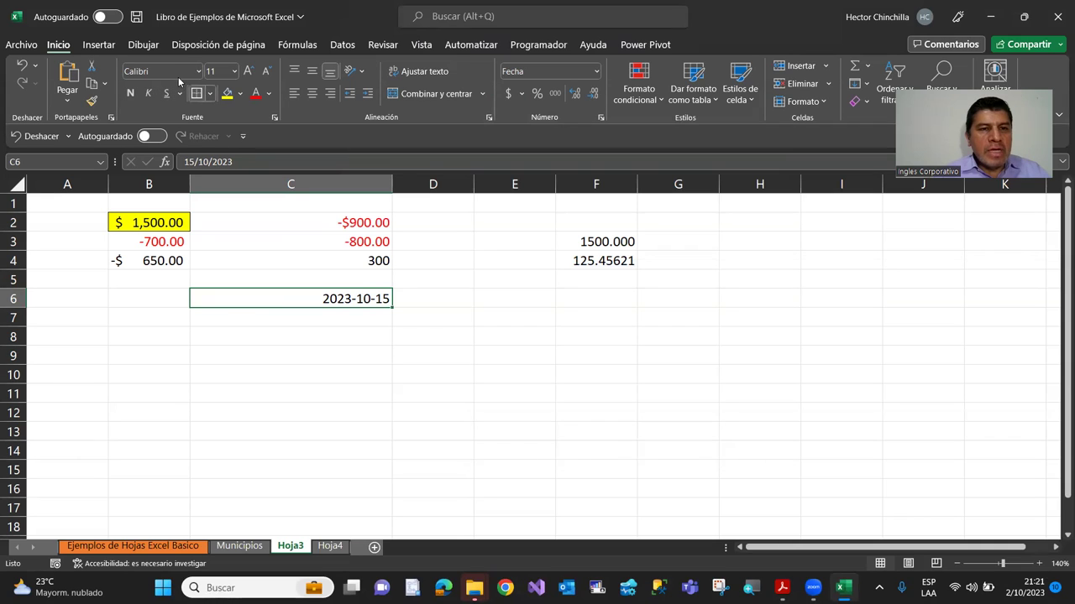
left_click(600, 120)
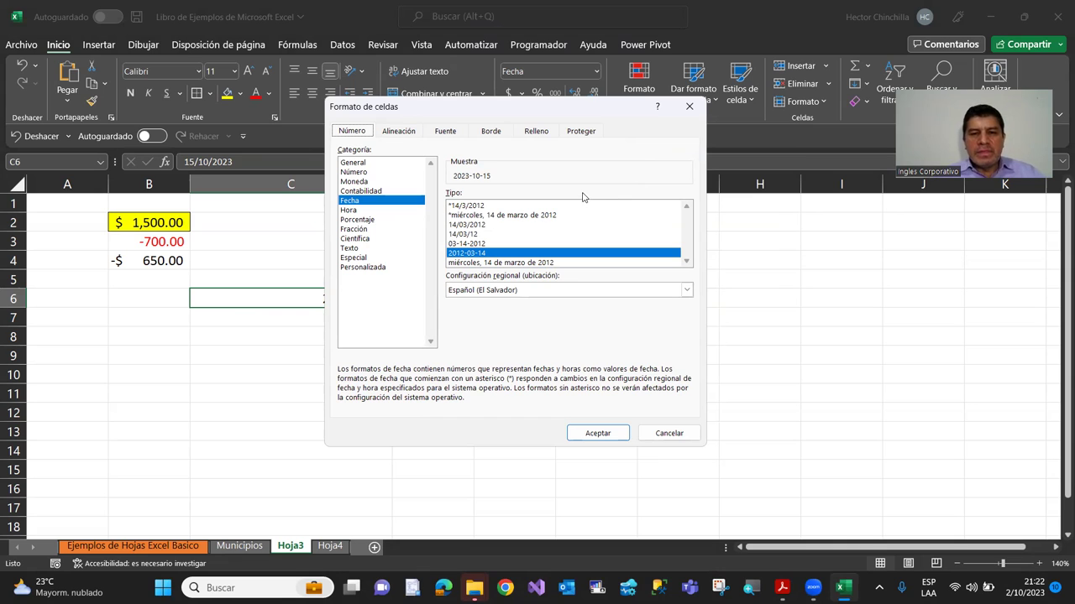
left_click(392, 137)
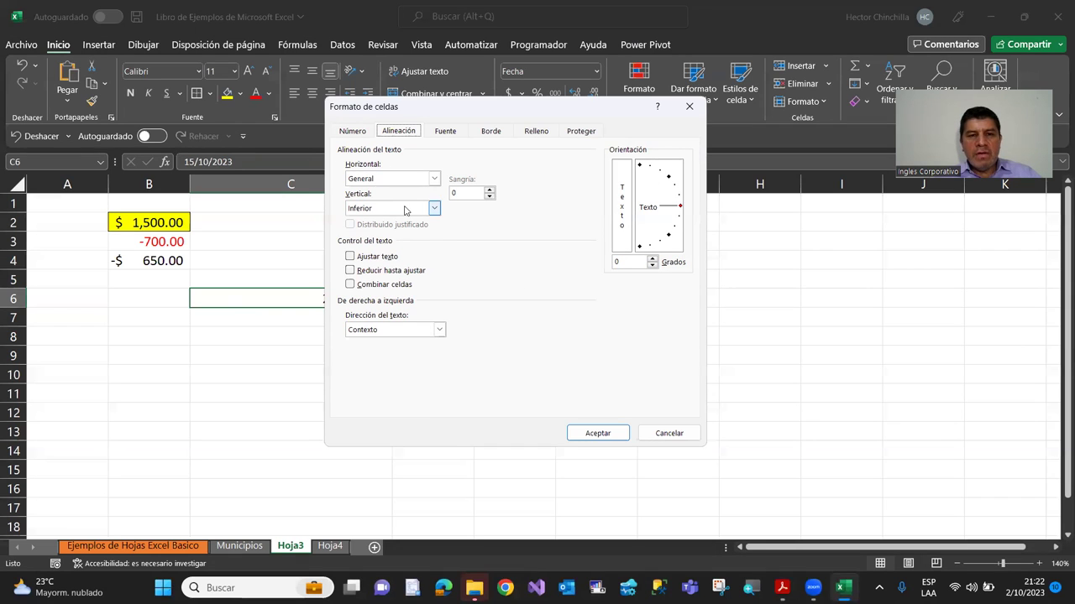
left_click(450, 132)
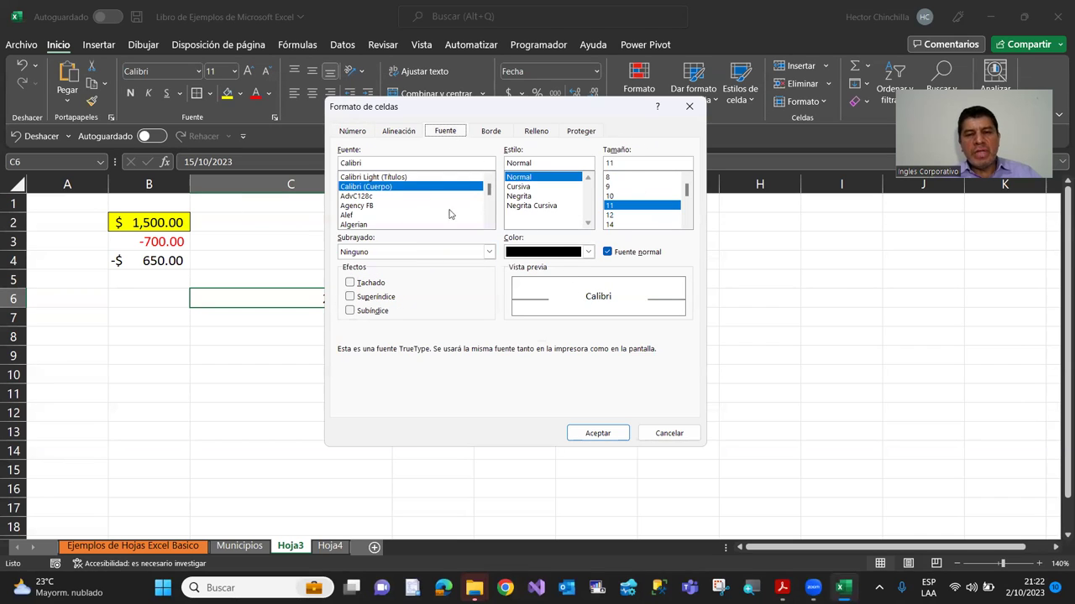
left_click(490, 133)
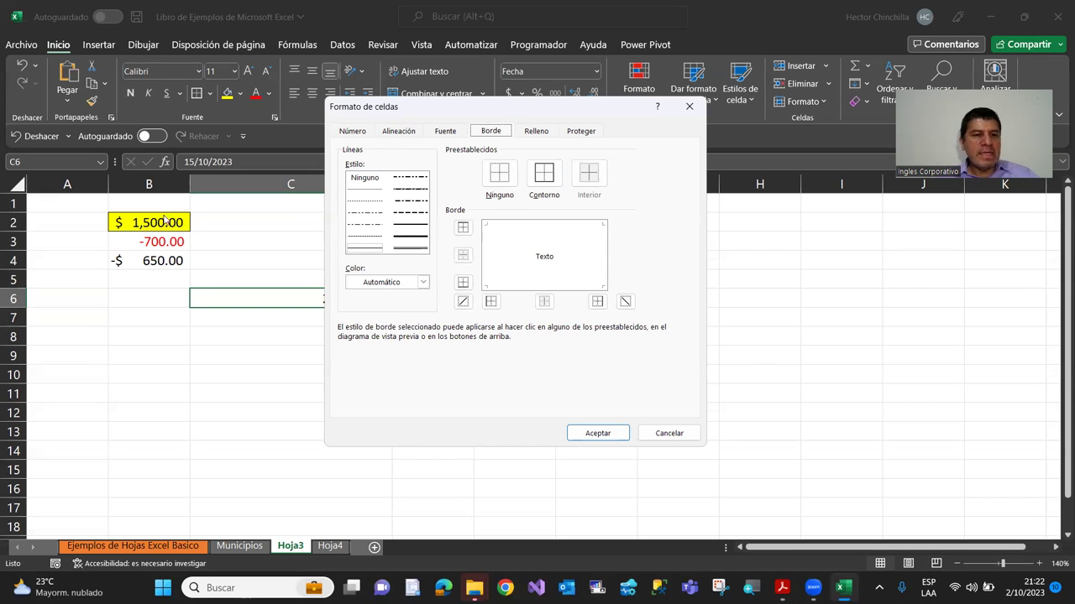
left_click(535, 131)
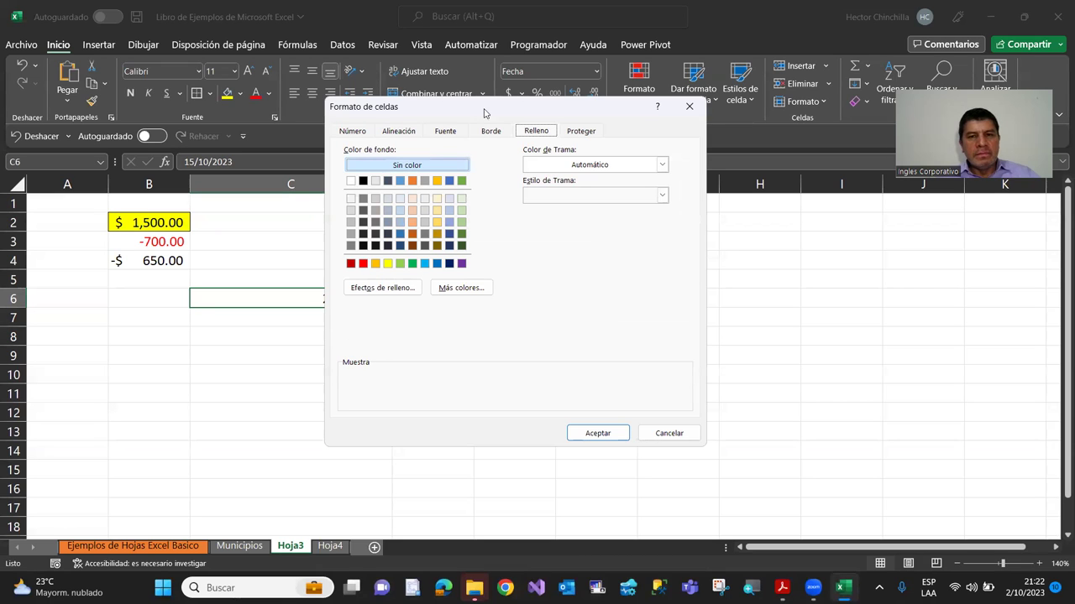
left_click(579, 132)
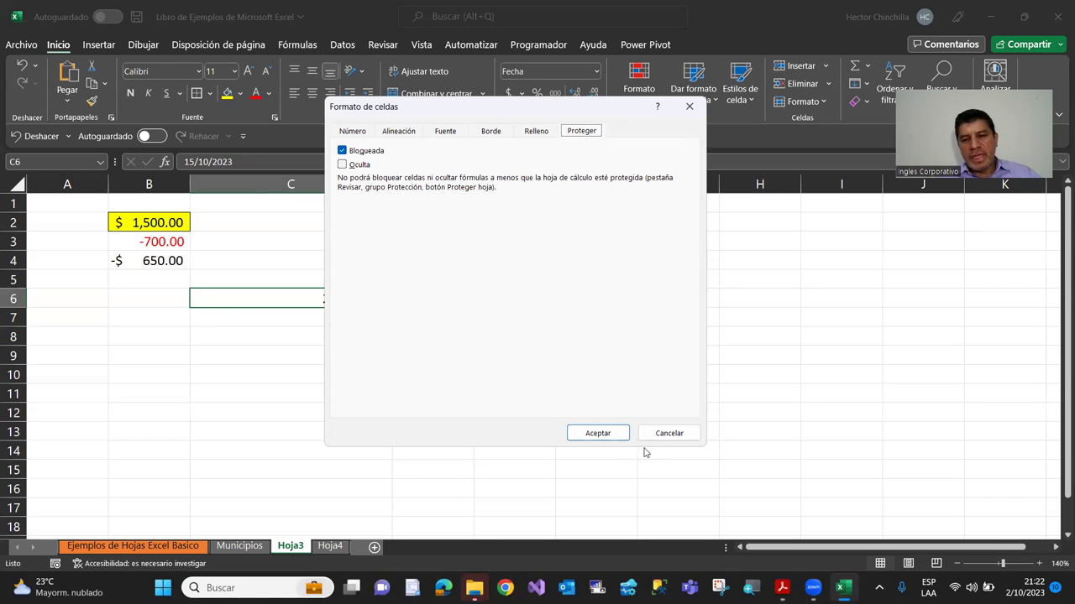
left_click(668, 433)
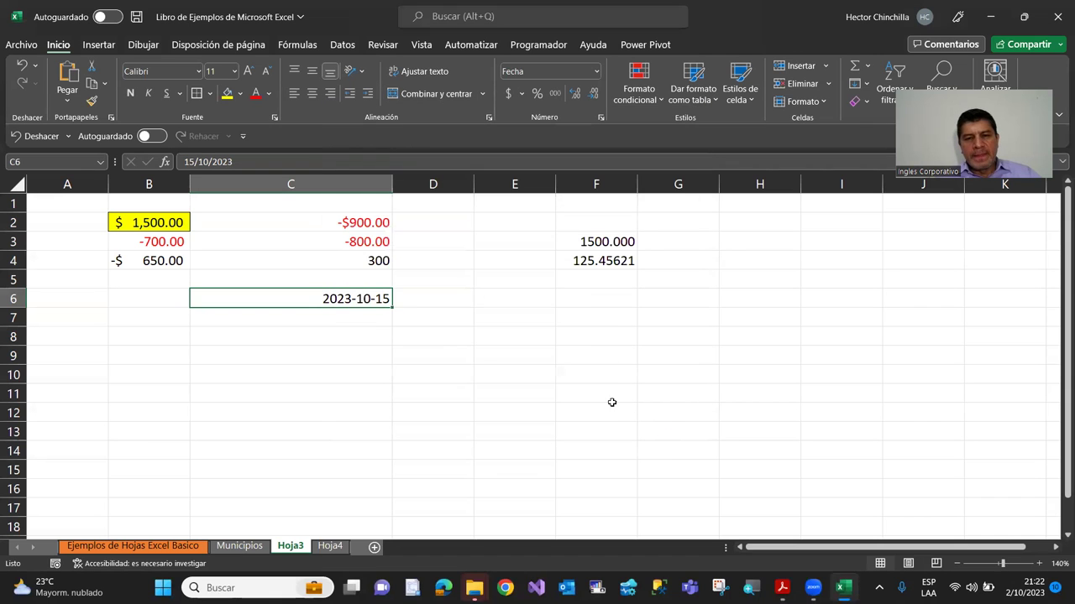
left_click(200, 343)
left_click(151, 295)
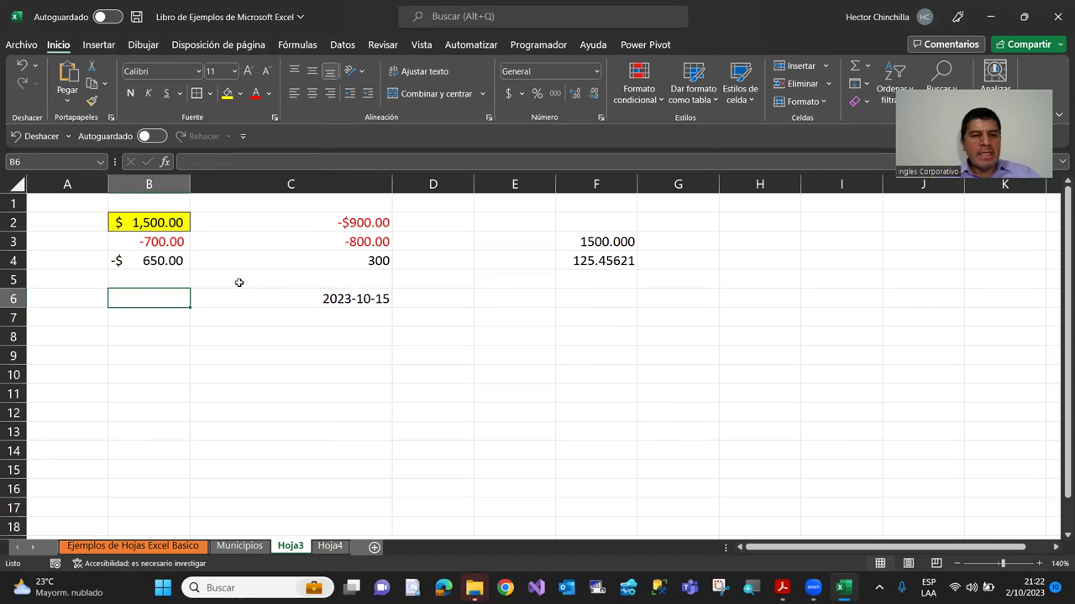
left_click(277, 231)
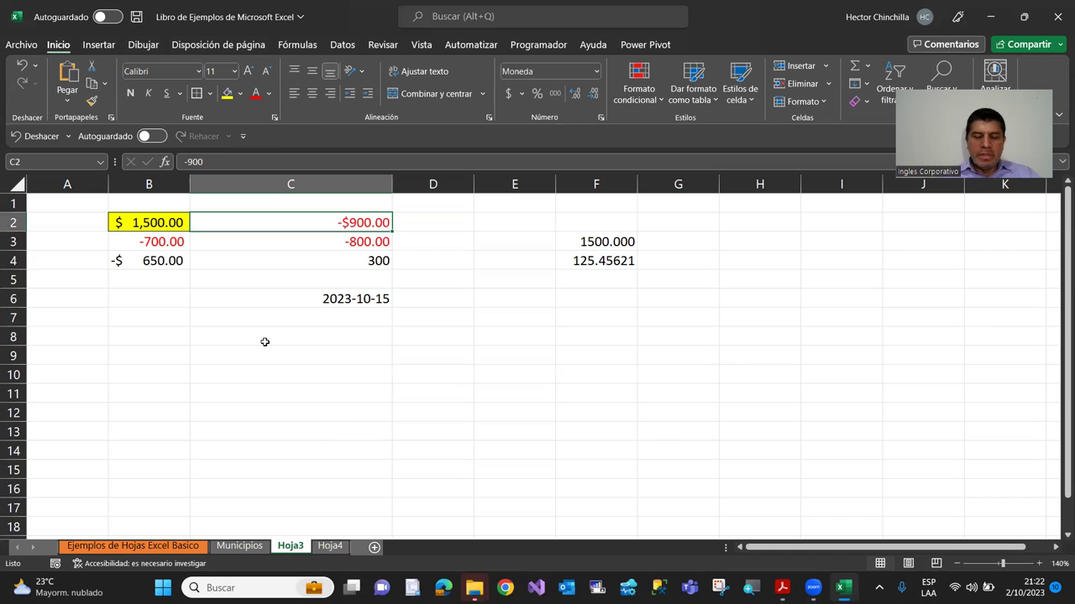
key("Down")
key("Down")
key("Up")
key("Up")
key("Down")
key("Left")
key("Left")
key("Up")
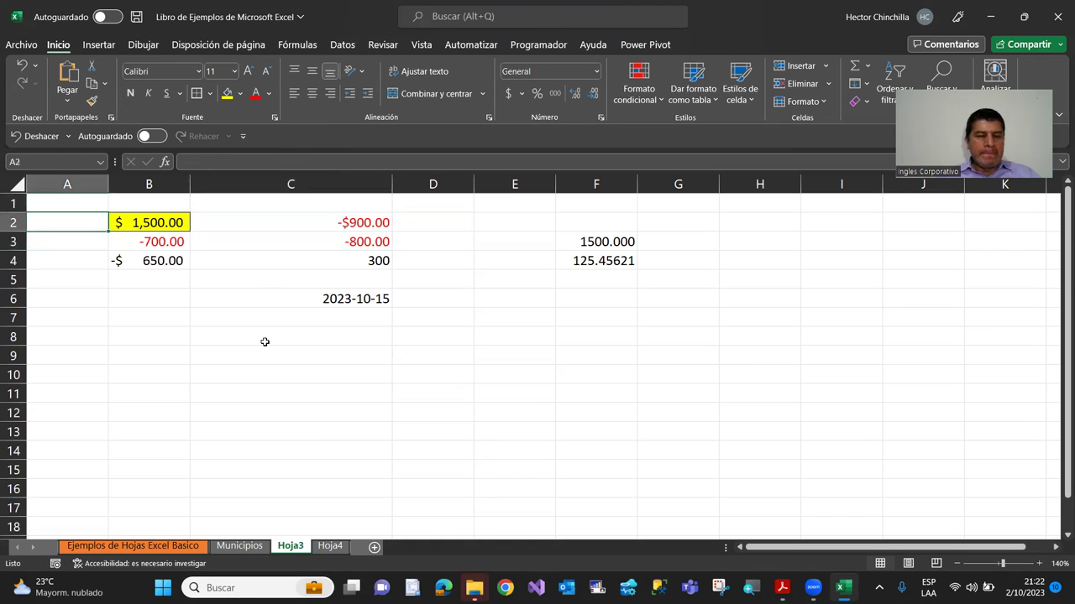
key("Right")
left_click(92, 547)
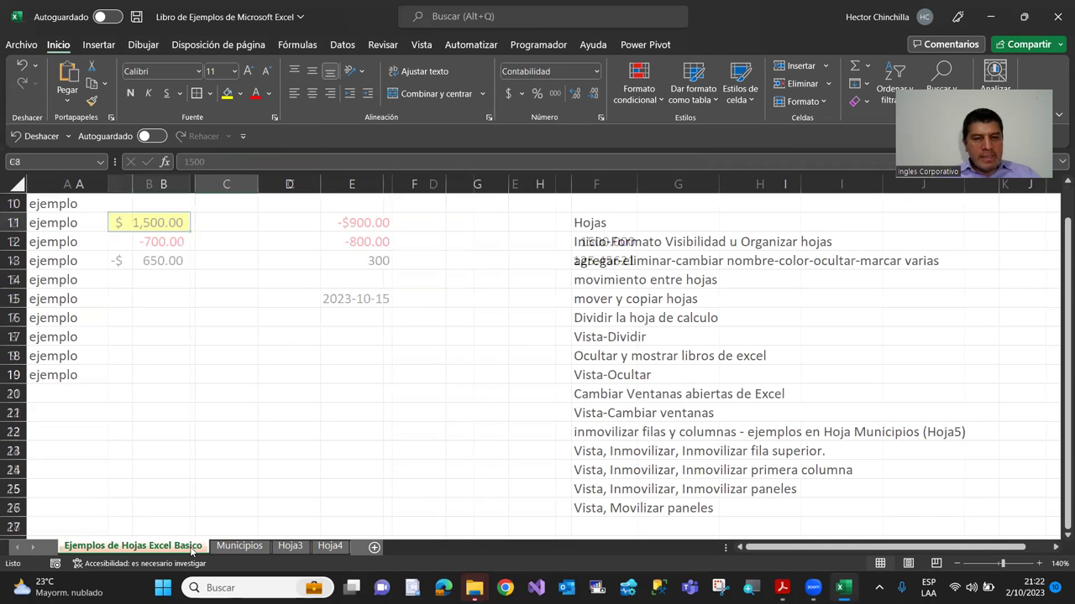
left_click(242, 546)
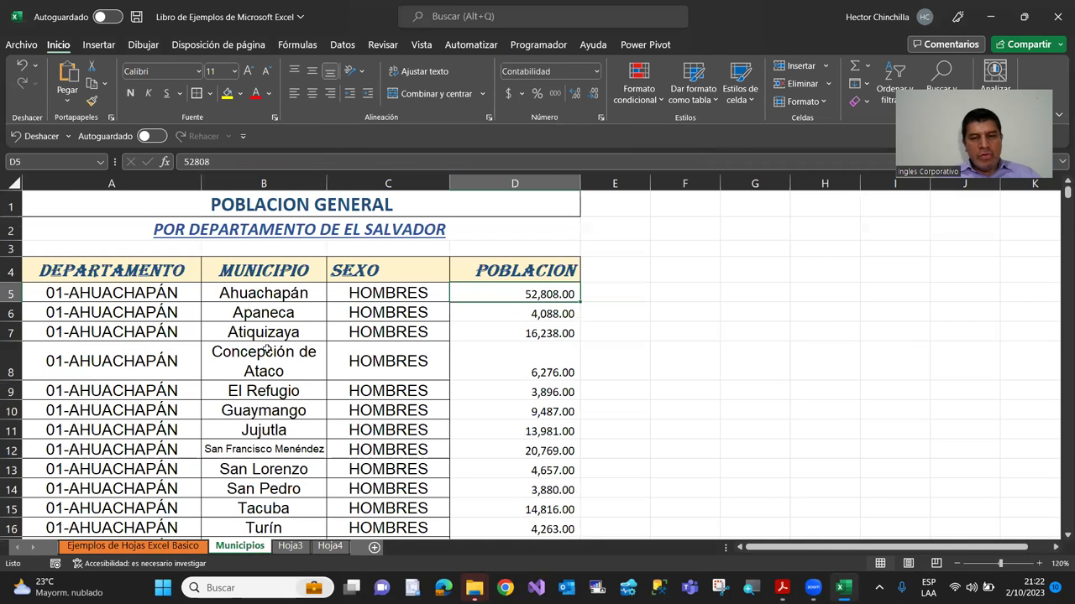
left_click(495, 313)
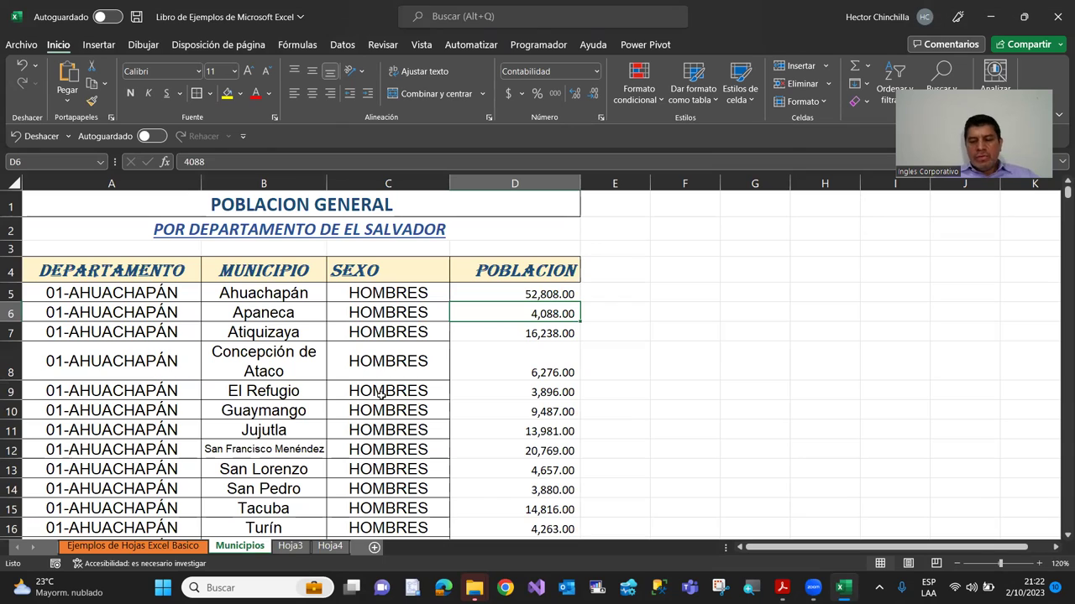
key("Up")
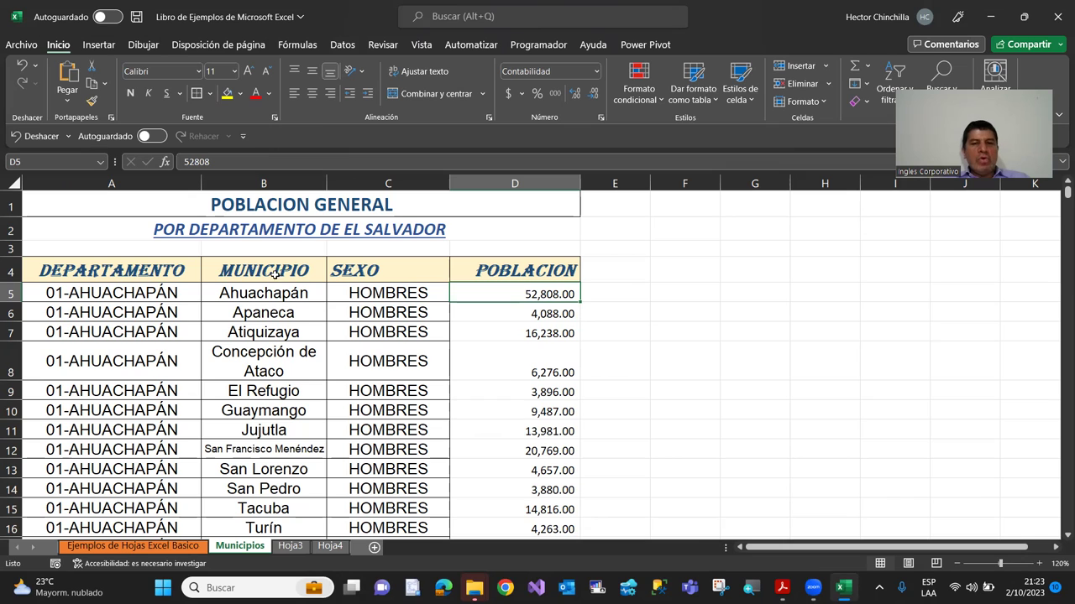
left_click(290, 546)
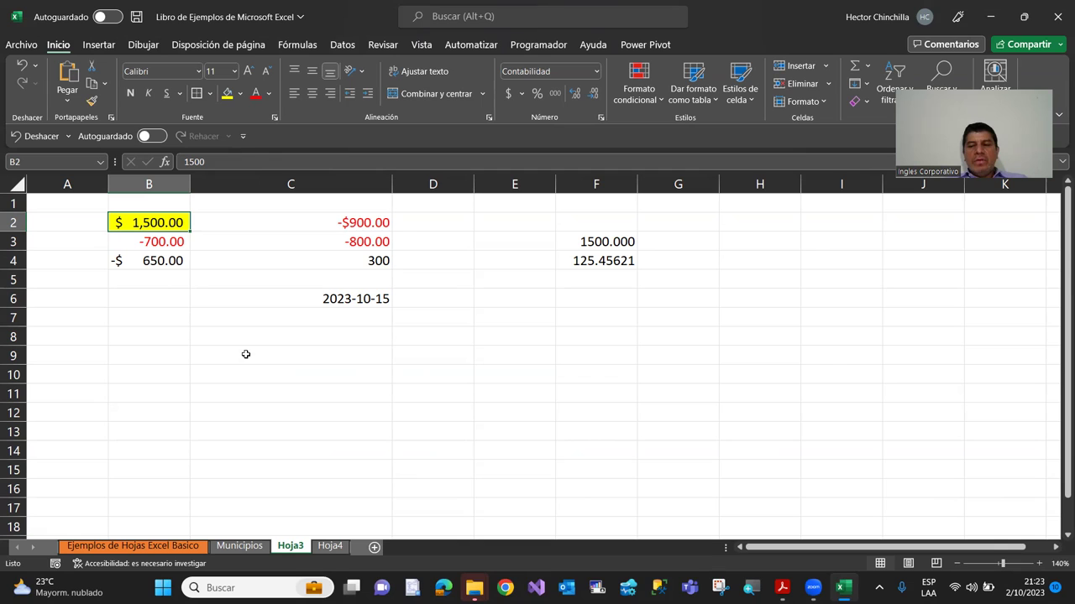
left_click(157, 283)
left_click(141, 225)
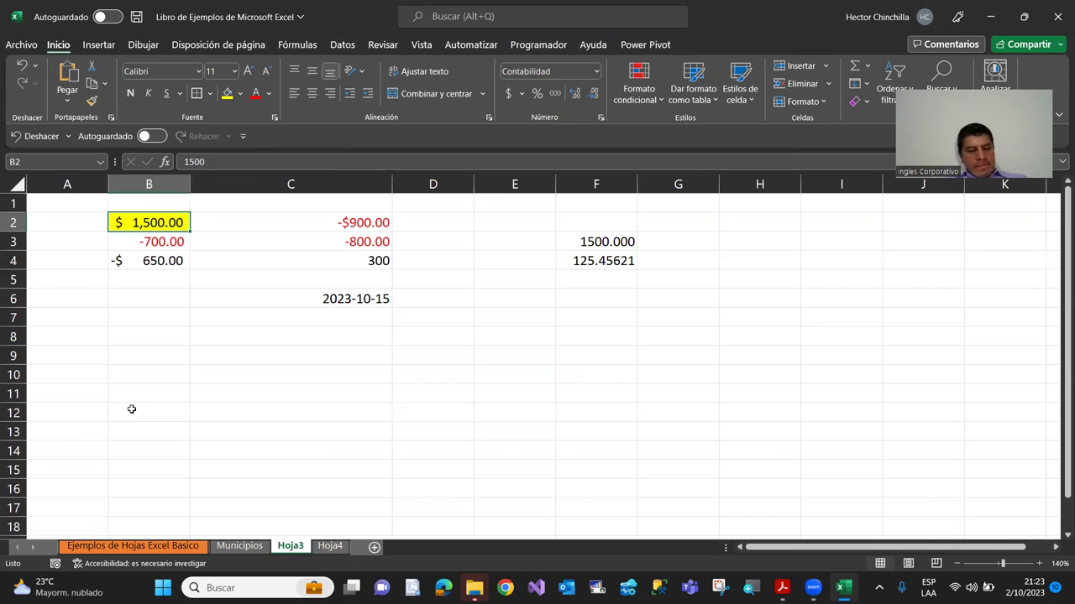
Scroll the Acrobat PDF manual down to section 5 Portapapeles, then return to the Excel workbook.
key("alt+Tab")
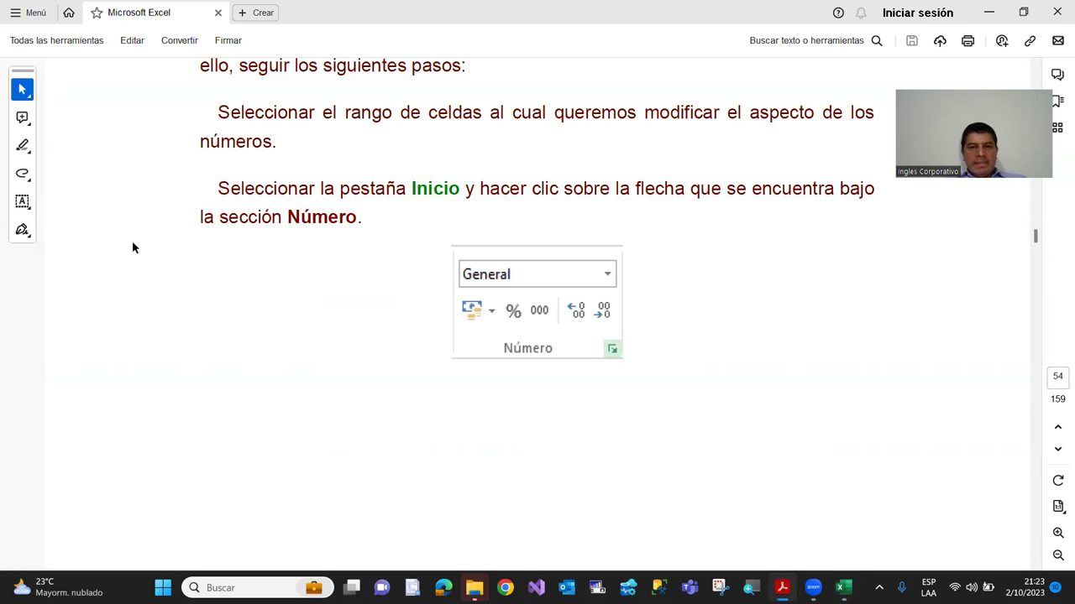
scroll(279, 275, "down", 2)
scroll(283, 281, "down", 3)
scroll(292, 289, "down", 3)
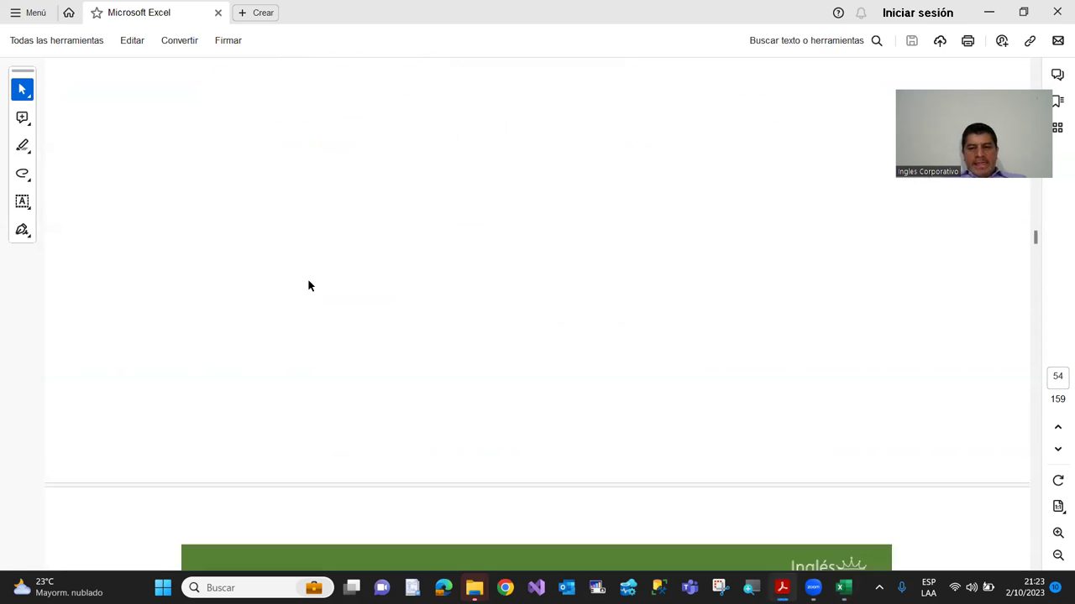
scroll(308, 284, "down", 5)
scroll(332, 326, "down", 3)
scroll(336, 327, "down", 3)
scroll(344, 329, "down", 3)
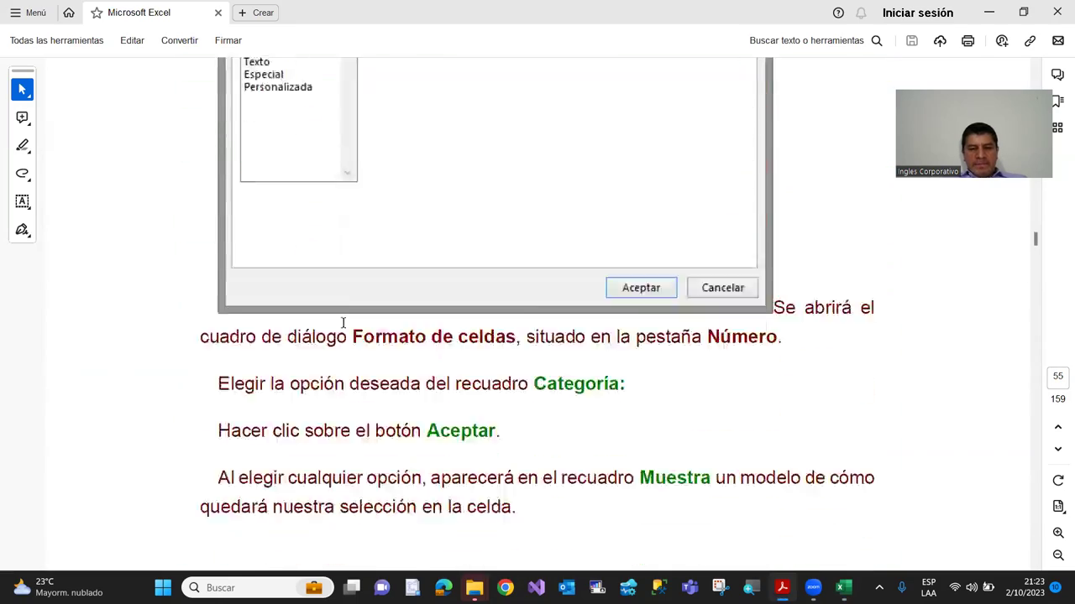
scroll(357, 331, "down", 5)
scroll(361, 336, "down", 3)
scroll(369, 344, "down", 3)
scroll(382, 353, "down", 3)
scroll(394, 365, "down", 5)
scroll(403, 370, "down", 3)
scroll(423, 369, "down", 1)
scroll(428, 366, "down", 3)
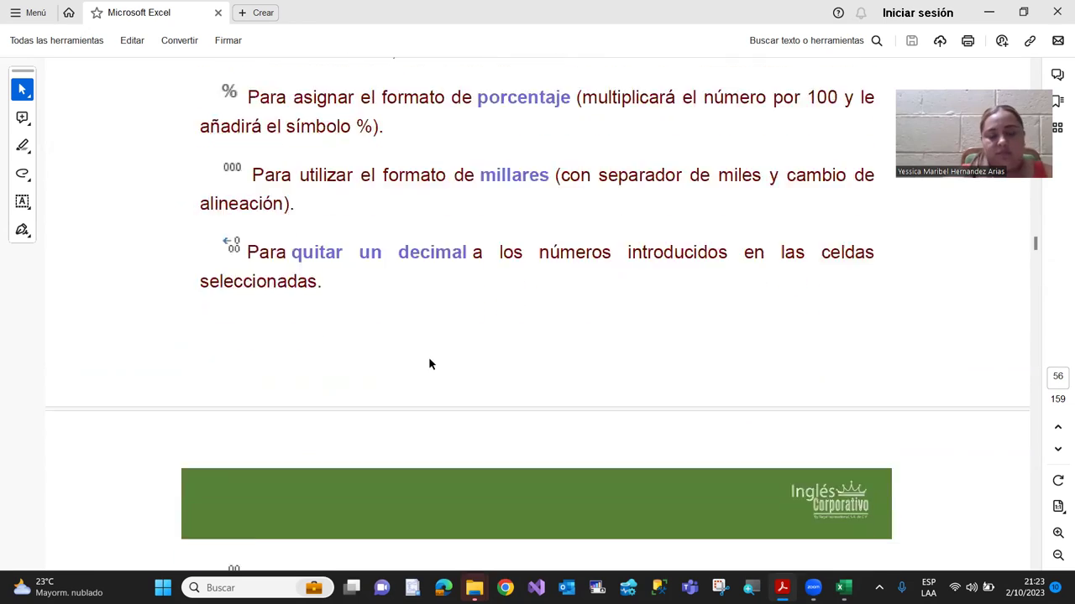
scroll(432, 364, "down", 5)
scroll(433, 365, "down", 1)
scroll(434, 365, "down", 3)
scroll(435, 353, "down", 2)
scroll(438, 335, "down", 5)
scroll(443, 340, "down", 3)
scroll(449, 346, "down", 3)
scroll(454, 336, "down", 3)
scroll(460, 327, "down", 3)
scroll(464, 329, "down", 3)
scroll(466, 347, "down", 7)
scroll(468, 370, "down", 5)
scroll(469, 376, "down", 3)
scroll(470, 374, "down", 3)
scroll(470, 374, "down", 3)
scroll(470, 373, "down", 1)
scroll(470, 374, "down", 1)
scroll(470, 374, "up", 1)
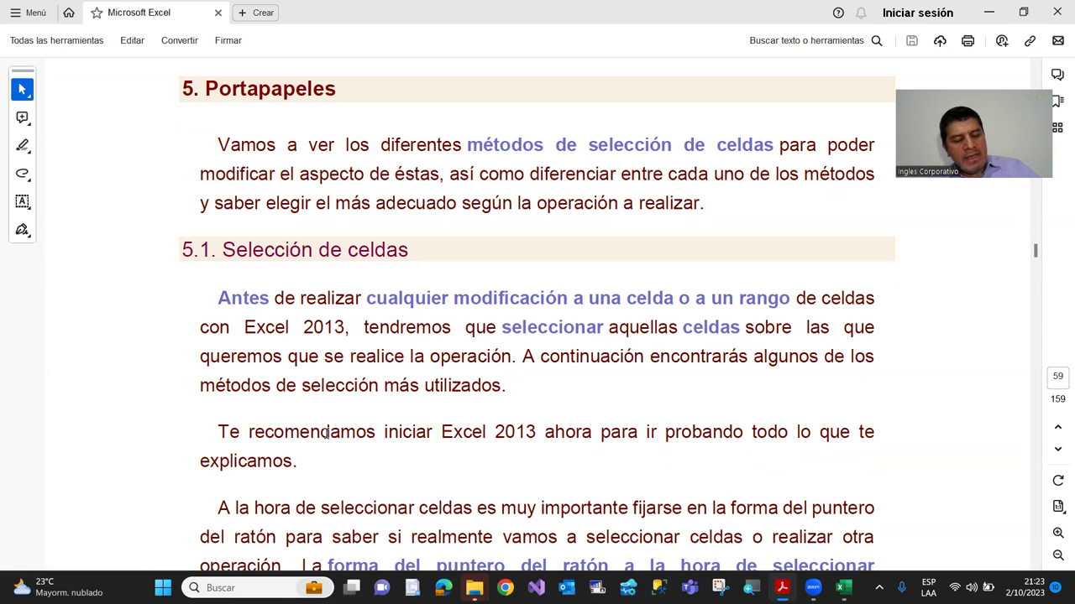
key("alt+Tab")
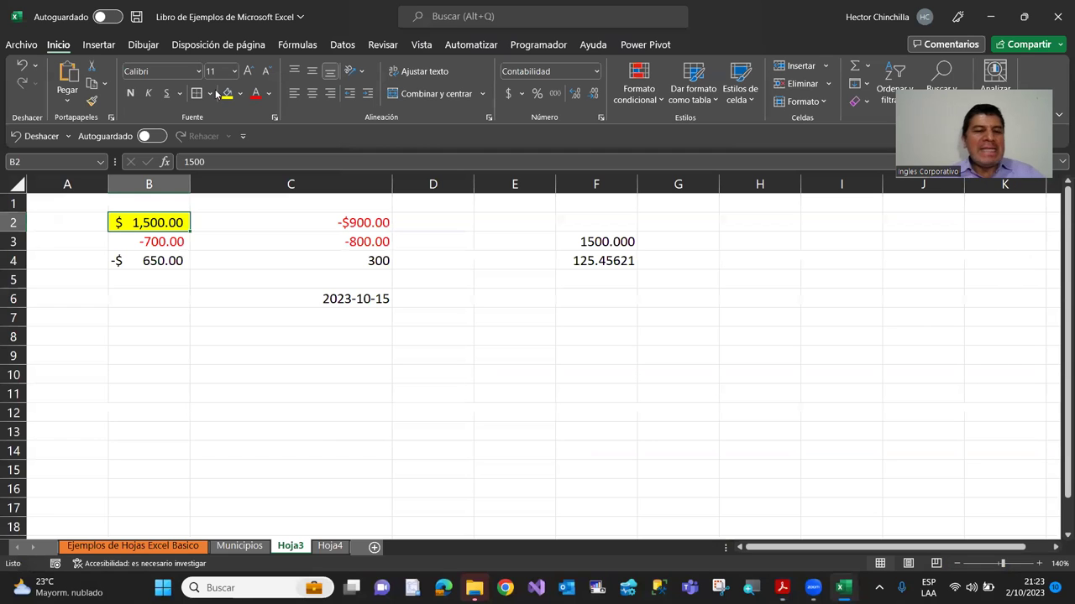
left_click(118, 310)
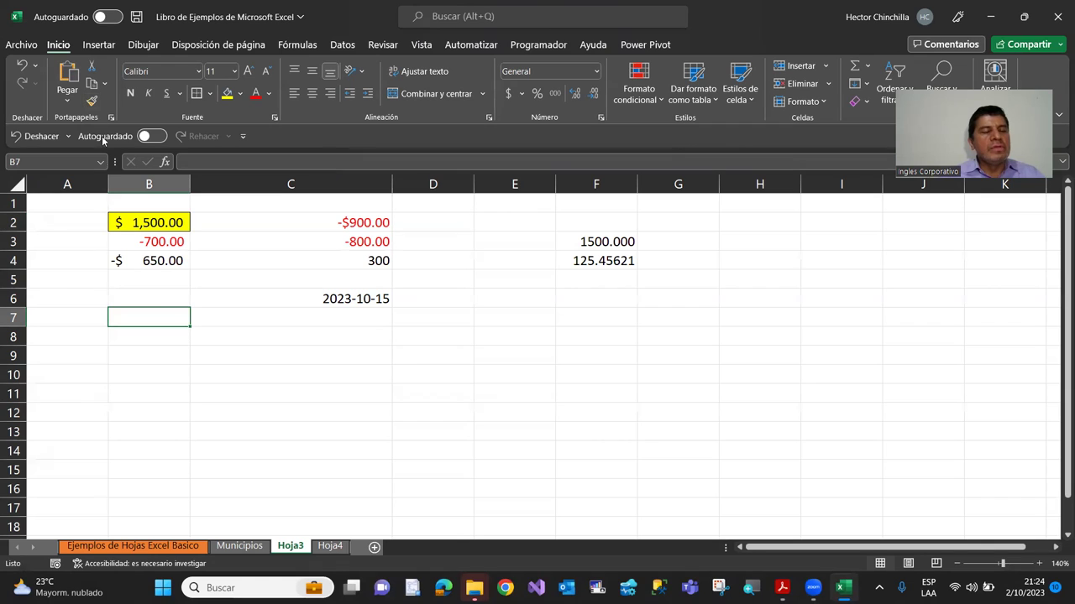
left_click(144, 286)
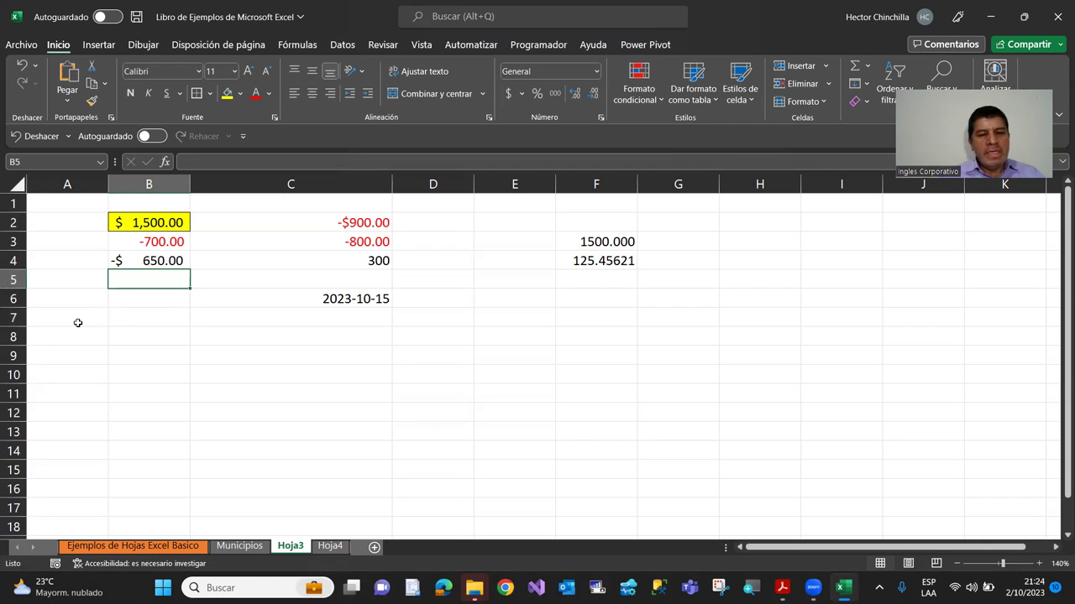
key("Up")
key("Up")
key("Up")
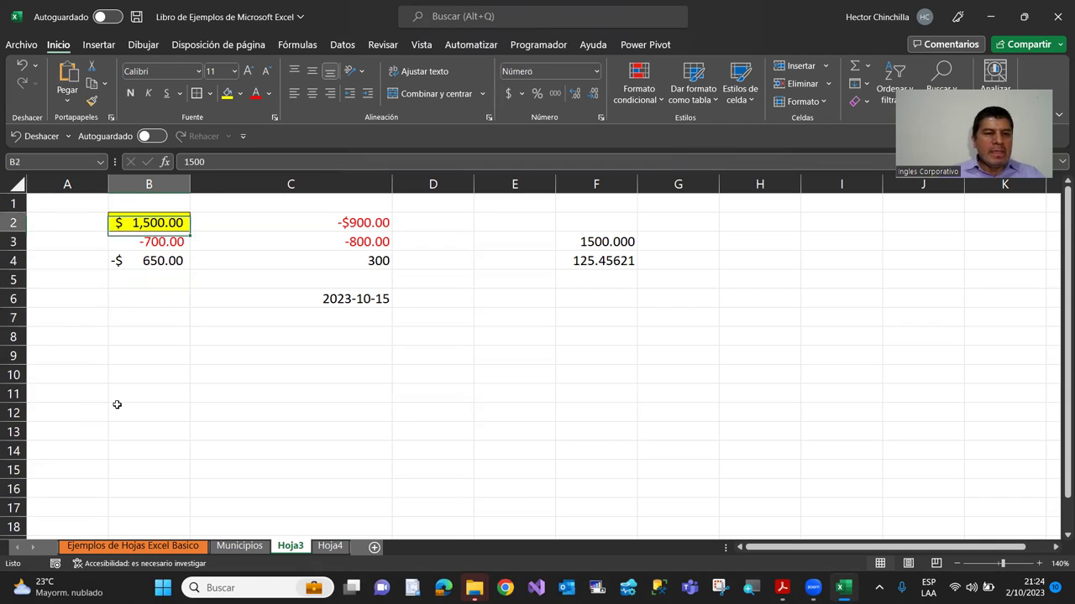
key("Right")
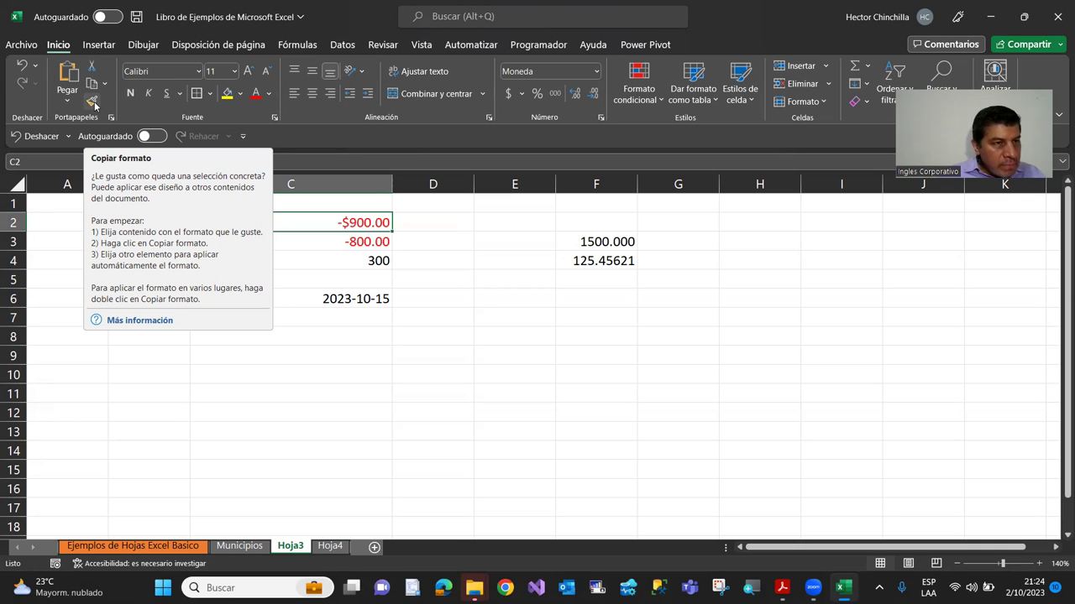
left_click(337, 387)
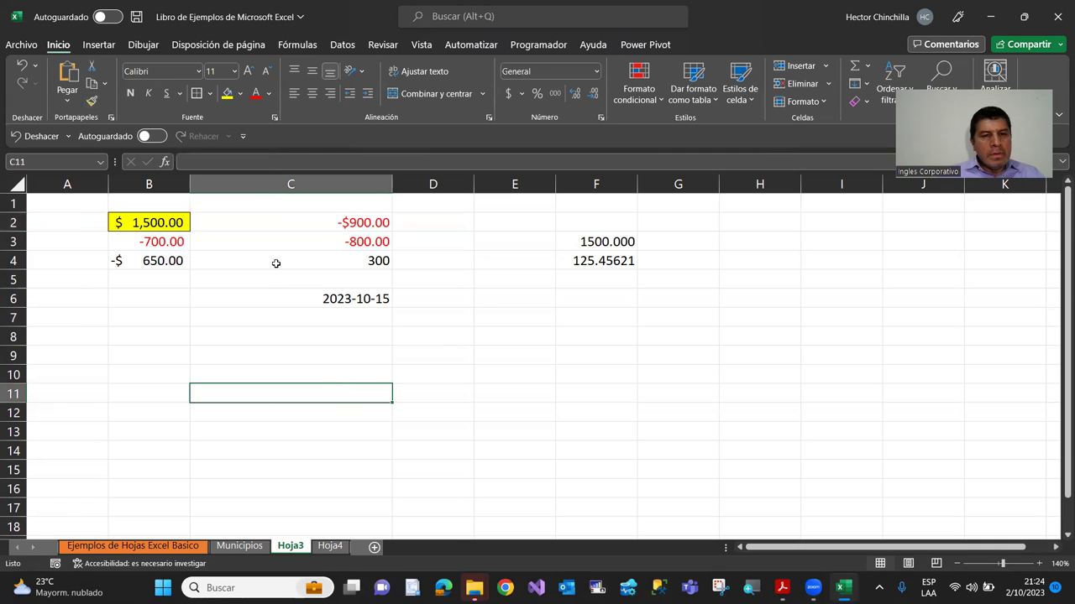
left_click(272, 225)
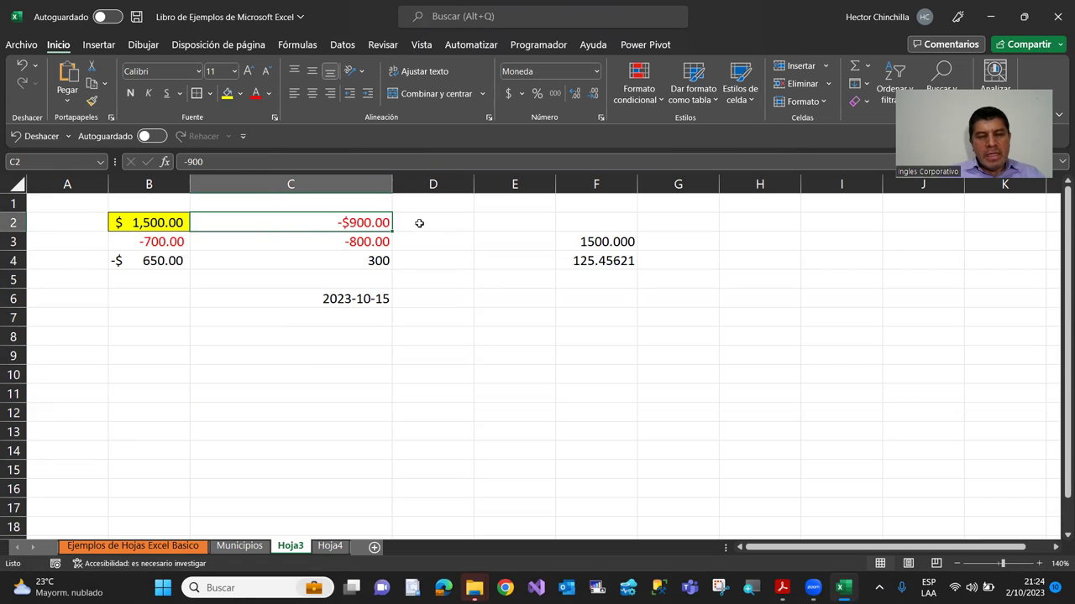
left_click(290, 187)
right_click(291, 186)
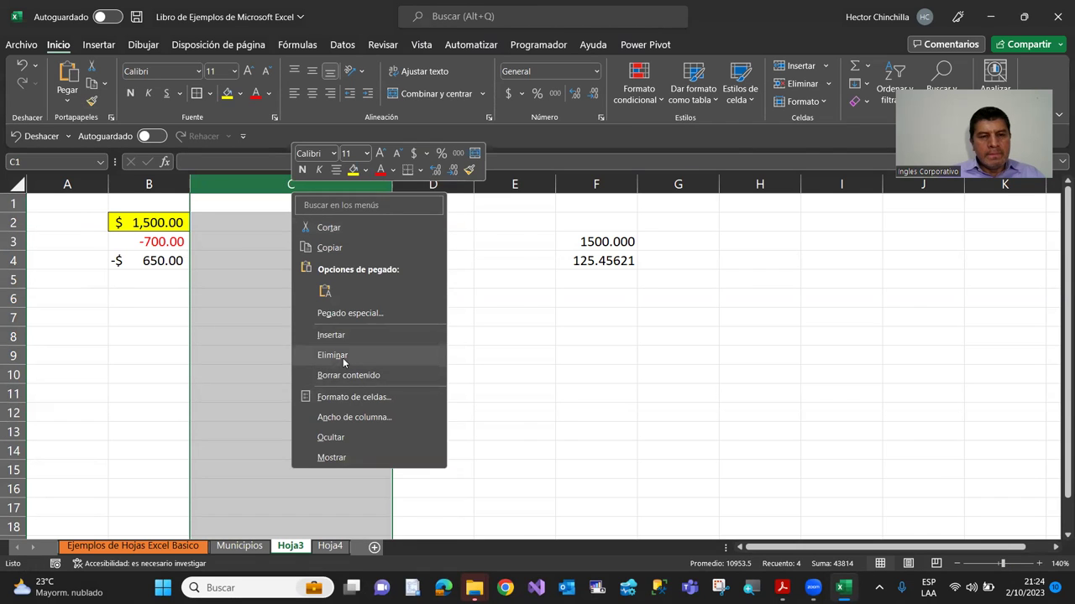
left_click(332, 356)
left_click(245, 221)
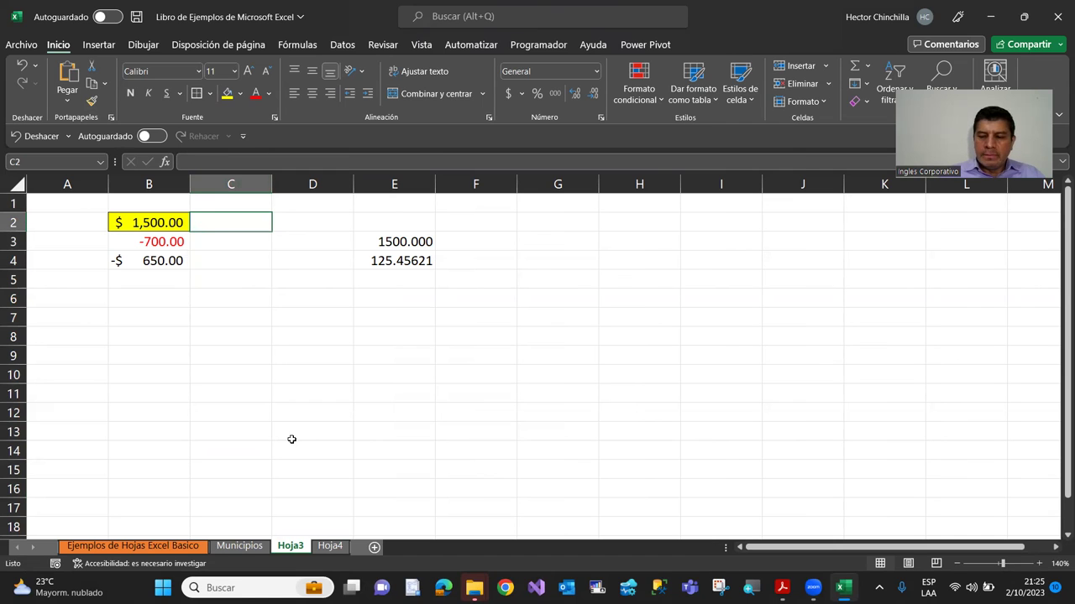
type("850")
key("Return")
type("950")
key("Return")
type("100")
key("Return")
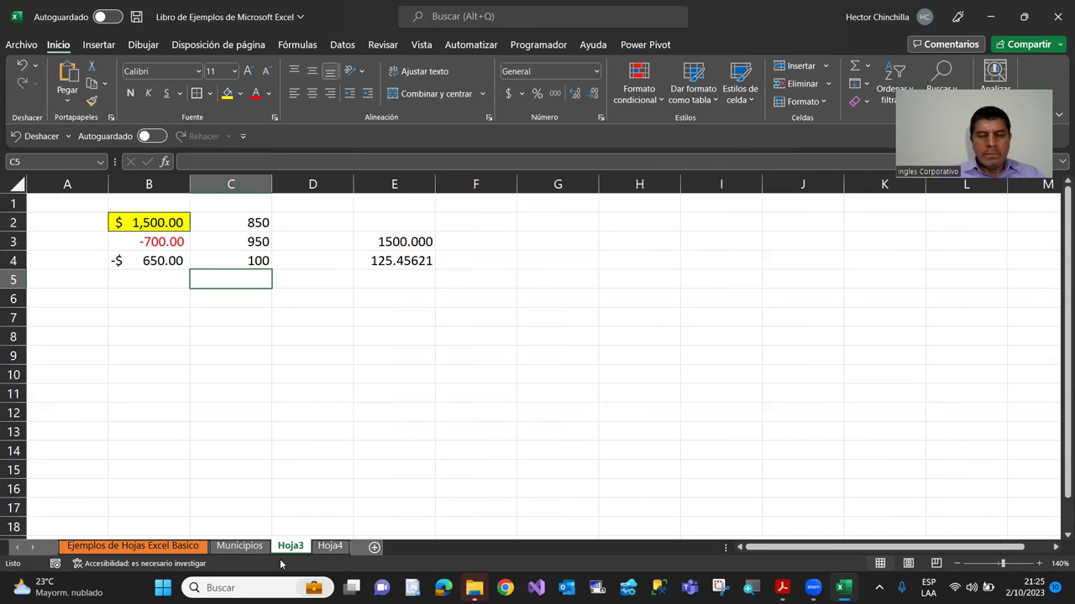
key("Up")
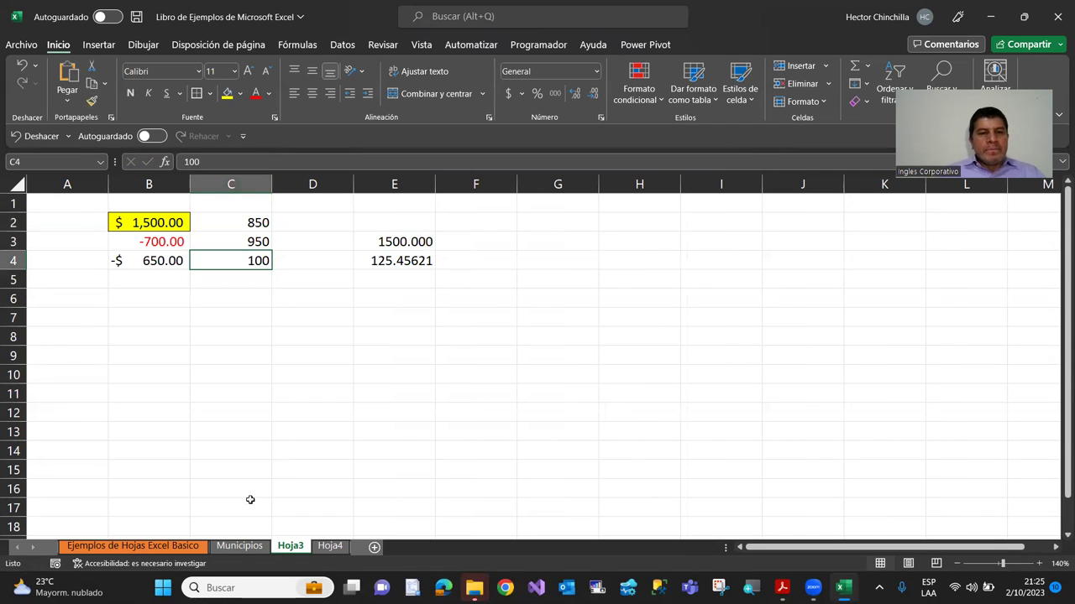
left_click(126, 316)
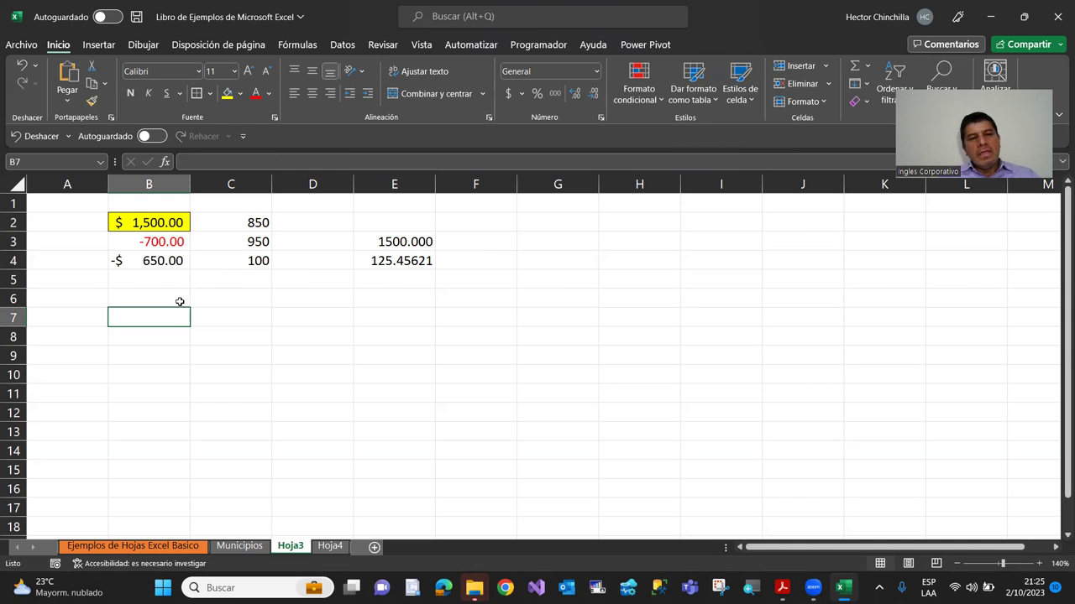
left_click(221, 230)
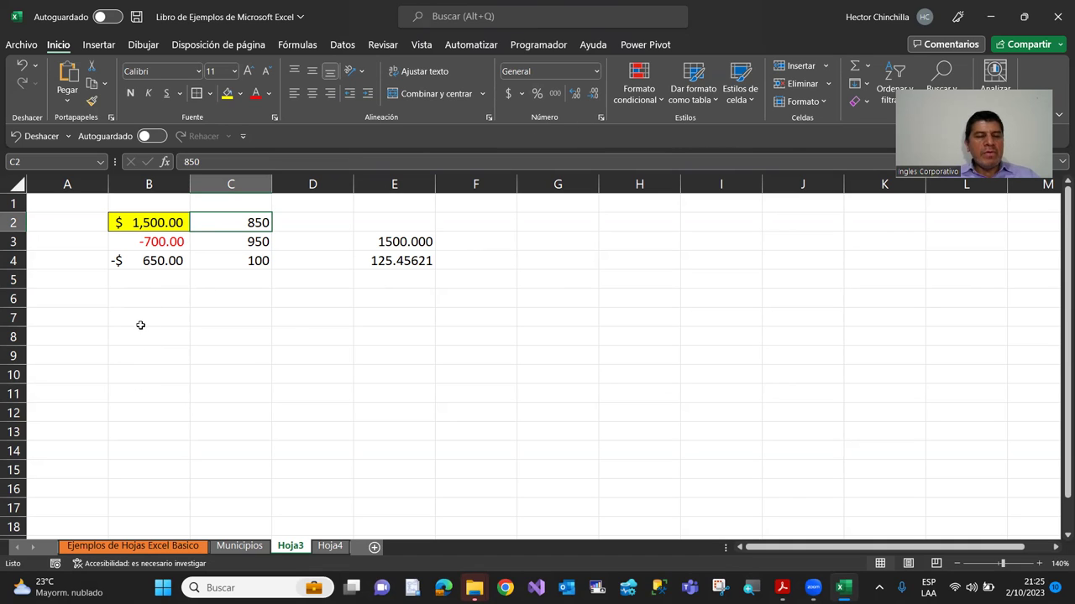
left_click(146, 295)
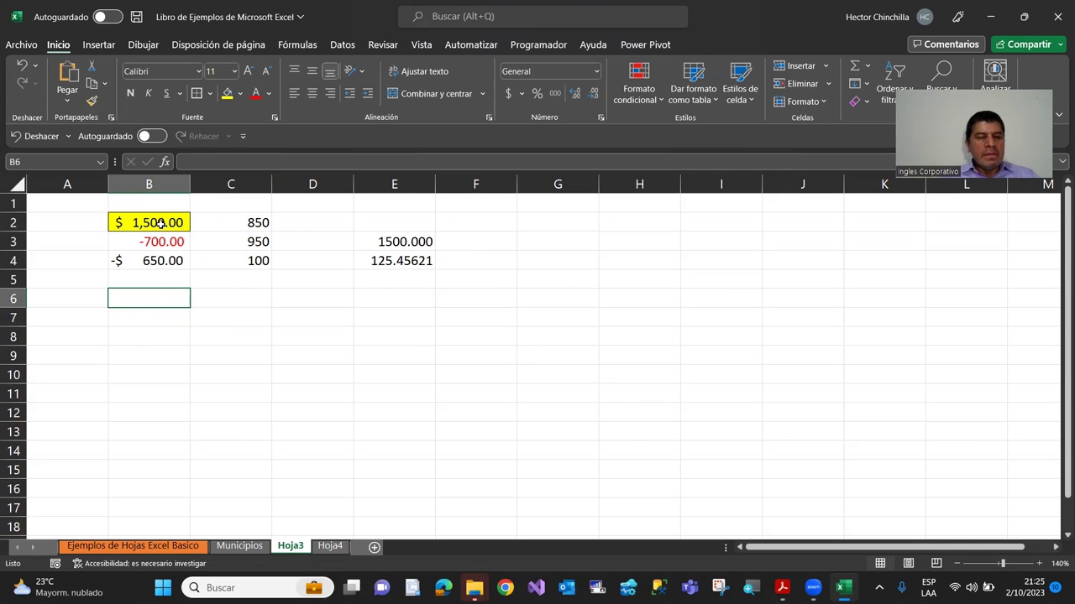
Copy B2's yellow accounting format onto C2 with Format Painter, so C2 shows $ 850.00.
left_click(160, 224)
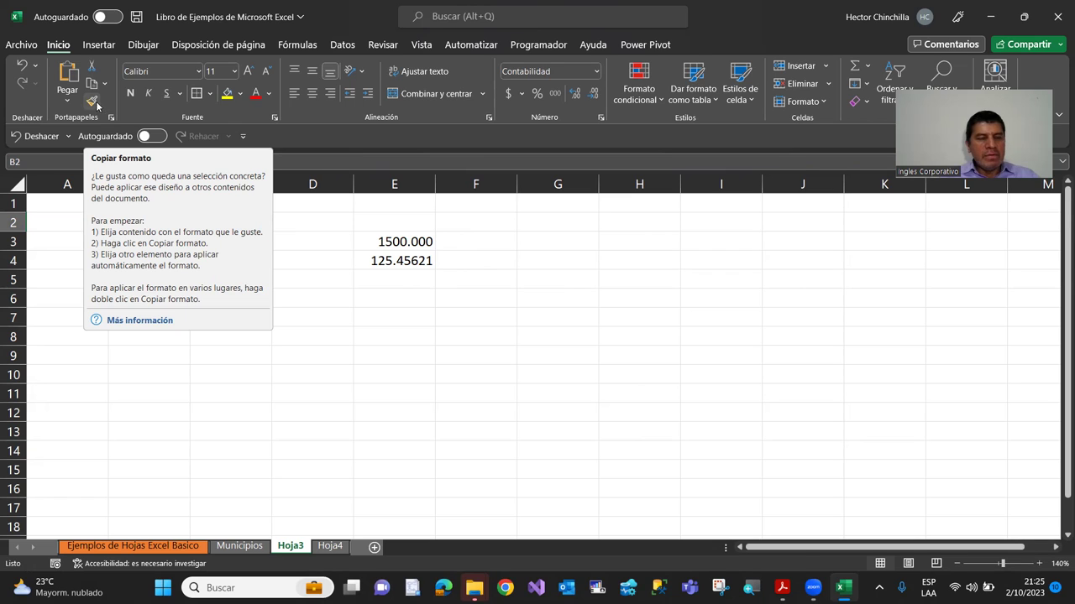
left_click(367, 339)
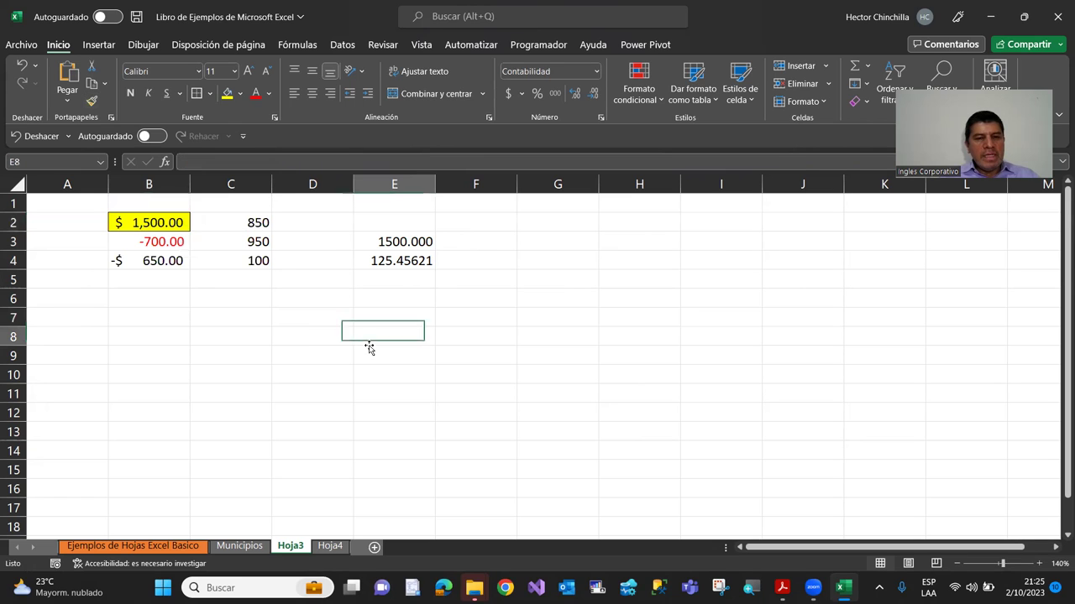
left_click(149, 222)
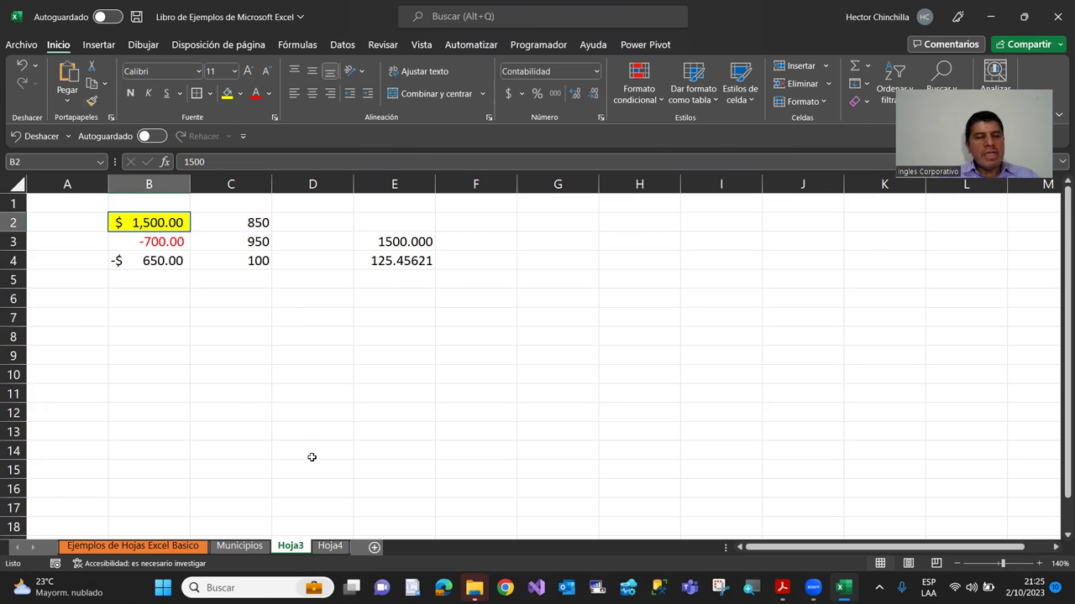
left_click(168, 339)
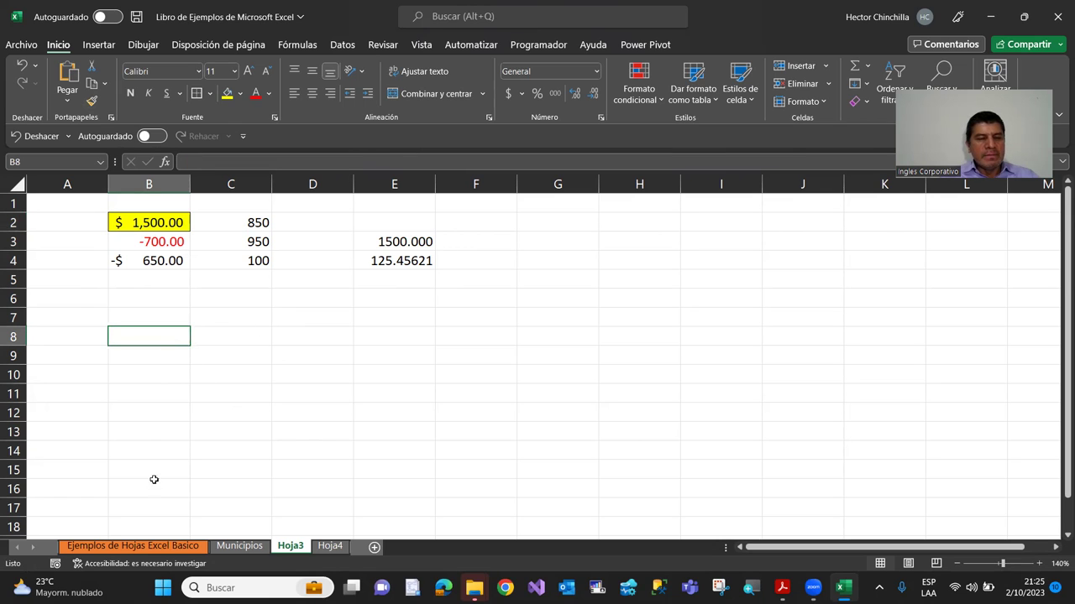
left_click(144, 223)
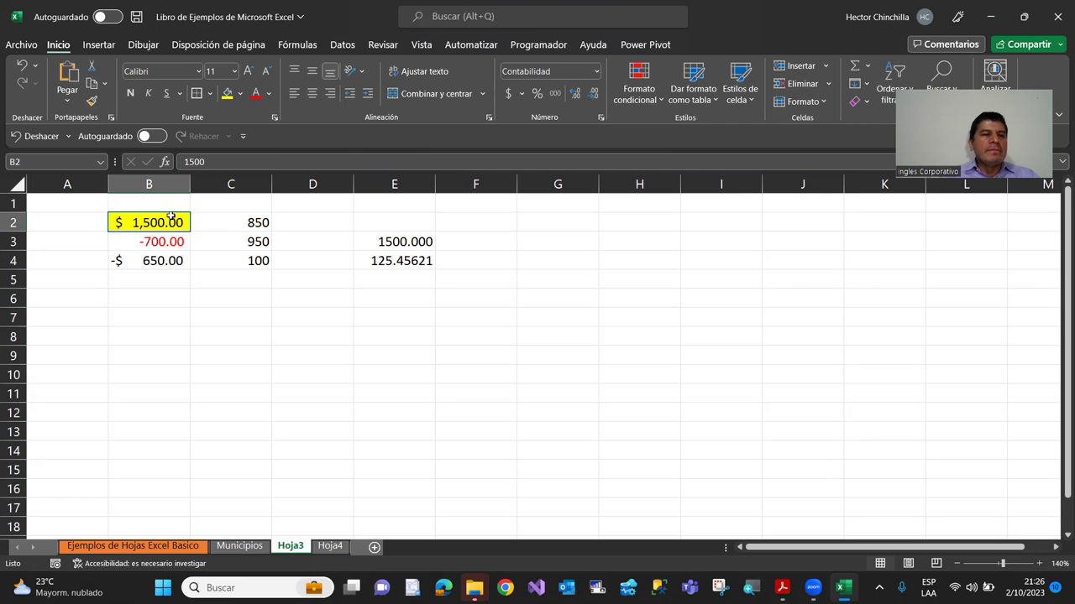
left_click(92, 101)
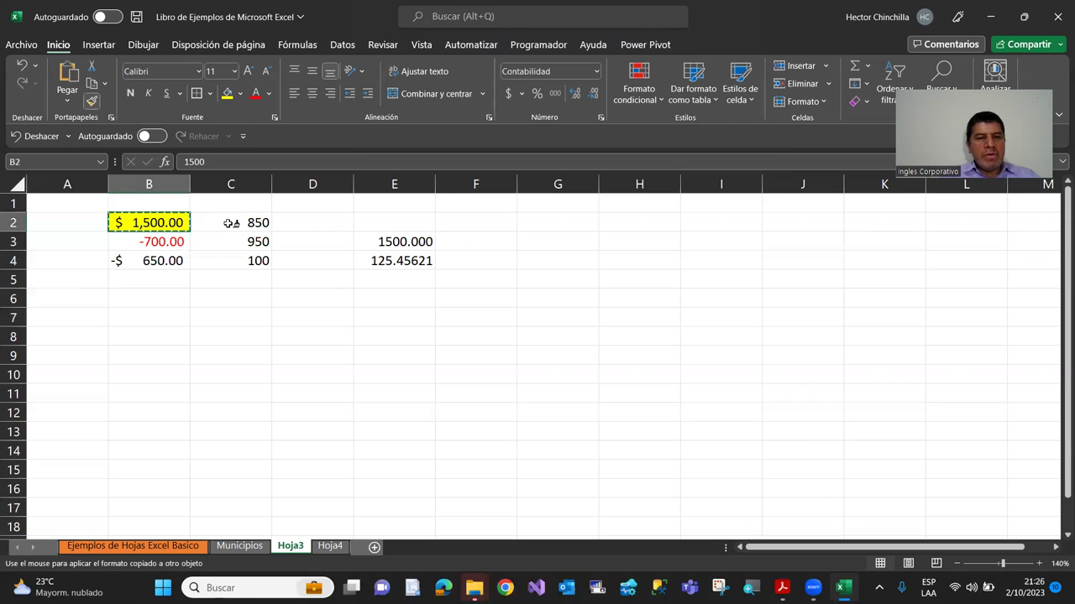
left_click(228, 223)
left_click(242, 323)
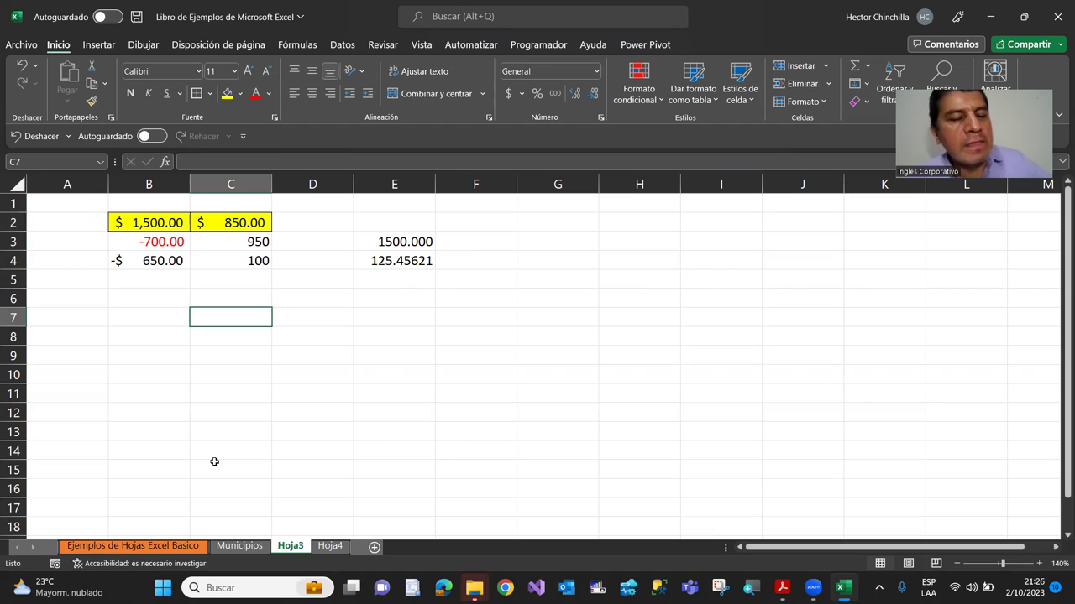
left_click(156, 310)
Enter the heading 'Cantidades' in cell B1.
left_click(93, 357)
left_click(111, 298)
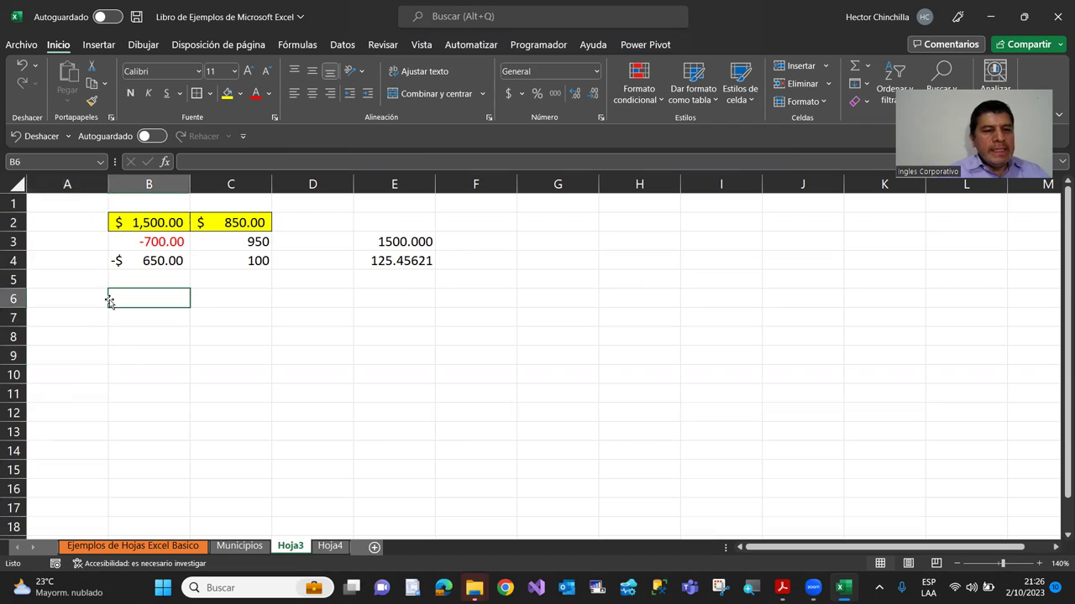
left_click(76, 261)
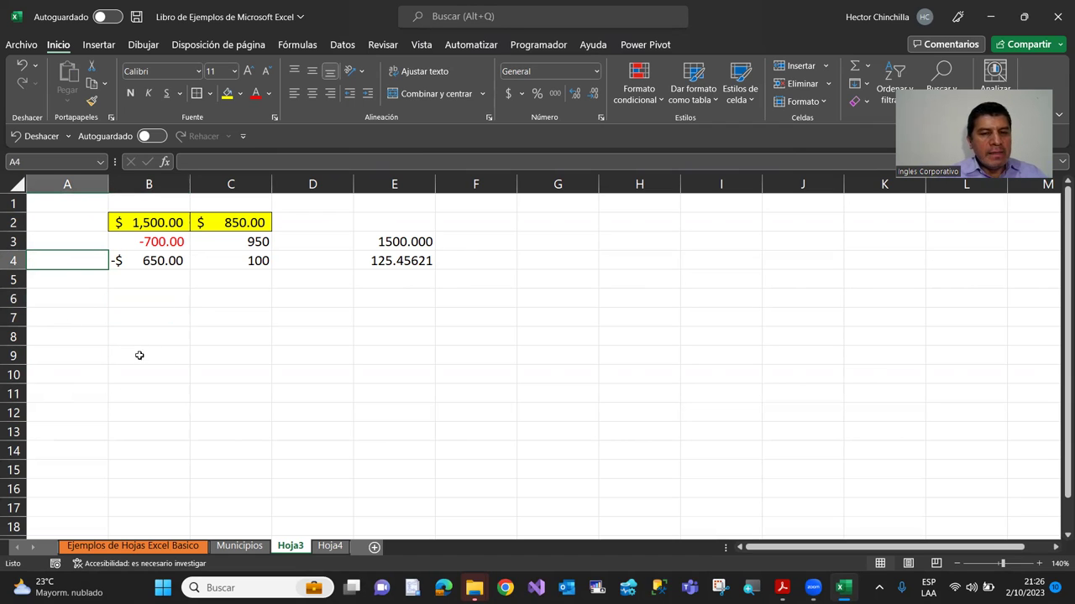
left_click(142, 284)
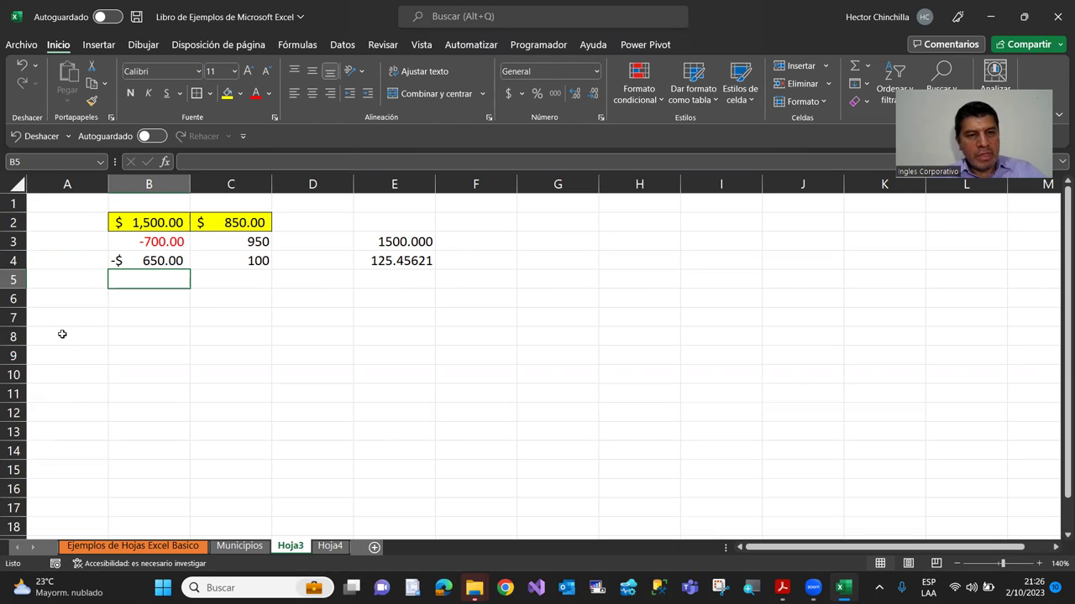
key("Up")
key("Up")
key("Up")
key("Up")
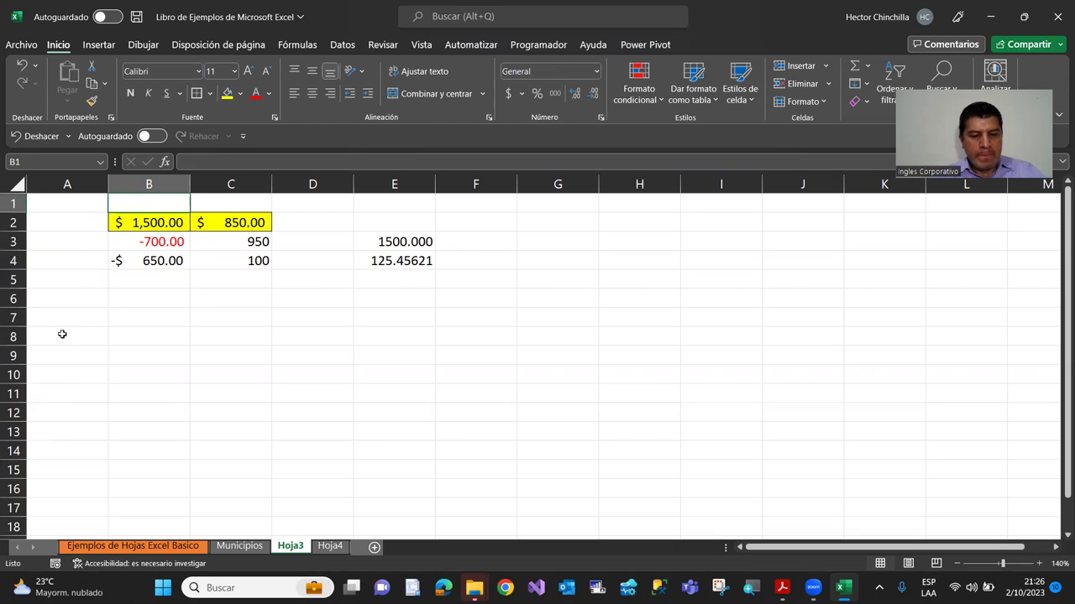
type("Cantidades")
key("Return")
key("Up")
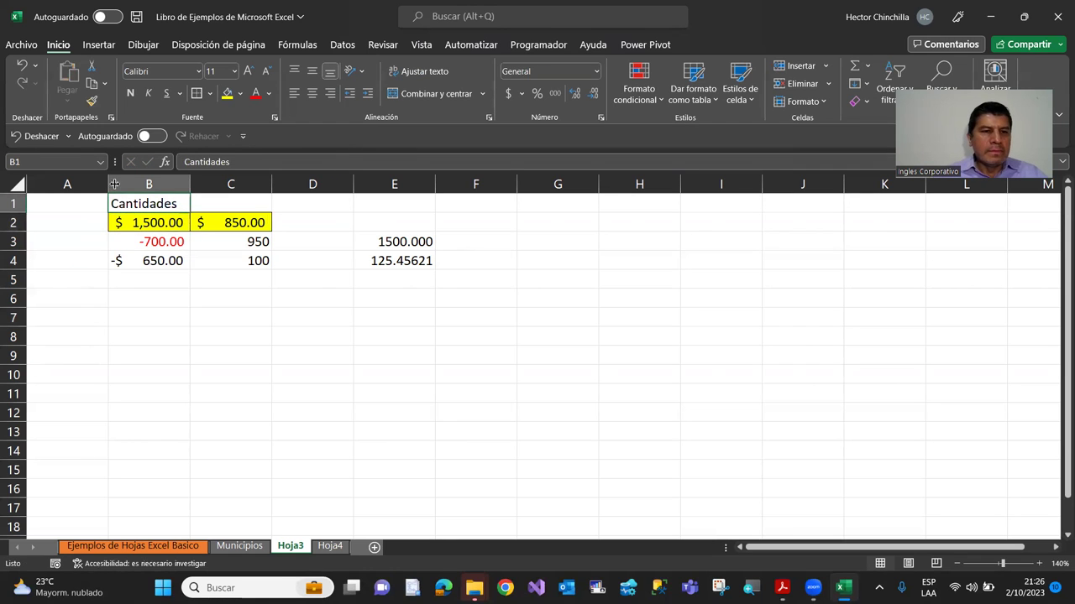
Give B1 a thick outside border and fill both B9 and B1 with grey.
left_click(212, 96)
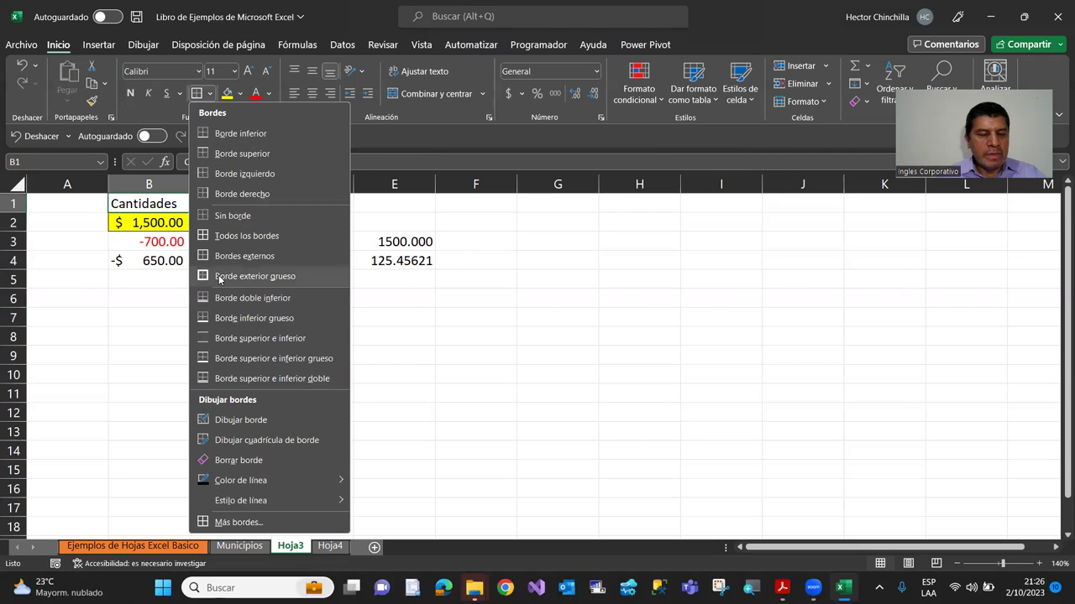
left_click(220, 278)
left_click(136, 356)
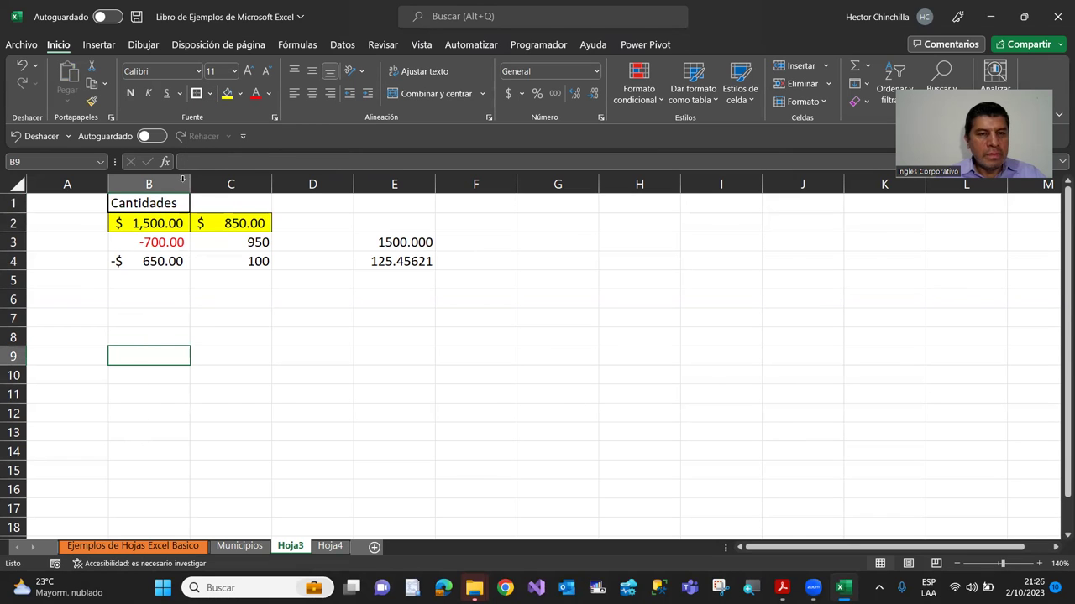
left_click(241, 93)
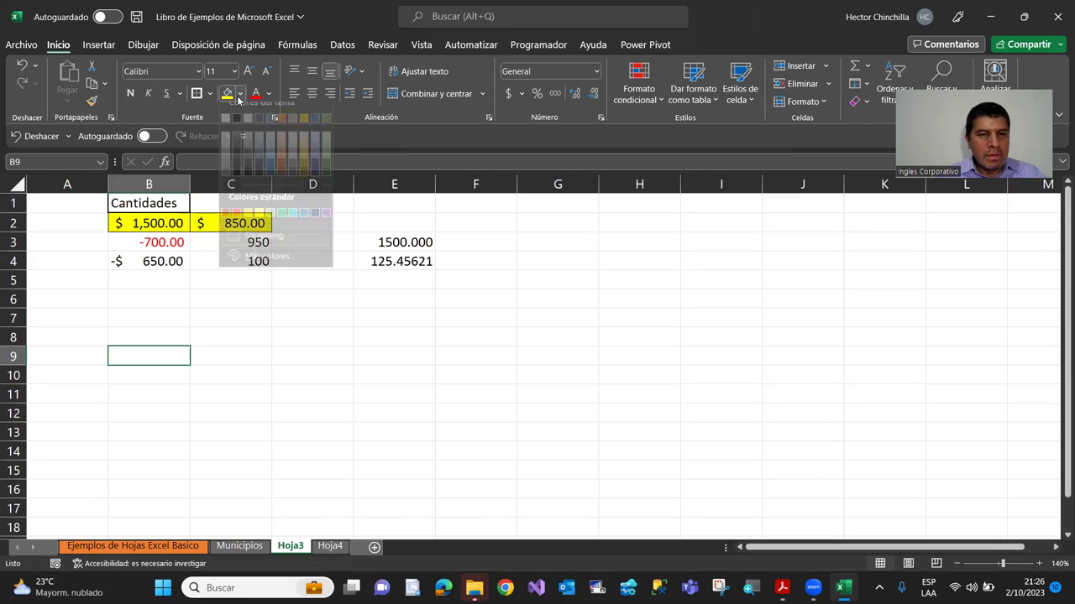
left_click(247, 160)
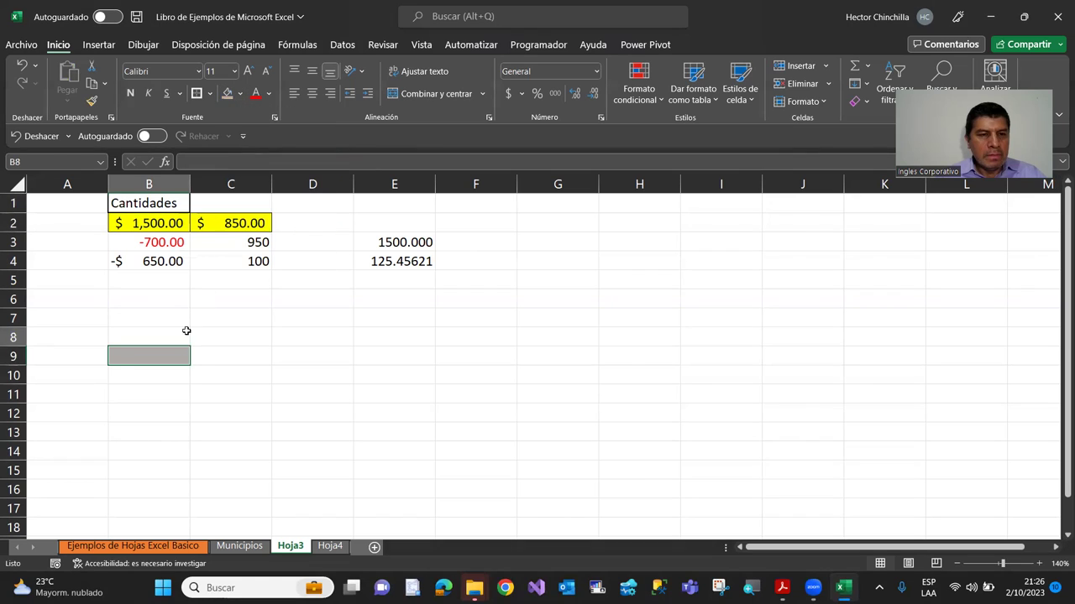
left_click(159, 209)
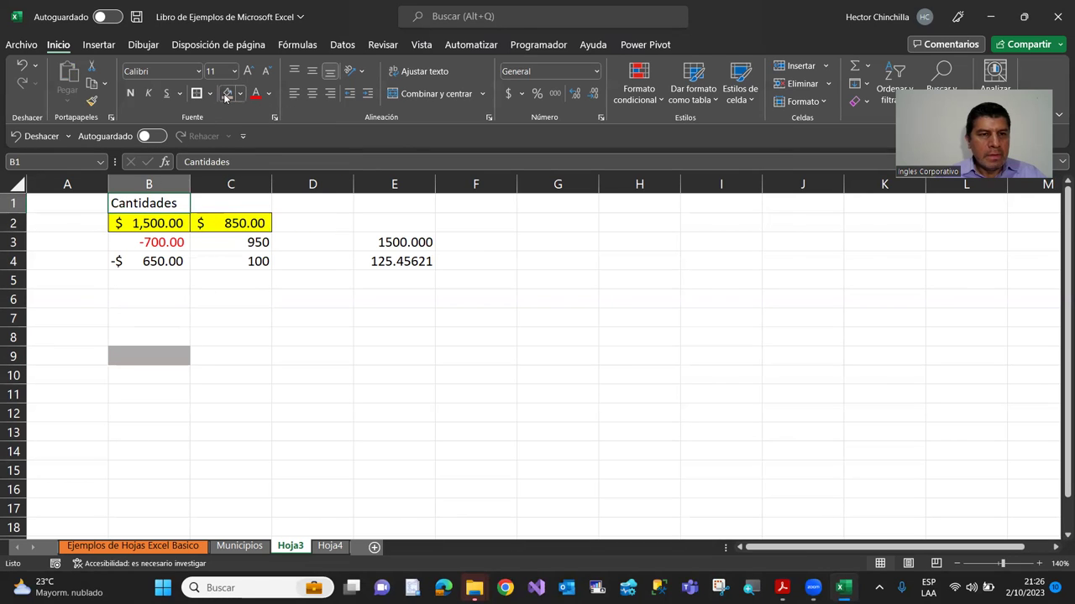
left_click(227, 93)
left_click(202, 316)
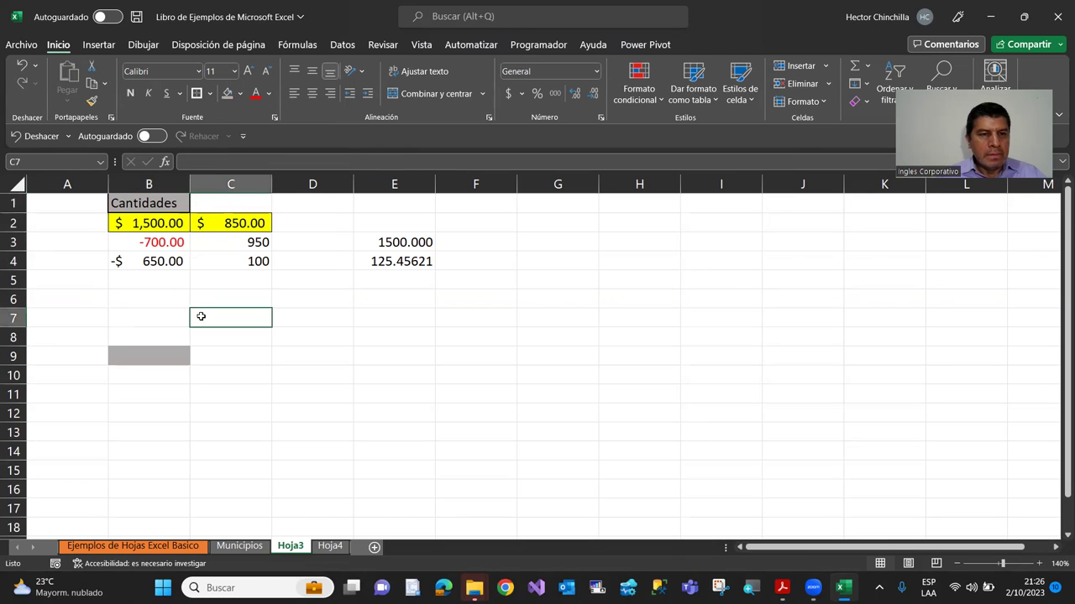
Increase the font size of the Cantidades heading in B1.
left_click(137, 203)
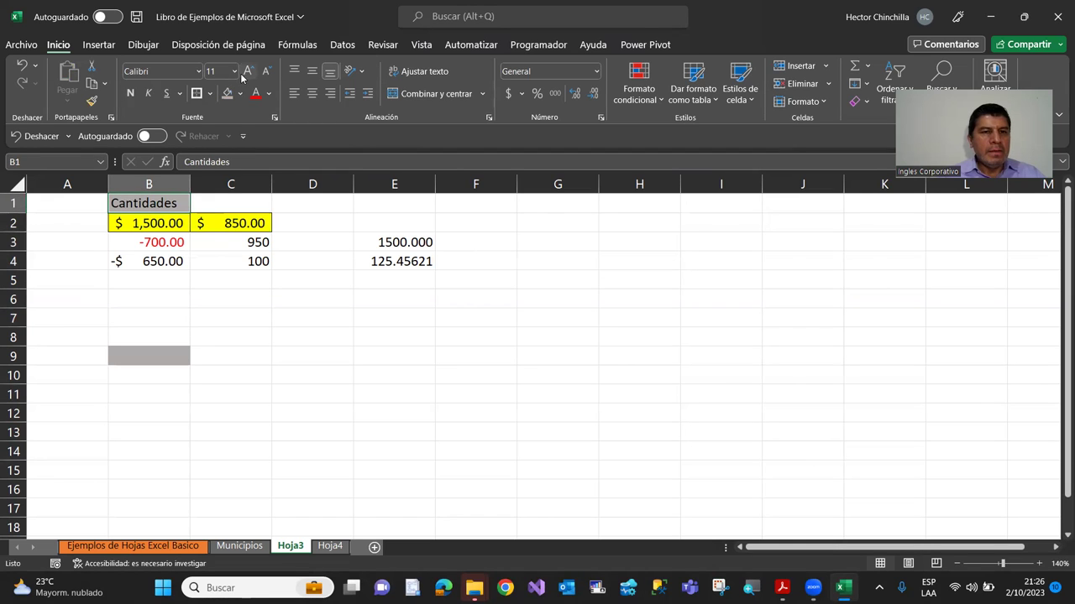
left_click(246, 75)
left_click(132, 304)
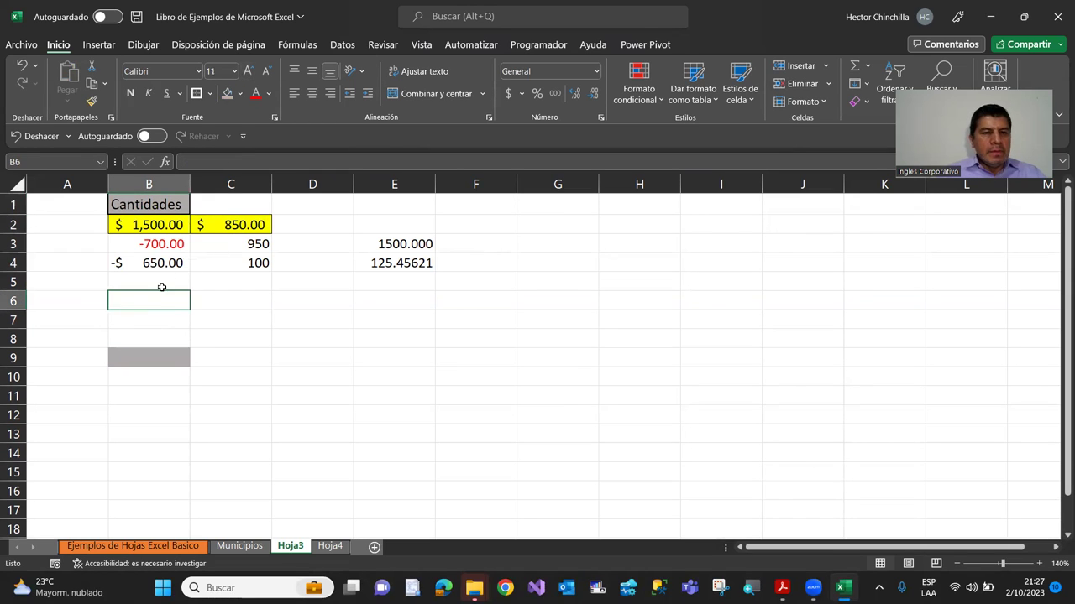
left_click(219, 226)
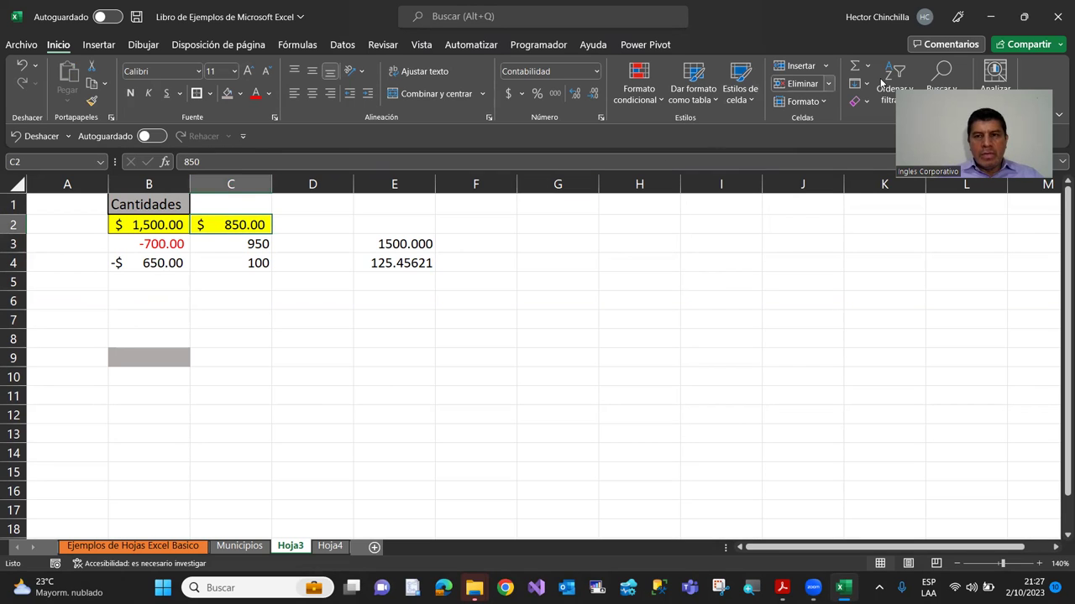
Clear only the formatting from cell C2.
left_click(863, 101)
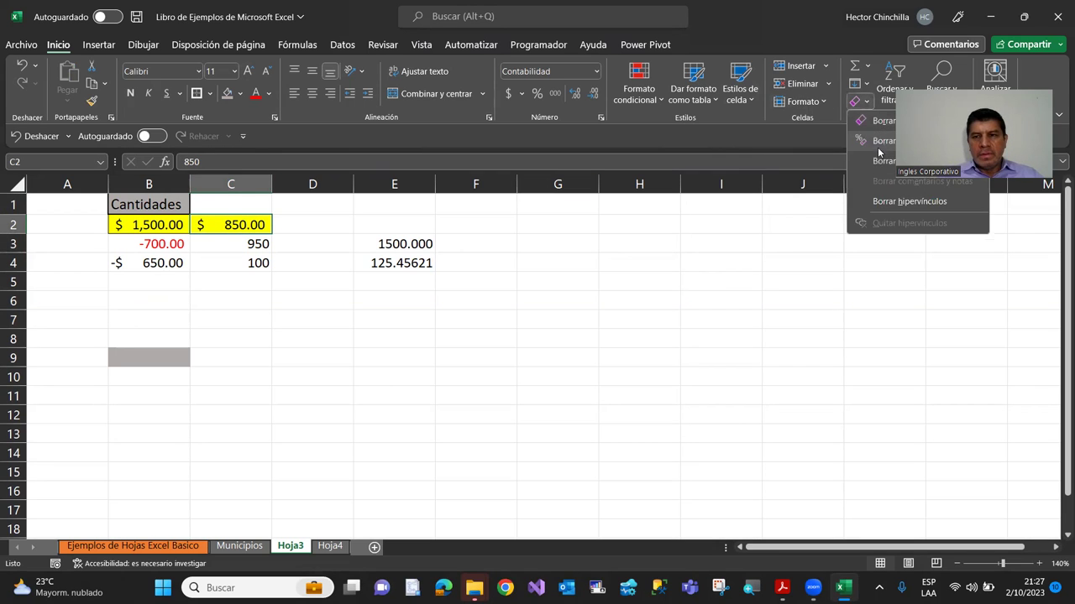
left_click(457, 385)
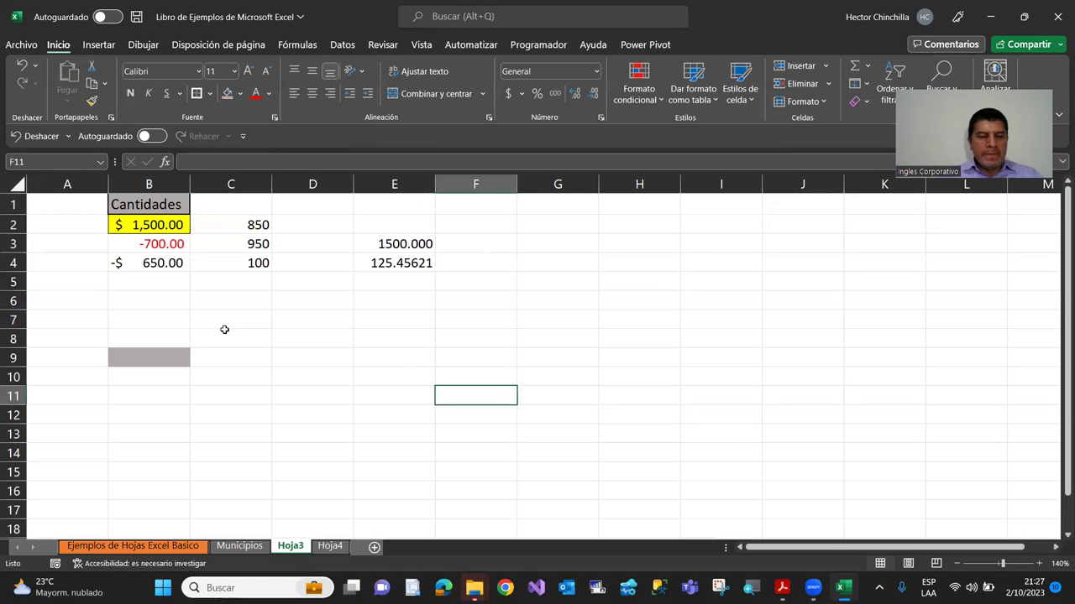
left_click(223, 319)
Enter the heading 'Cantidades' in cell C1.
left_click(223, 207)
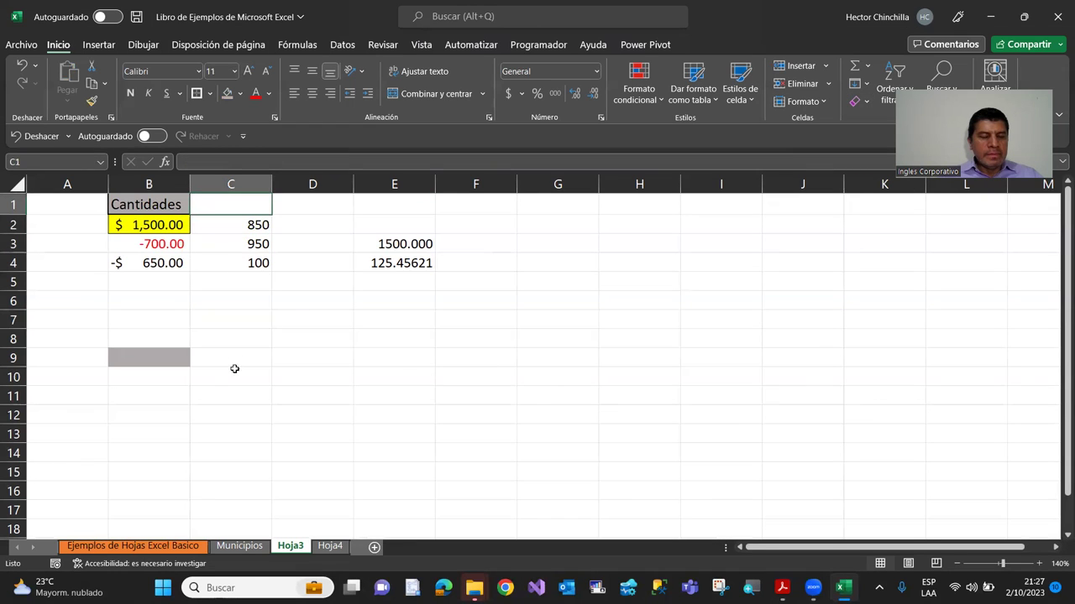
key("Down")
key("Up")
key("Down")
key("Up")
type("cant")
key("BackSpace")
key("BackSpace")
key("BackSpace")
type("Cantidades")
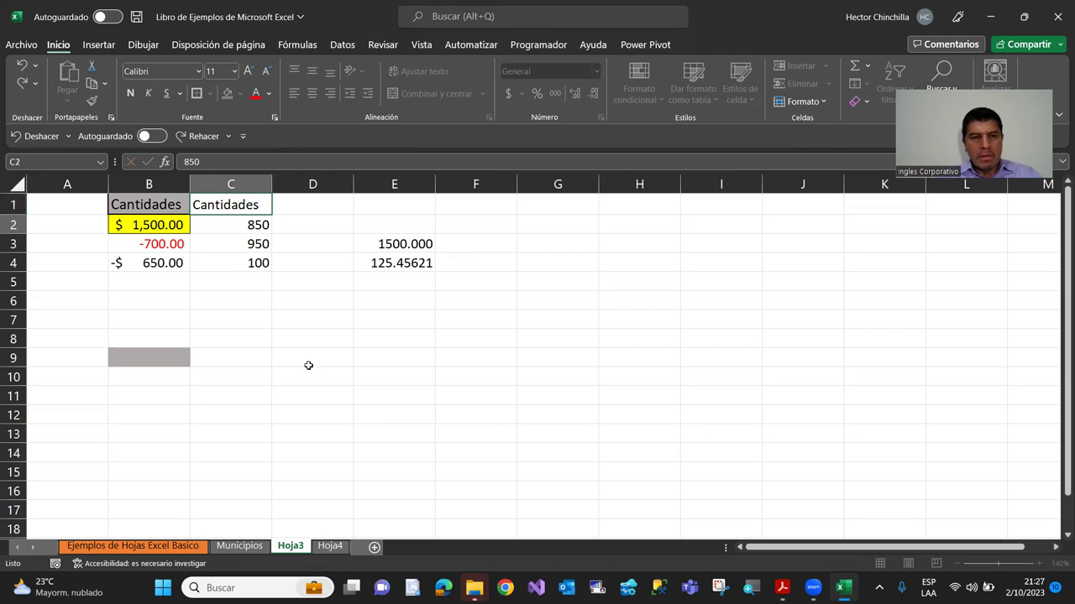
key("Return")
key("Up")
key("Left")
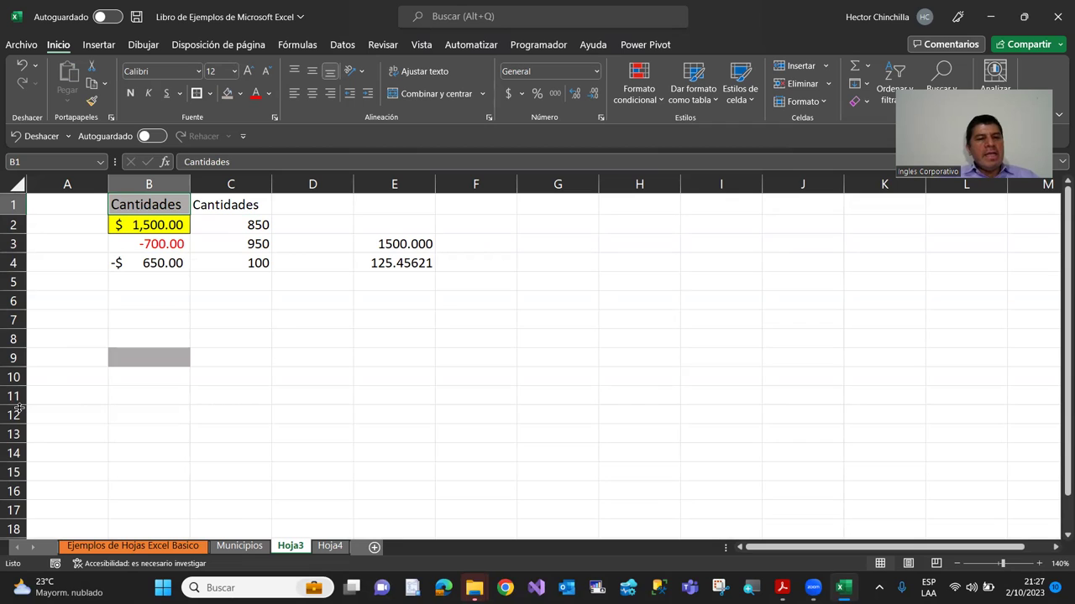
Copy the formatting of B1:B4 onto C1:C4 with Format Painter.
left_click(123, 302)
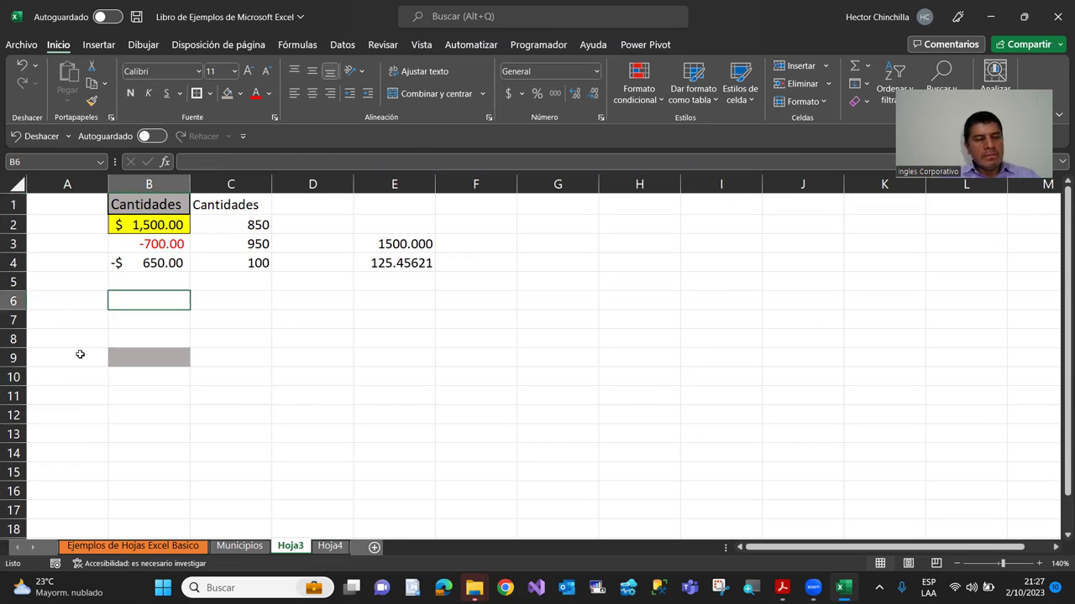
left_click(145, 205)
left_click_drag(147, 214, 151, 264)
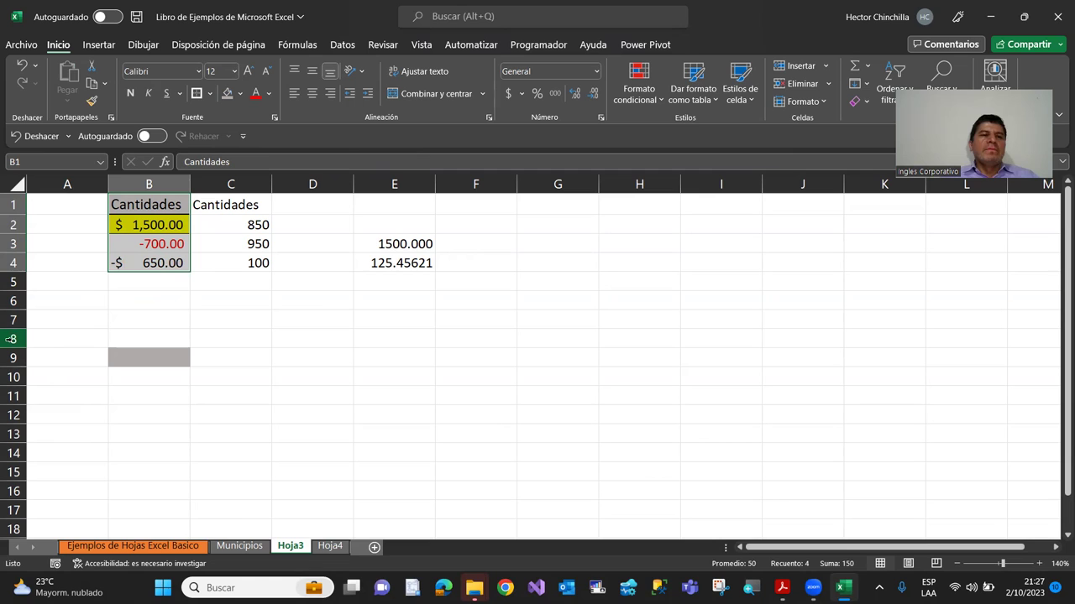
left_click(93, 102)
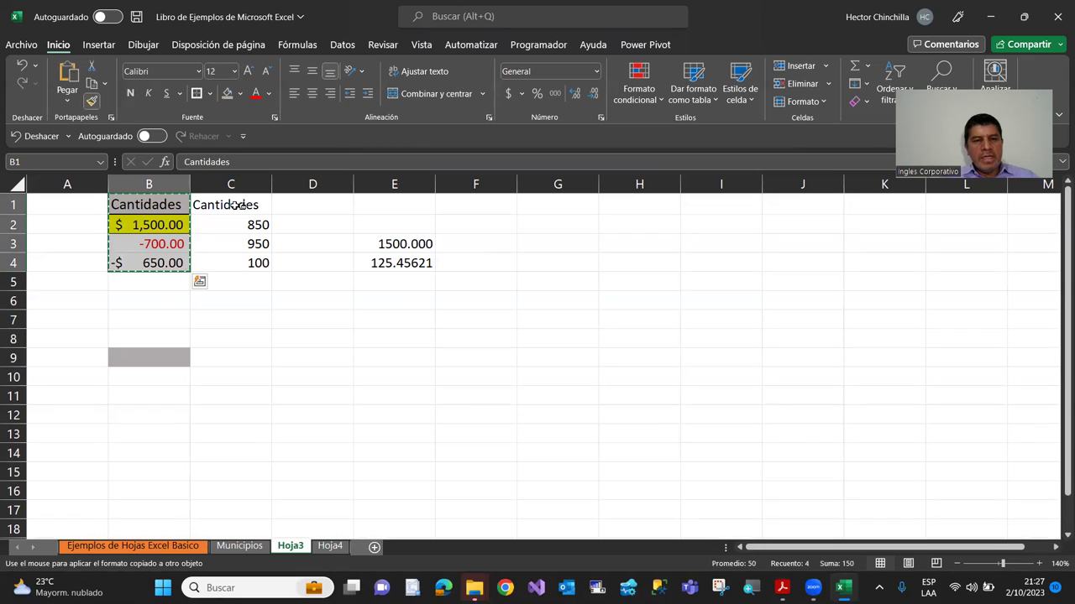
left_click(234, 204)
left_click(258, 316)
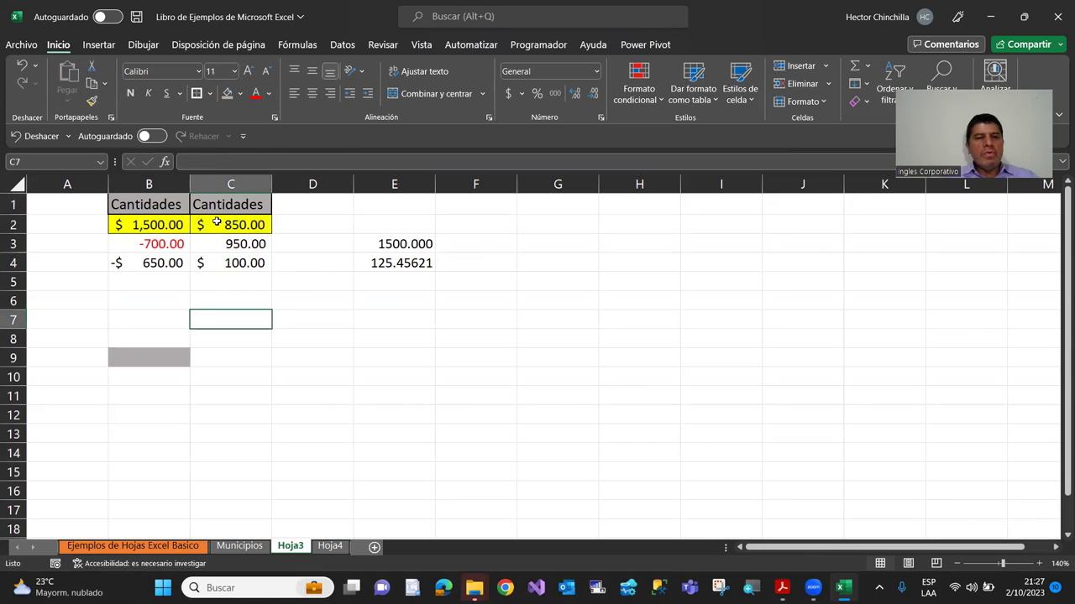
left_click(126, 300)
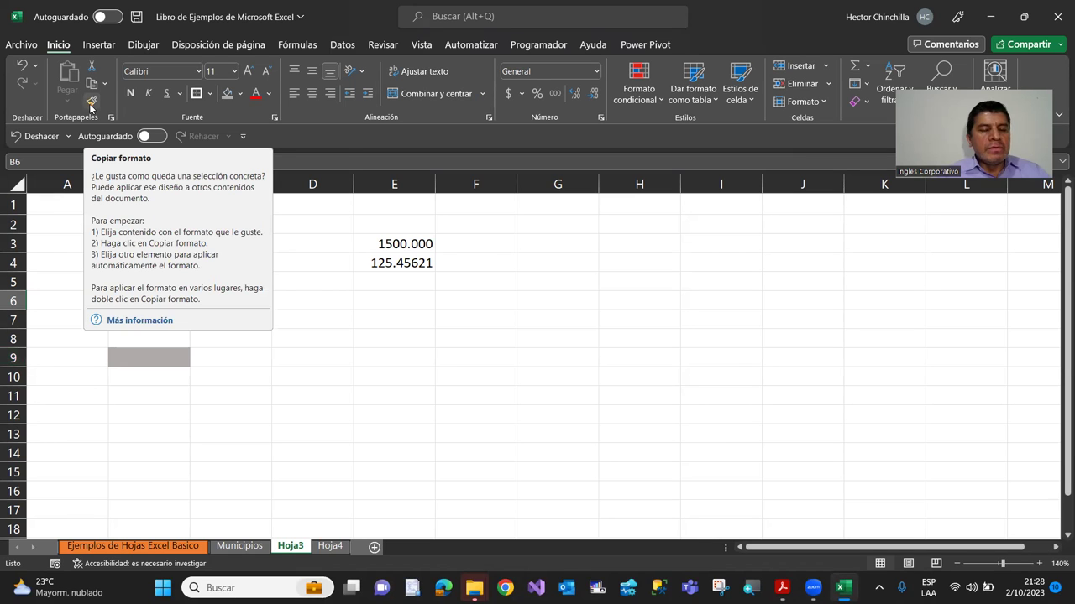
left_click(327, 321)
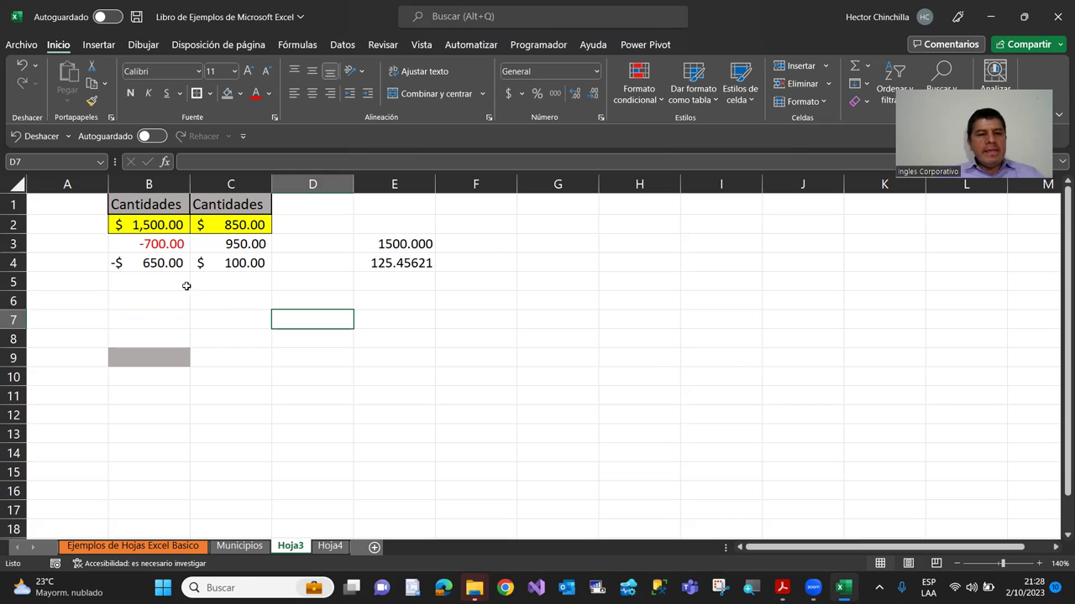
Delete the old numbers in column E and enter 4500 in E2.
left_click_drag(389, 245, 393, 321)
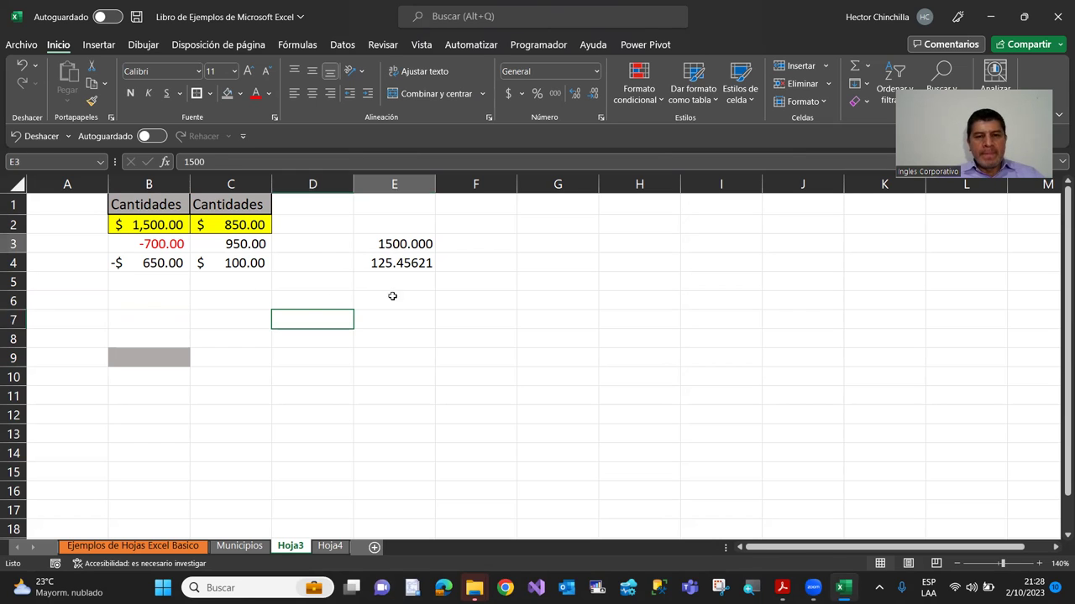
key("Delete")
left_click(331, 225)
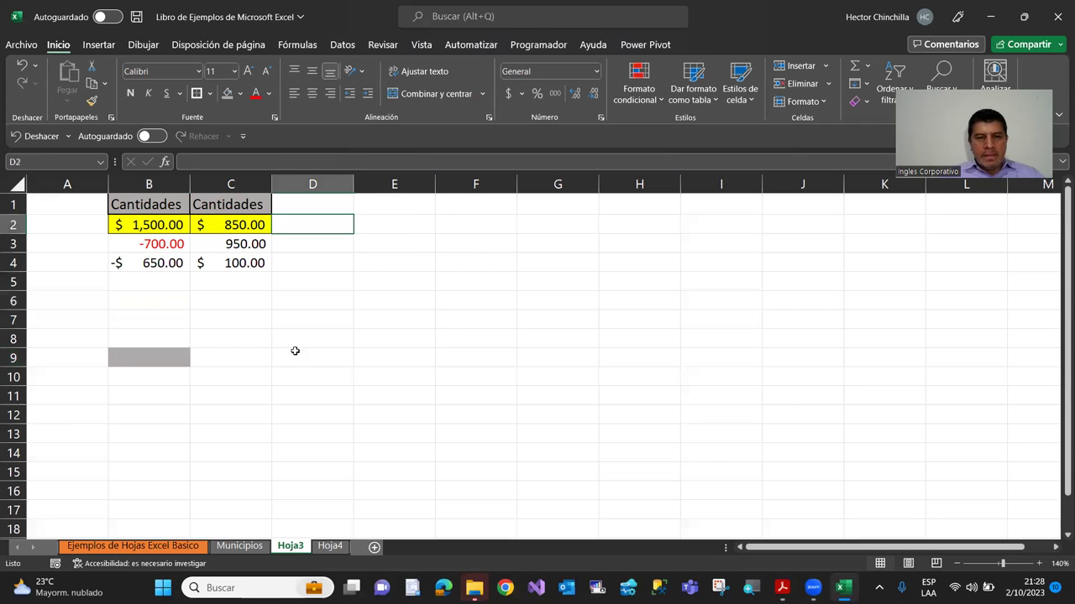
key("Right")
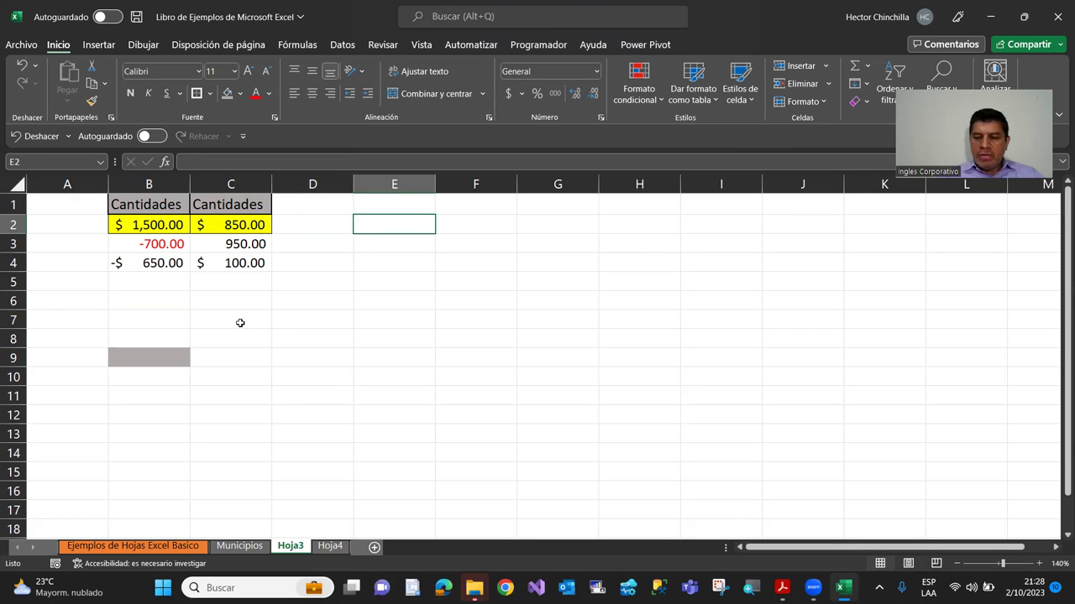
type("450")
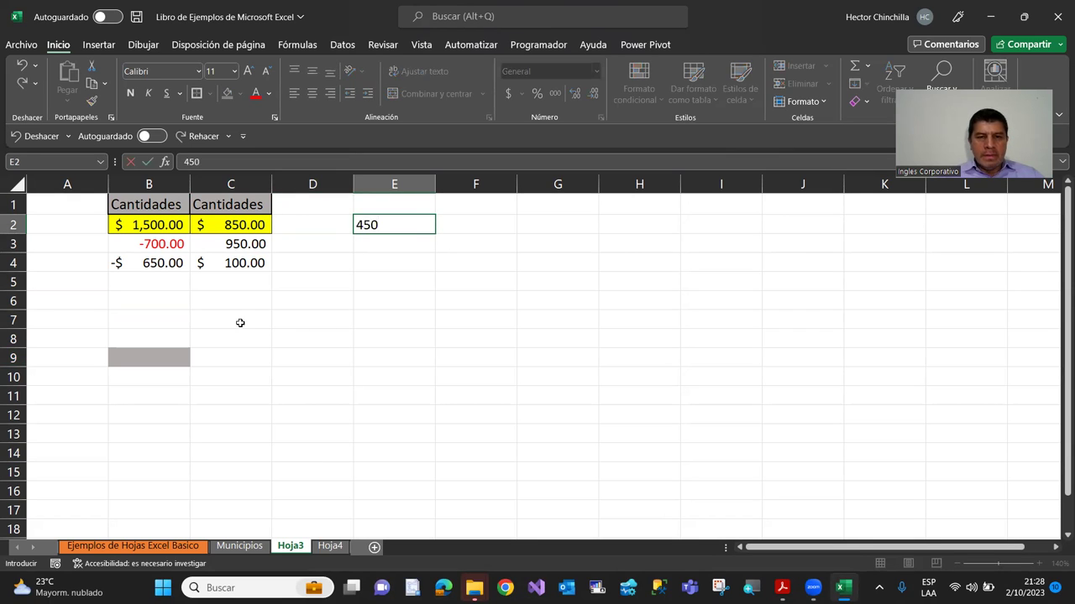
type("0")
key("Return")
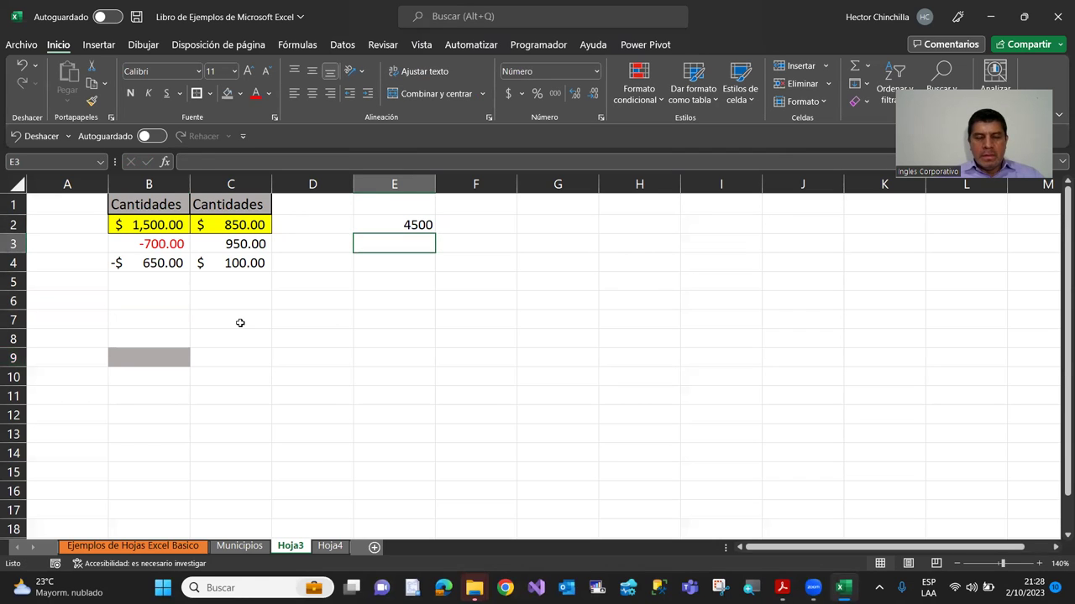
key("Up")
Enter 700 in F3, 600 in F4 and 800 in G2.
key("Down")
key("Right")
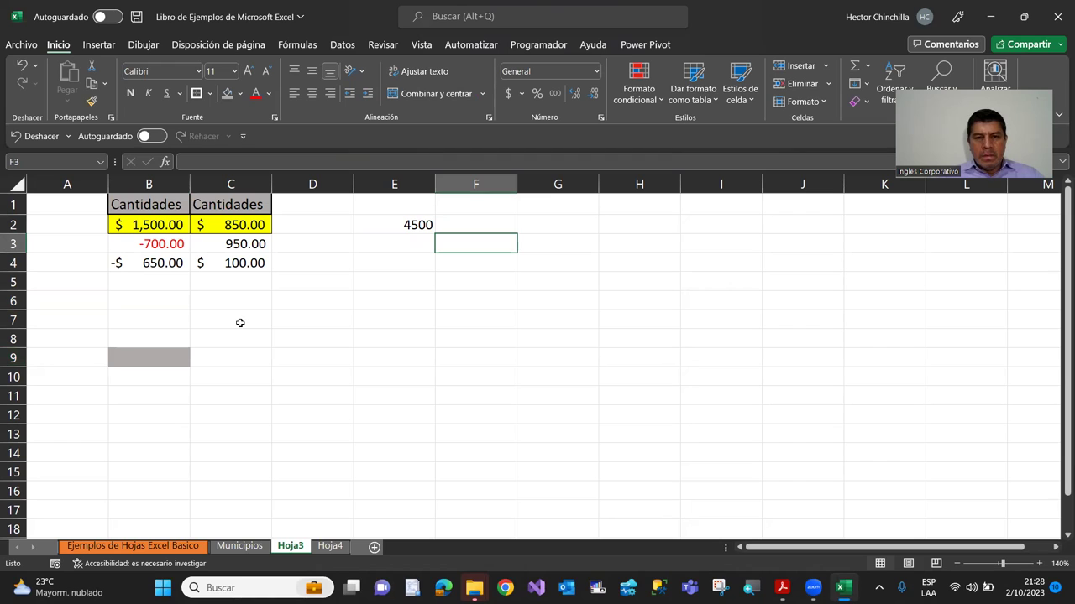
type("7")
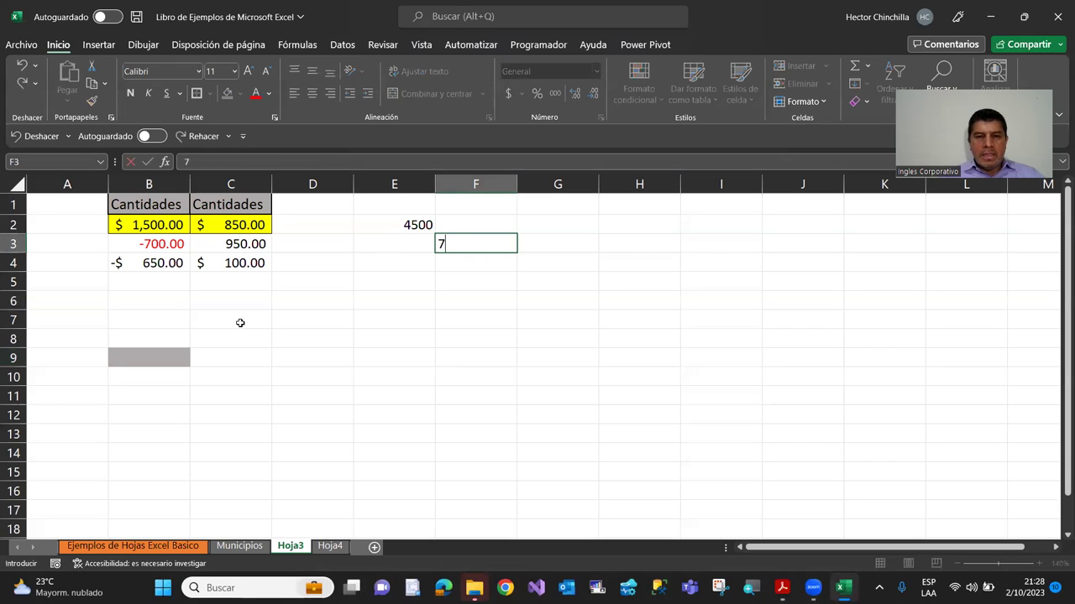
type("00")
key("Return")
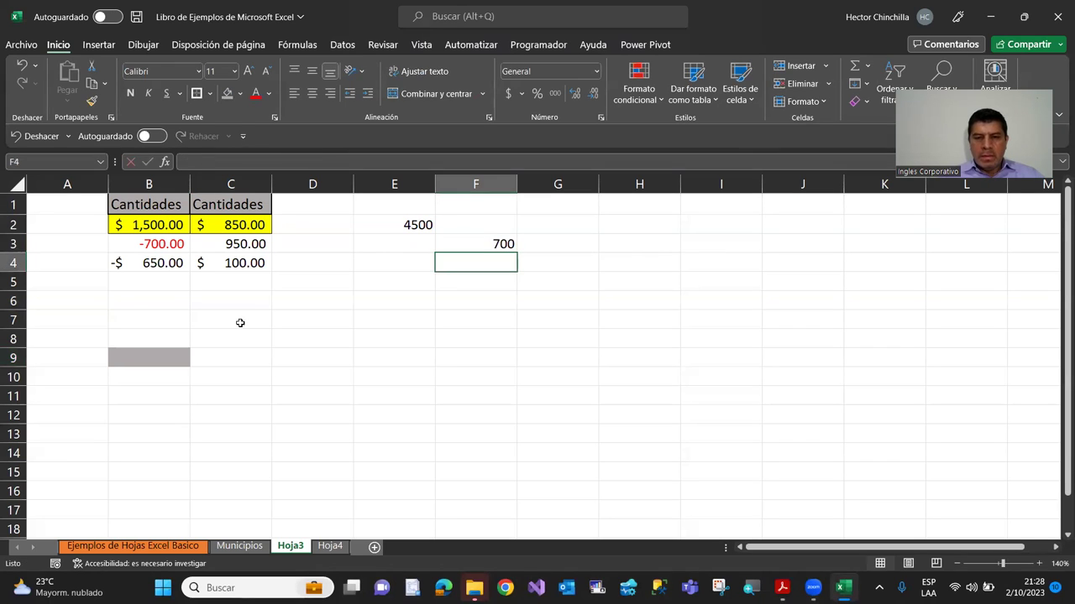
type("600")
key("Return")
key("Up")
key("Up")
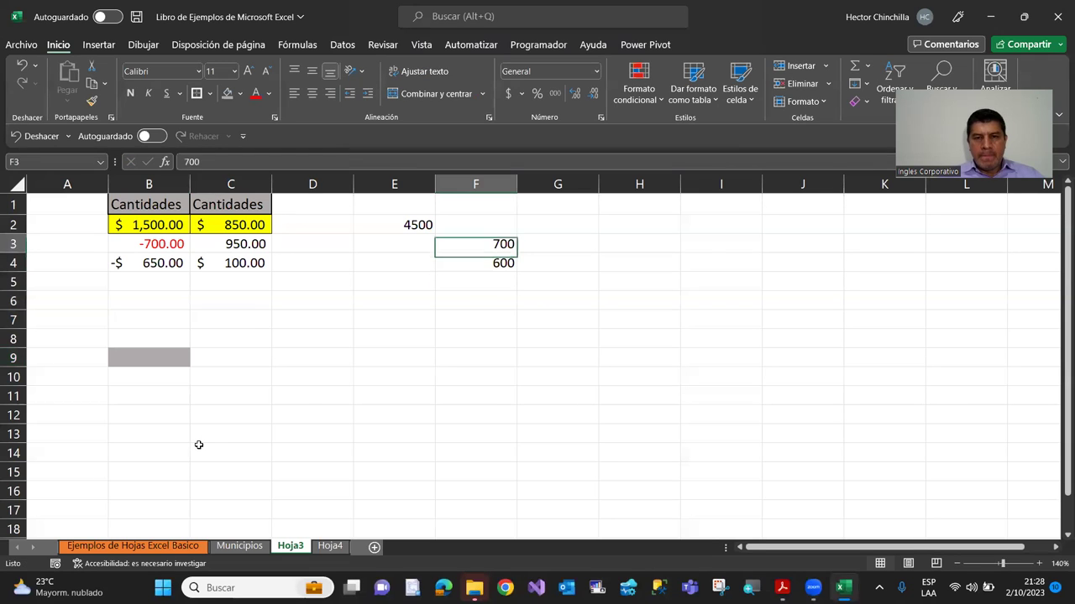
key("Up")
key("Right")
type("8")
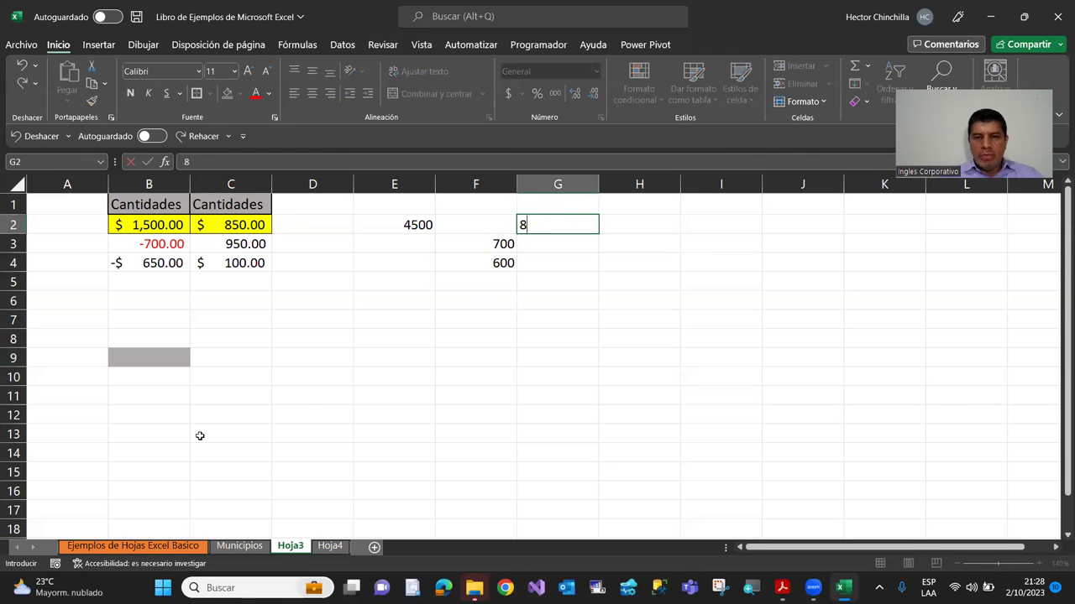
type("00")
key("Return")
left_click(362, 363)
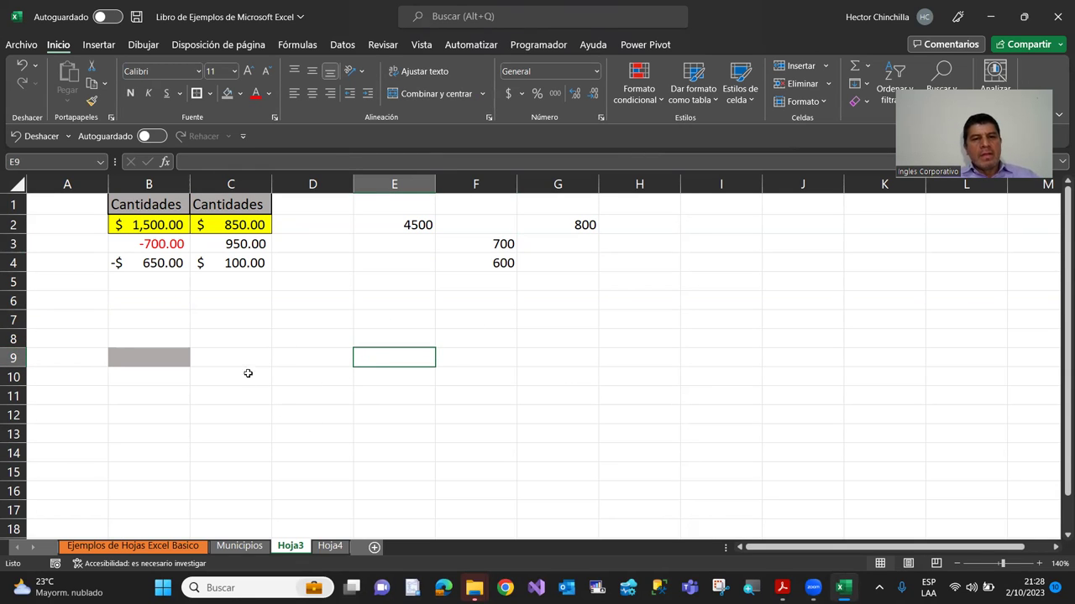
left_click(238, 228)
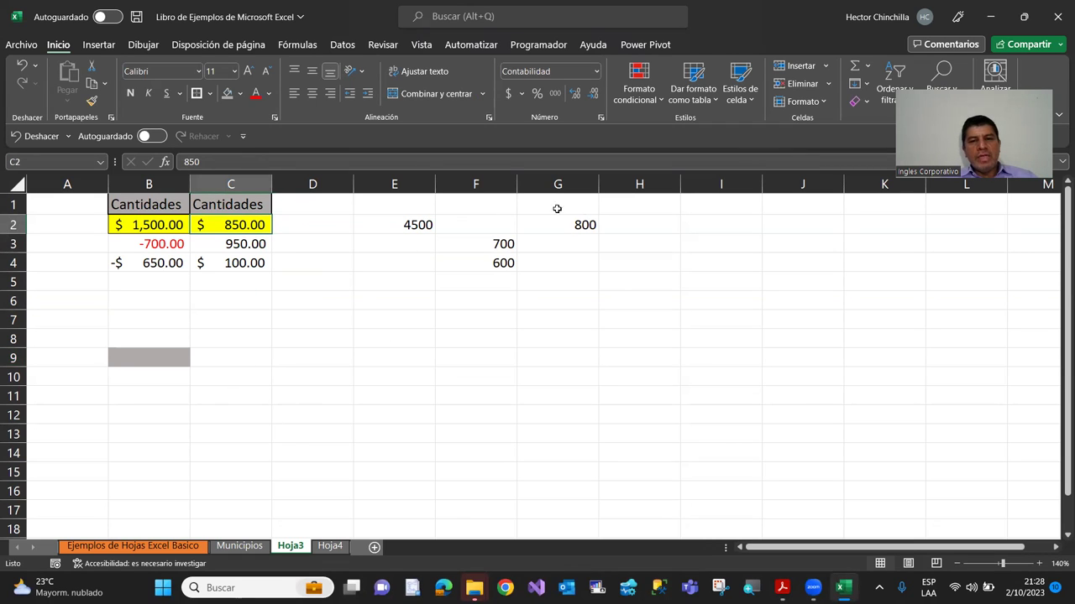
left_click(290, 394)
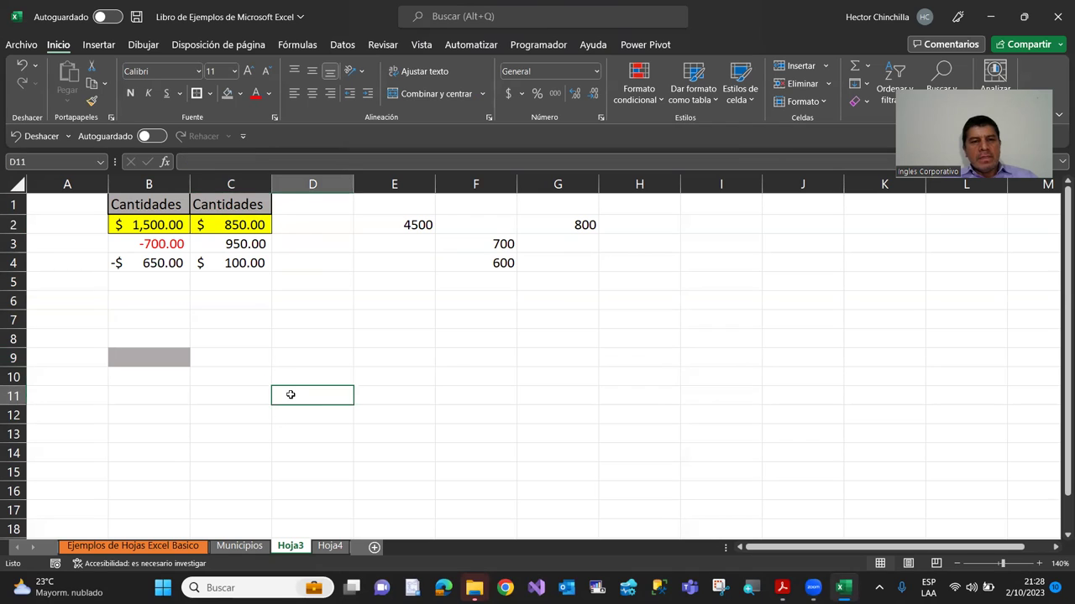
left_click(225, 225)
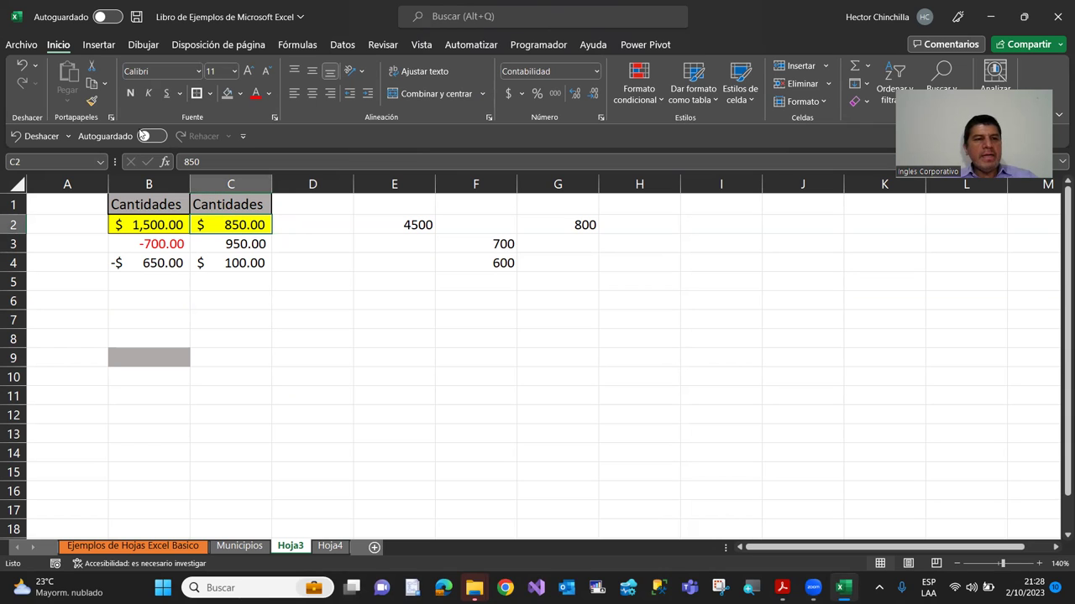
left_click(92, 100)
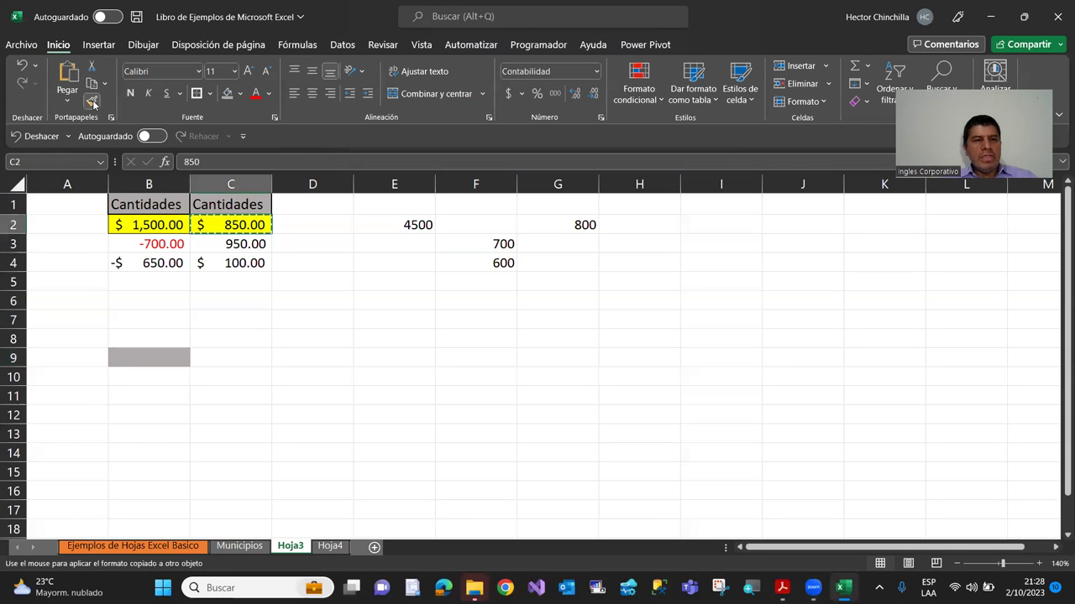
mouse_move(403, 222)
left_mouse_down()
mouse_move(546, 250)
mouse_move(547, 271)
left_mouse_up()
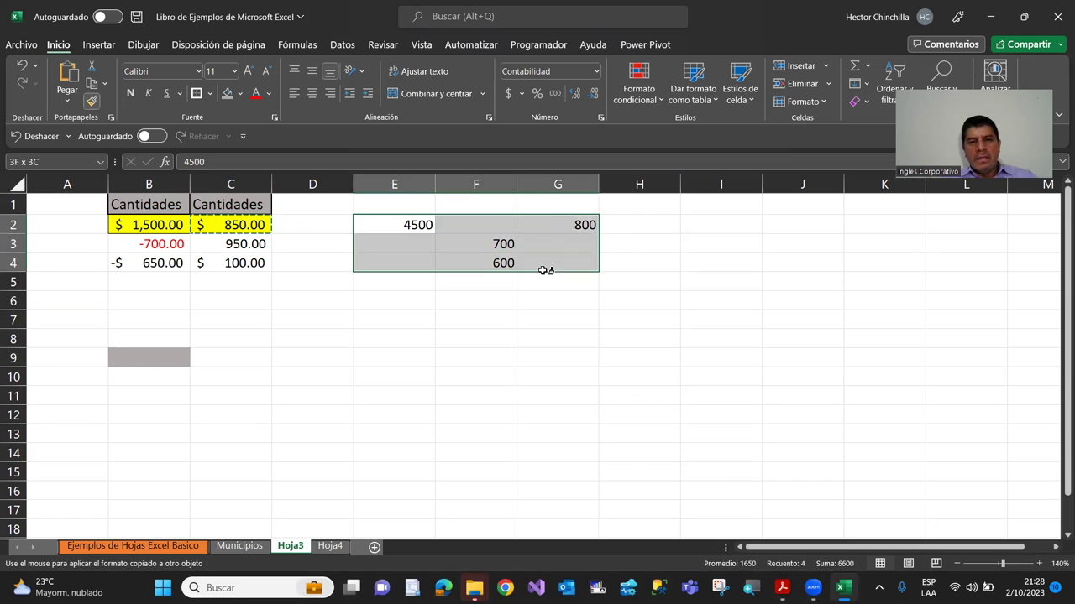
left_click(456, 318)
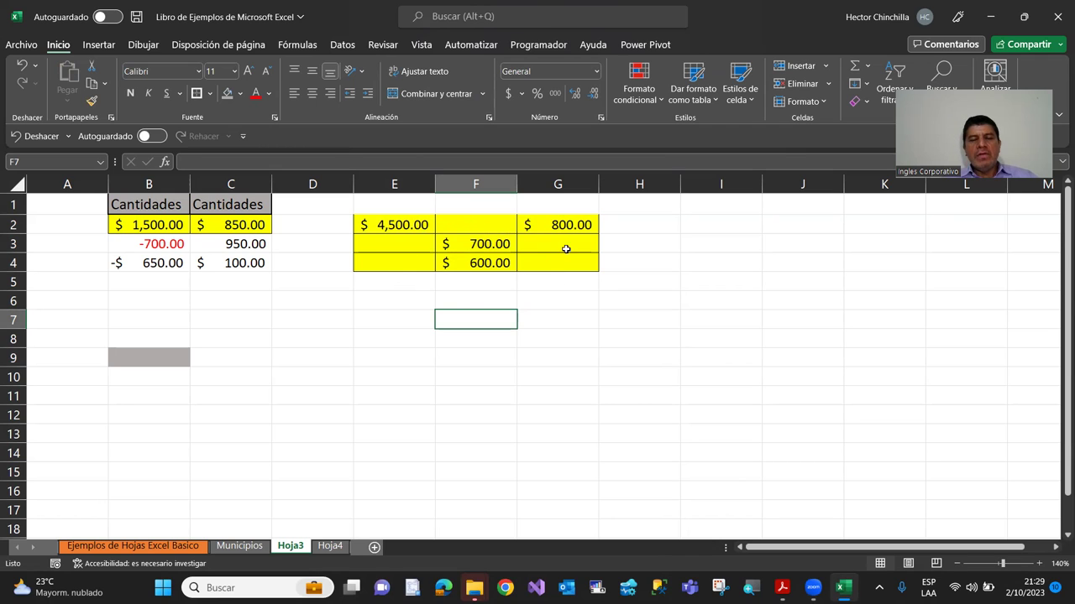
left_click(377, 223)
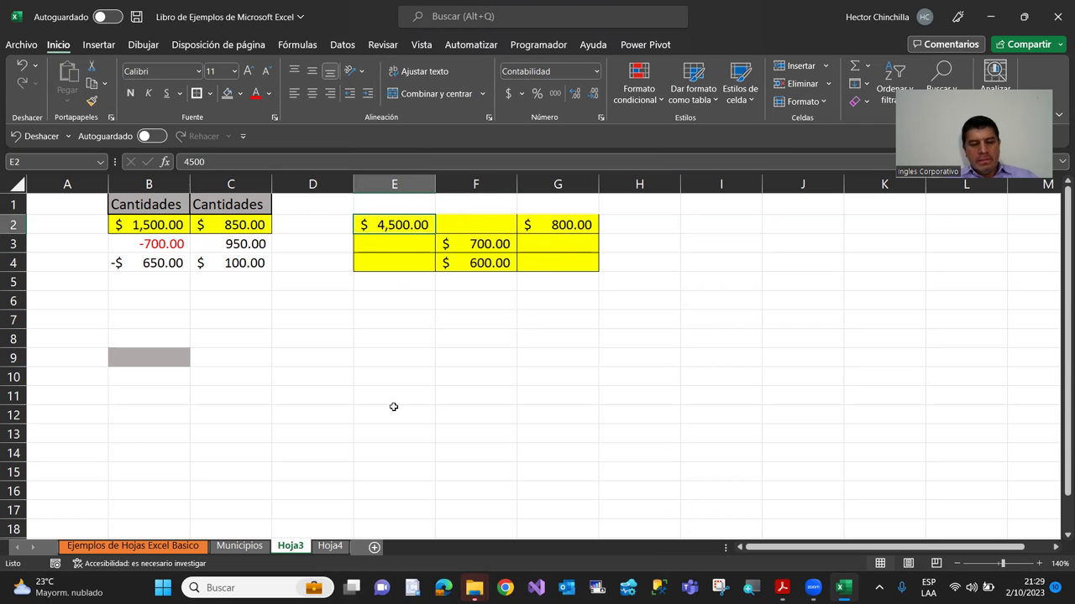
key("ctrl+z")
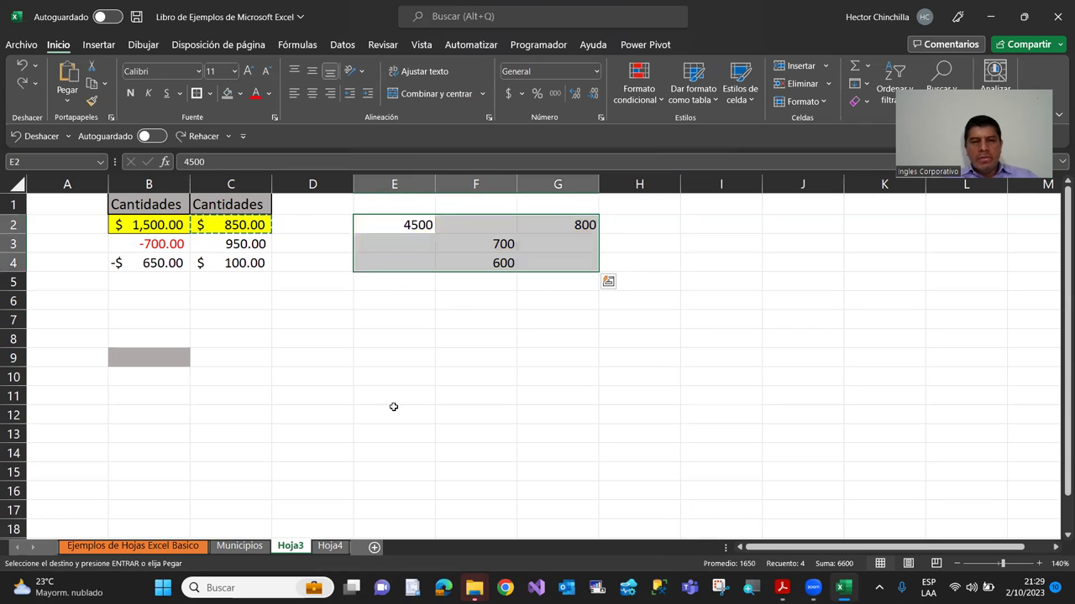
key("Escape")
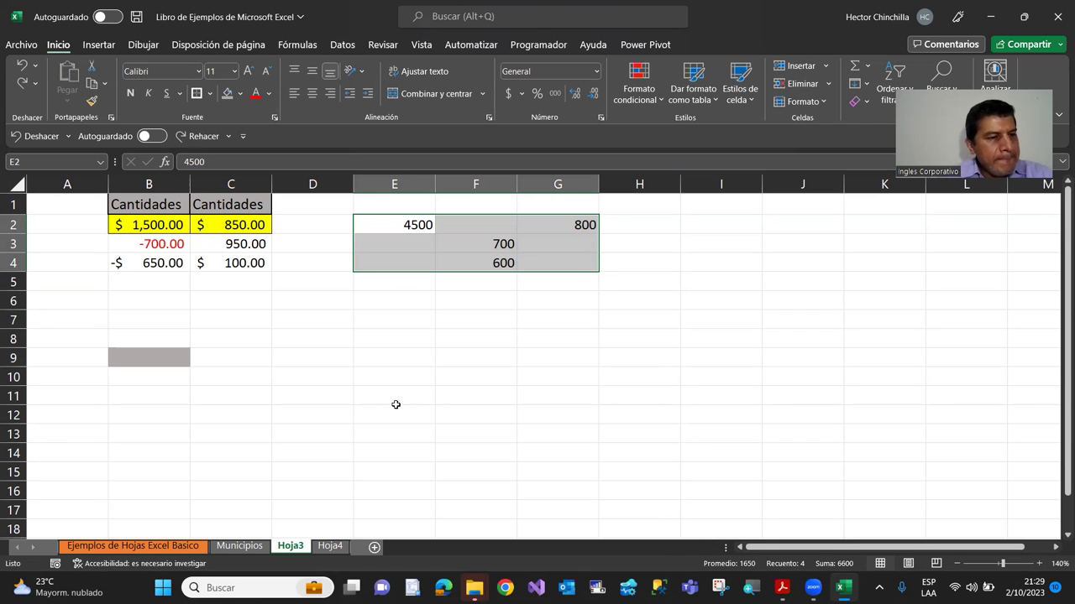
Paint C2's yellow currency format onto E2, then undo it and cancel the format copy.
left_click(233, 321)
left_click(250, 227)
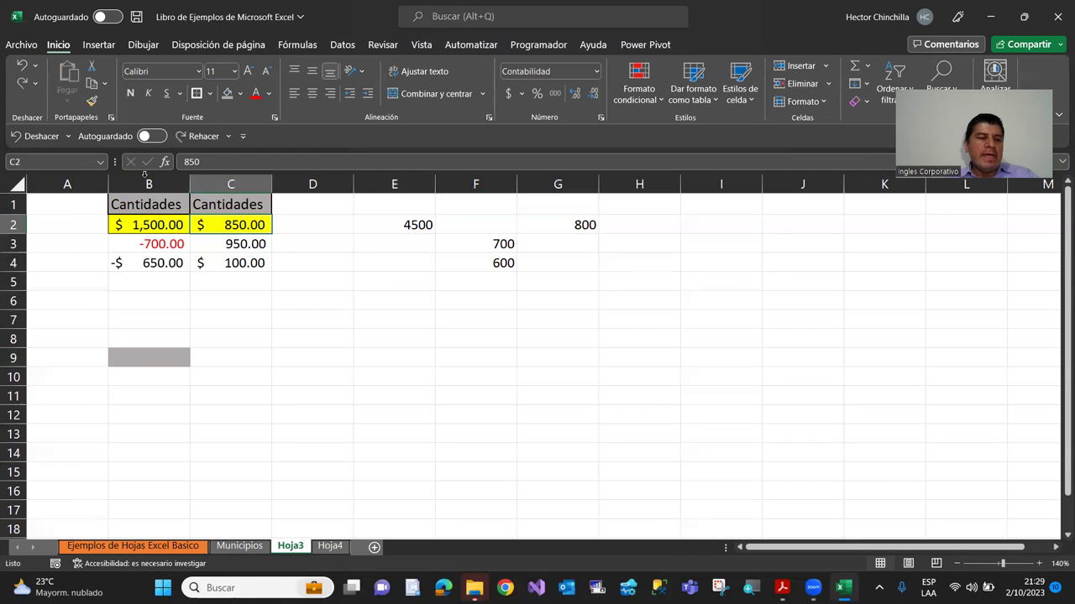
left_click(92, 102)
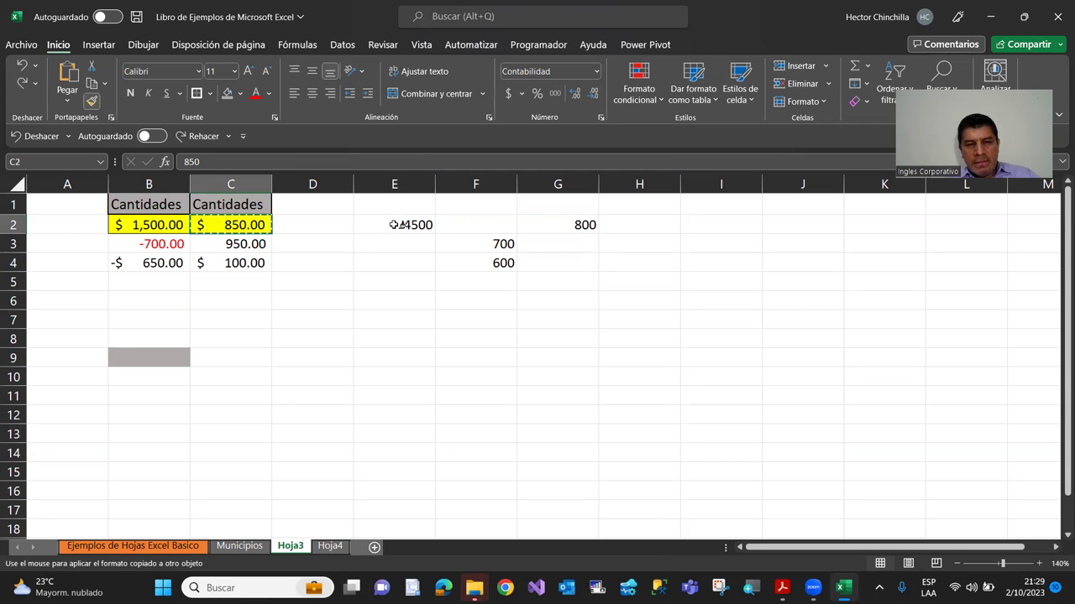
left_click(392, 224)
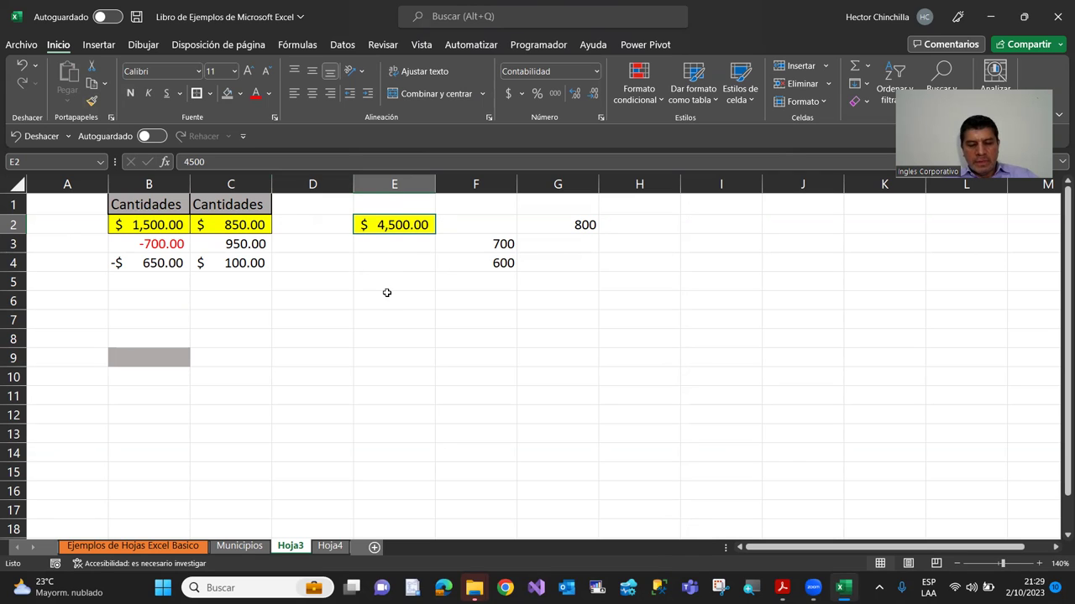
key("ctrl+z")
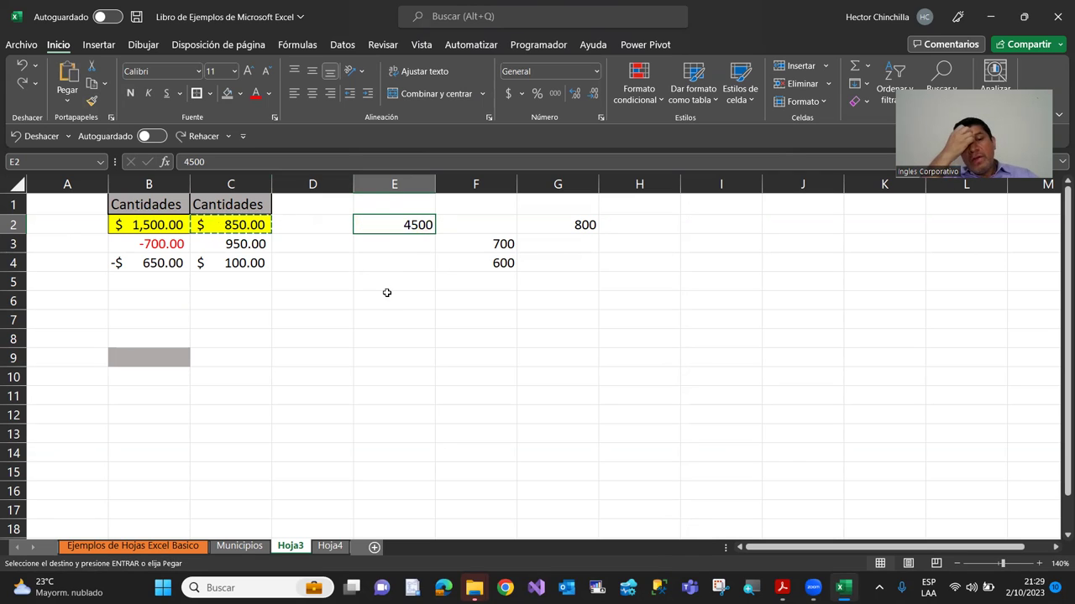
key("Escape")
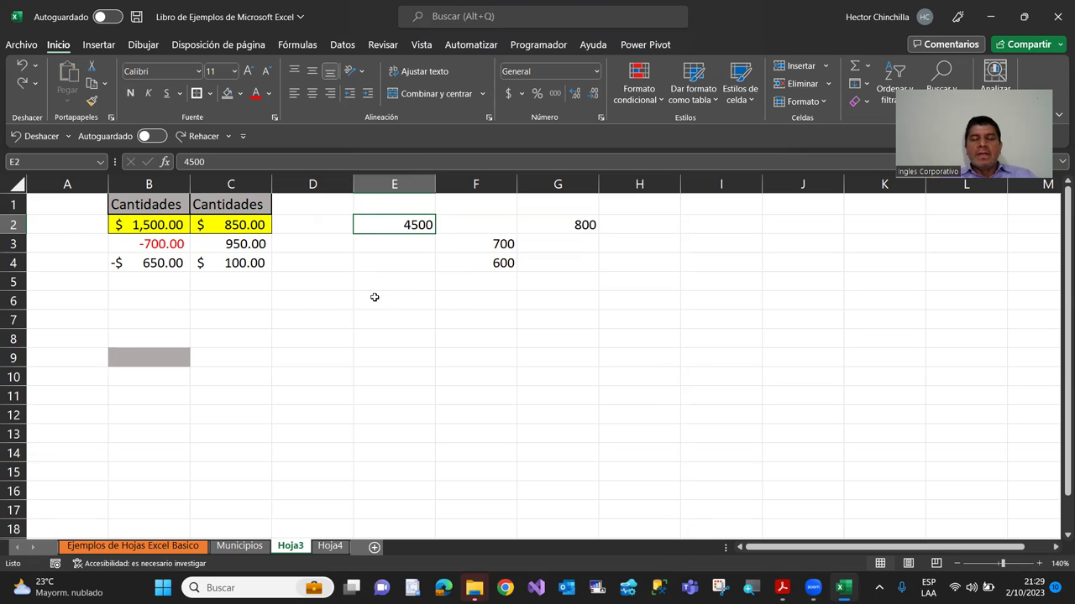
Paint C2's yellow accounting format onto E2, G2, F3, F4 and C4 with a locked Format Painter.
left_click(225, 225)
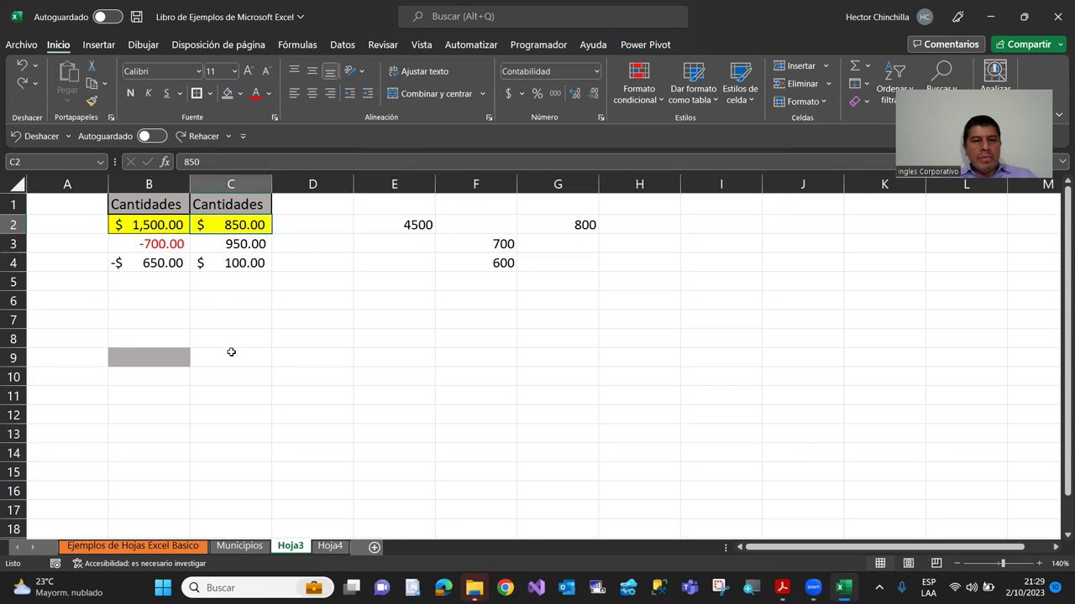
left_click(93, 101)
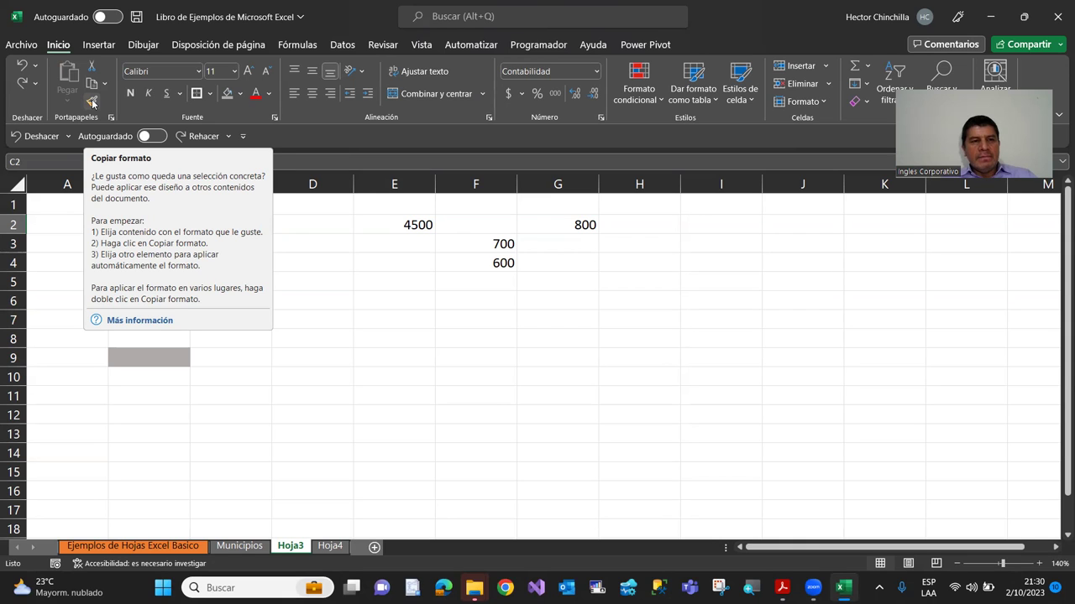
left_click(92, 101)
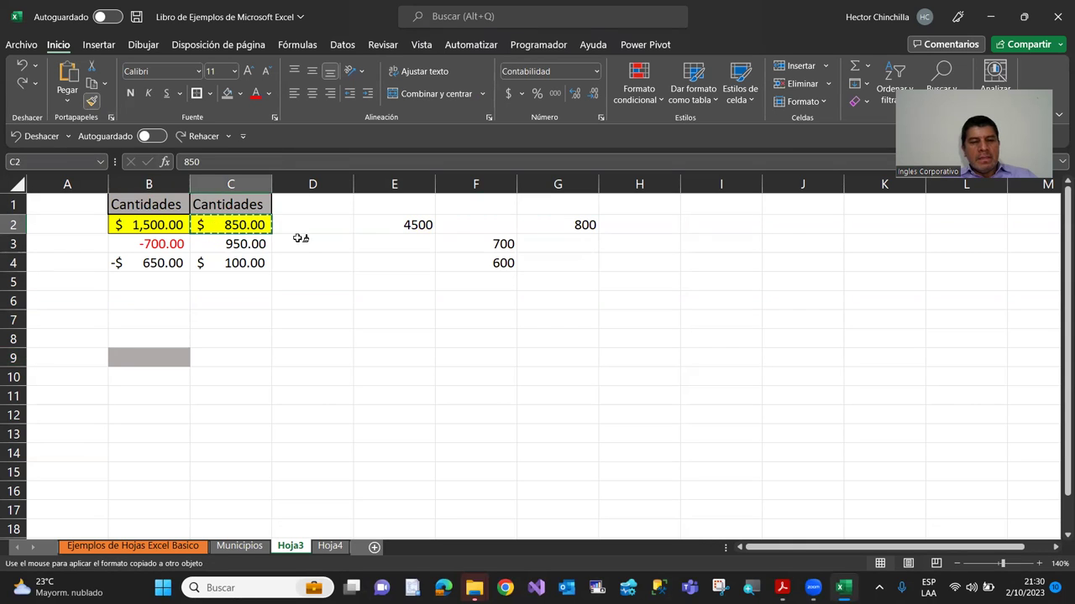
left_click(387, 222)
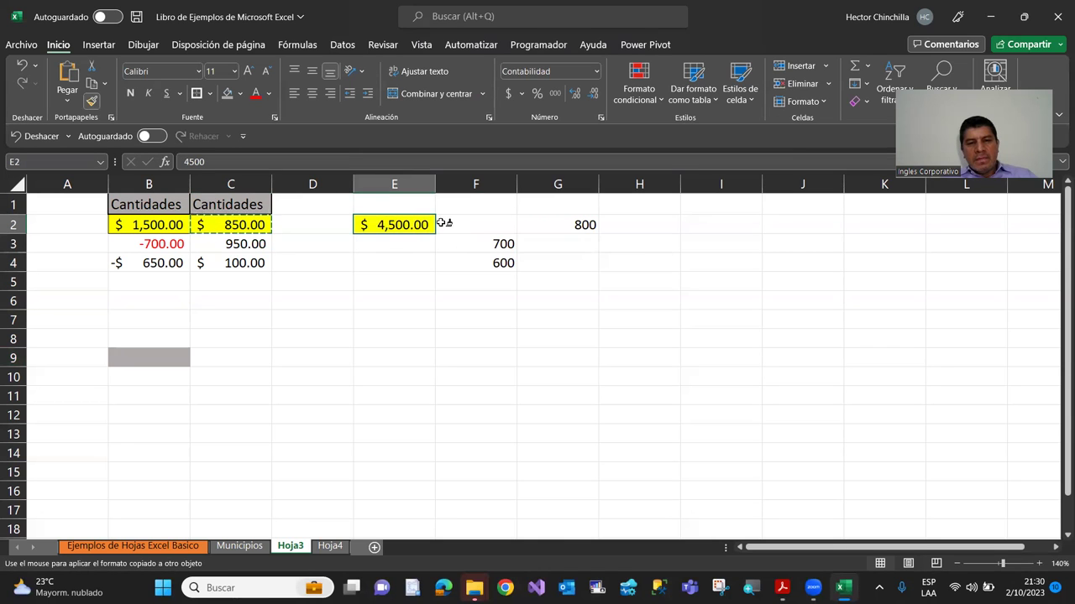
left_click(554, 225)
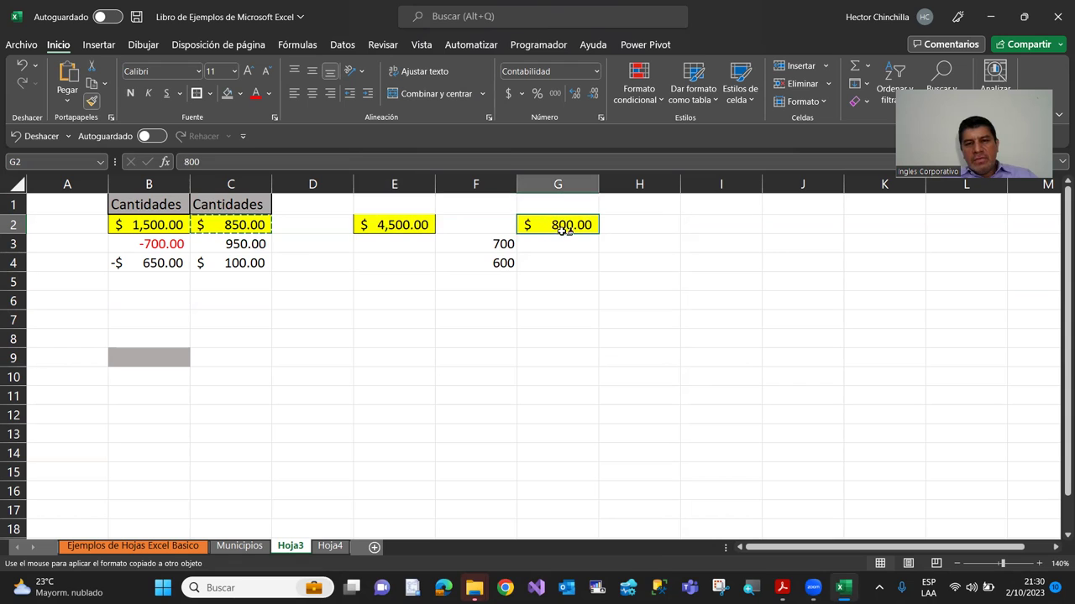
left_click(485, 244)
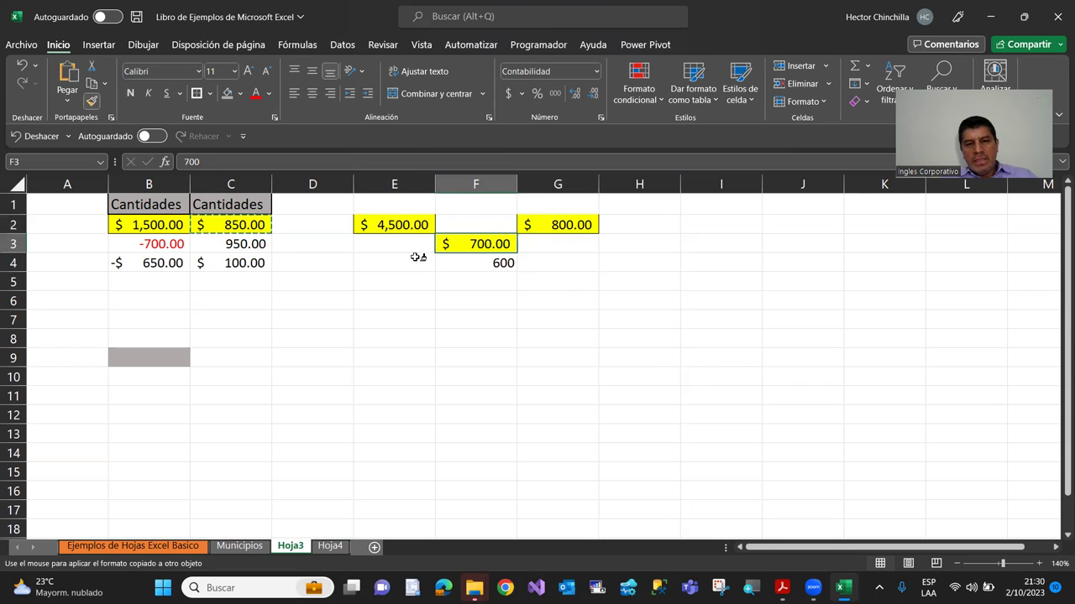
left_click(479, 262)
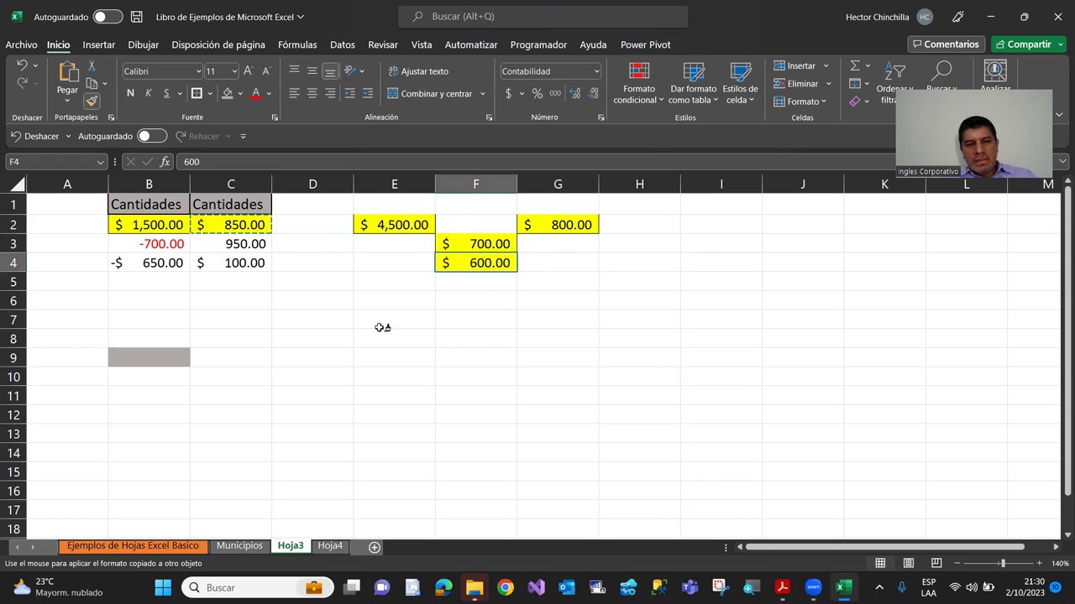
left_click(224, 264)
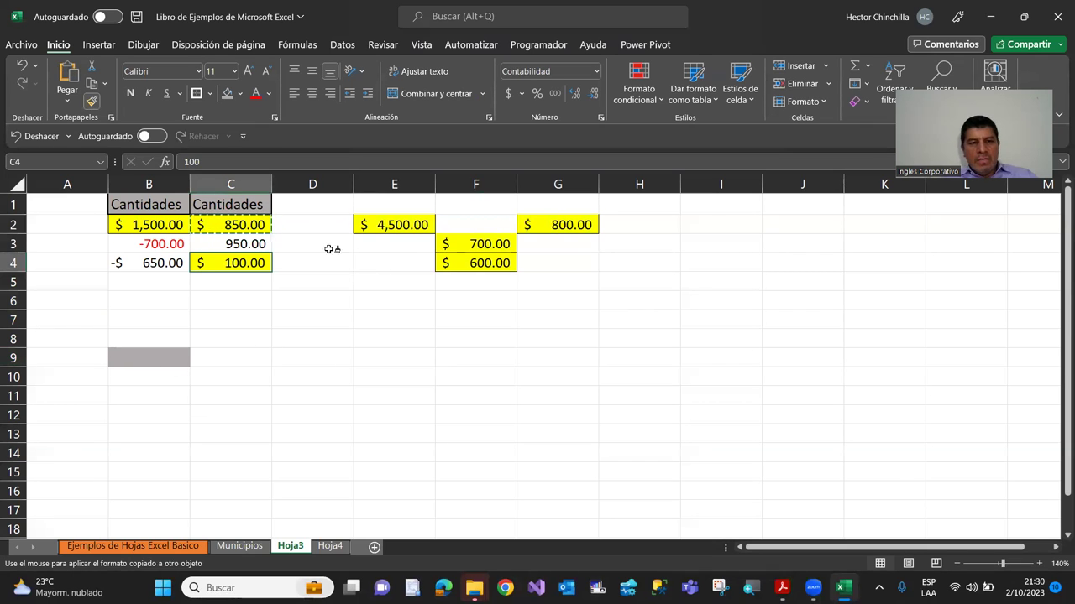
key("Escape")
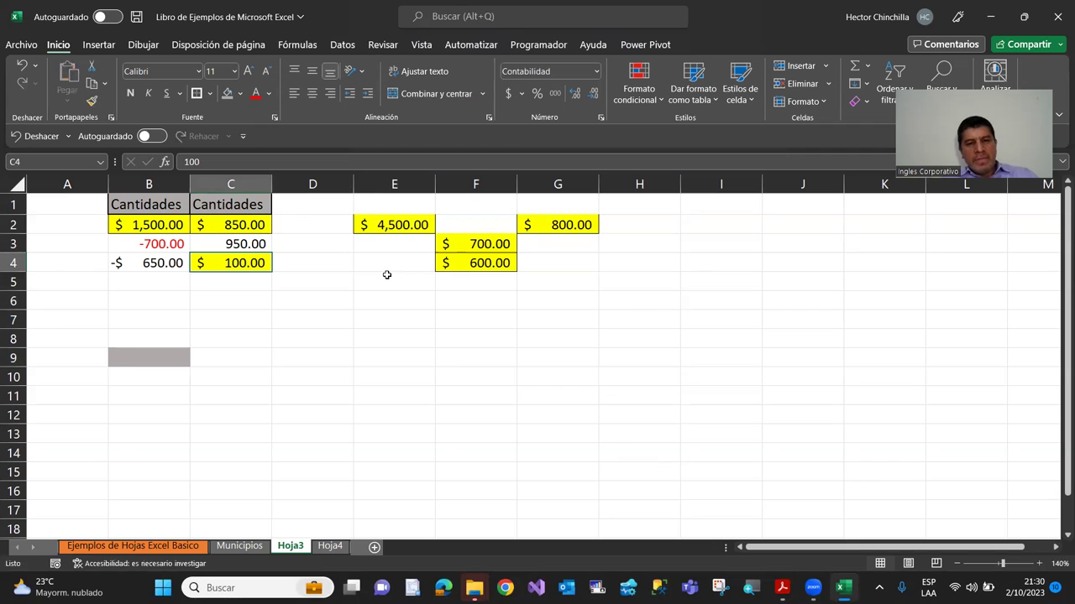
left_click(282, 305)
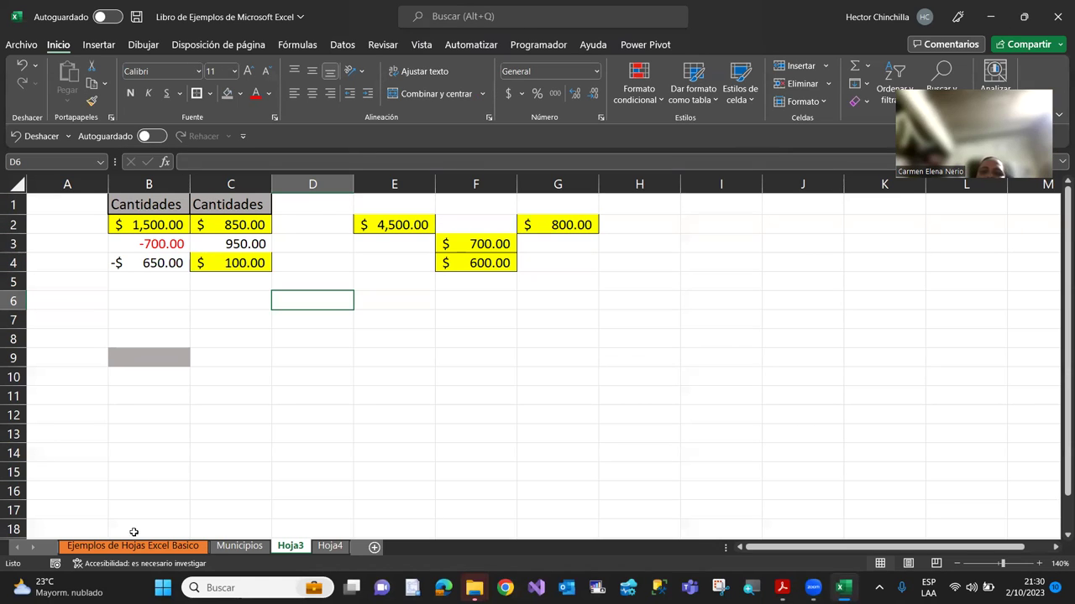
left_click(236, 333)
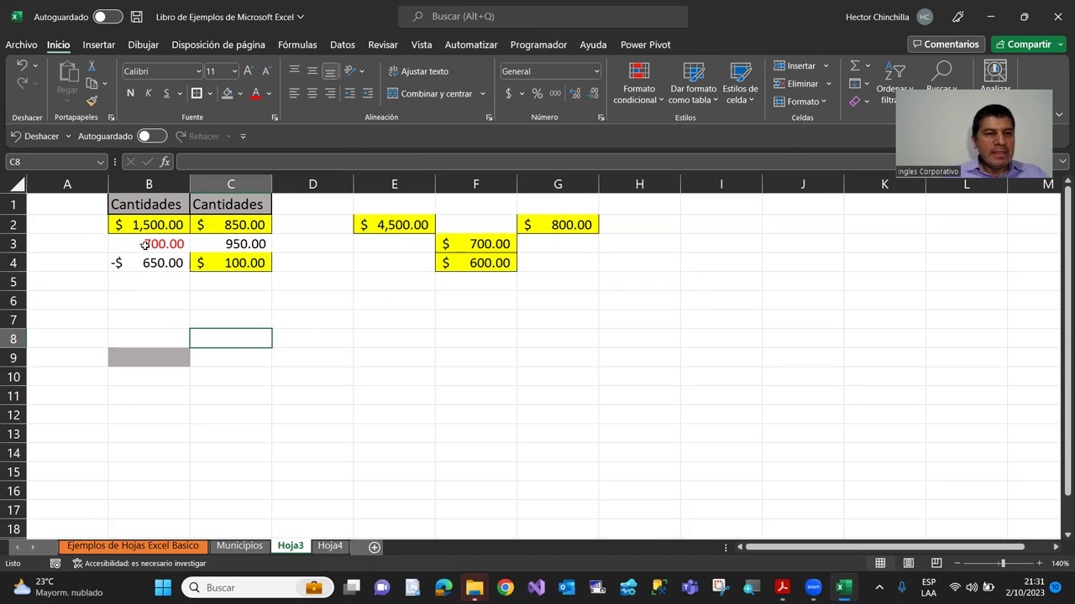
left_click(145, 243)
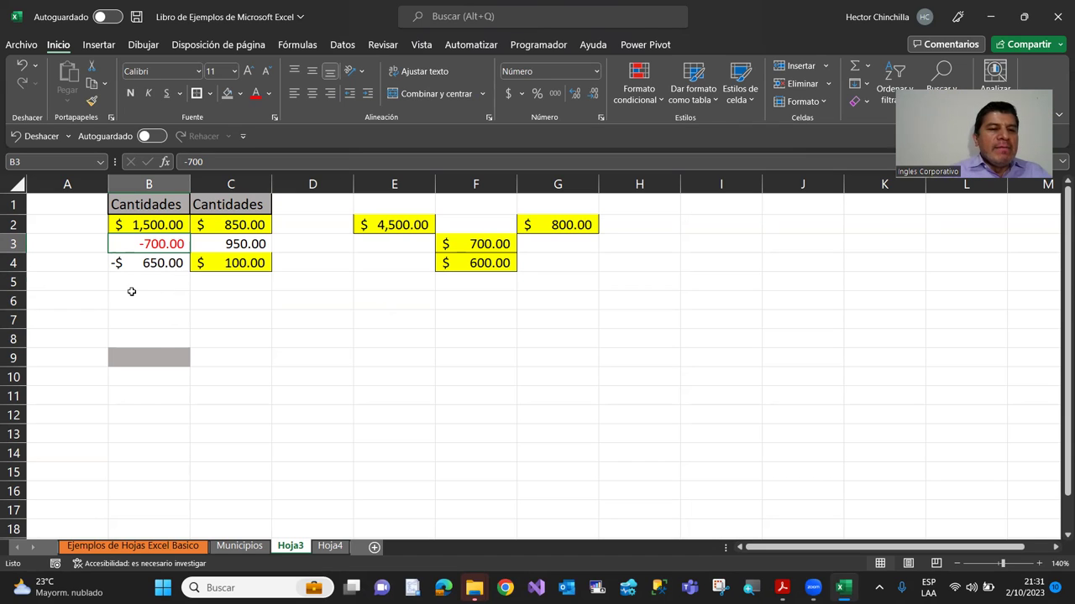
left_click(132, 292)
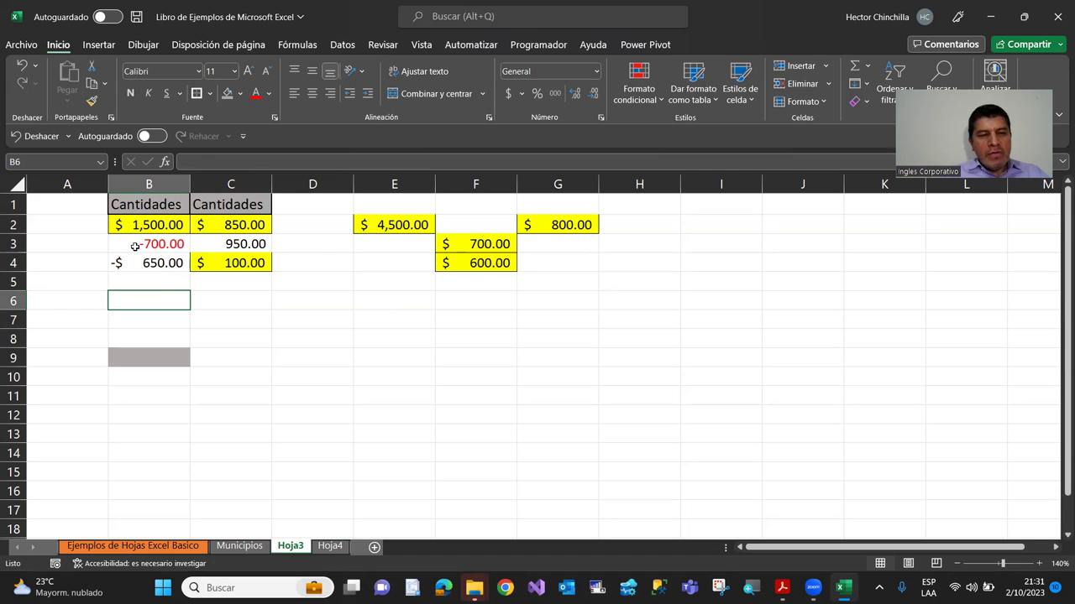
left_click(136, 245)
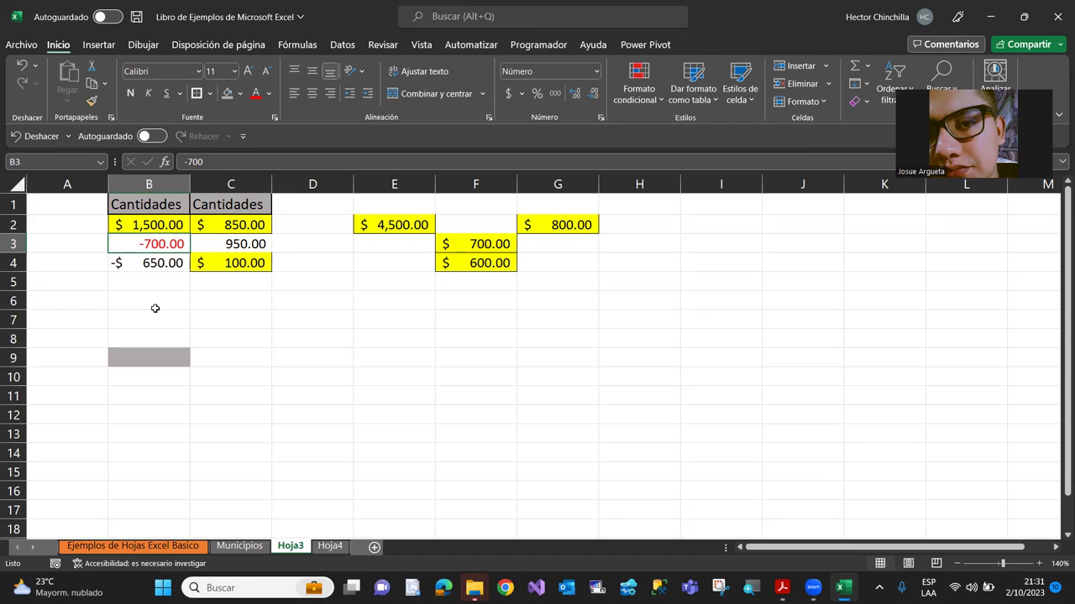
left_click(134, 267)
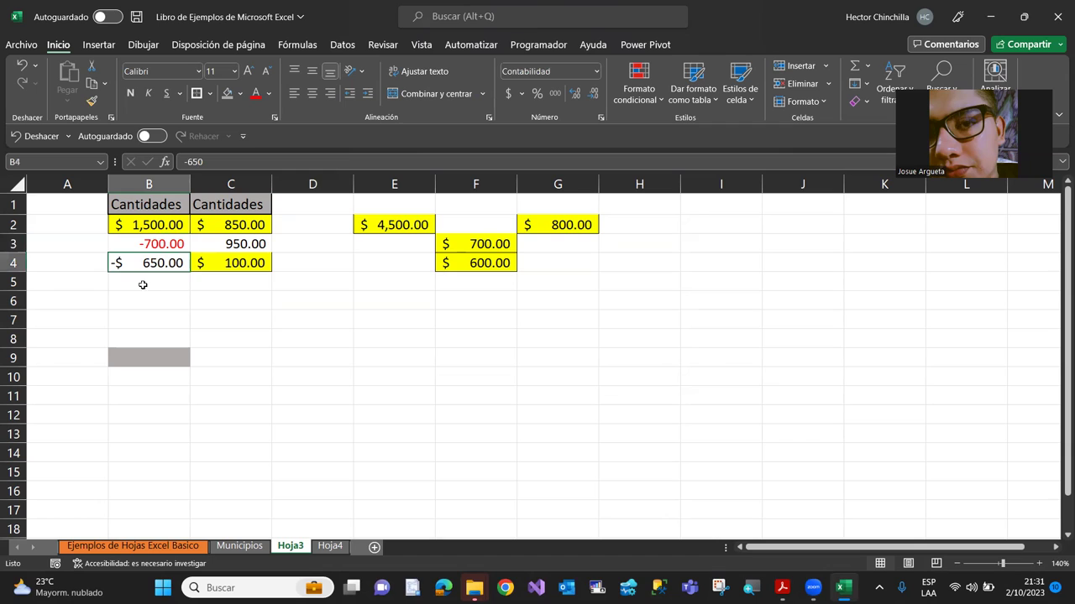
left_click(140, 247)
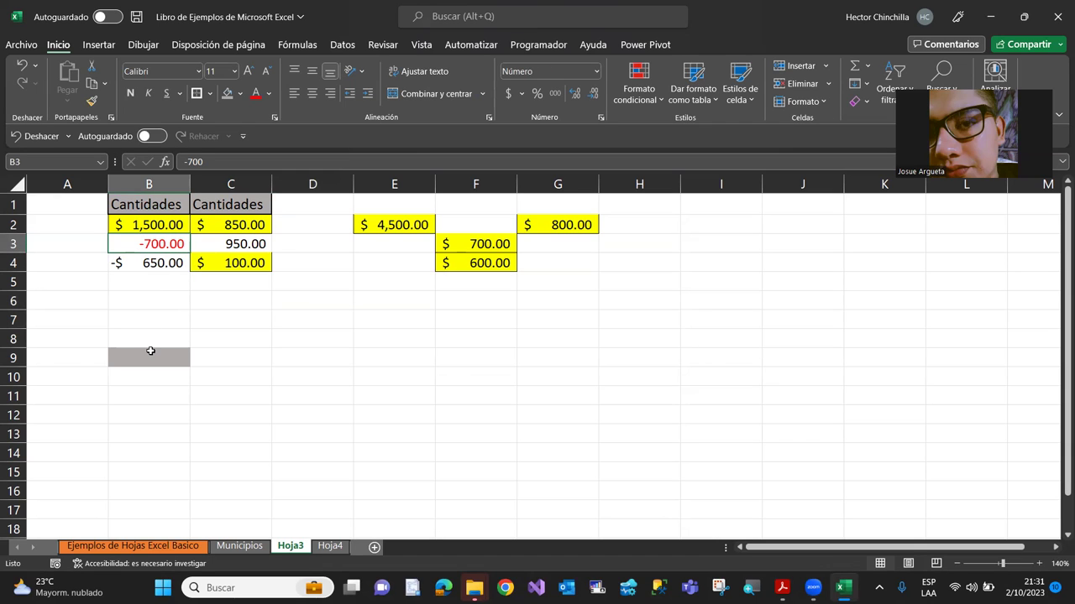
left_click(152, 221)
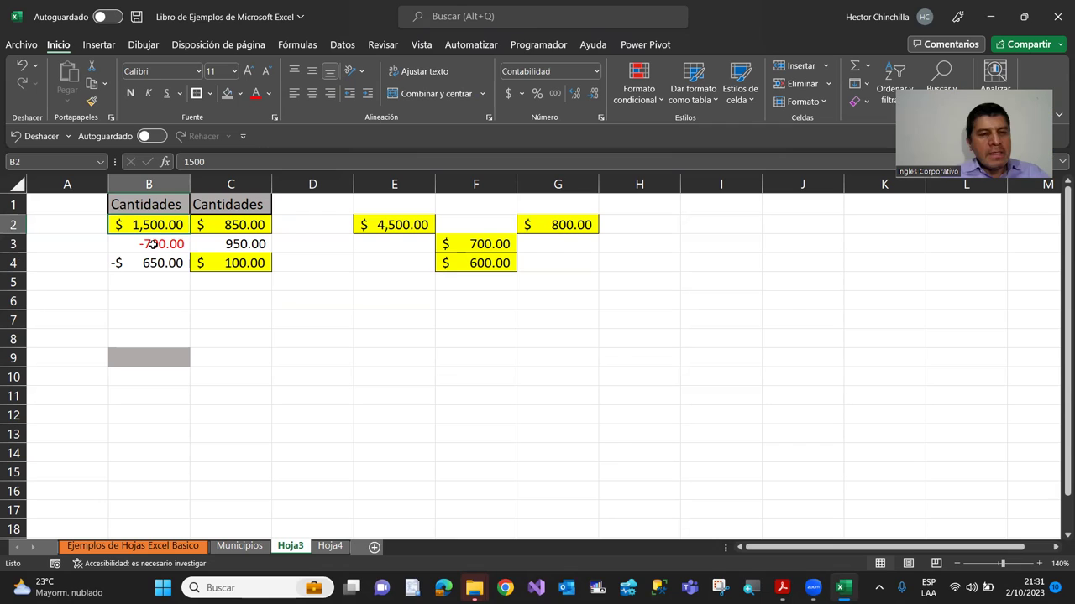
left_click(152, 244)
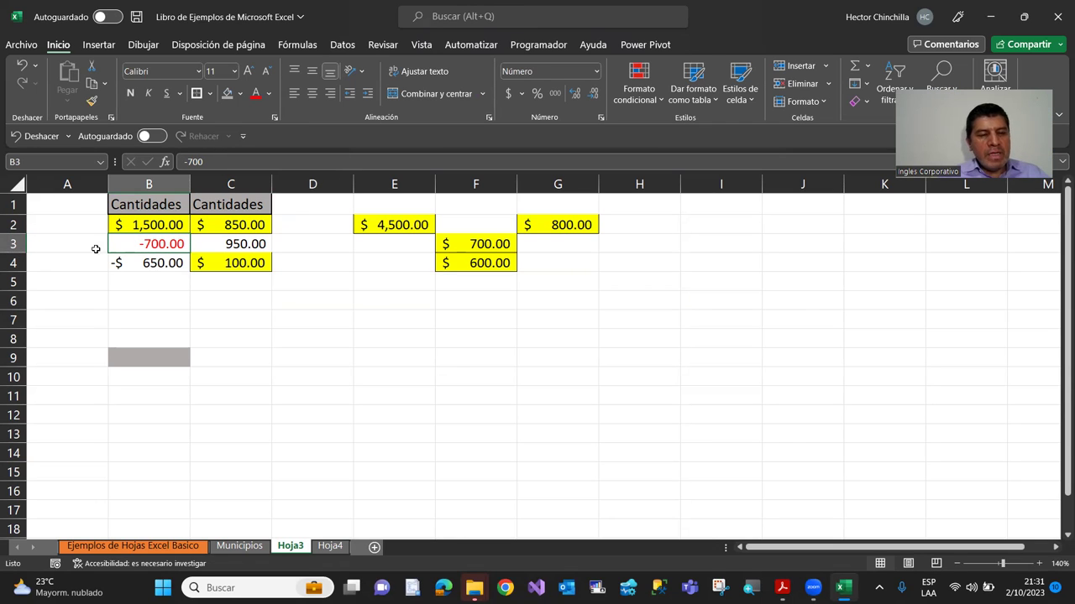
Type -500 into cell B6 and reselect it.
left_click(149, 282)
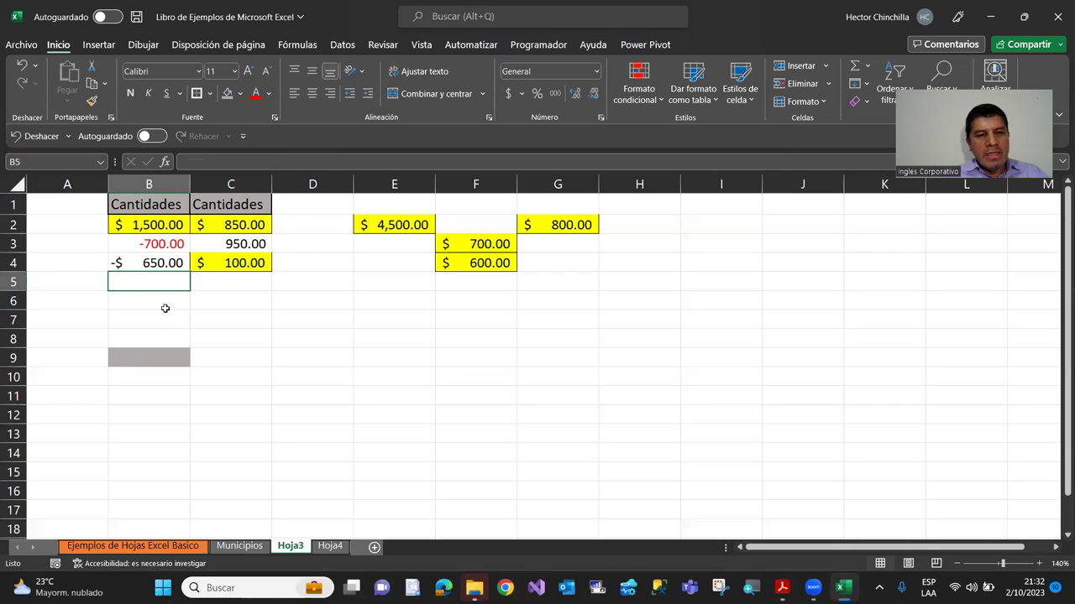
left_click(161, 304)
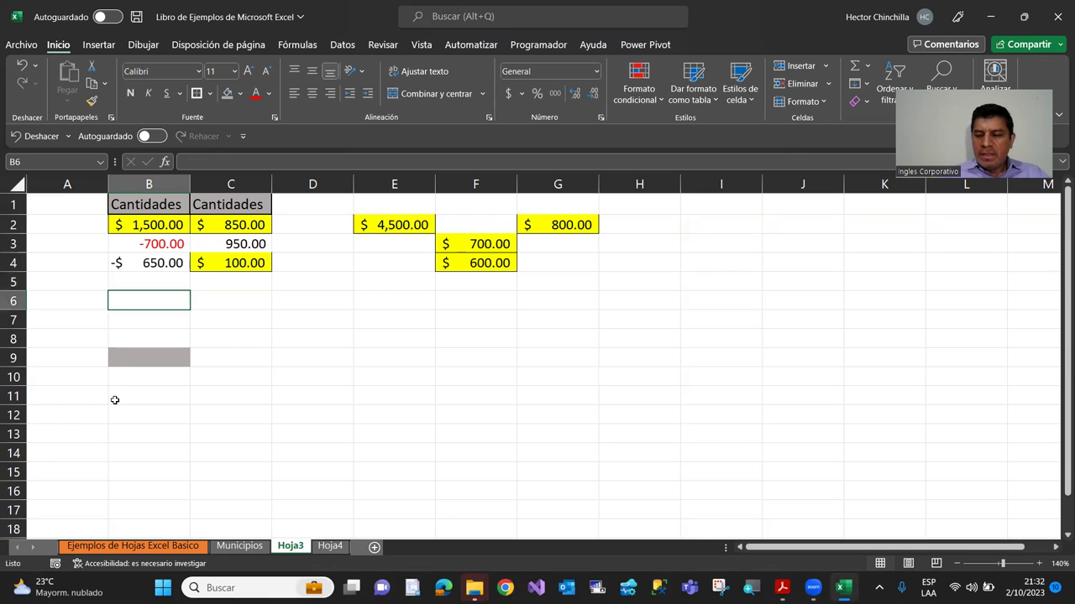
type("-500")
key("Return")
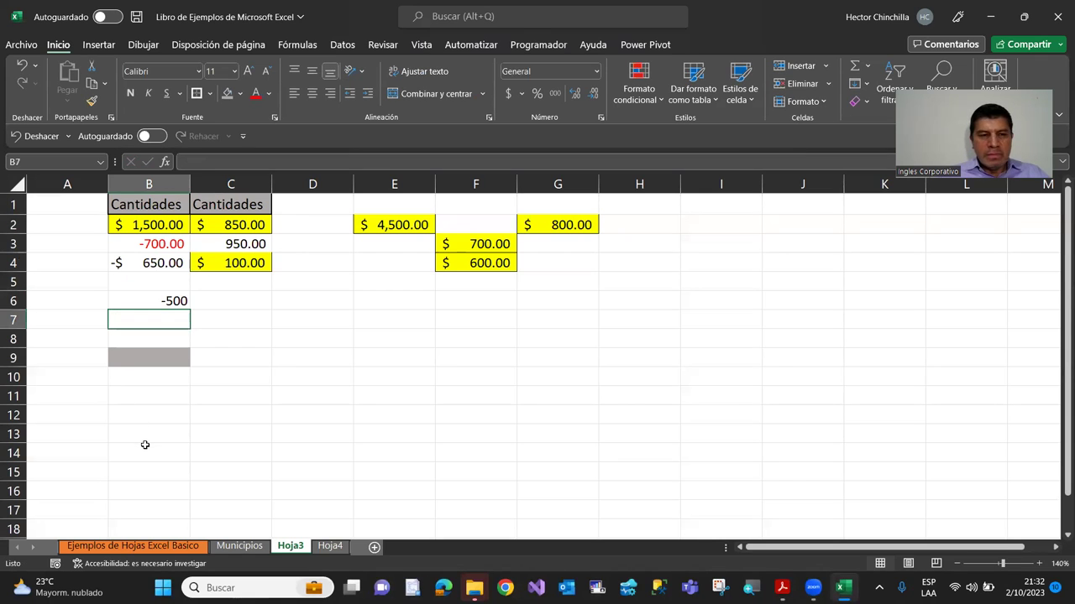
key("Up")
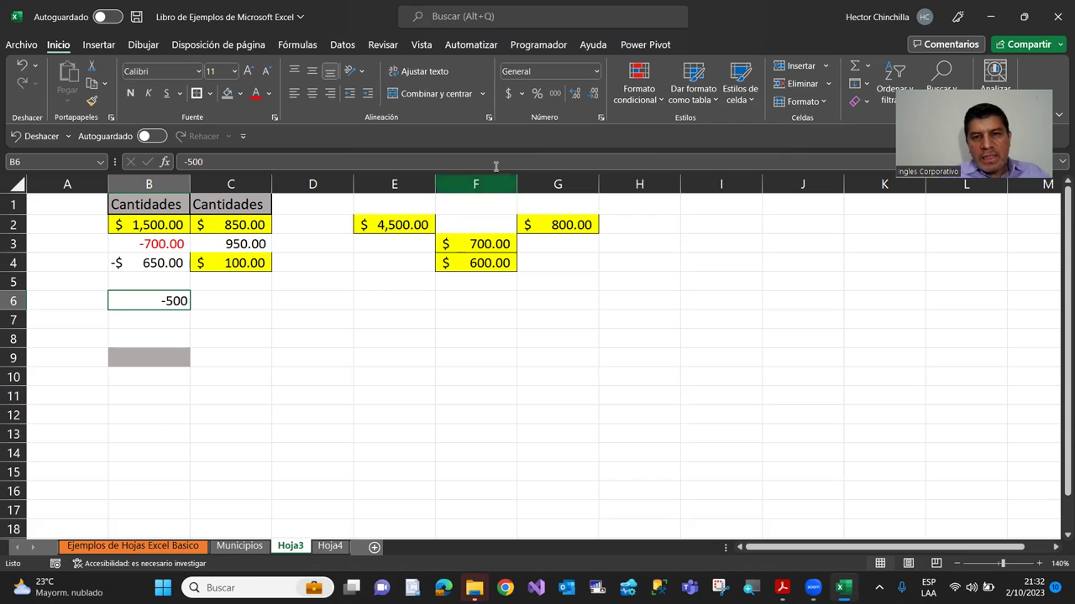
Format B6 as Número with two decimals and the red -1234.10 negative style.
left_click(600, 120)
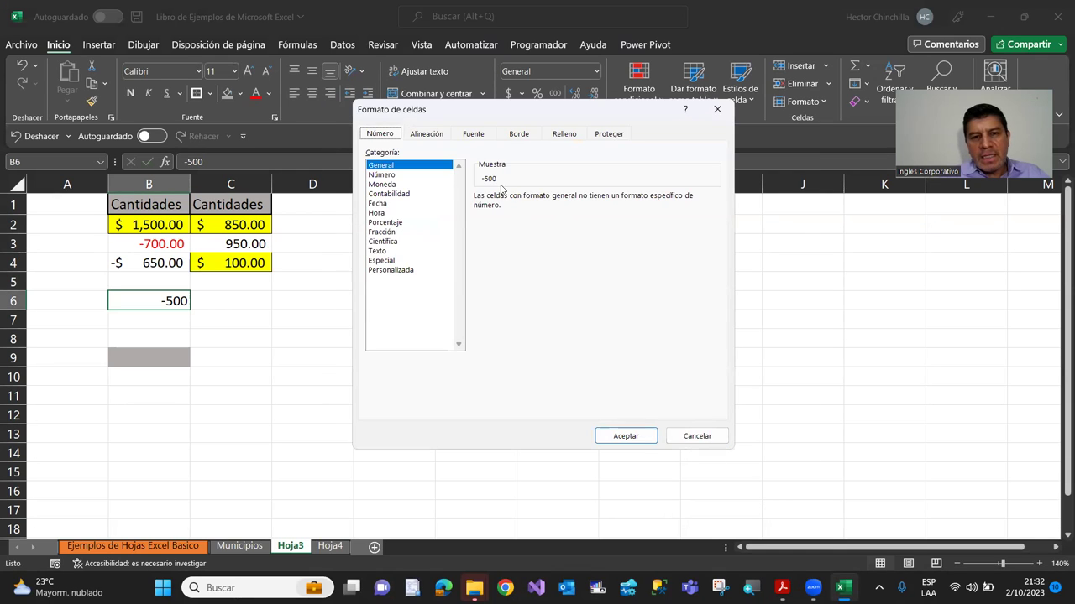
left_click(383, 175)
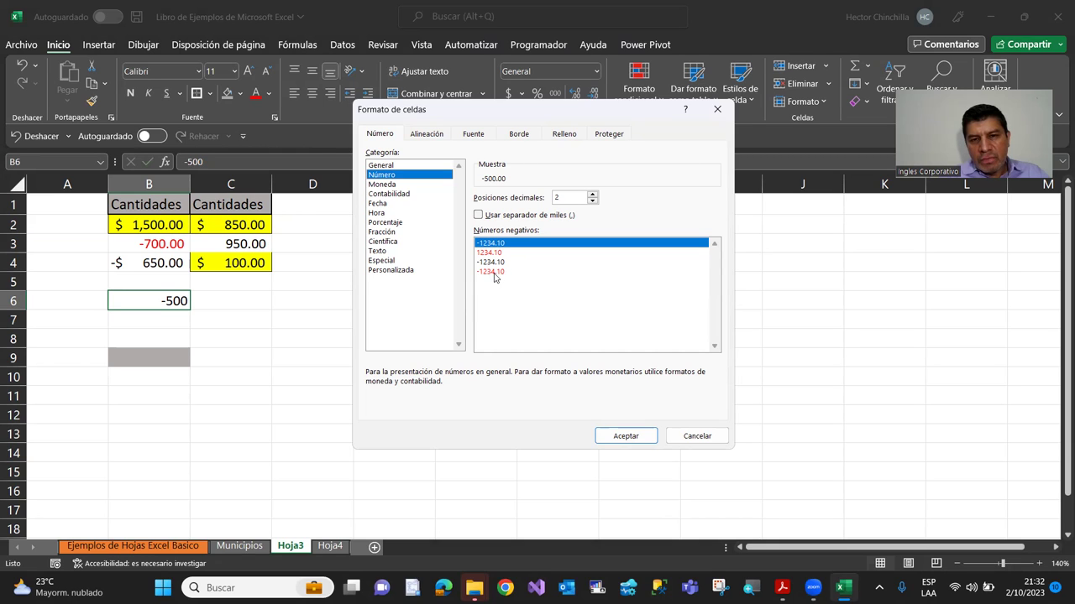
left_click(494, 272)
left_click(640, 436)
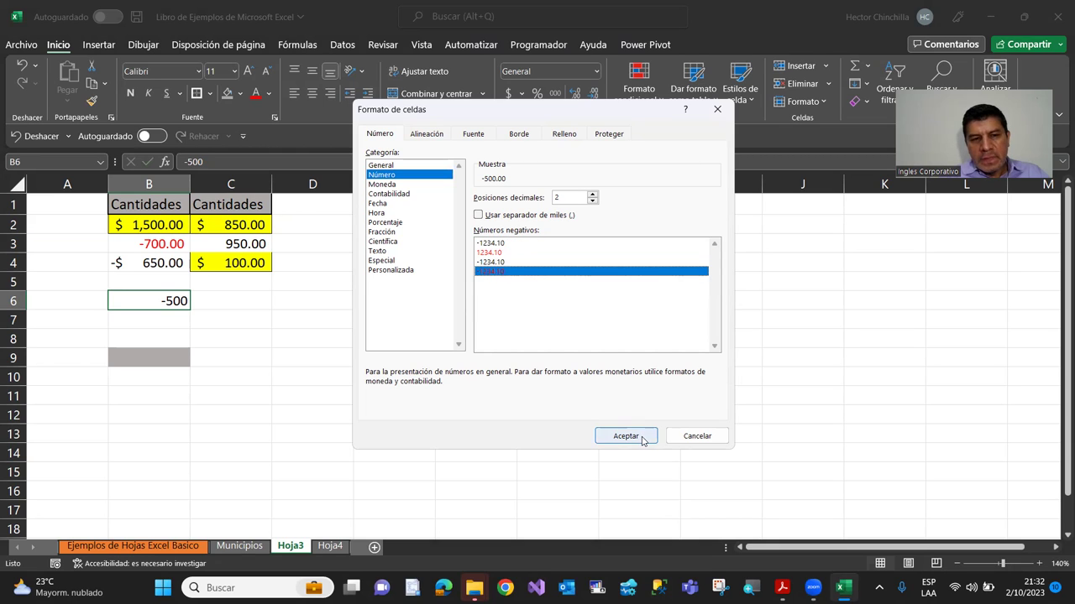
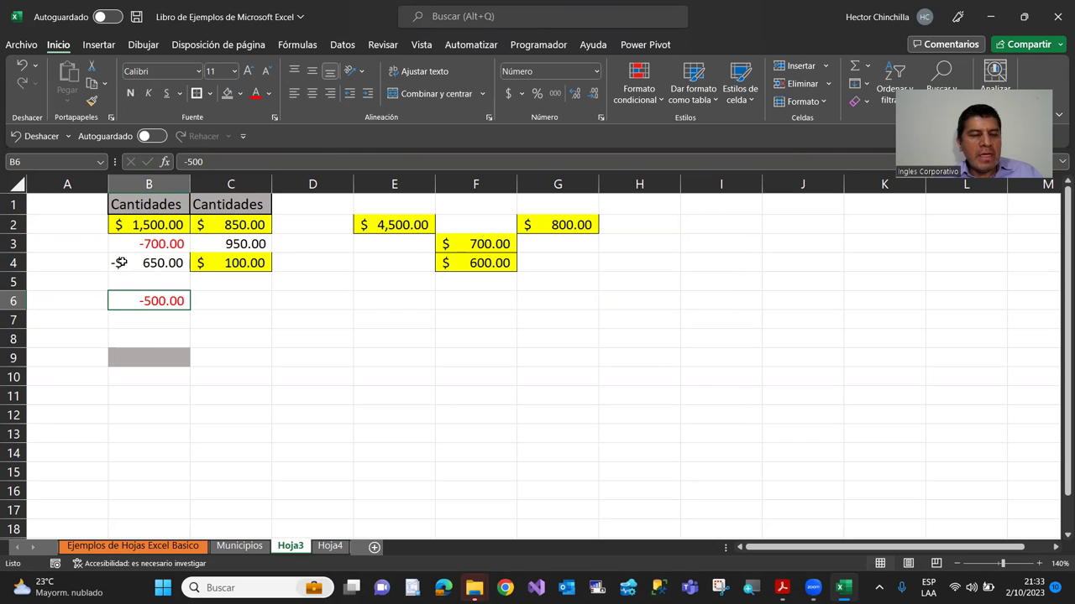
Format B6 as Moneda currency with red negatives, so it shows -$500.00.
left_click(600, 120)
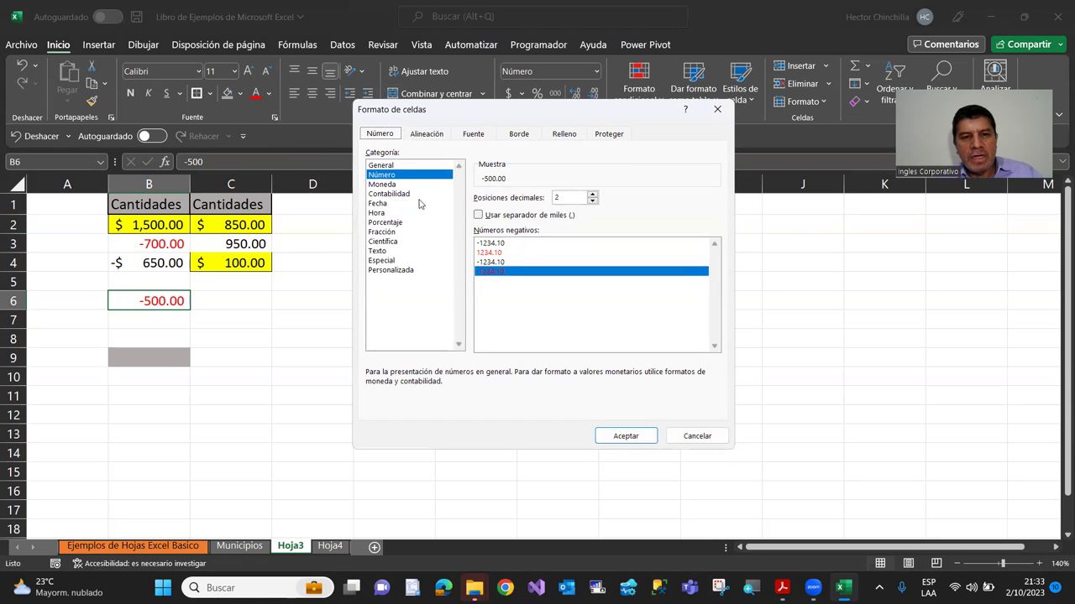
left_click(384, 185)
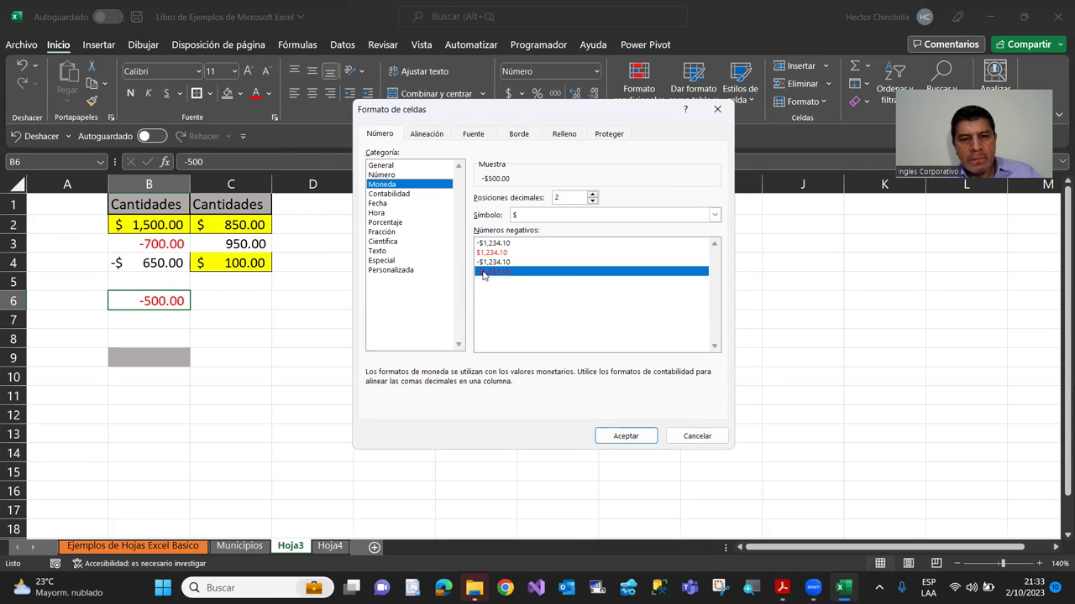
key("Return")
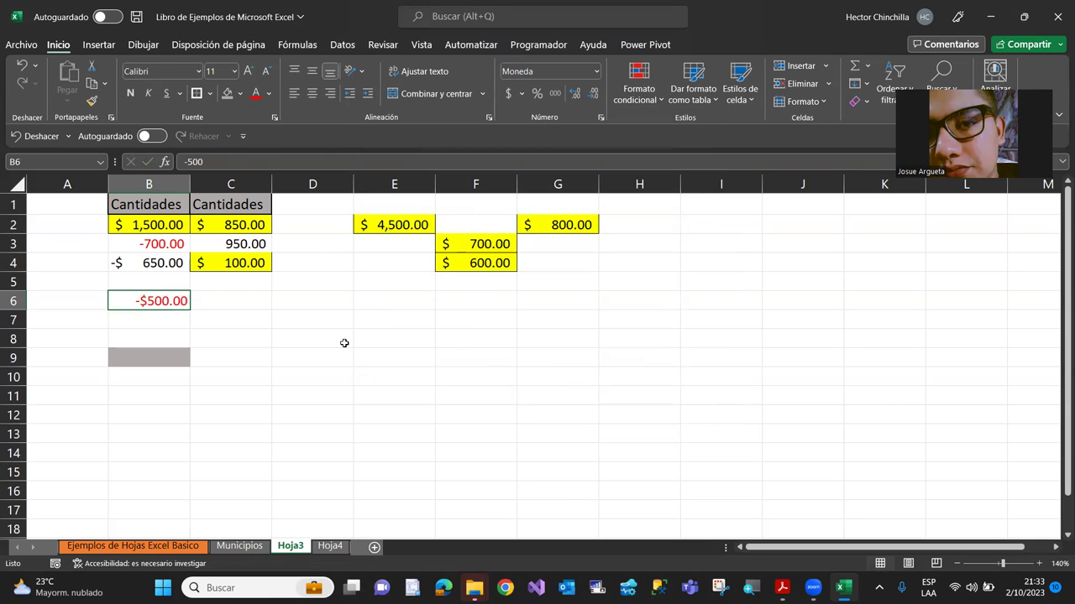
Inspect the formats of nearby cells C6, B7, B4, E6 and D3, ending back on B6.
left_click(213, 307)
left_click(139, 304)
left_click(128, 408)
left_click(138, 322)
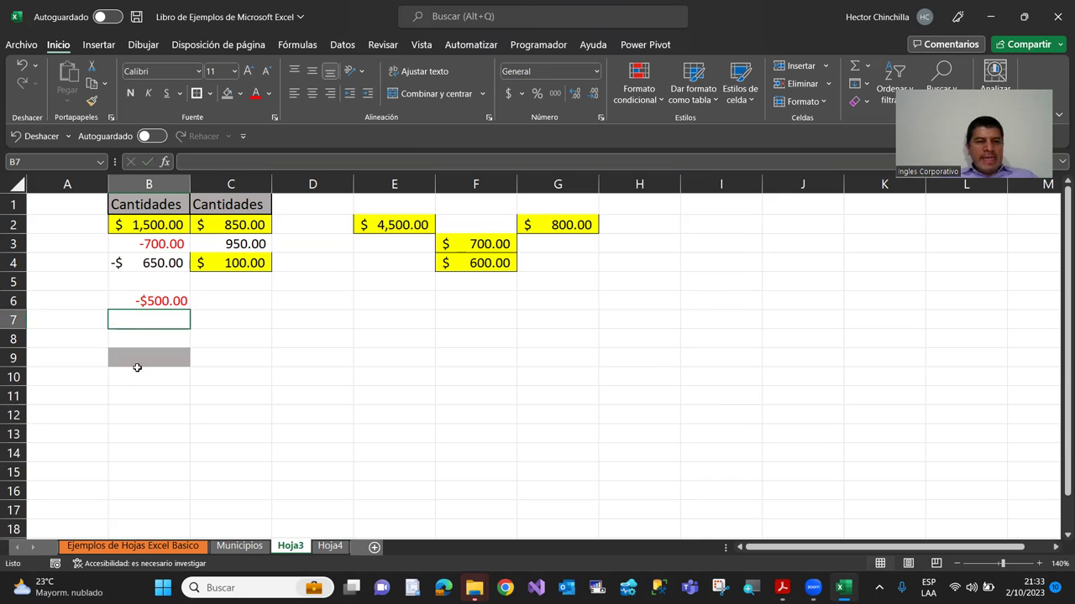
key("Up")
key("Up")
key("Up")
key("Up")
key("Up")
key("Up")
key("Down")
key("Down")
key("Down")
key("Down")
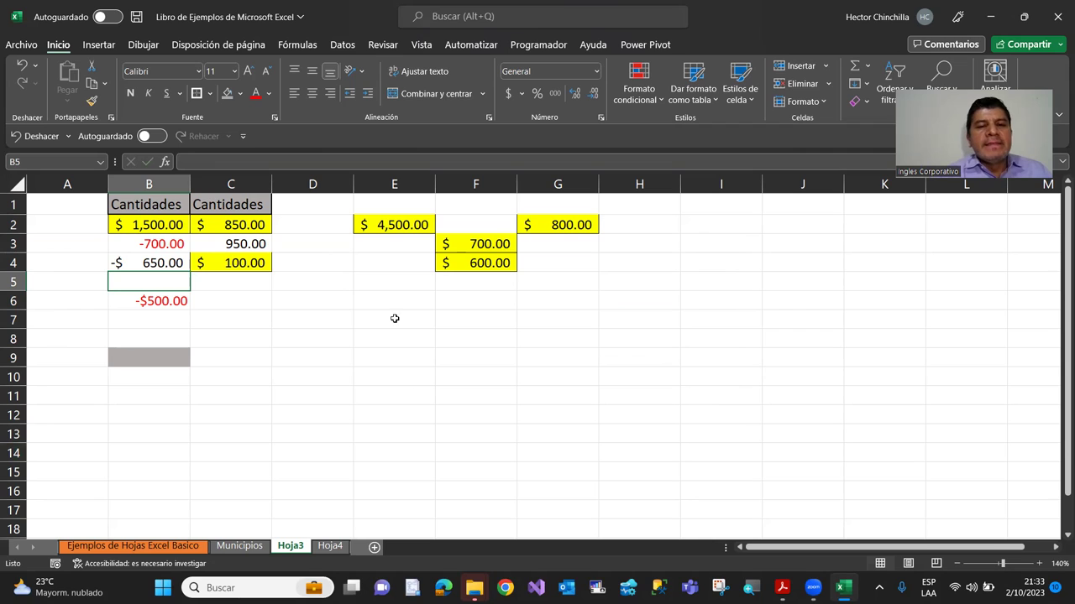
left_click(356, 296)
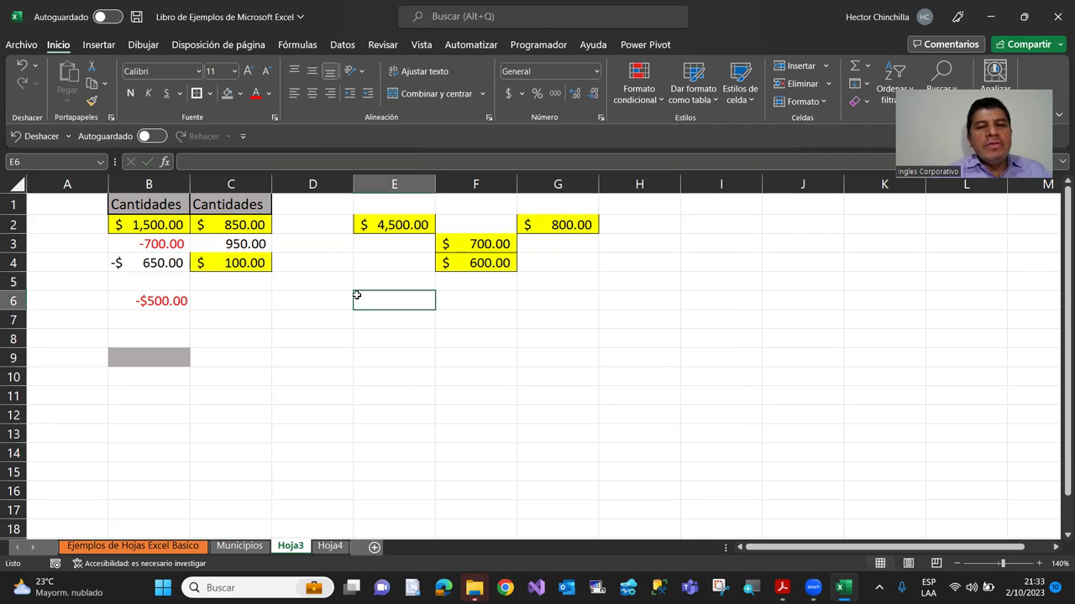
left_click(301, 246)
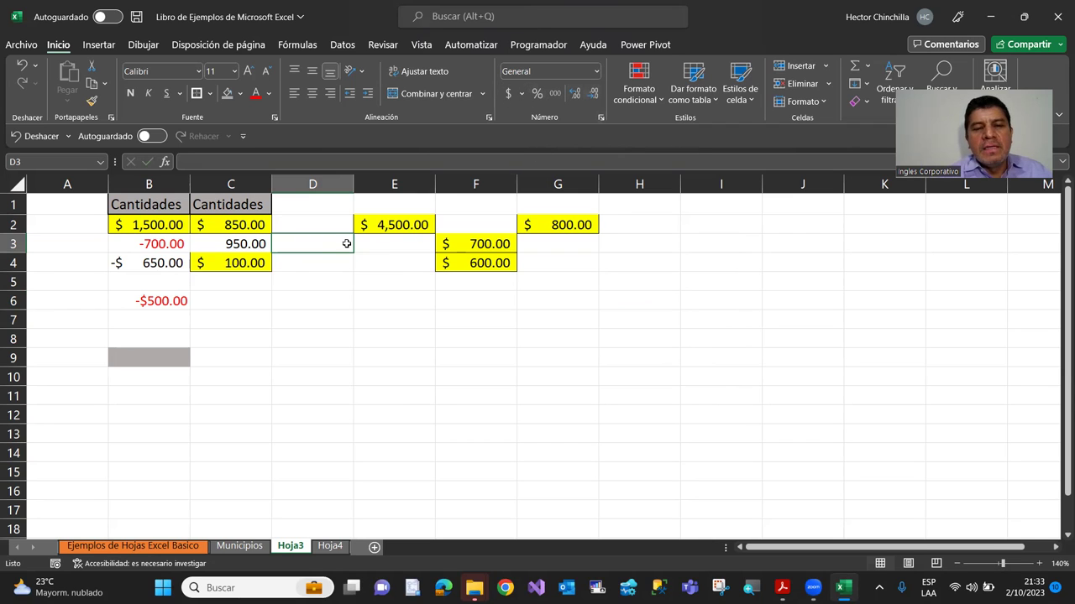
left_click(163, 301)
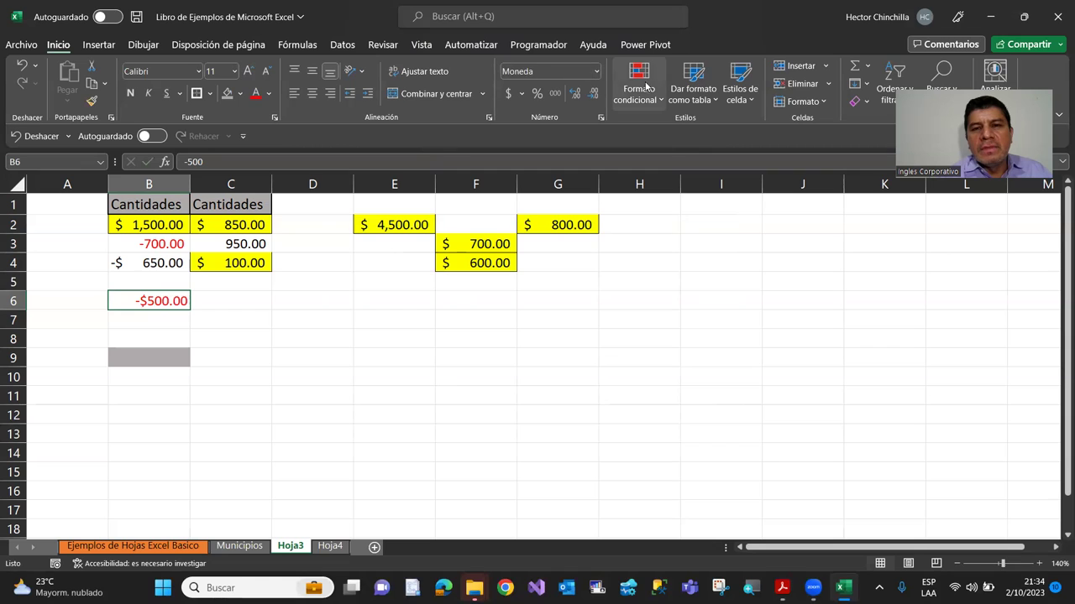
left_click(597, 71)
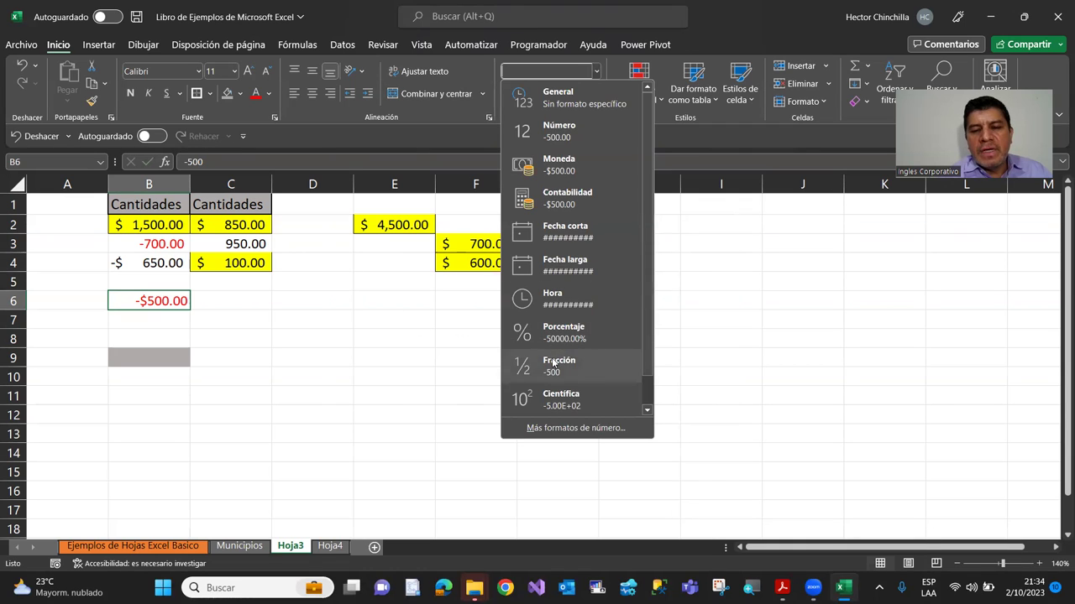
left_click(287, 286)
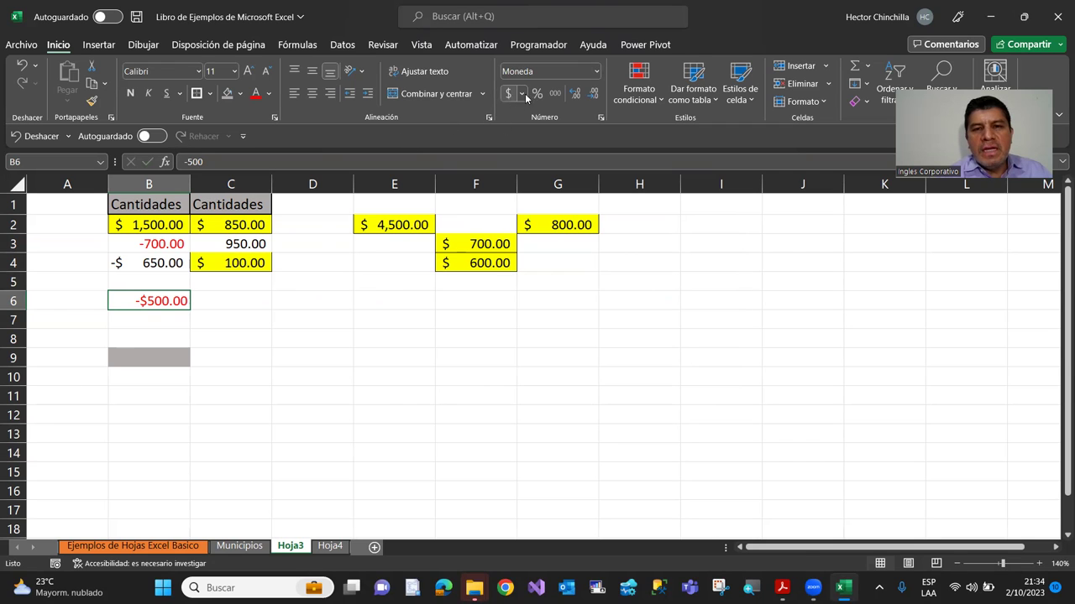
left_click(216, 303)
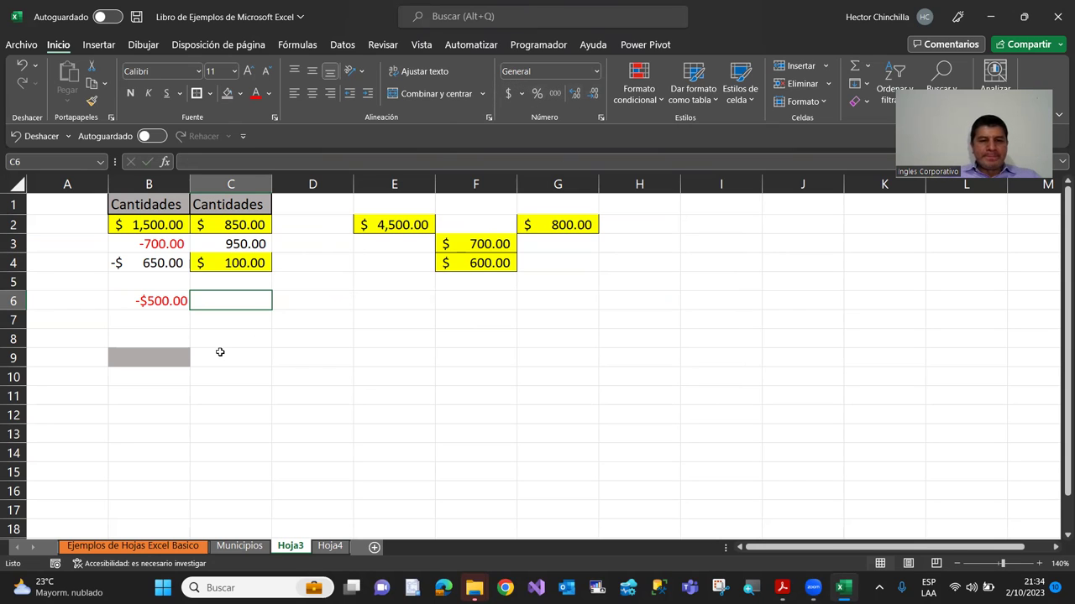
left_click(220, 352)
left_click(168, 324)
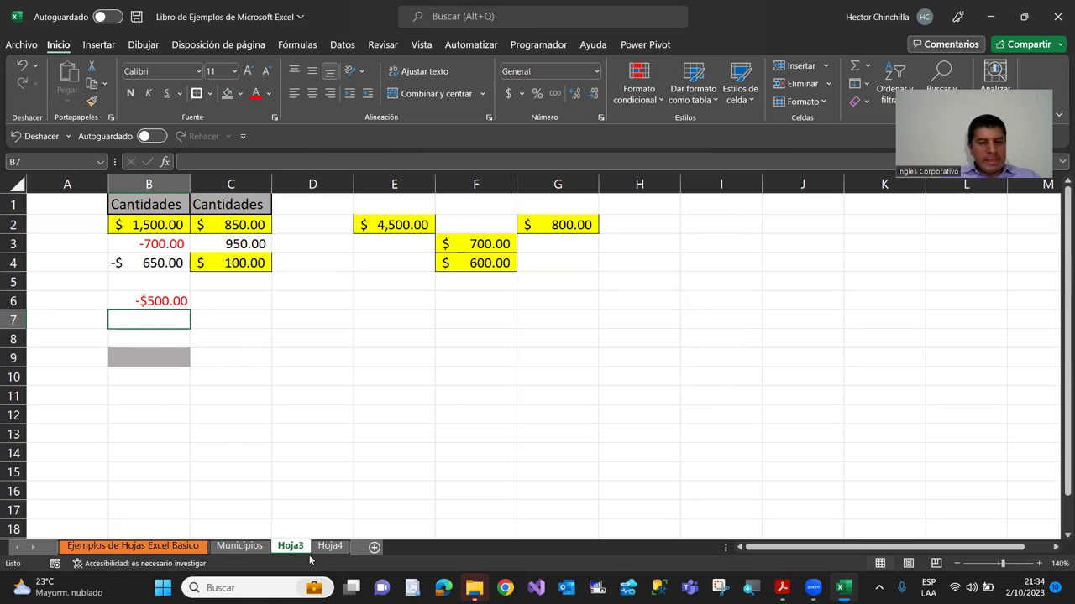
left_click(244, 548)
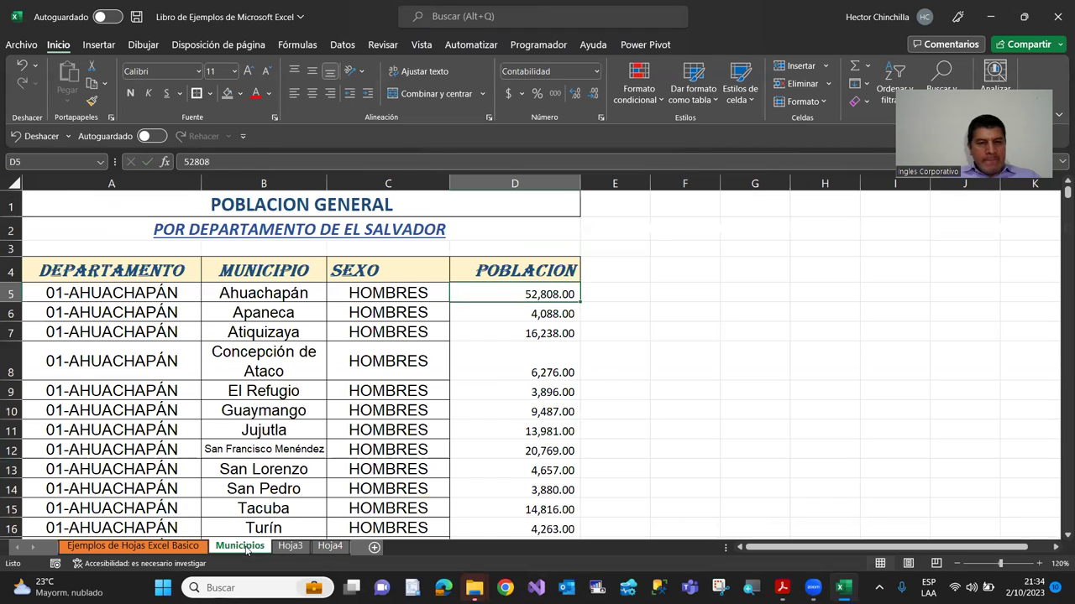
left_click(329, 547)
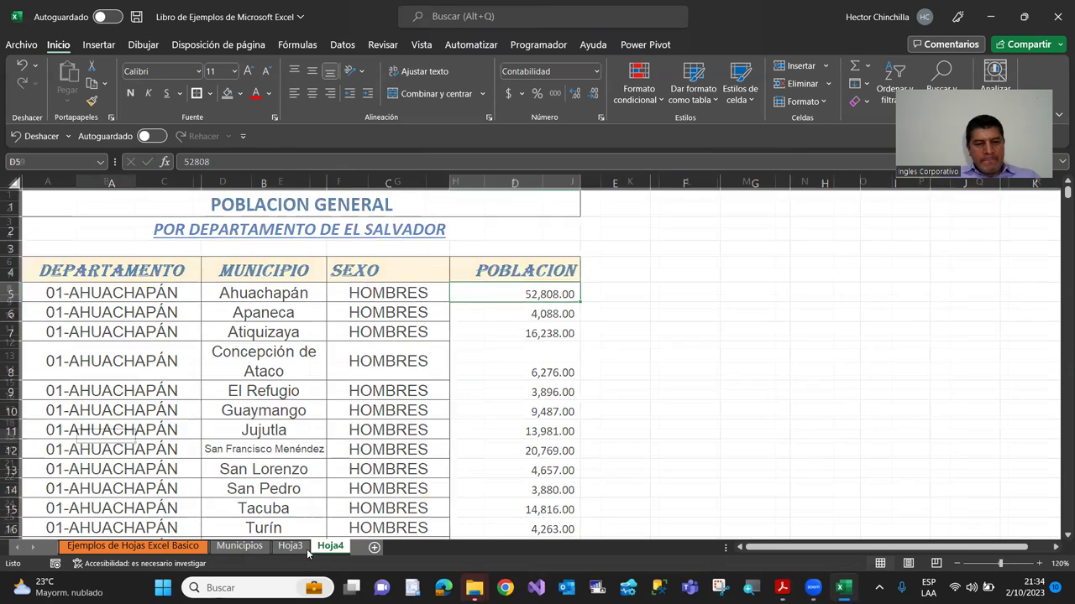
left_click(289, 547)
left_click_drag(79, 289, 67, 262)
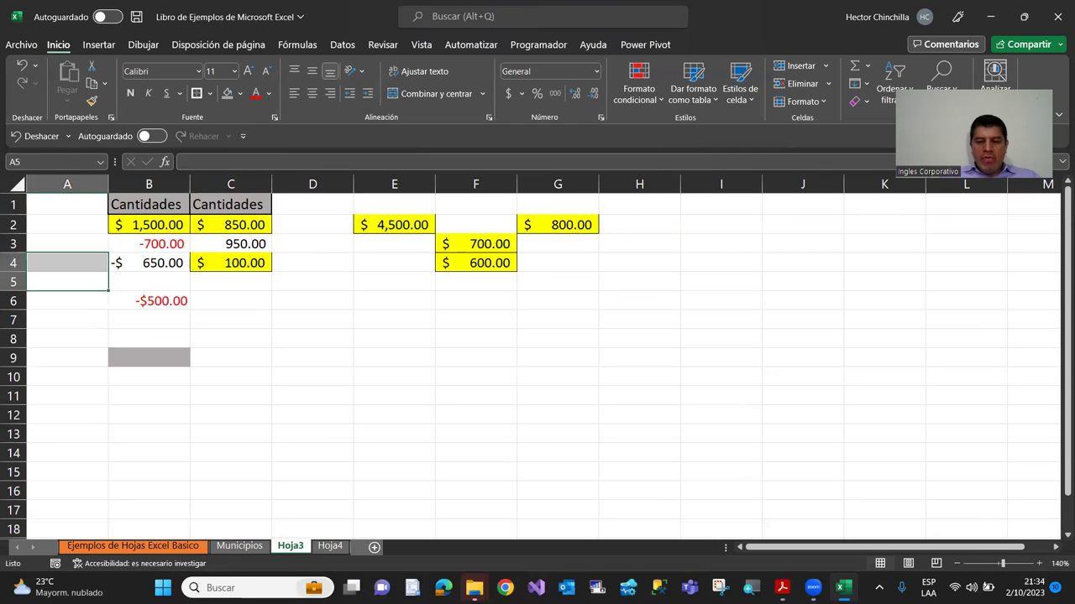
key("Up")
key("Up")
key("Up")
key("Up")
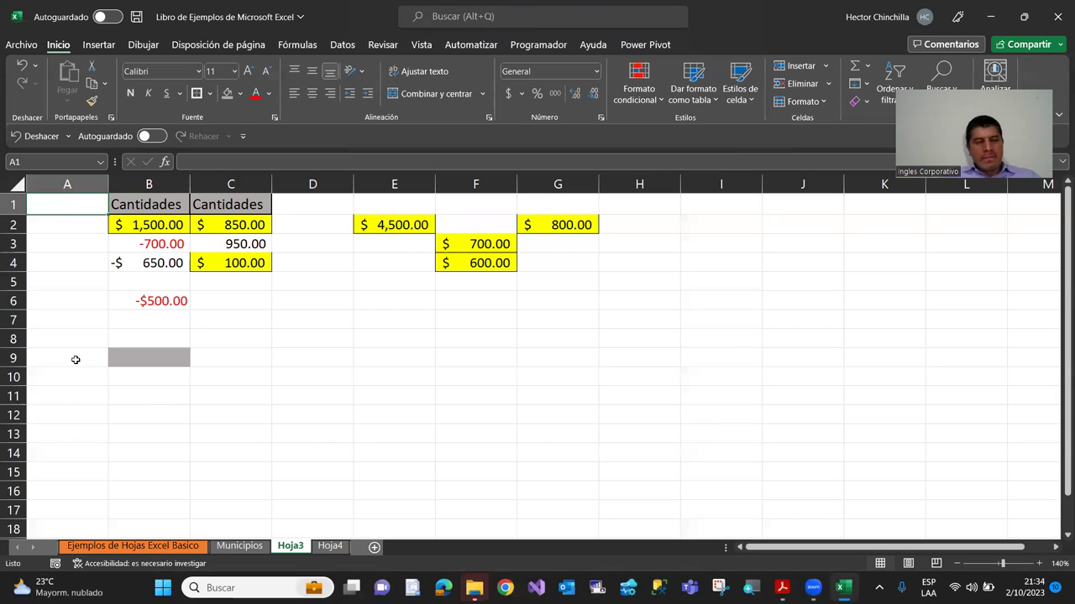
Enter the header Nombre in A1 and a person's first name in A2.
type("Hector")
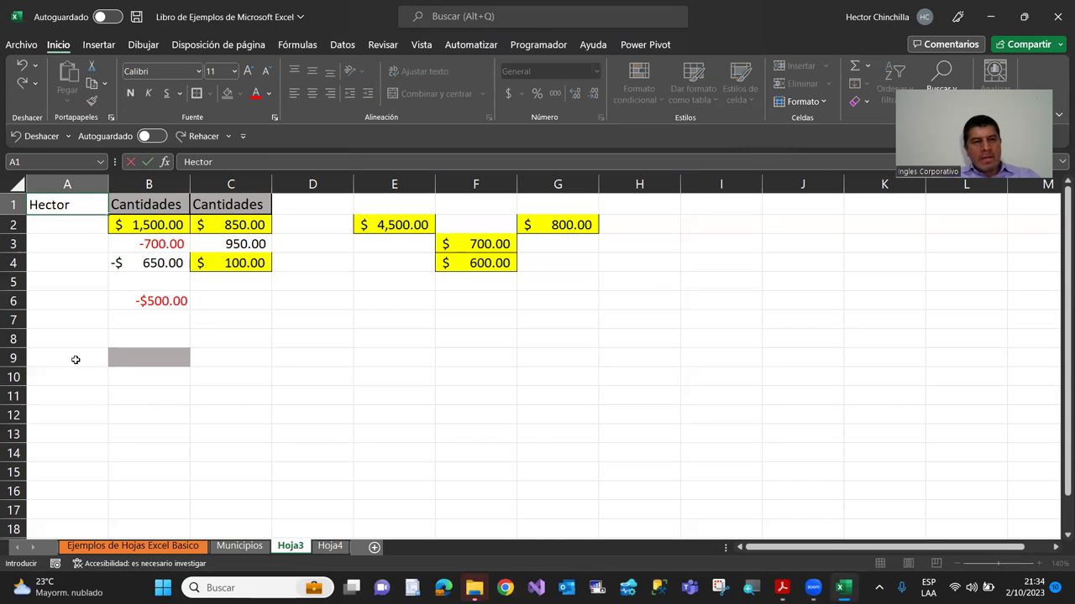
key("Return")
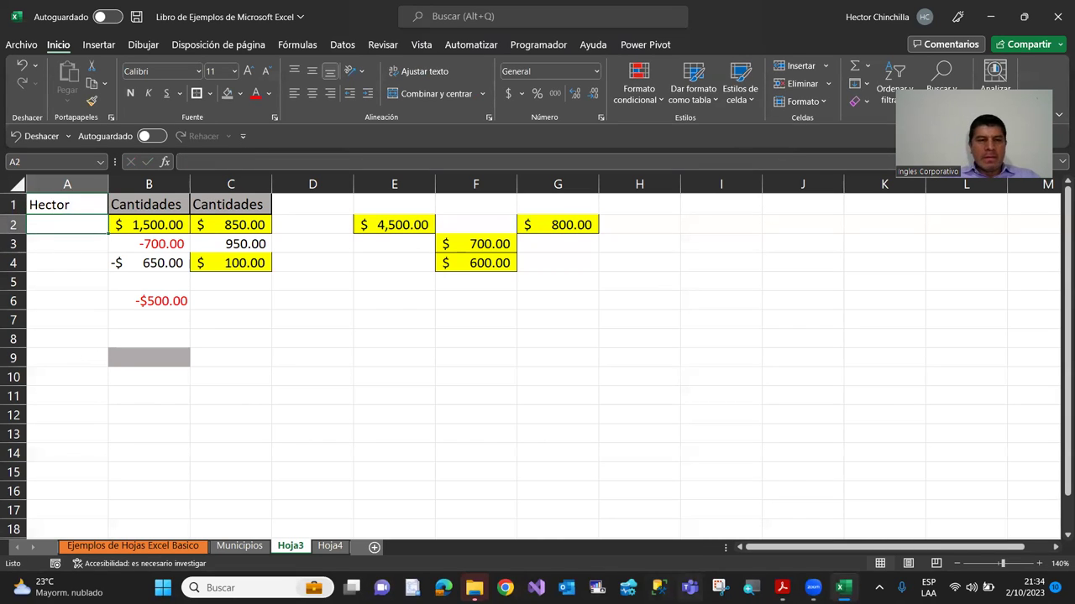
key("Up")
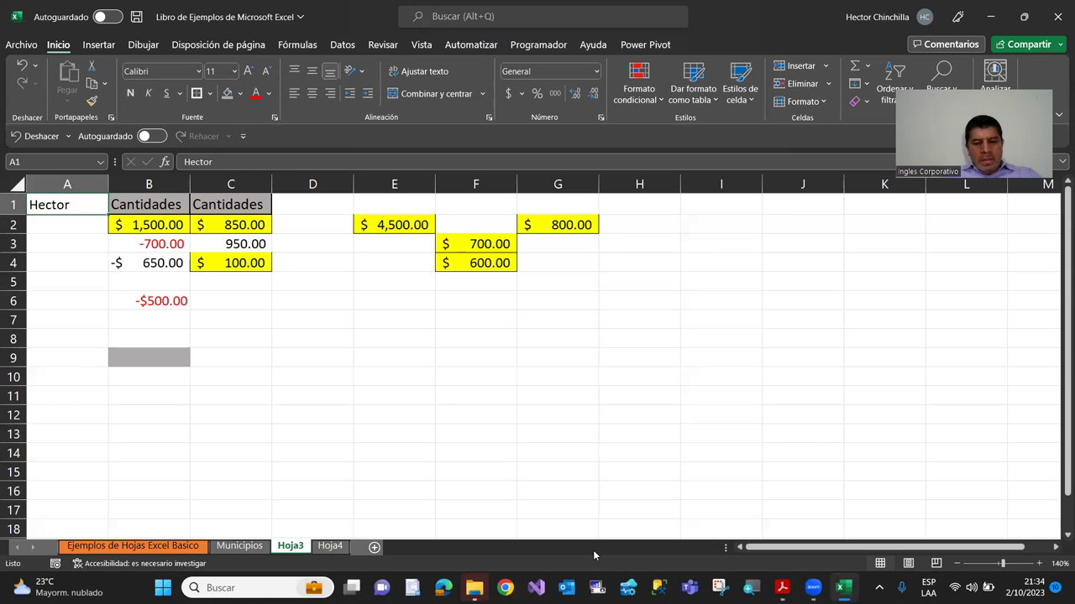
type("Nombre")
key("Return")
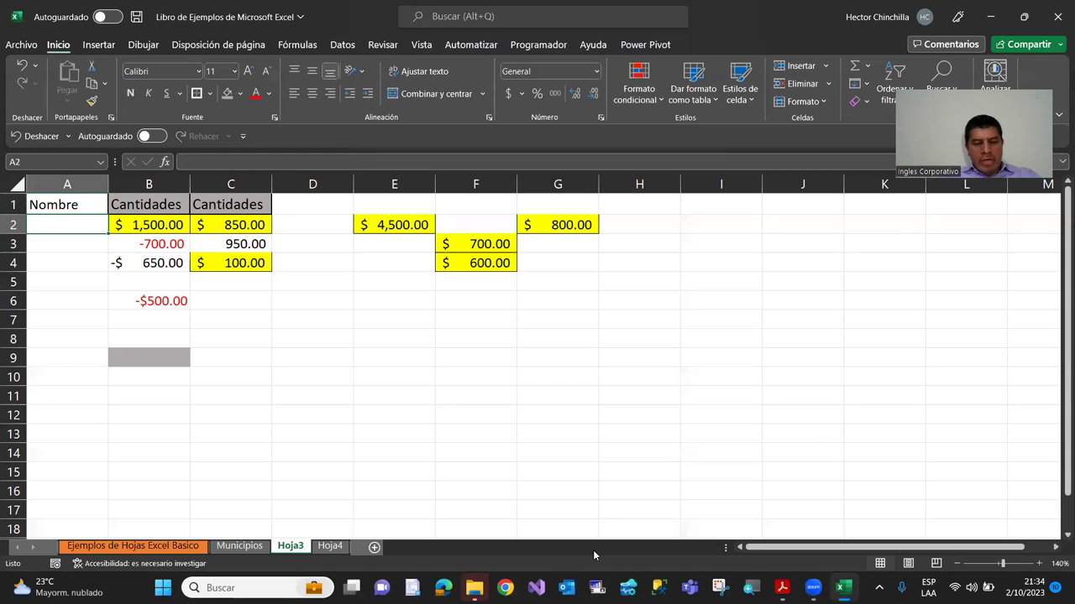
type("Hector")
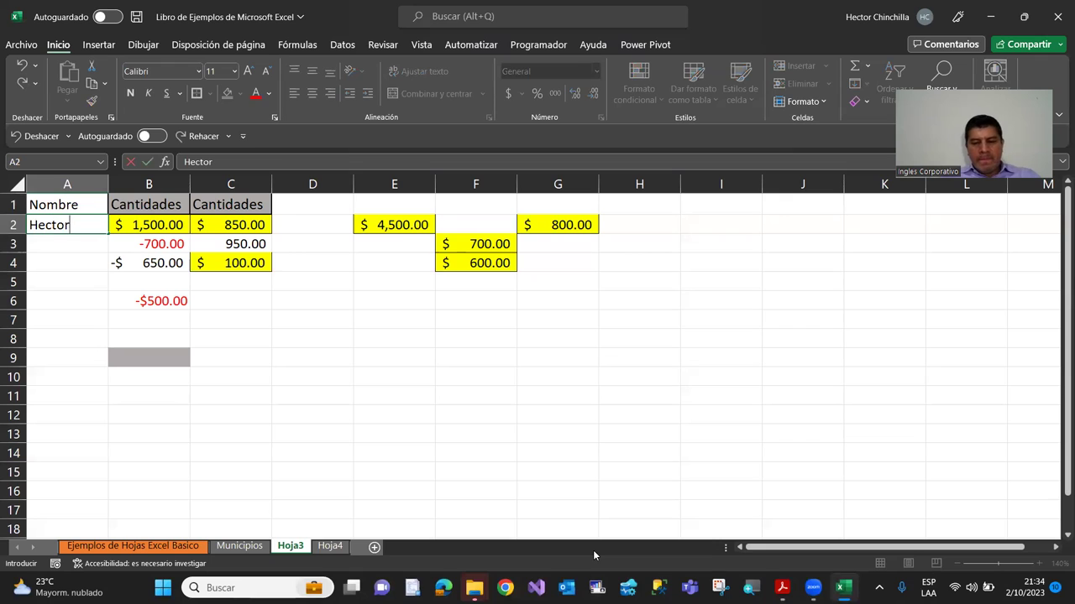
key("Return")
key("Up")
key("Up")
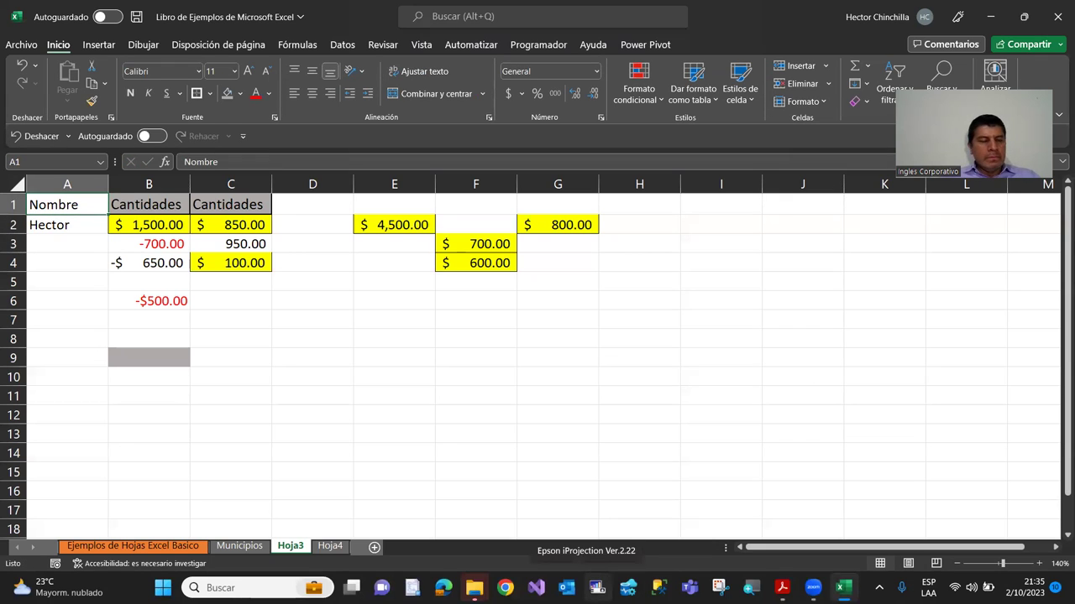
Apply Todos los bordes to every cell of A1:C2.
key("shift+Down")
key("shift+Right")
key("shift+Right")
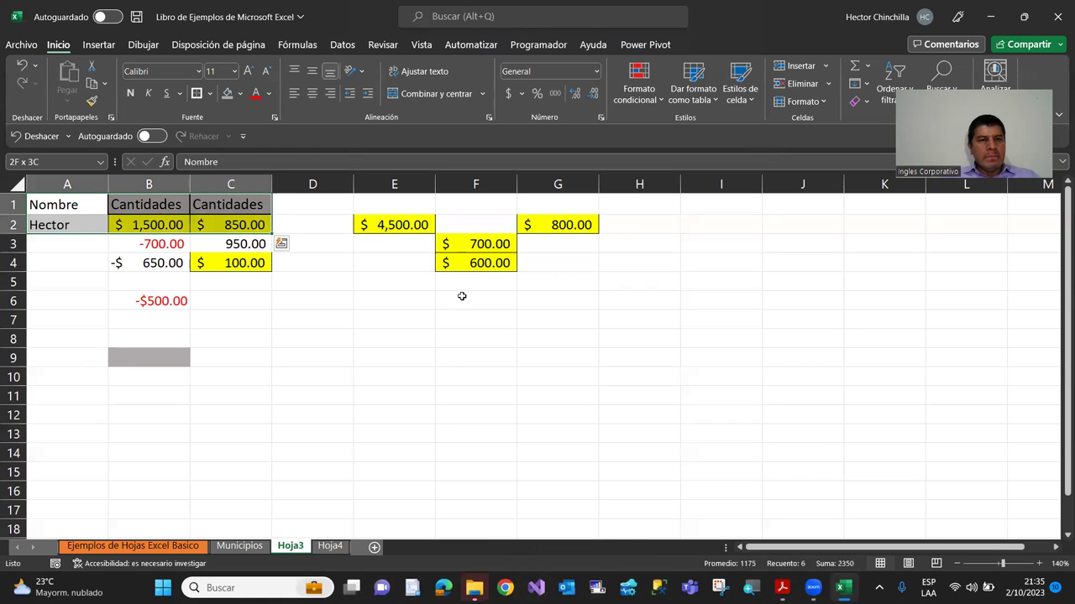
left_click(210, 93)
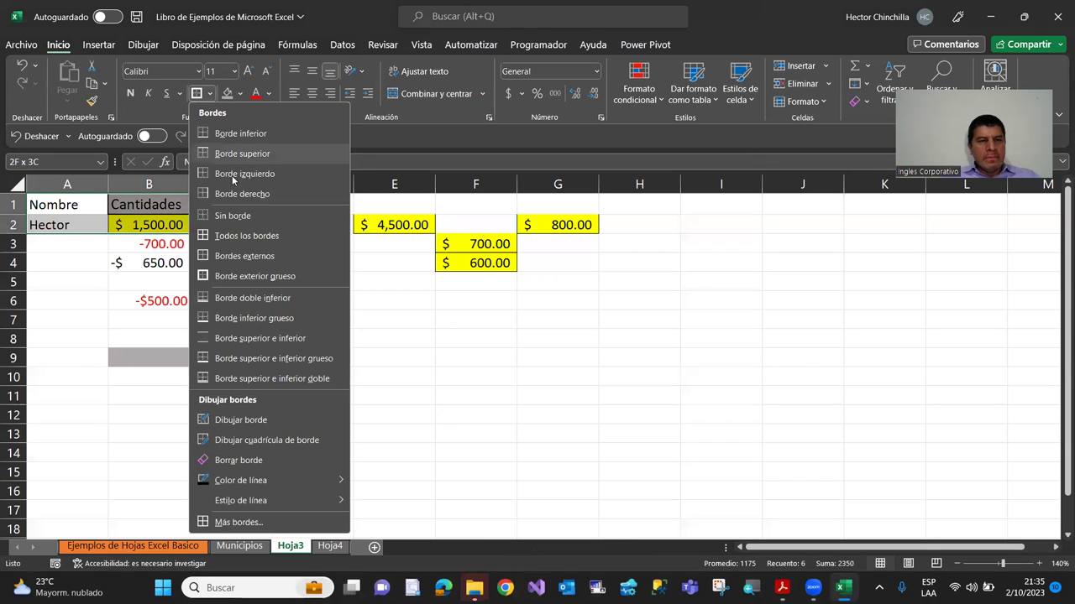
left_click(239, 237)
left_click(67, 300)
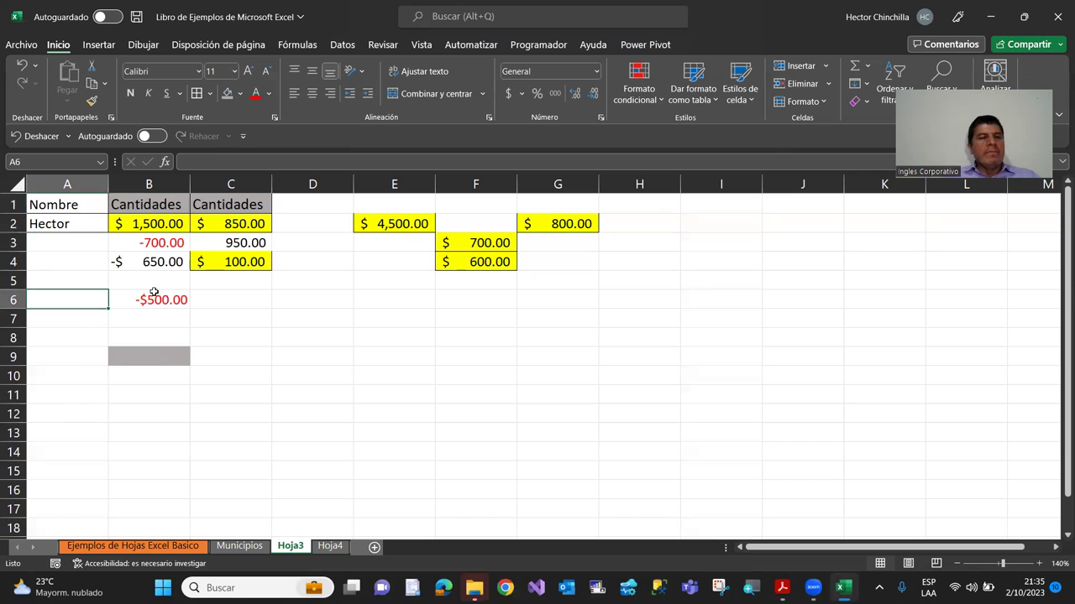
left_click(75, 263)
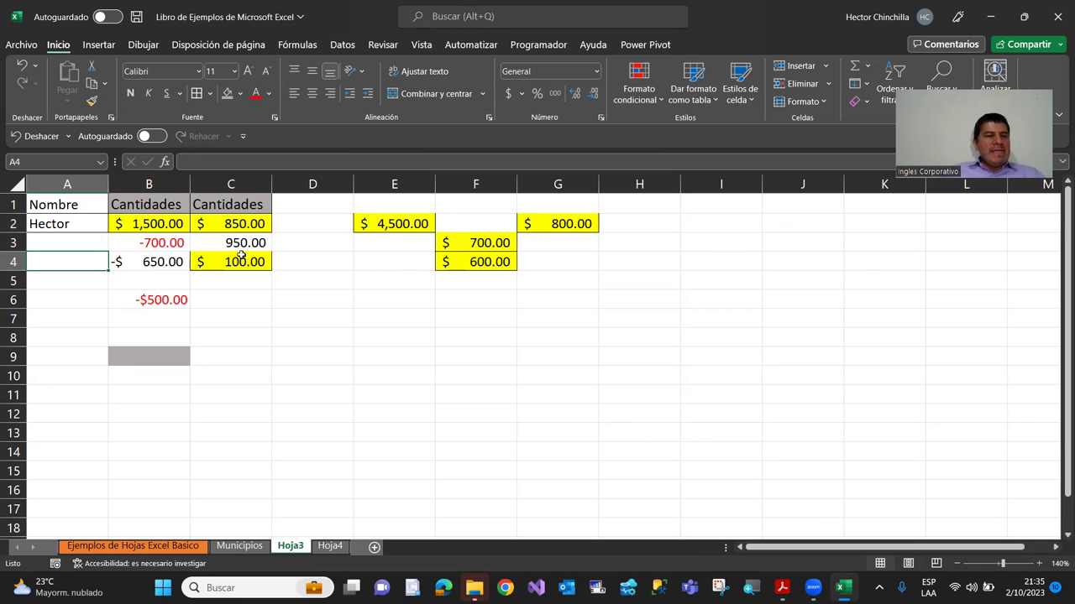
left_click(69, 242)
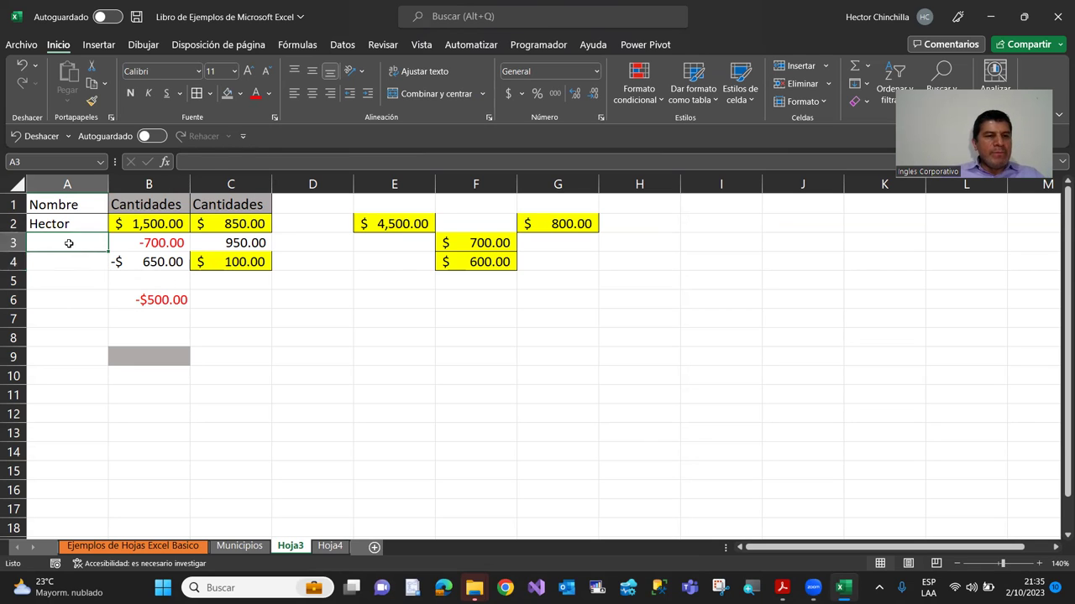
left_click(71, 206)
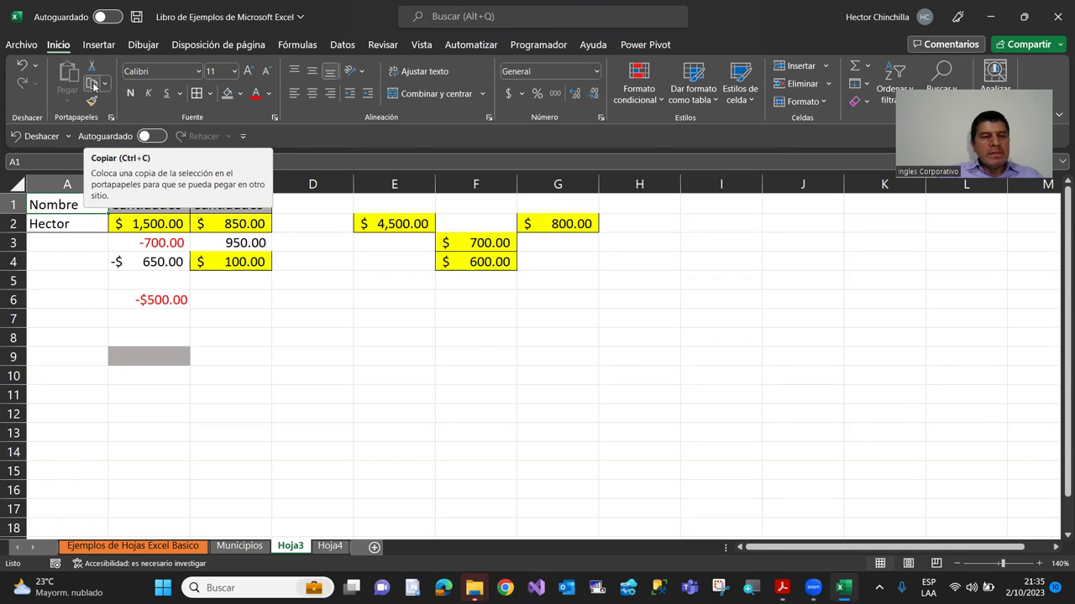
left_click(77, 257)
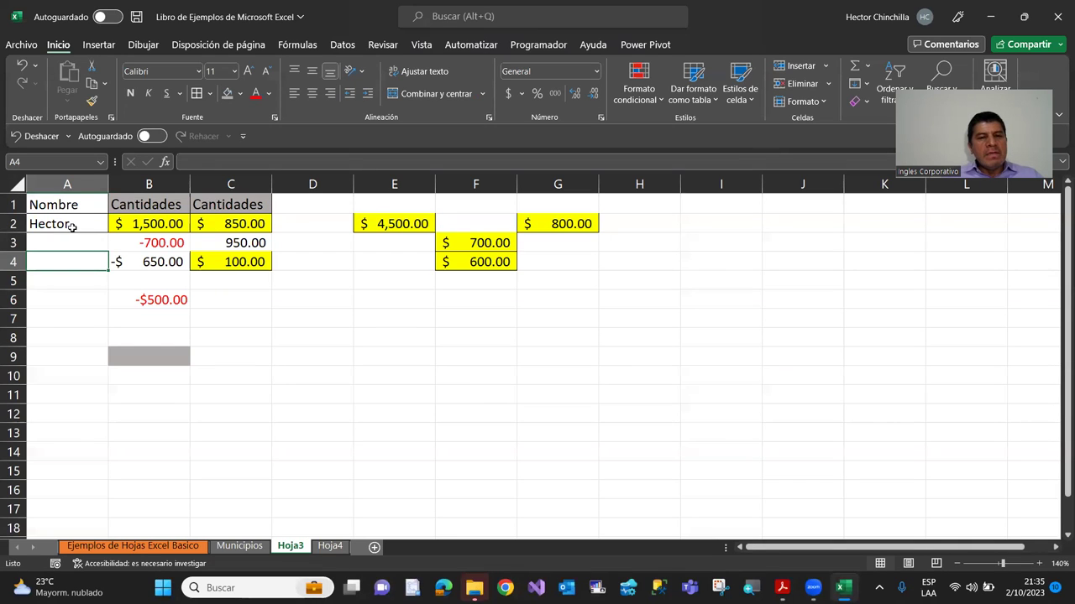
left_click(73, 227)
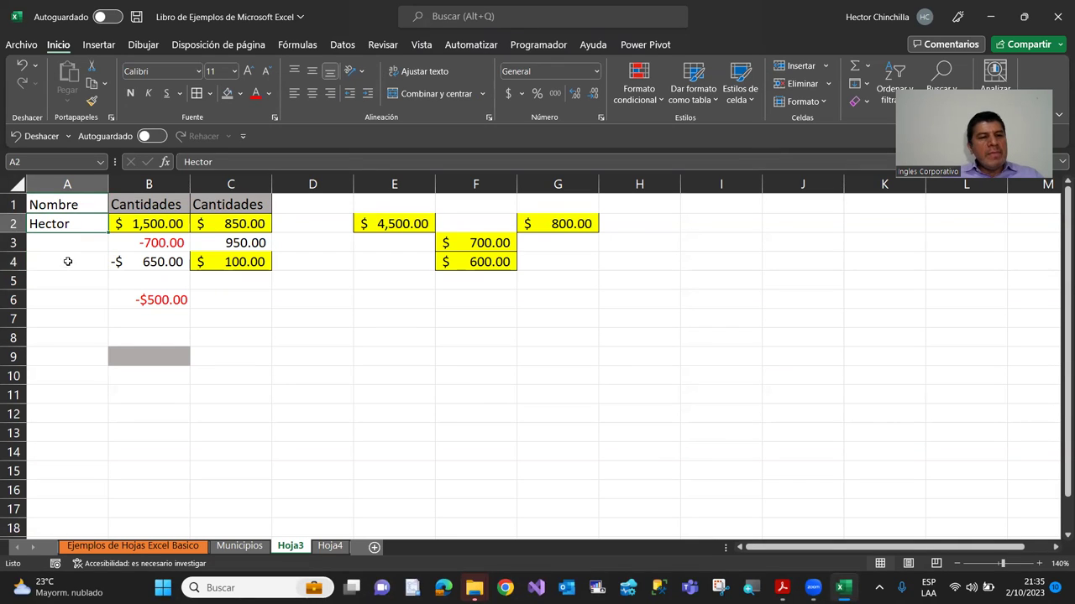
left_click(79, 264)
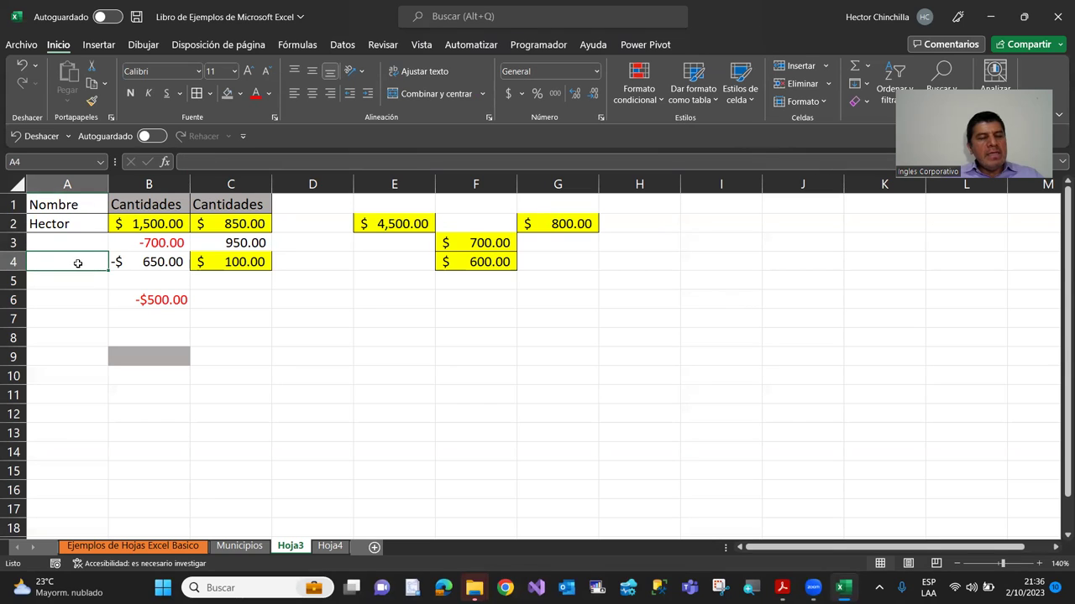
left_click(75, 224)
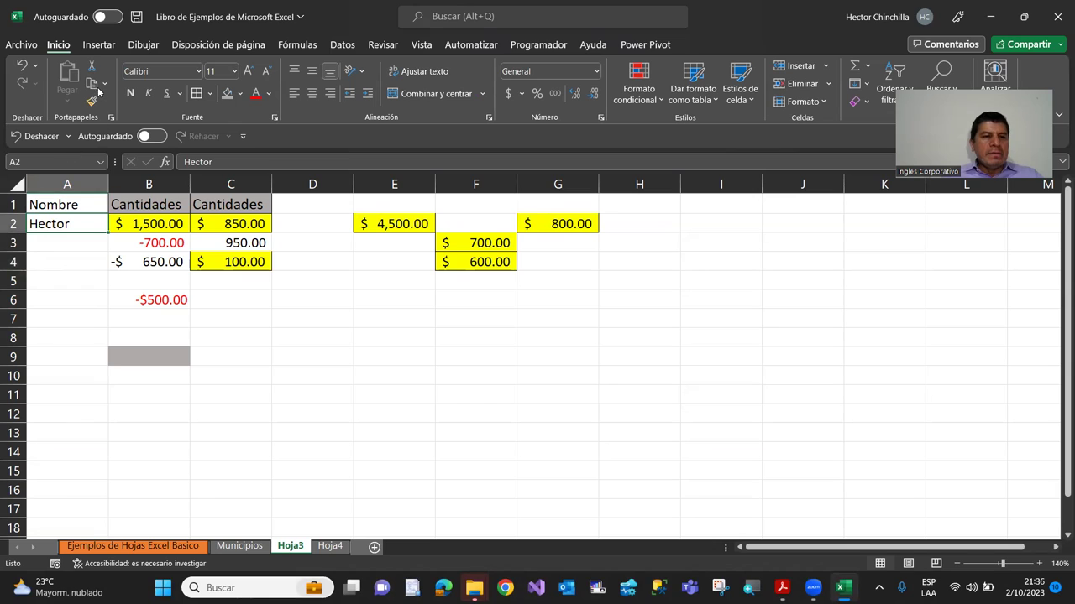
Cut the name in cell A2 to the clipboard with Cortar.
left_click(68, 261)
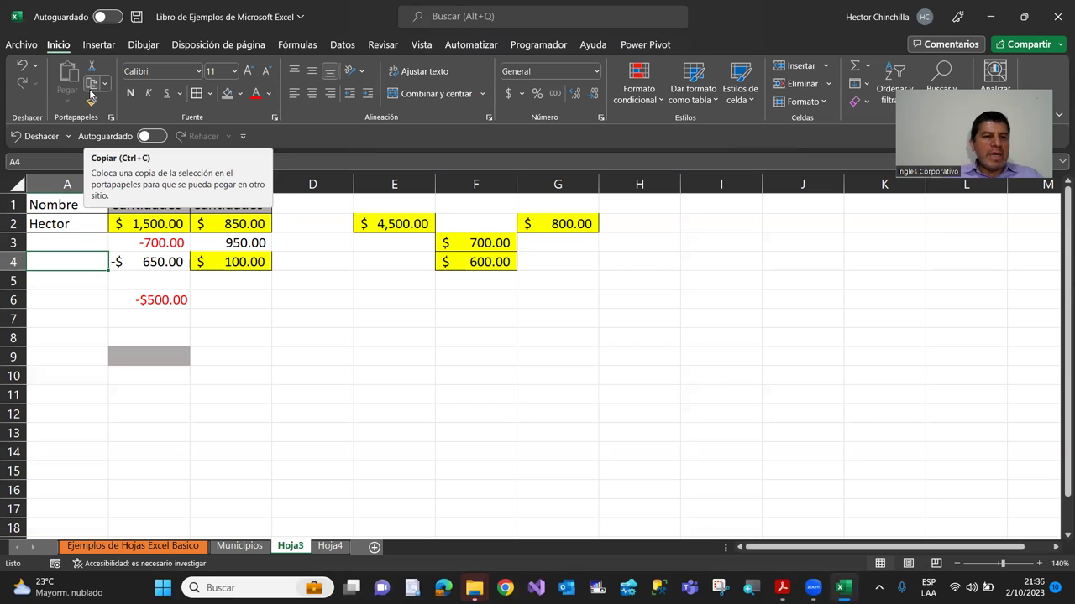
left_click(80, 319)
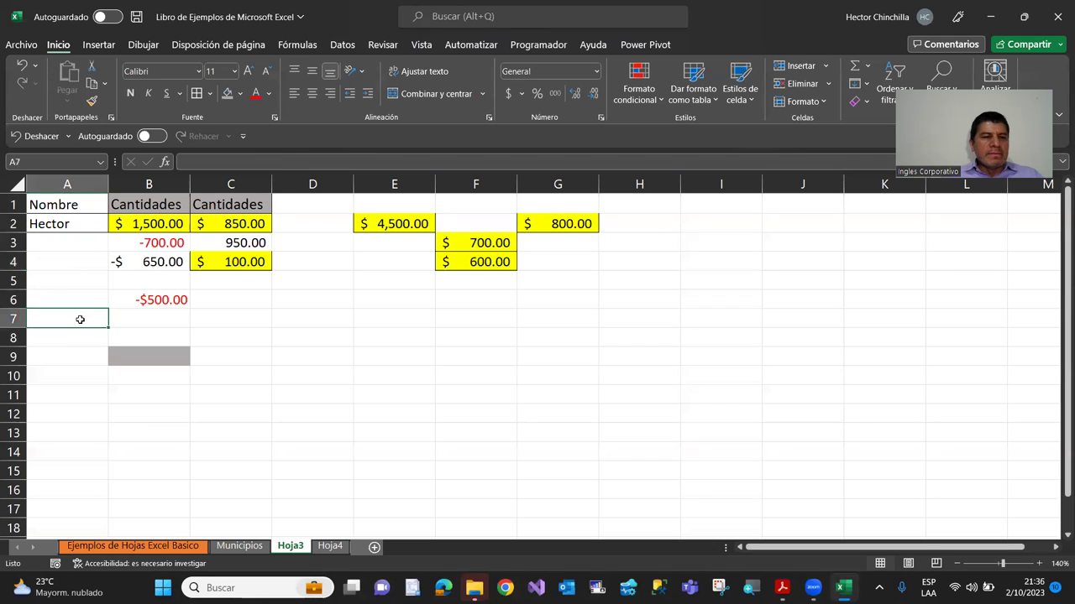
left_click(74, 224)
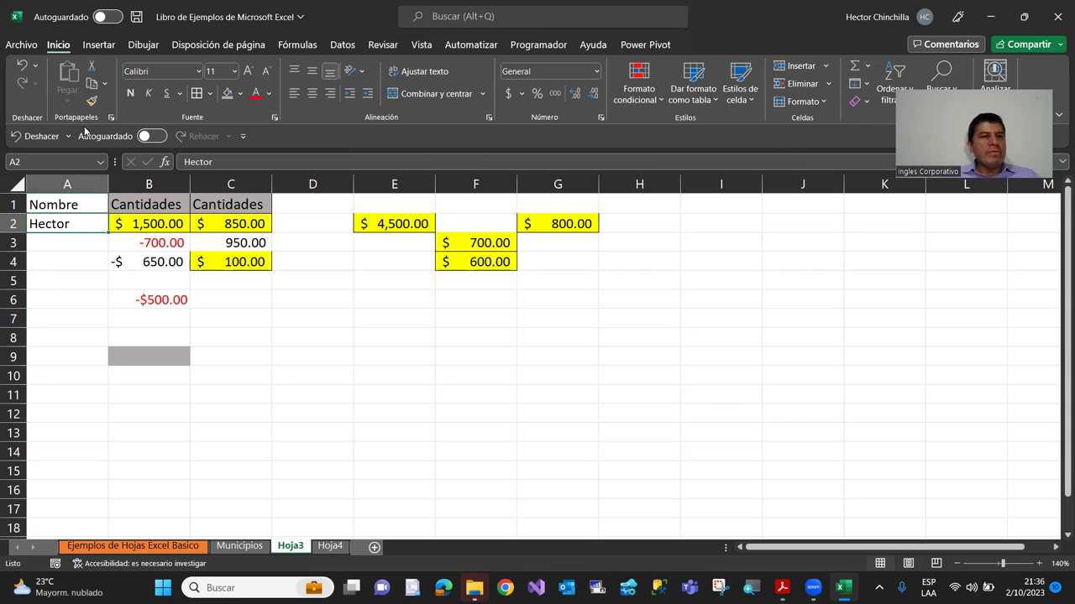
left_click(92, 73)
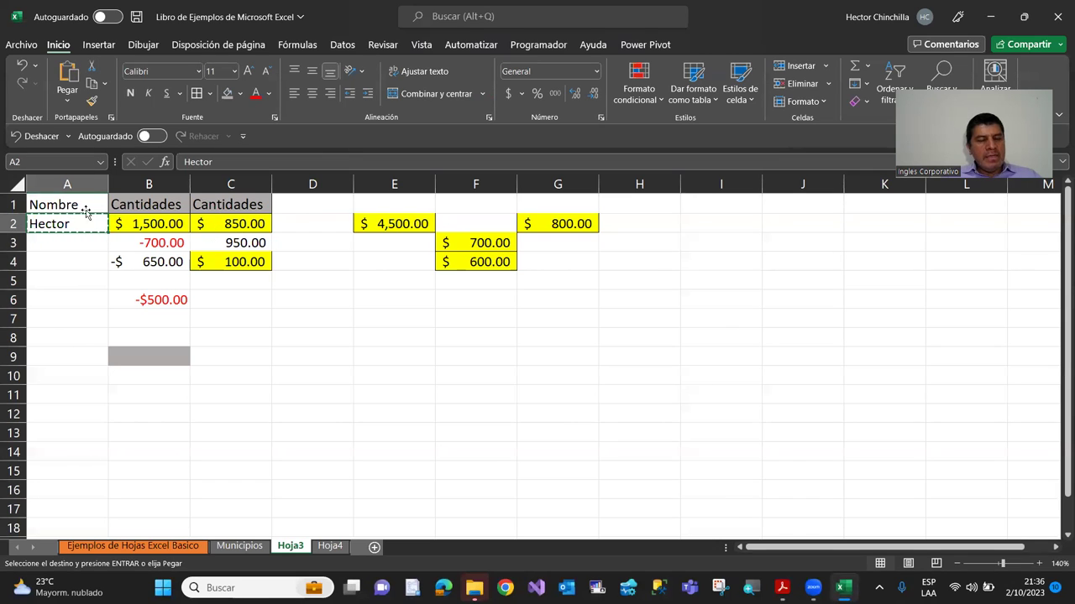
Show and hide the Portapapeles pane to review the collected items.
left_click(112, 119)
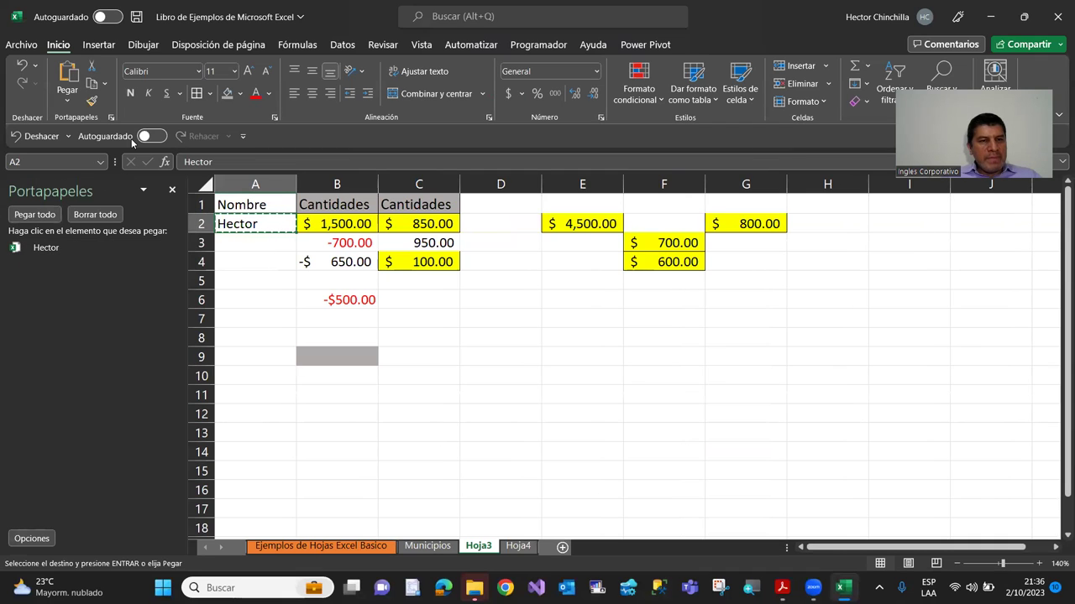
left_click(112, 119)
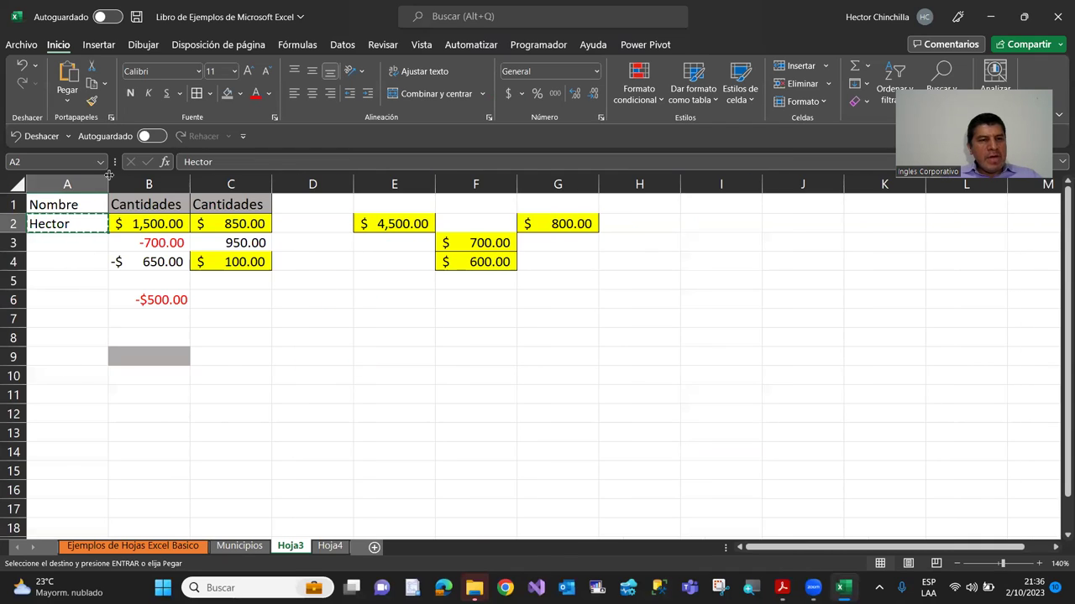
left_click(112, 119)
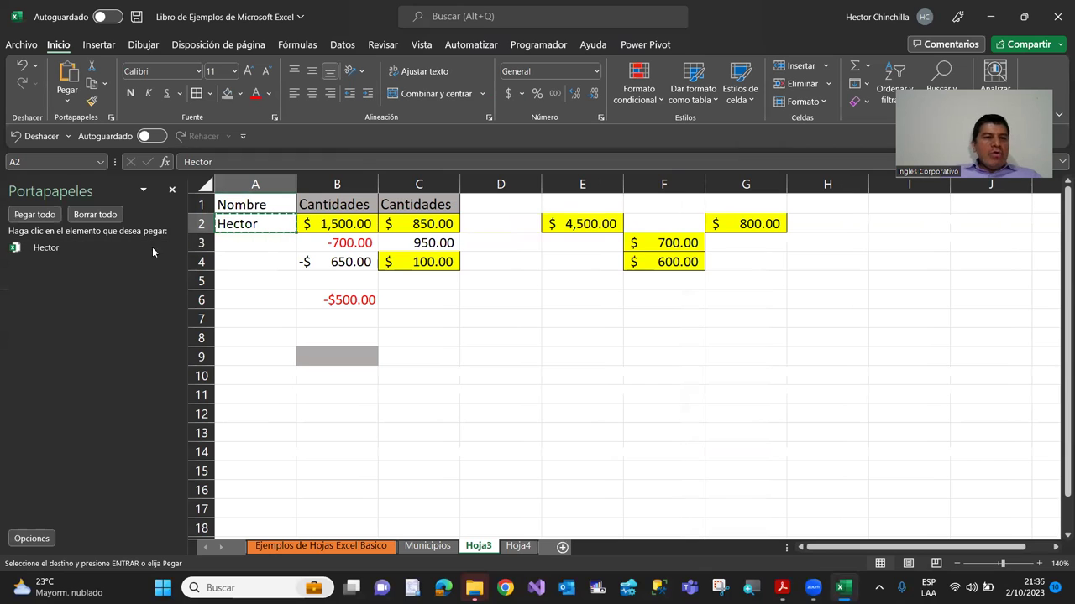
mouse_move(46, 248)
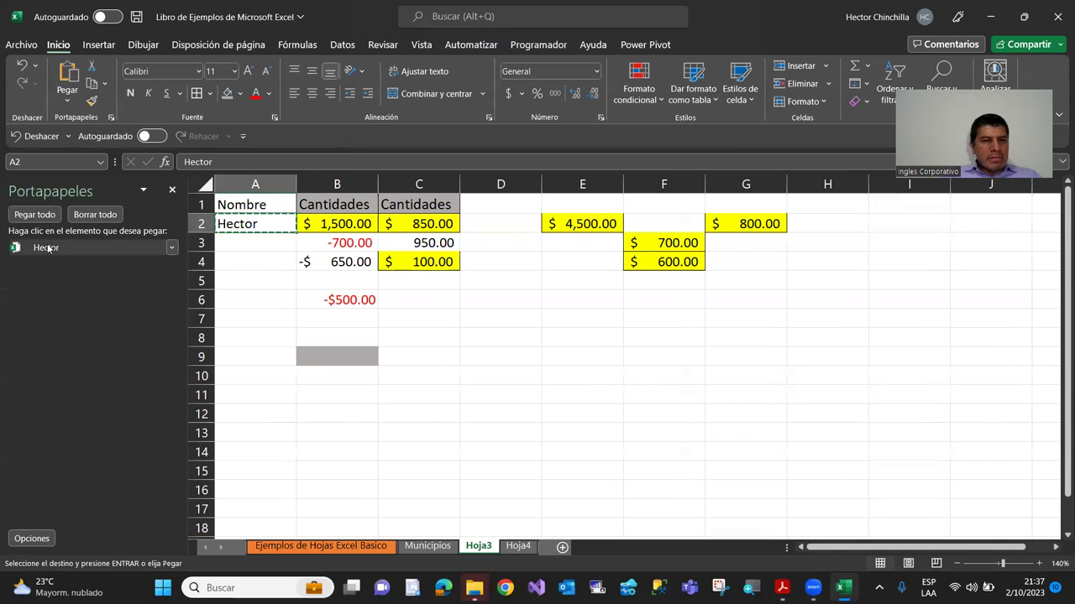
left_click(172, 190)
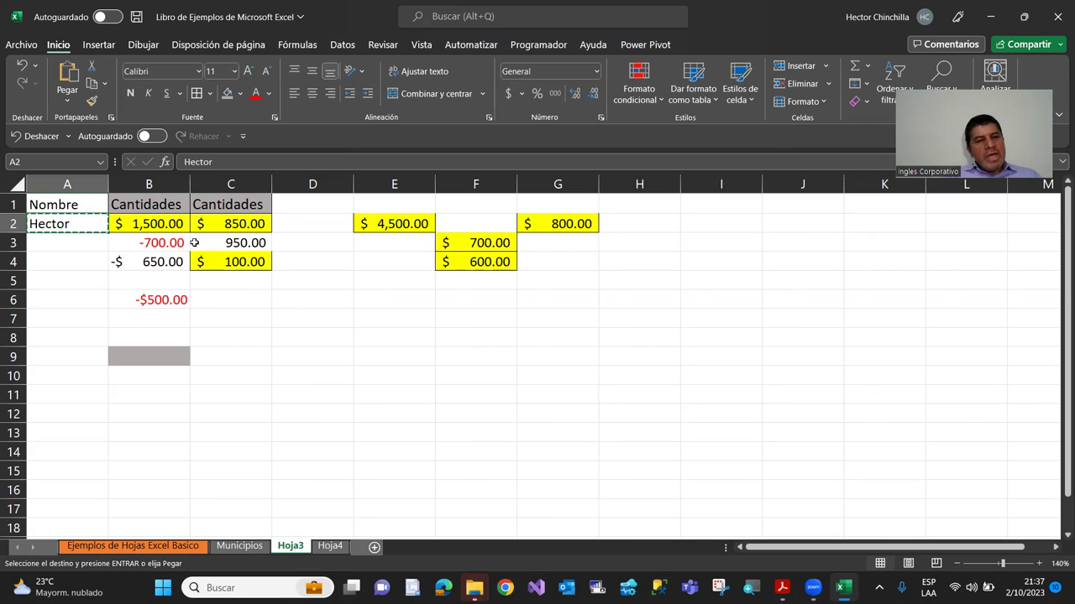
Copy $1,500.00 from B2 and $850.00 from C2 into the clipboard collection.
key("Right")
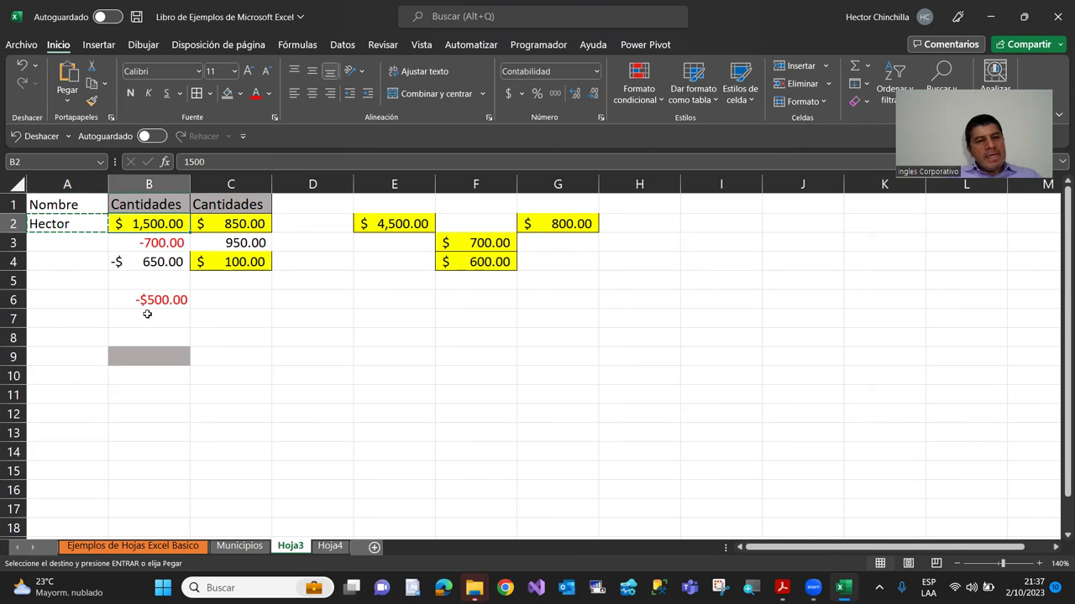
left_click(92, 69)
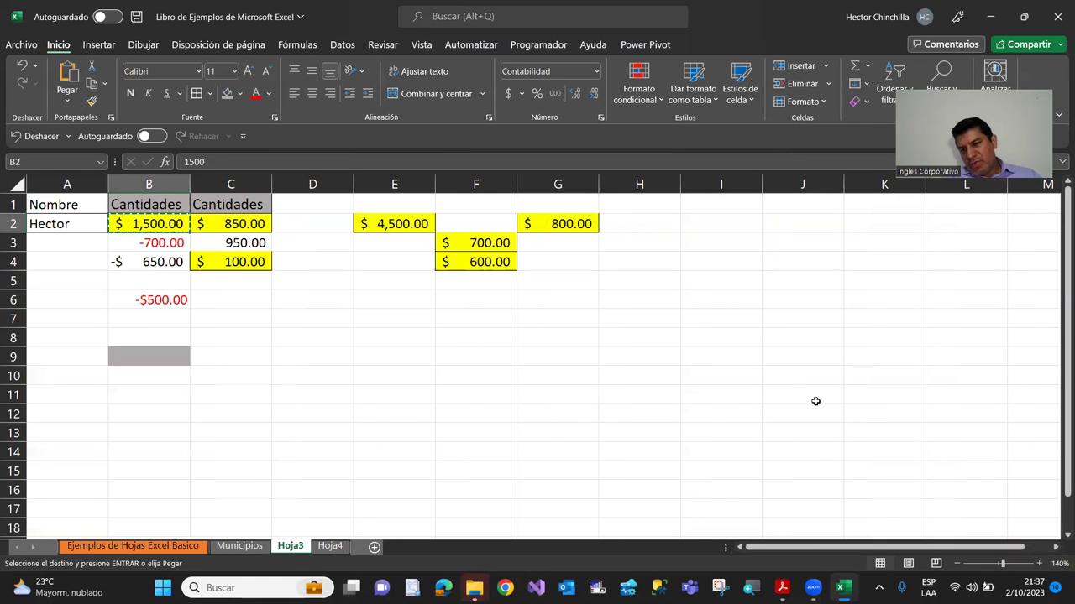
left_click(217, 223)
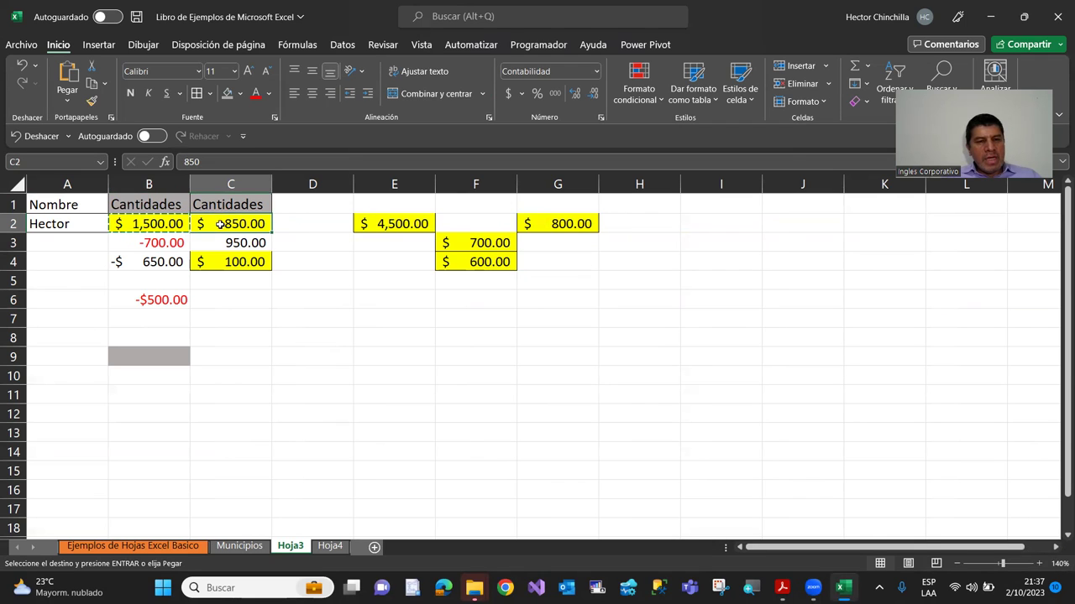
left_click(92, 66)
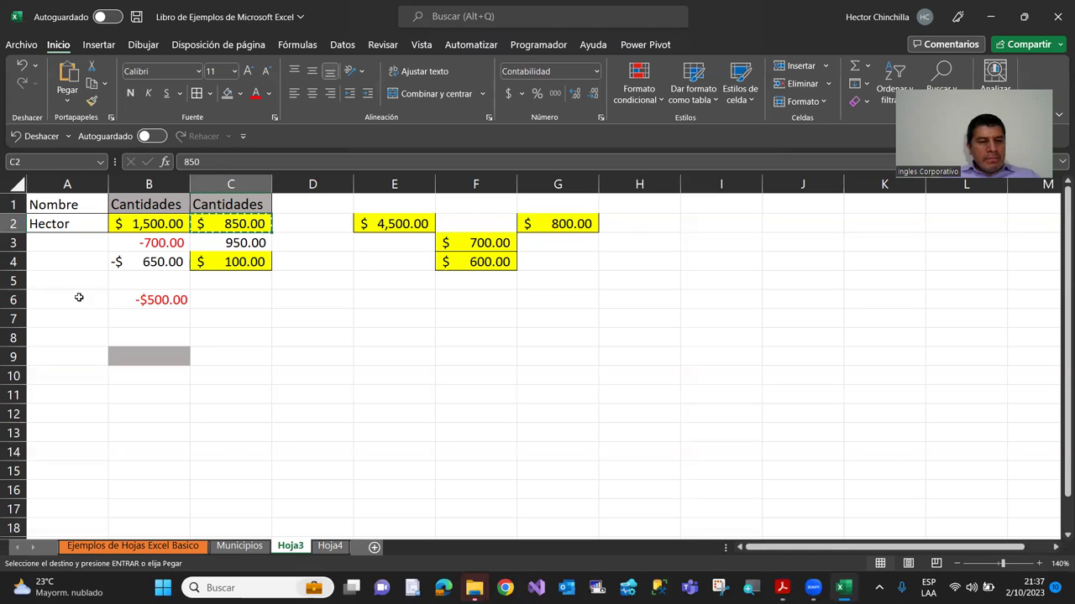
left_click(84, 334)
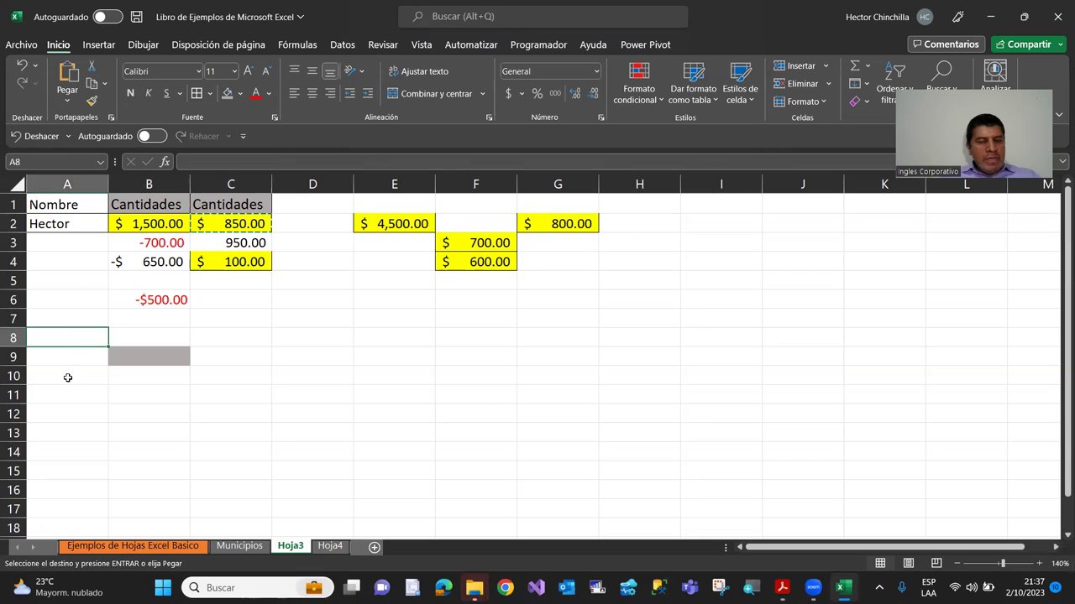
Paste all clipboard items as stacked blocks into A8:A10, C8:C10 and E8:E10.
left_click(110, 118)
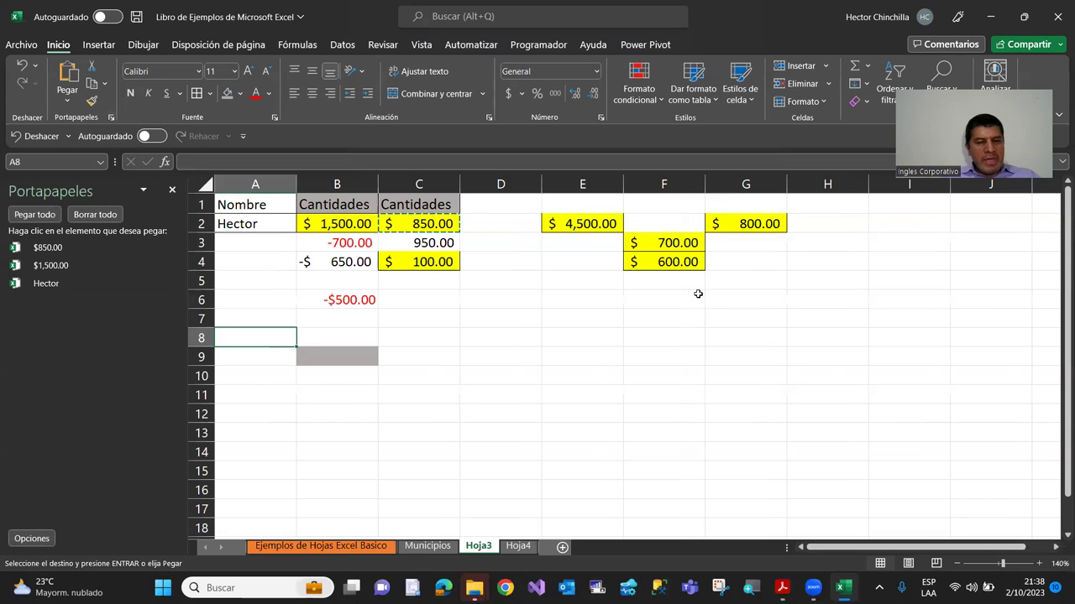
left_click(37, 215)
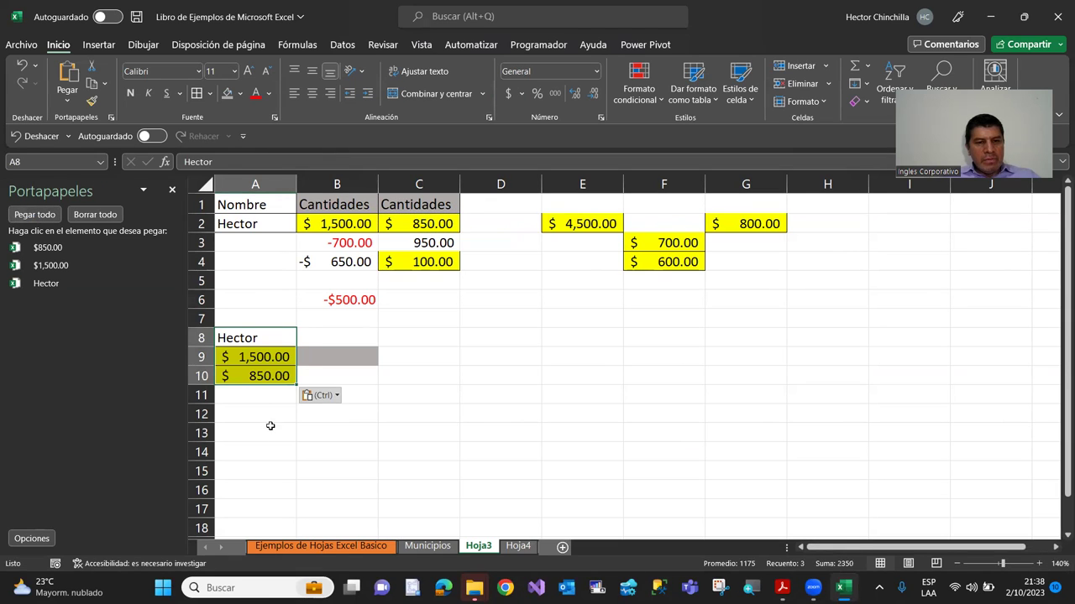
left_click(268, 427)
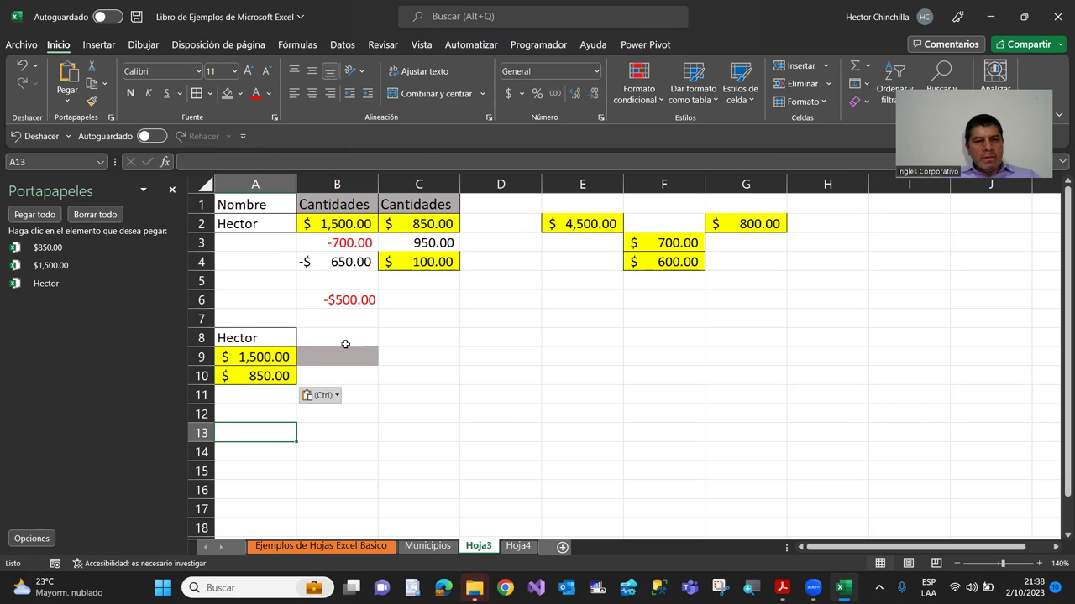
left_click(409, 335)
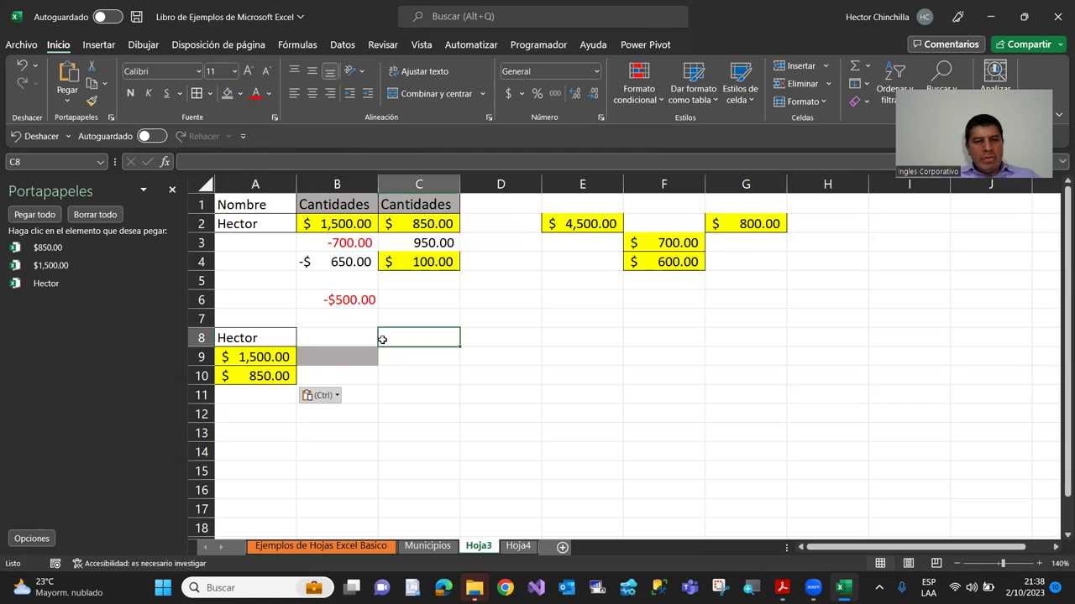
left_click(31, 216)
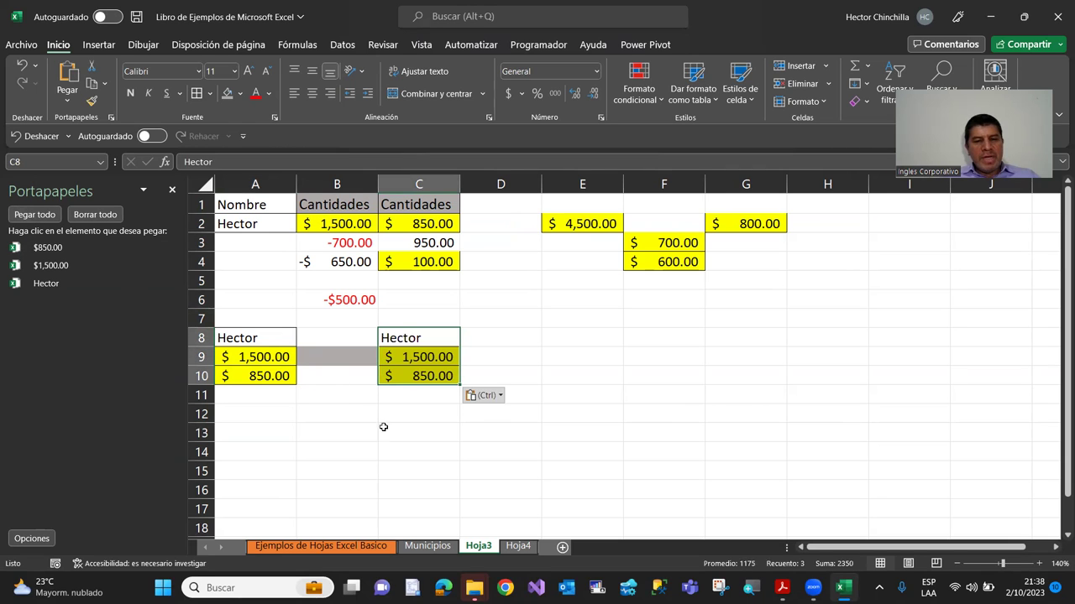
left_click(381, 435)
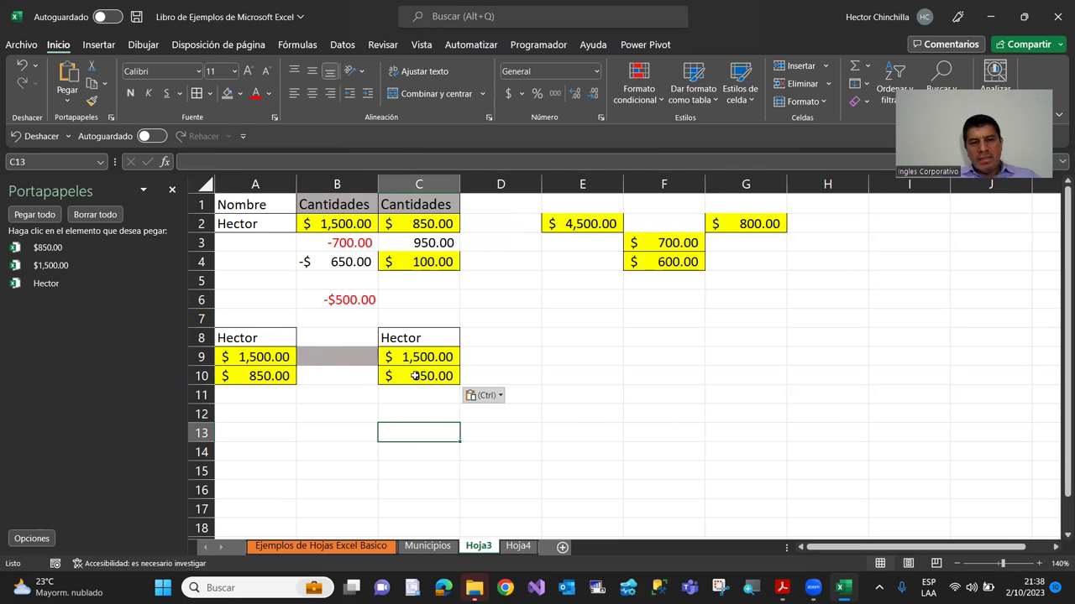
left_click(550, 337)
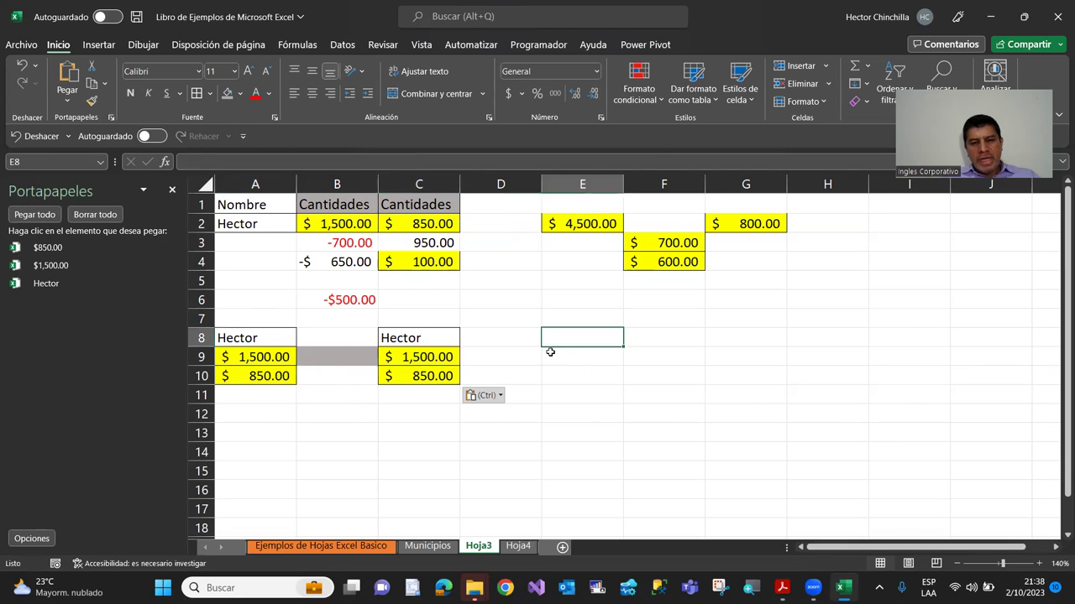
left_click(33, 215)
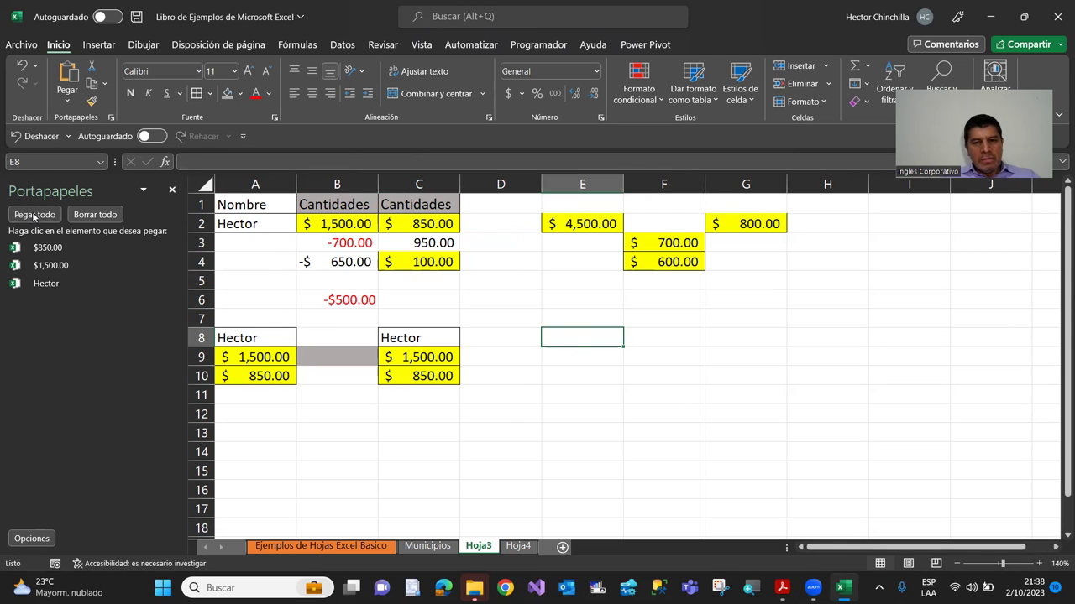
left_click(468, 467)
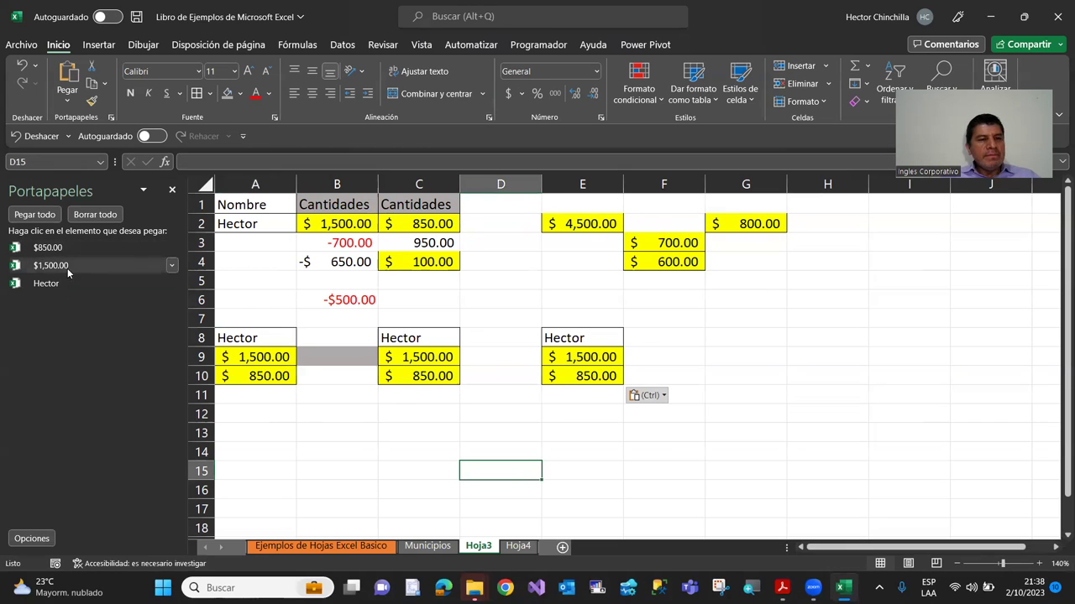
Paste only the $850.00 clipboard item into B12.
left_click(318, 429)
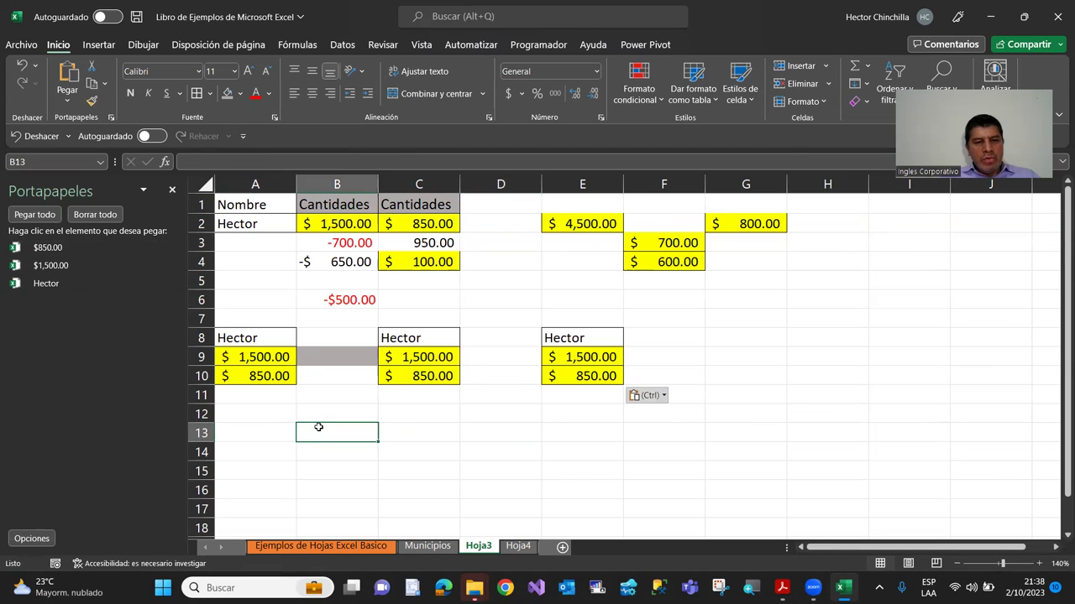
left_click(336, 411)
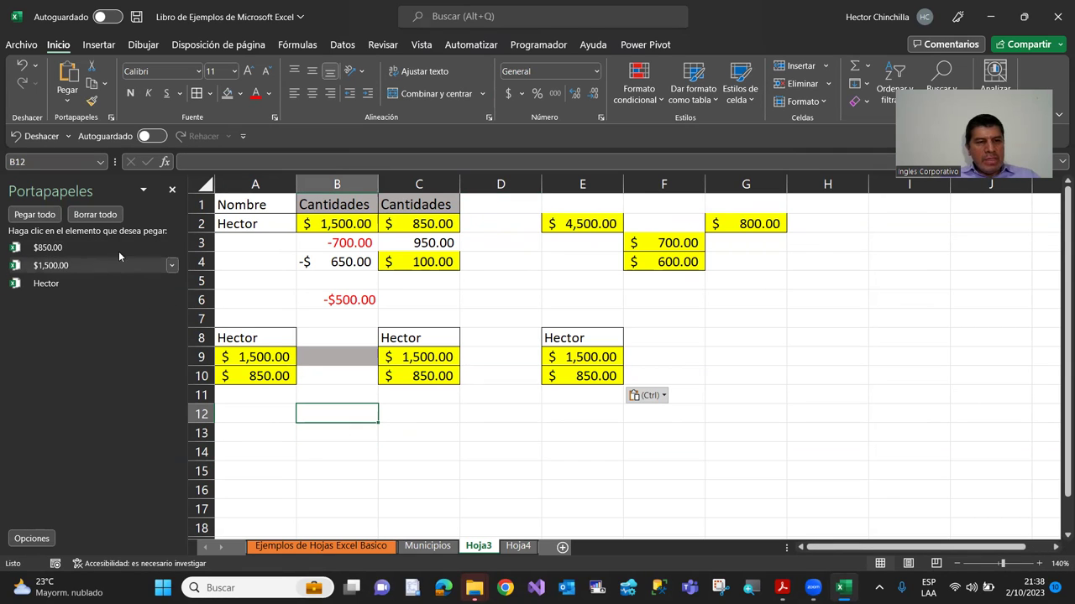
left_click(171, 248)
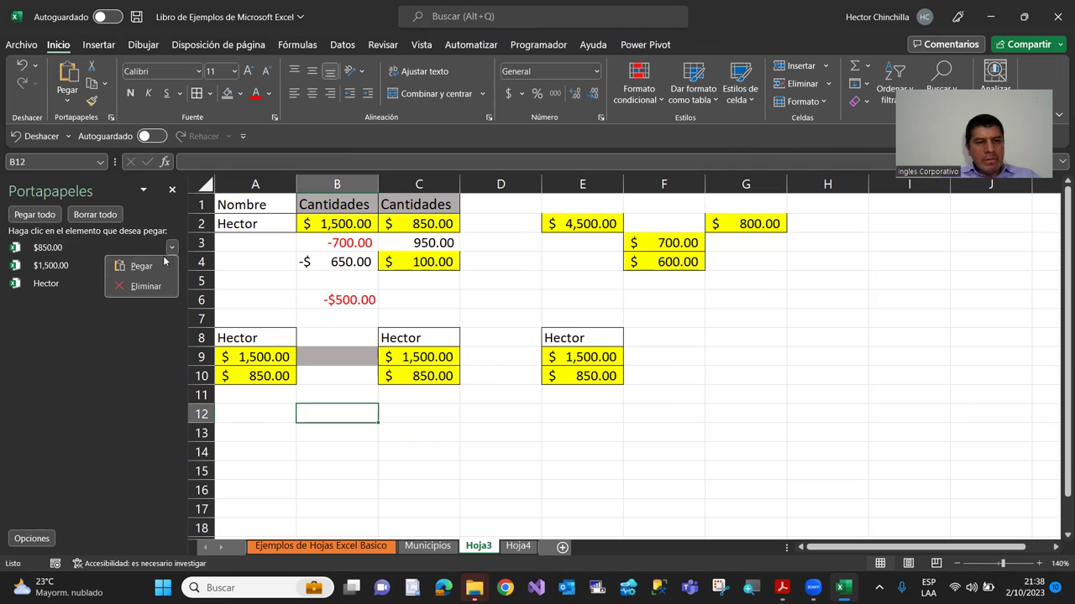
left_click(165, 264)
left_click(345, 446)
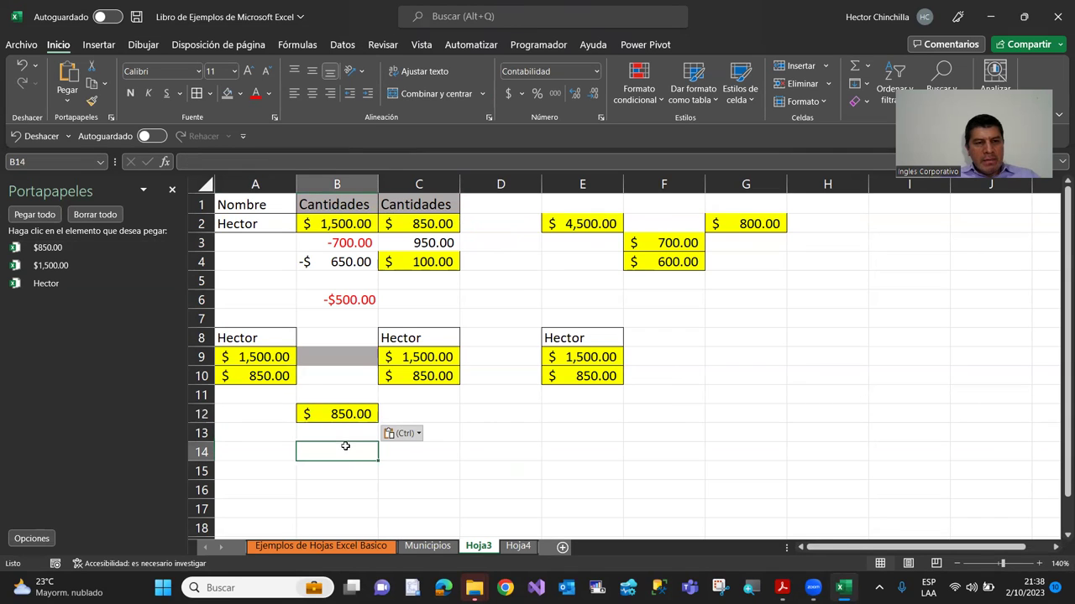
Paste the stored name item from the clipboard into A12.
left_click(261, 415)
mouse_move(46, 284)
left_click(172, 286)
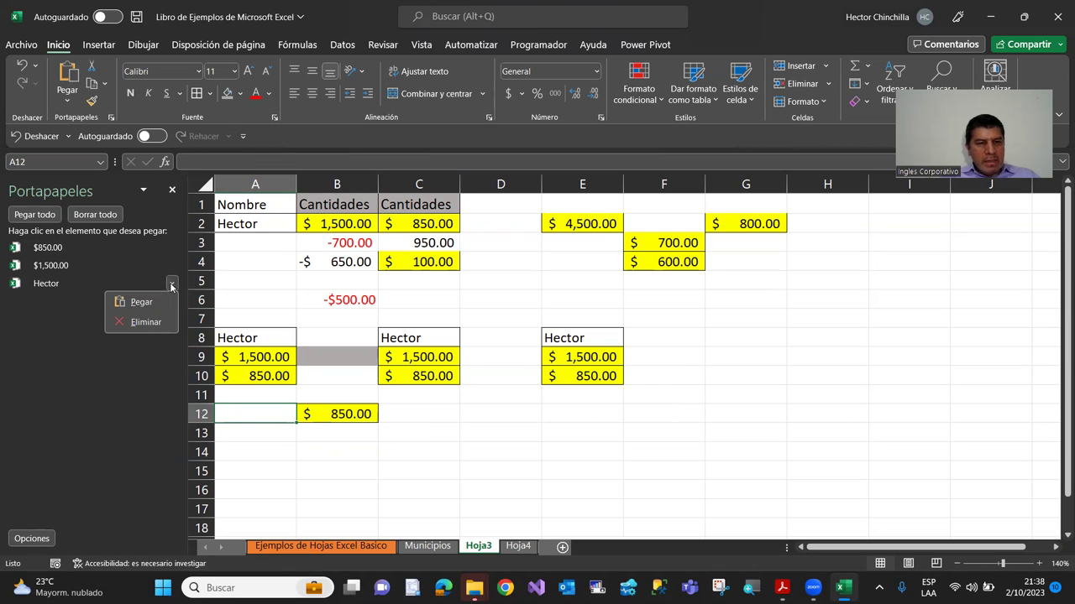
left_click(166, 306)
left_click(304, 471)
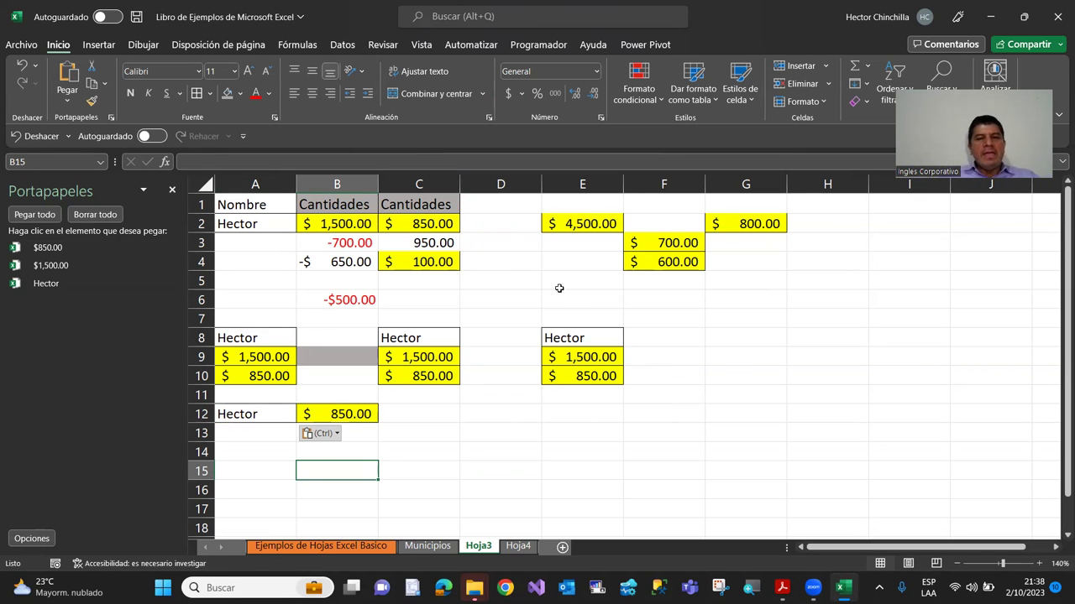
Copy 950.00 from C3 and $4,500.00 from E2 into the collection, then close the pane.
left_click(433, 242)
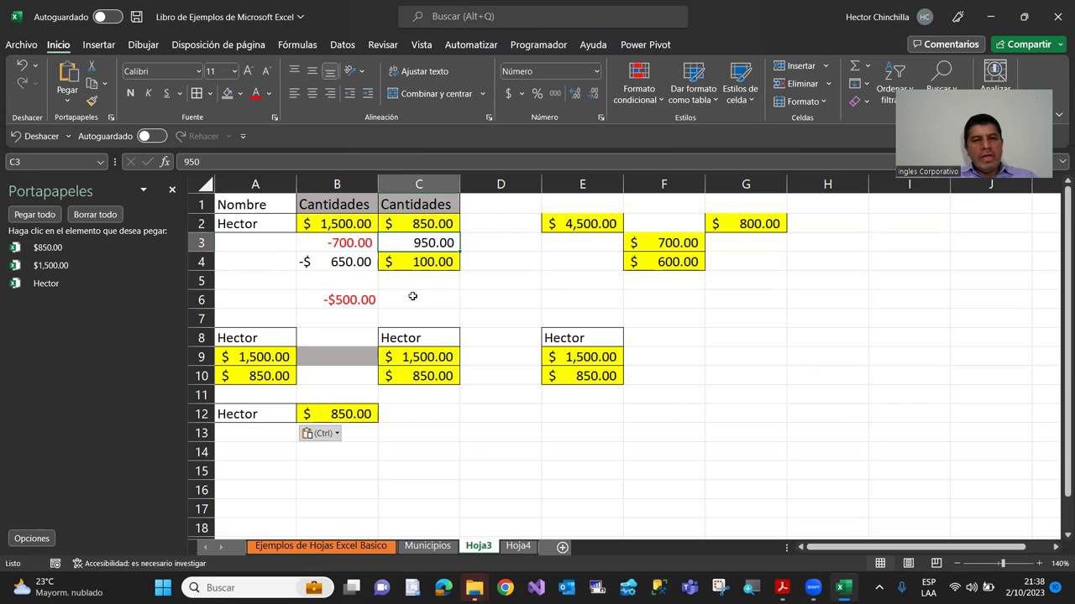
left_click(97, 73)
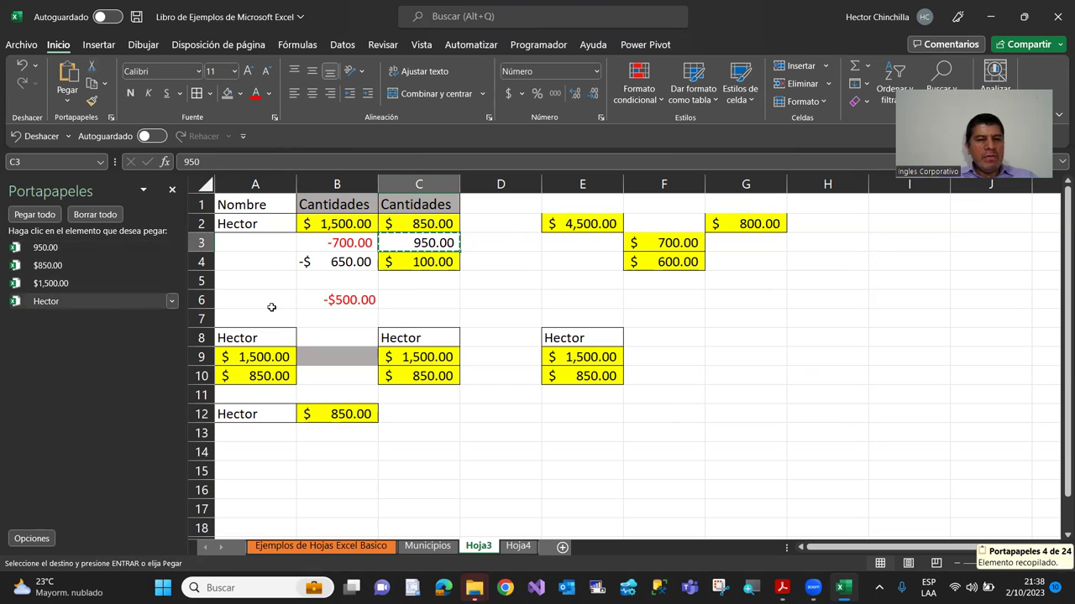
left_click(578, 224)
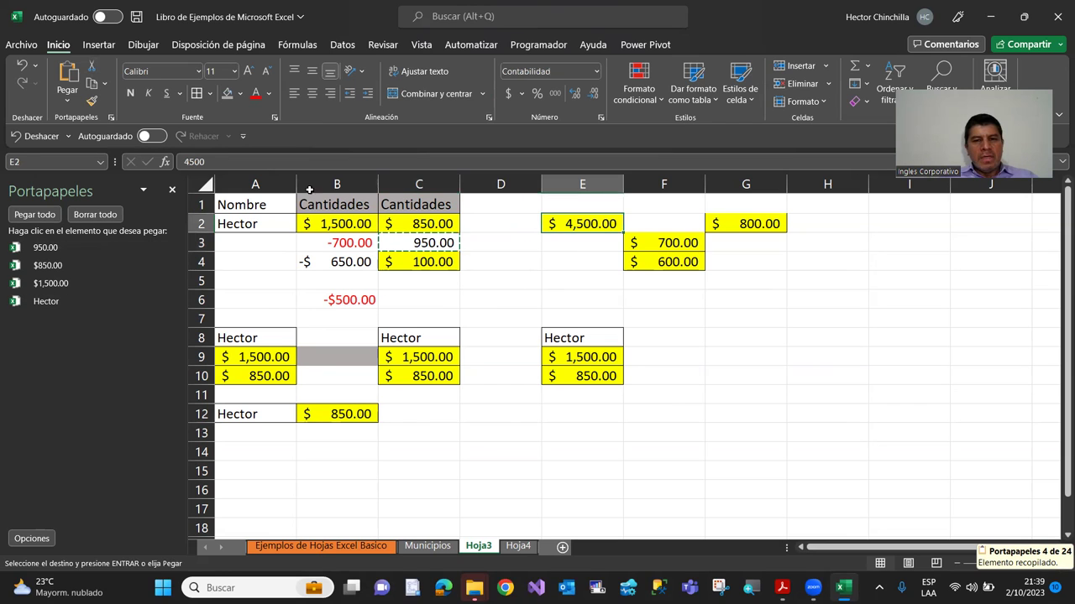
left_click(88, 70)
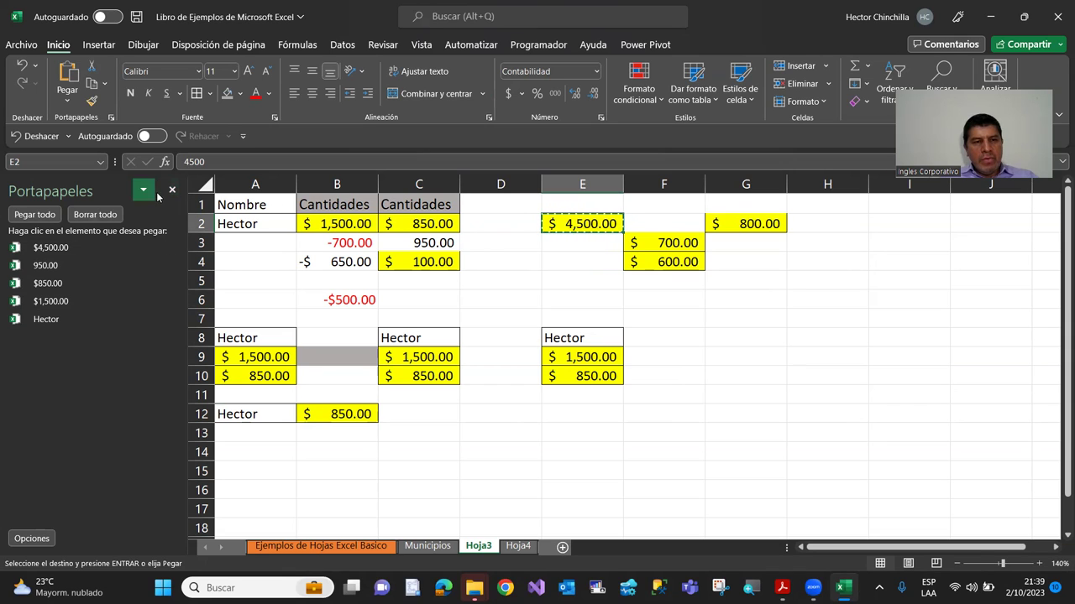
left_click(172, 192)
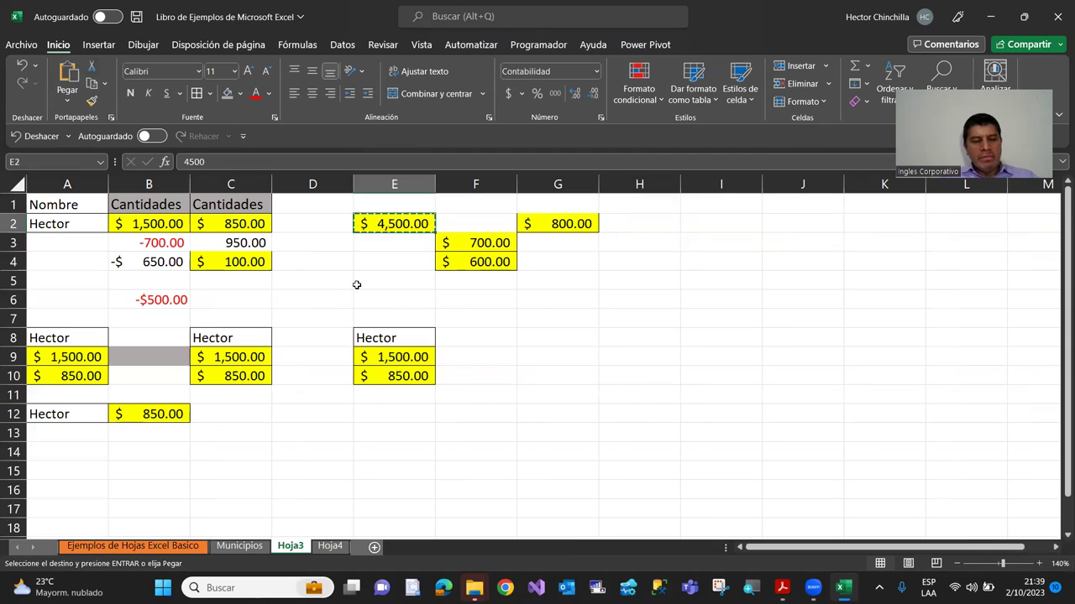
key("Escape")
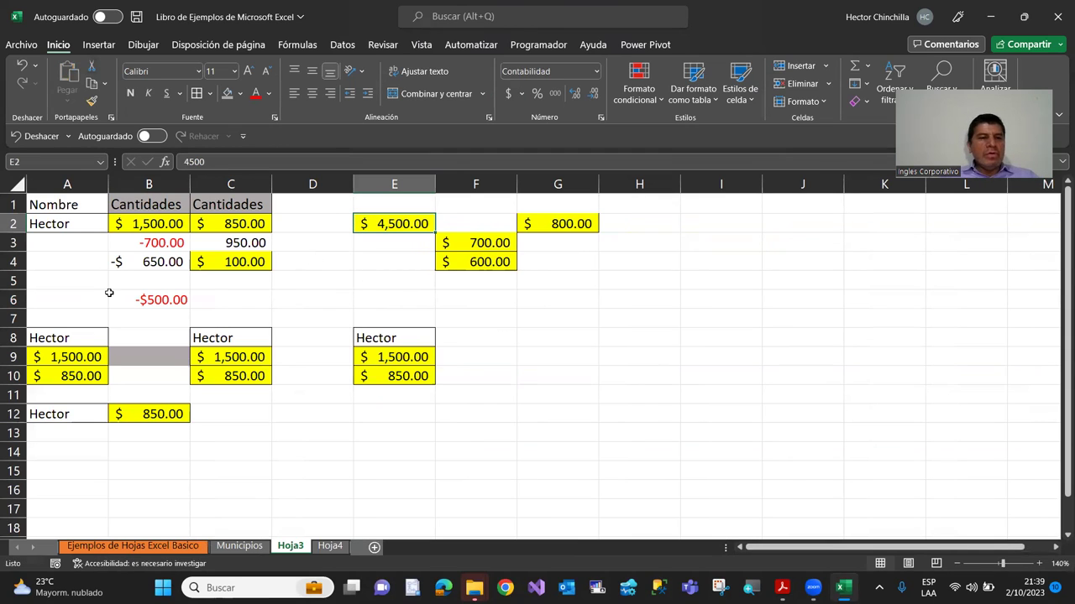
Move the Cantidades heading from B1 to B8.
left_click(136, 205)
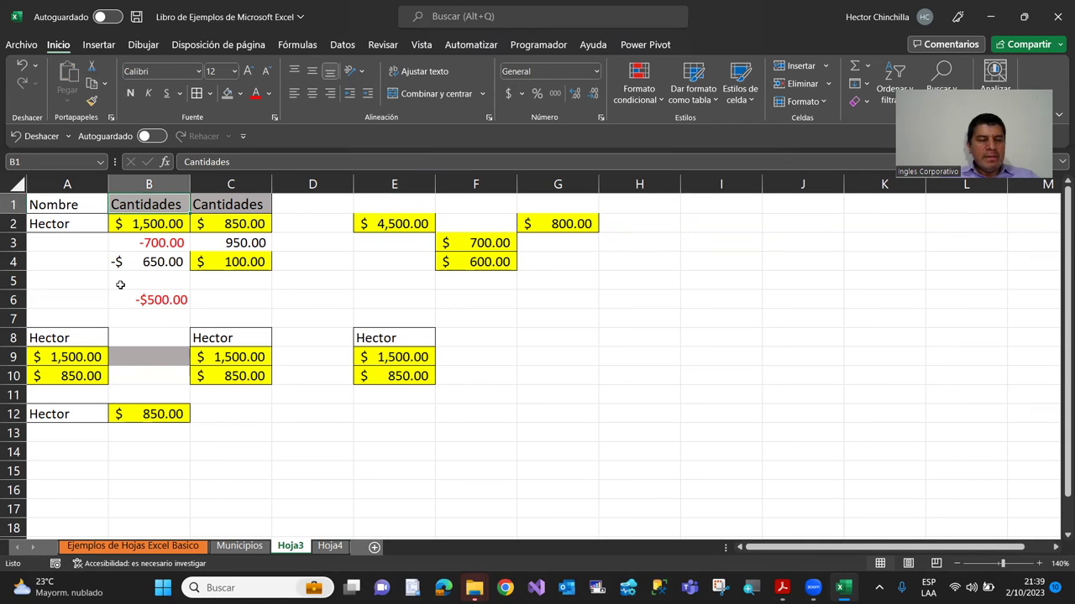
left_click(91, 83)
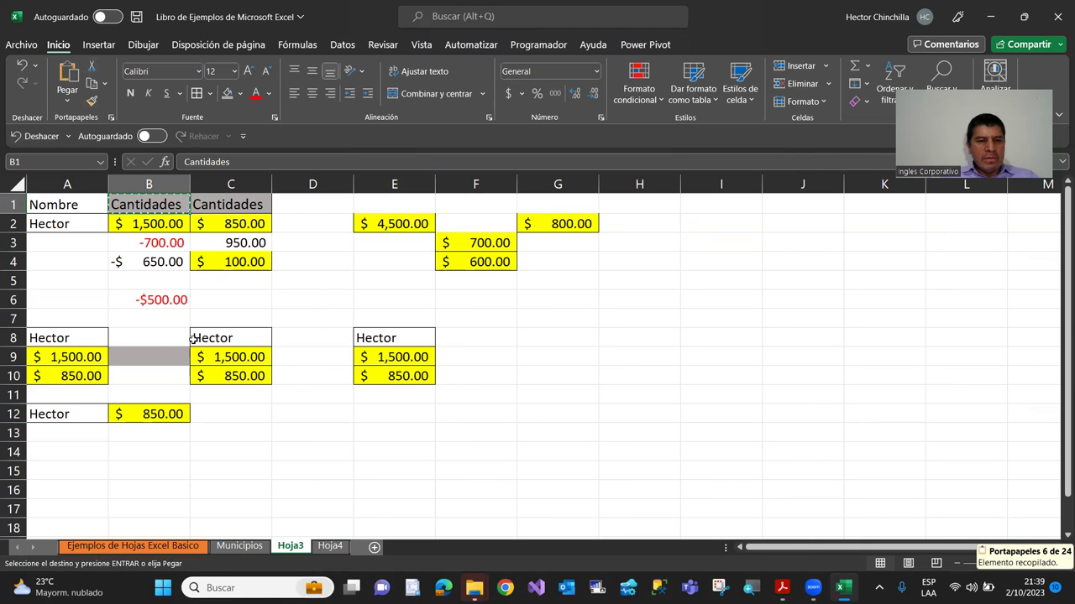
left_click(142, 340)
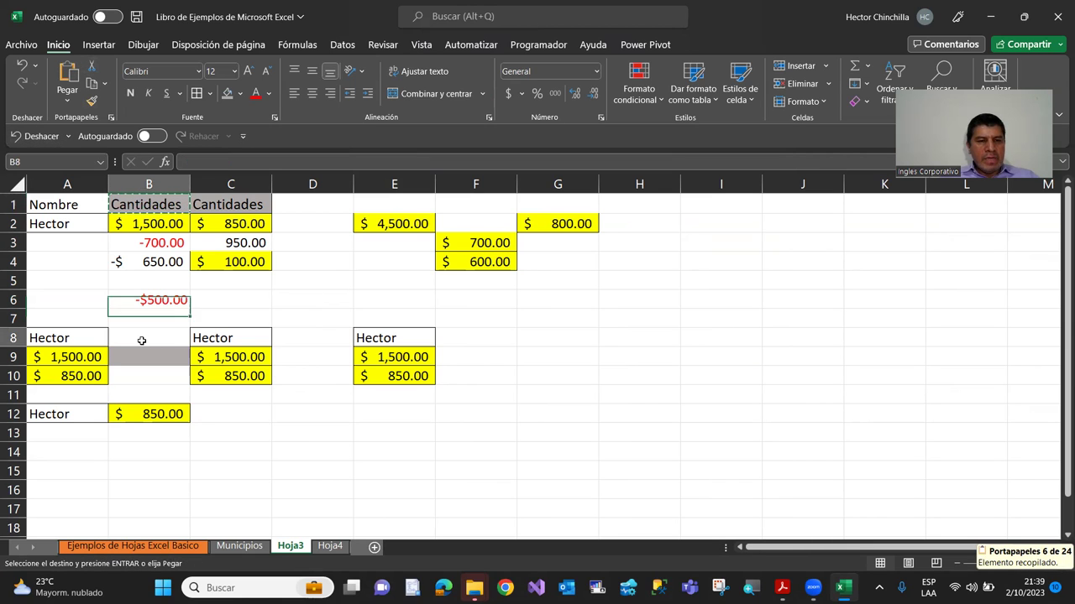
left_click(66, 73)
left_click(307, 317)
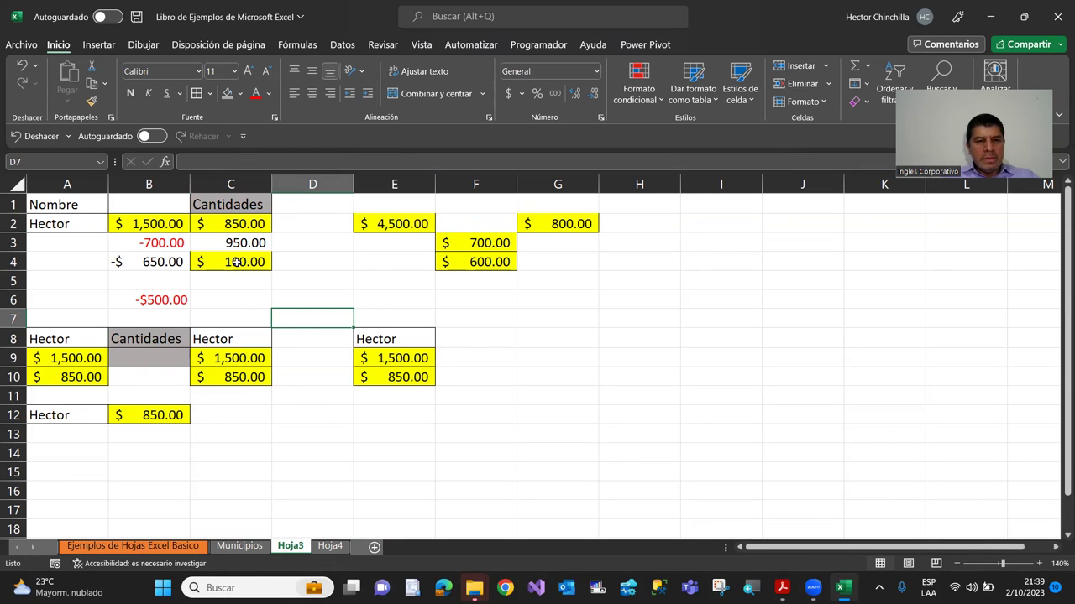
Move the -$650.00 amount from B4 to B10.
left_click(154, 265)
key("ctrl+c")
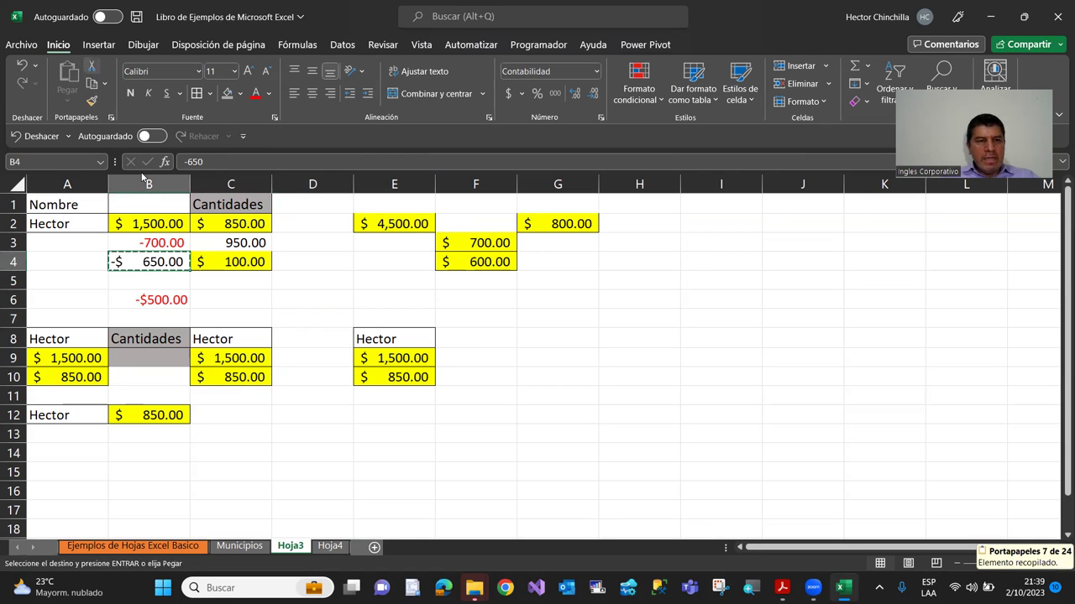
left_click(140, 383)
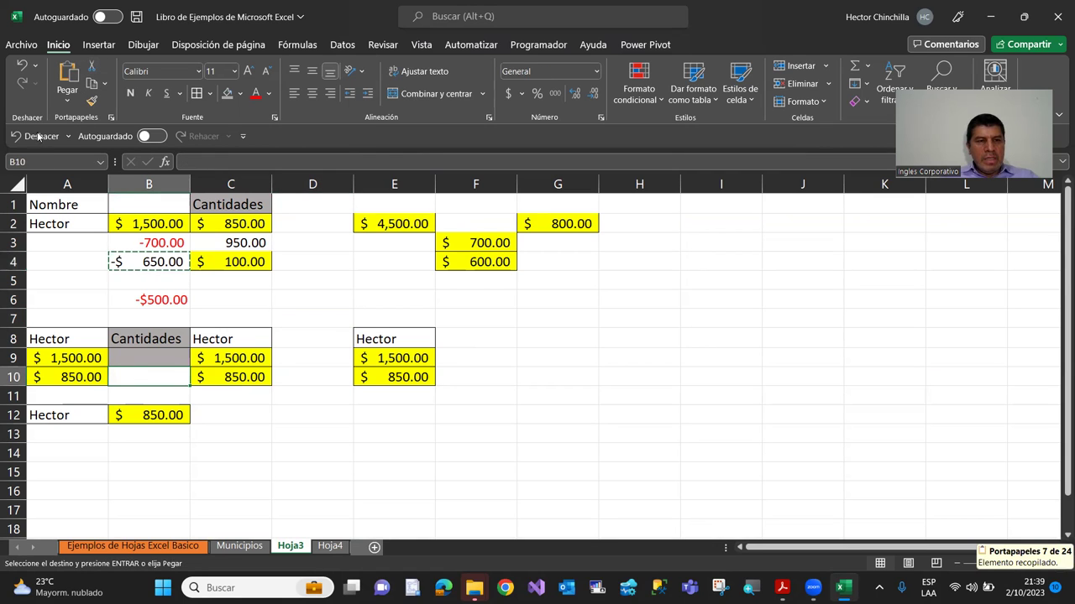
left_click(64, 72)
left_click(329, 319)
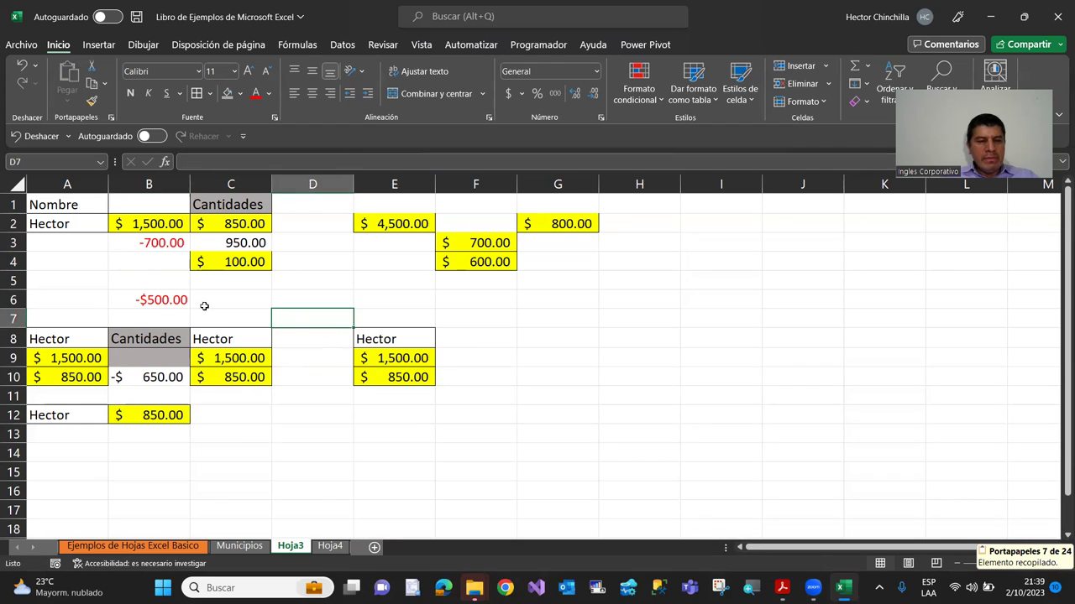
left_click(112, 121)
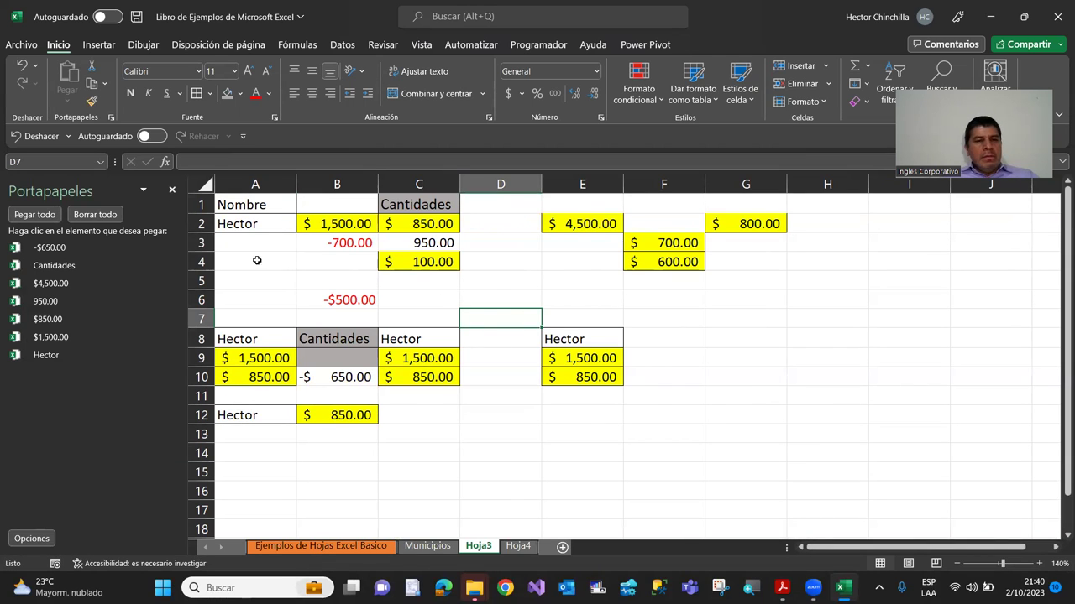
Empty the Portapapeles collection with Borrar todo and close the pane.
left_click(172, 189)
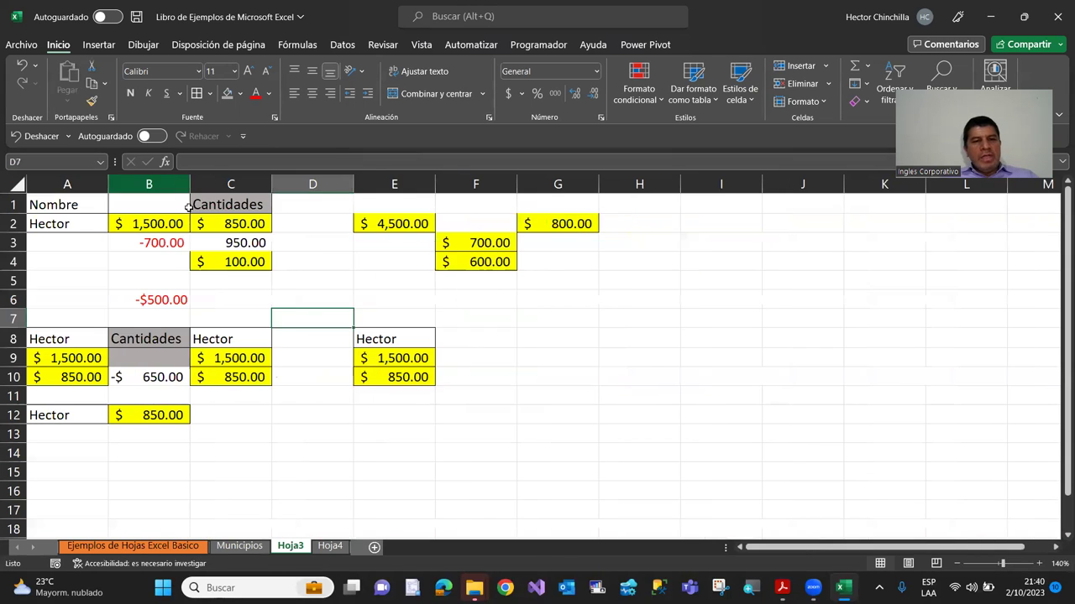
left_click(217, 324)
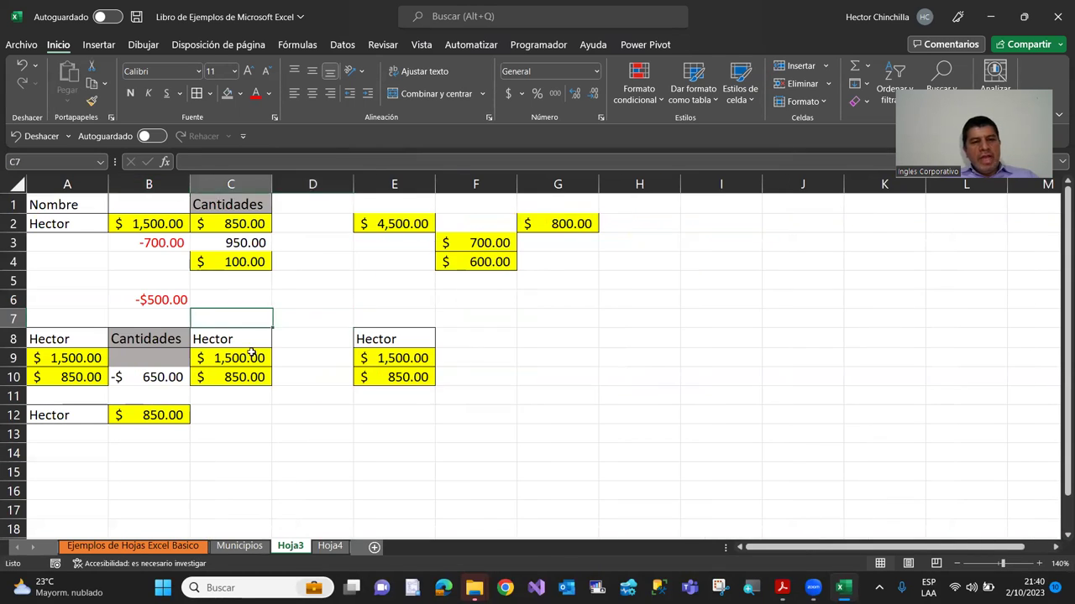
left_click(273, 411)
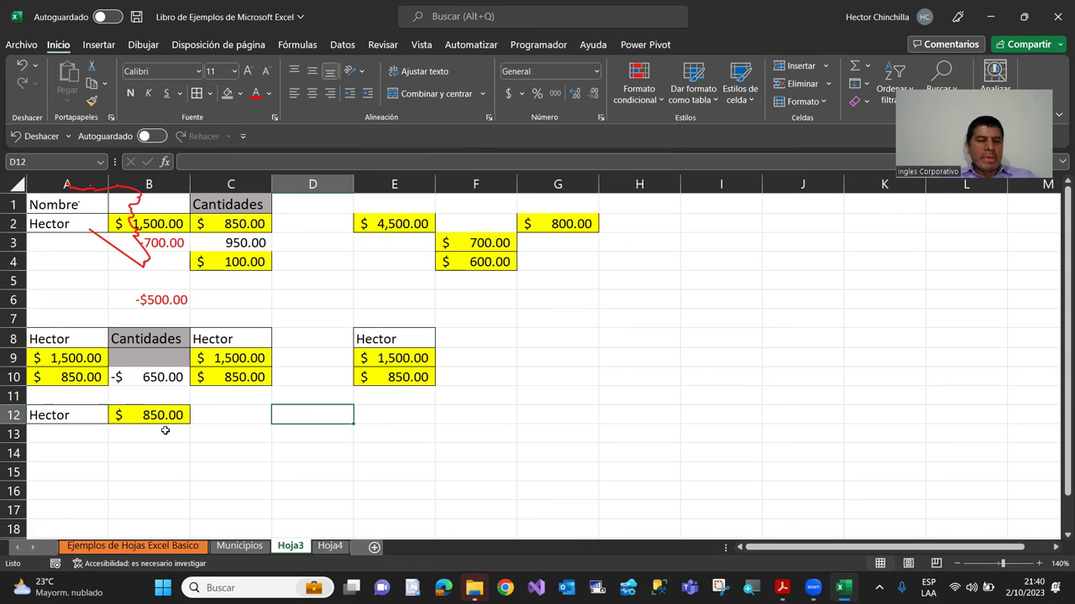
left_click(111, 118)
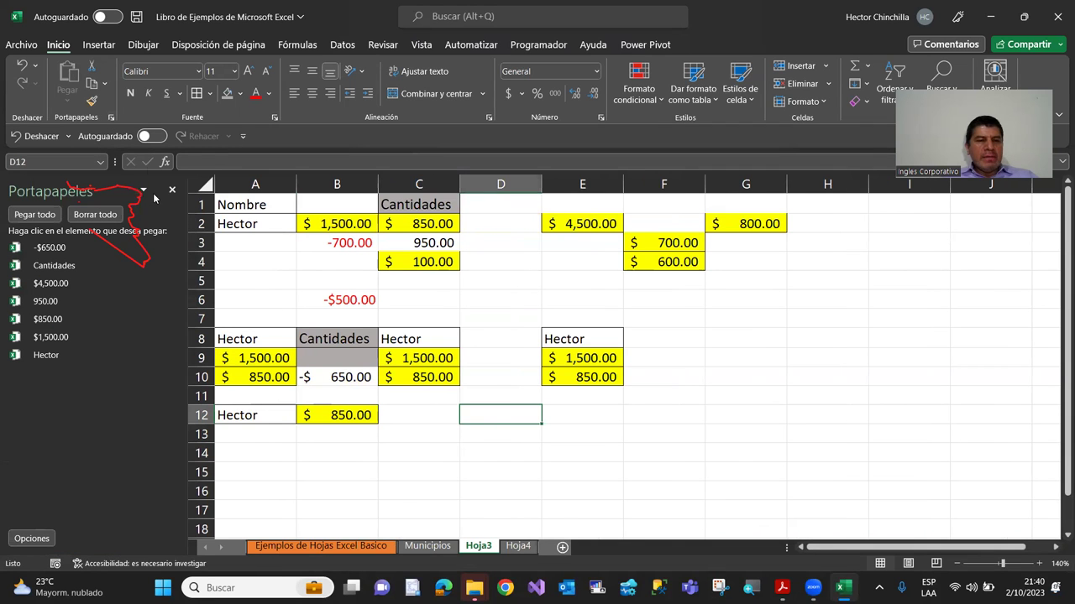
left_click(92, 215)
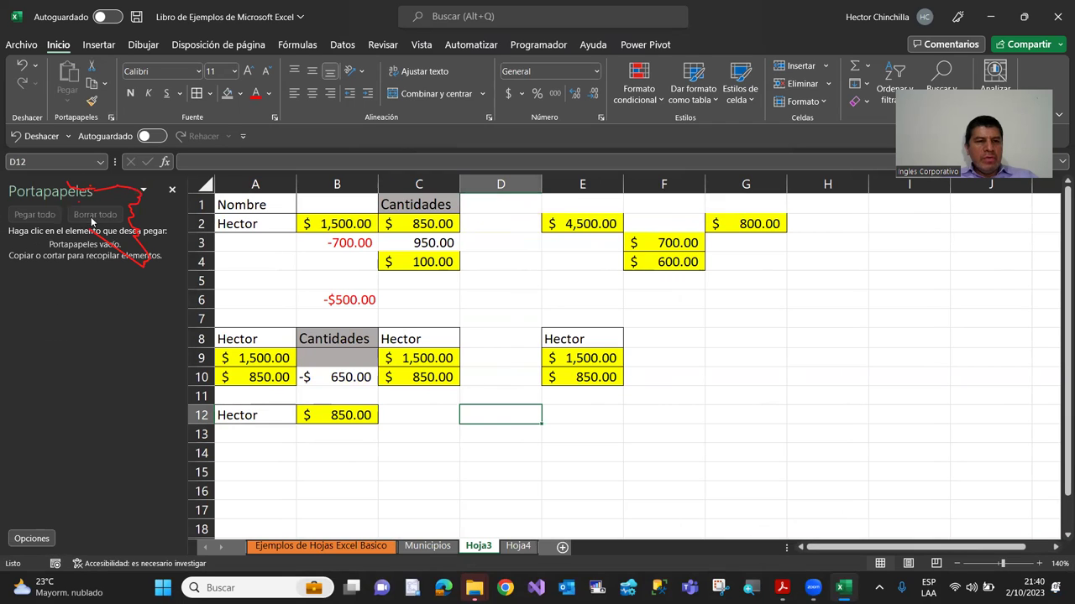
left_click(172, 189)
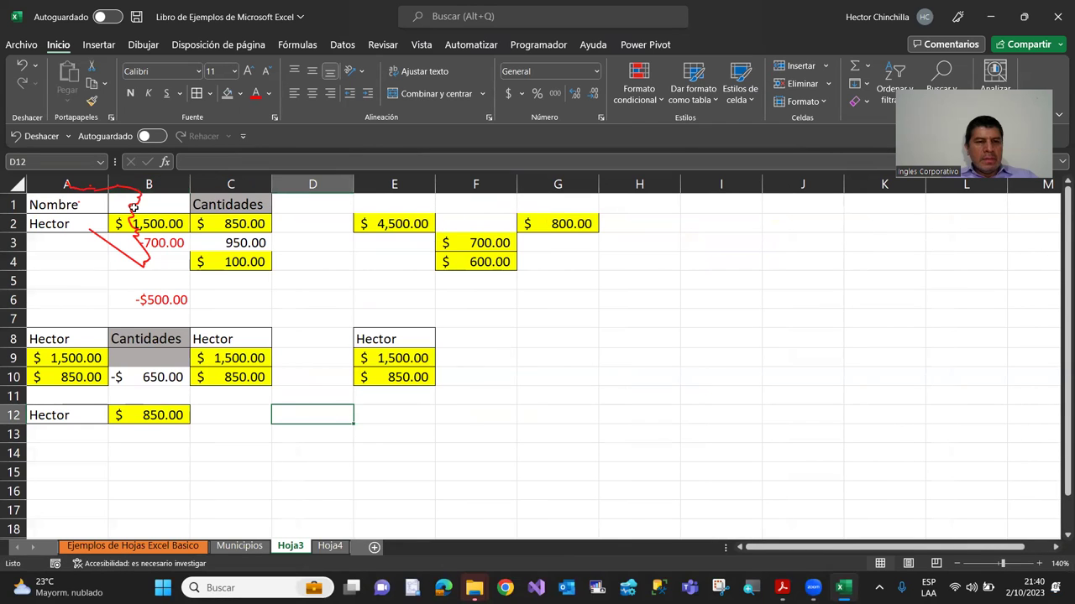
left_click(134, 208)
Copy Nombre from A1, Cantidades from C1 and $100.00 from C4 into the clipboard list.
left_click(223, 321)
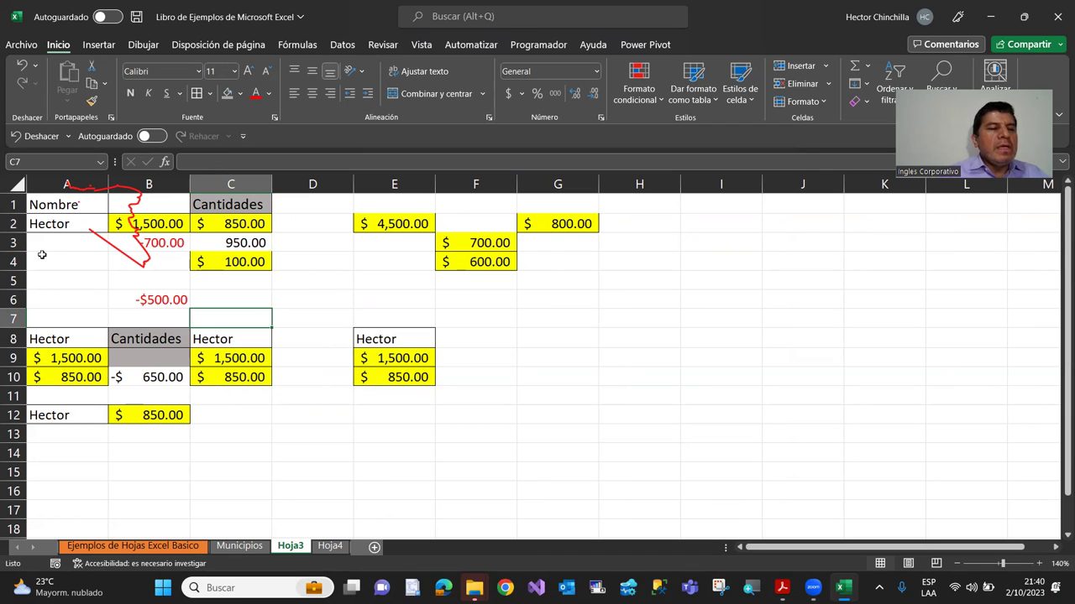
left_click(75, 203)
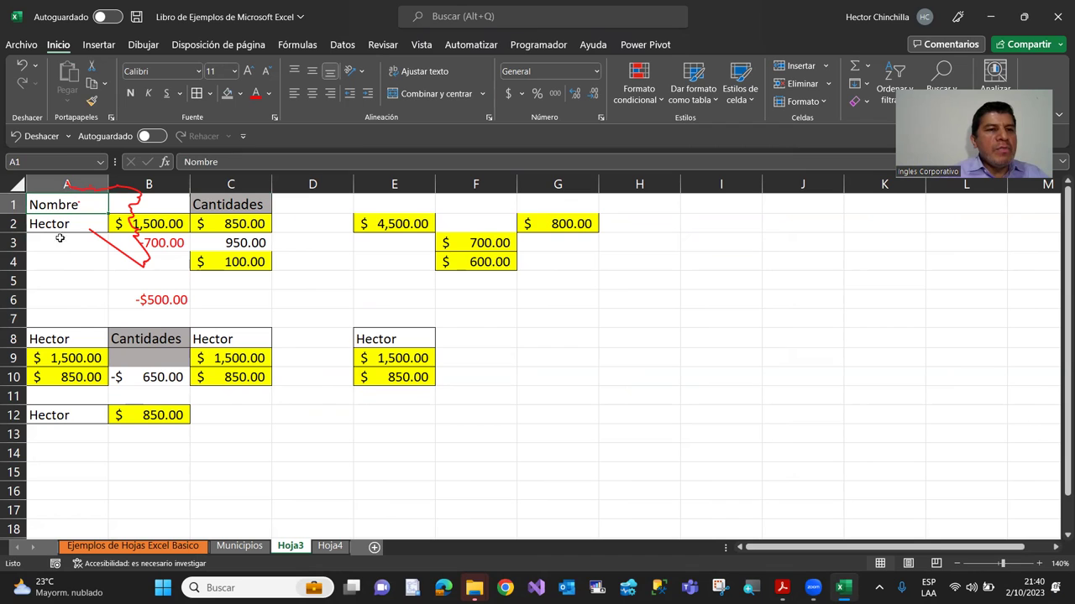
left_click(92, 83)
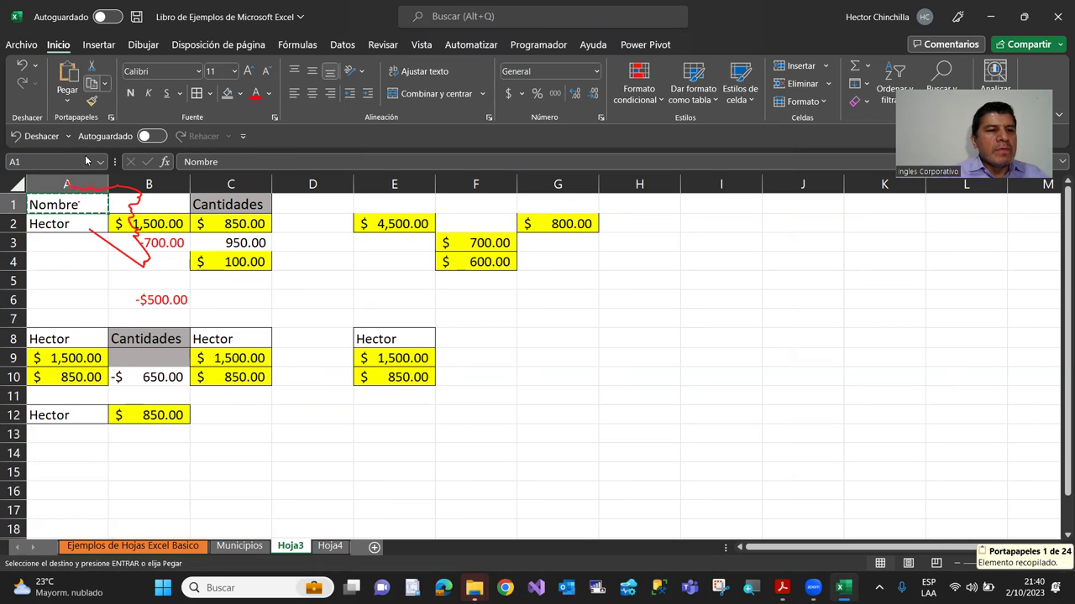
left_click(205, 205)
left_click(91, 83)
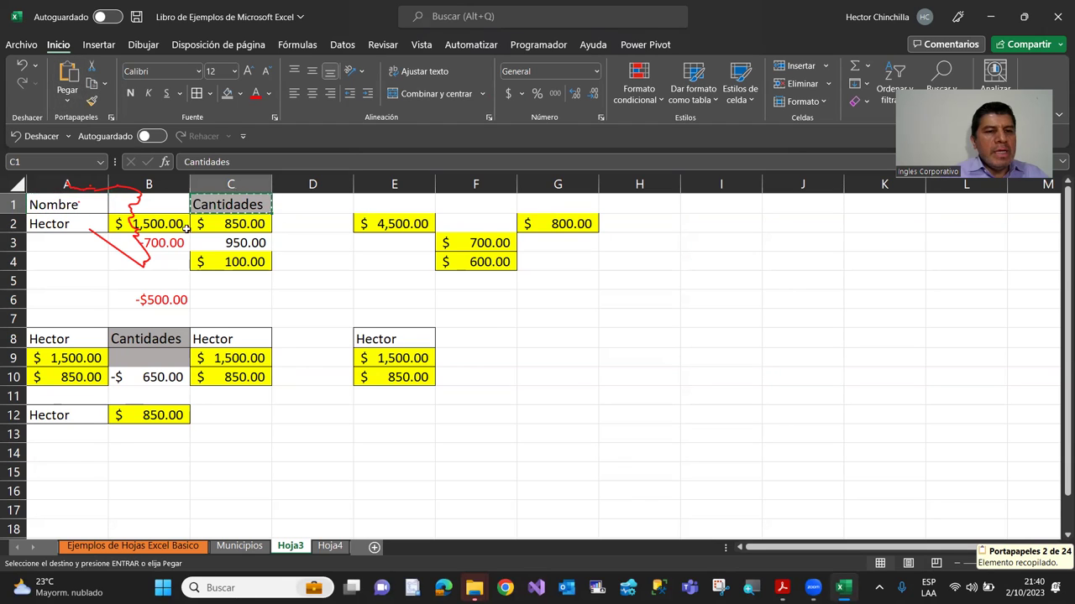
left_click(215, 263)
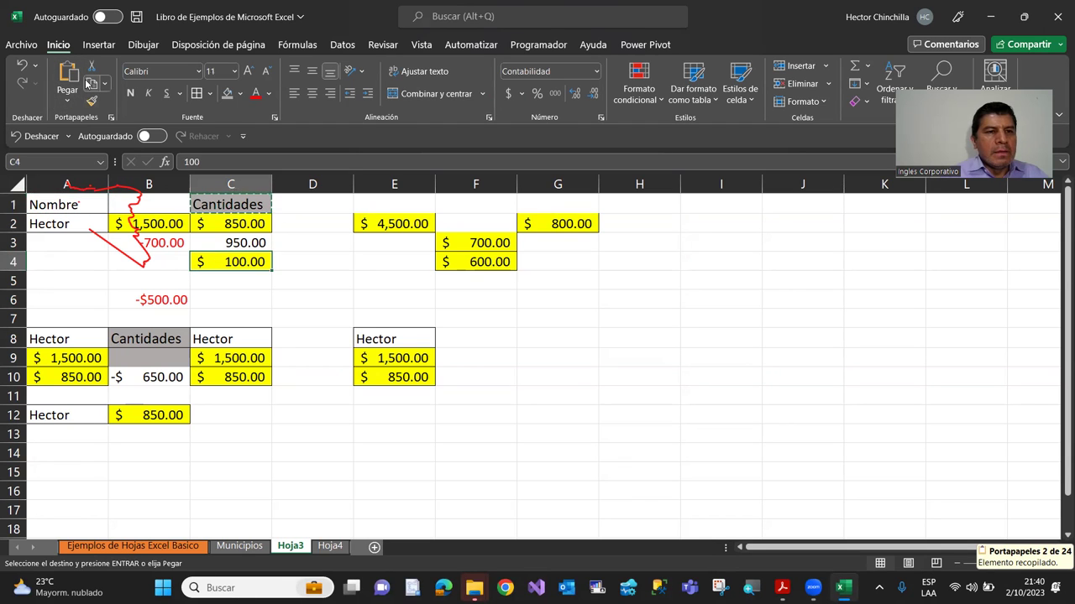
left_click(91, 83)
left_click(110, 117)
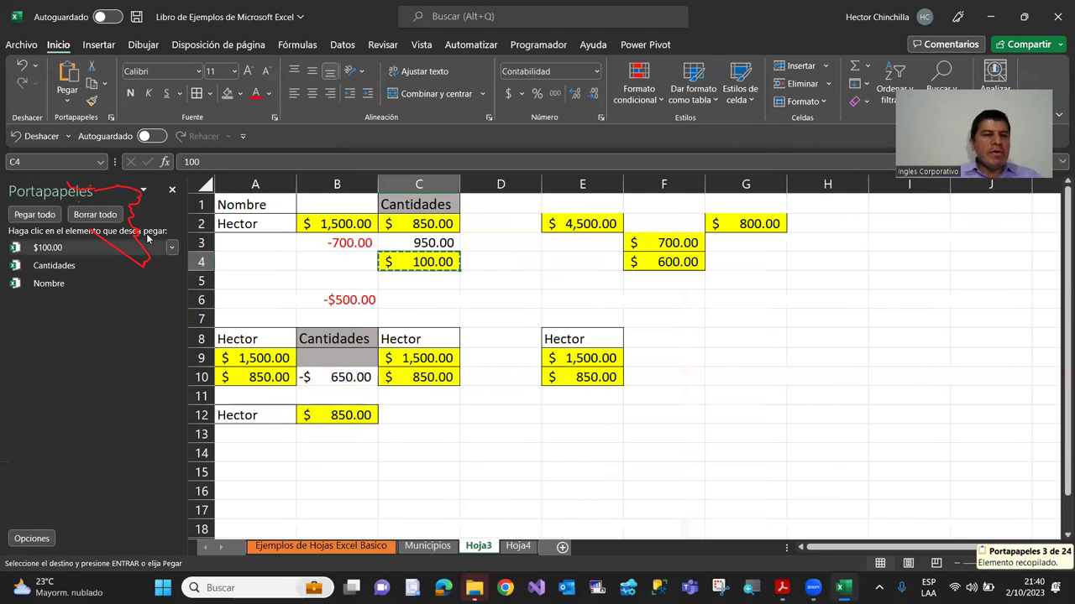
Paste all saved clipboard items (Nombre, Cantidades, $100.00) stacked into A14:A16.
left_click(172, 189)
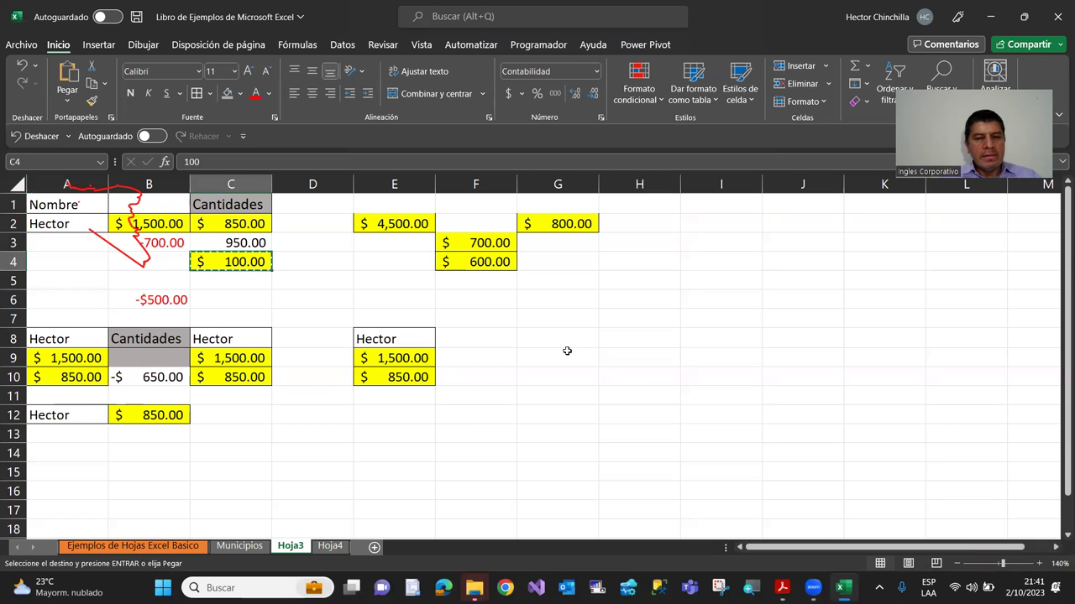
left_click(69, 452)
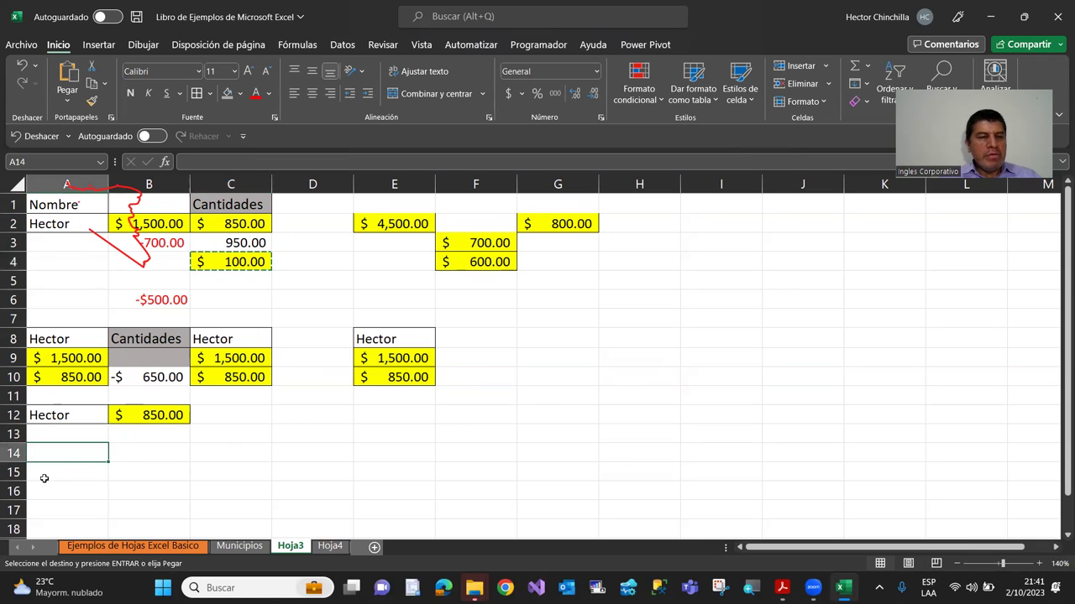
left_click(110, 118)
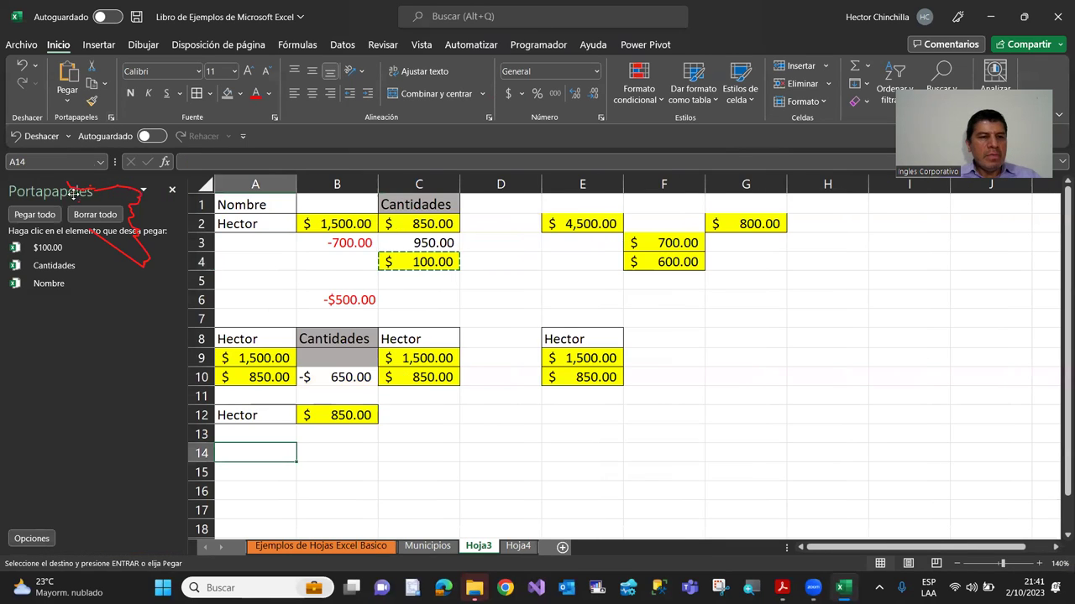
left_click(34, 215)
Paste the $100.00 clipboard item into B16 and hide the clipboard history.
left_click(311, 493)
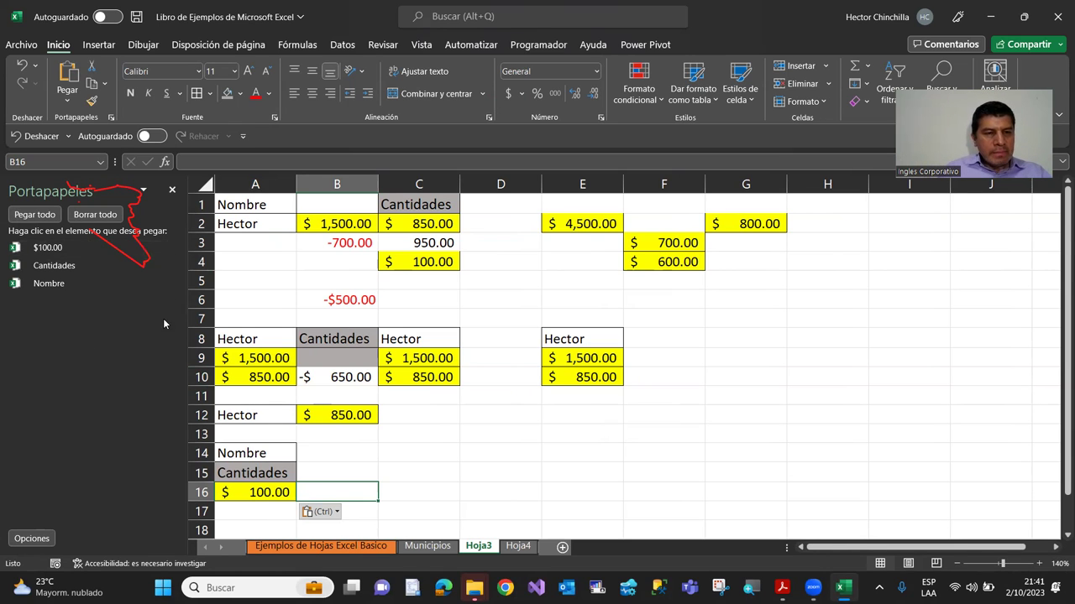
left_click(171, 247)
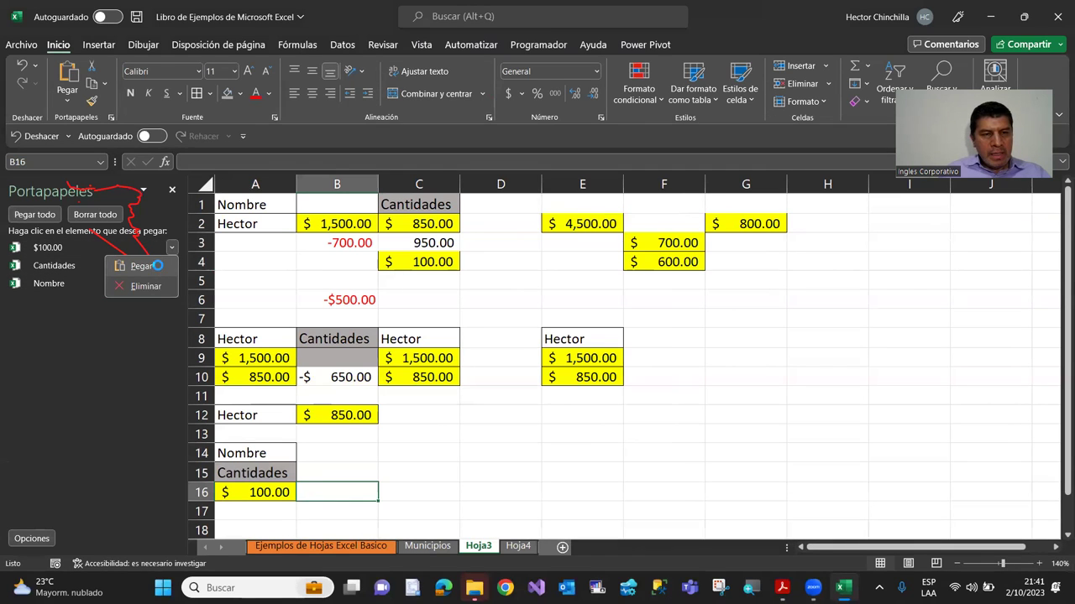
left_click(141, 266)
key("Up")
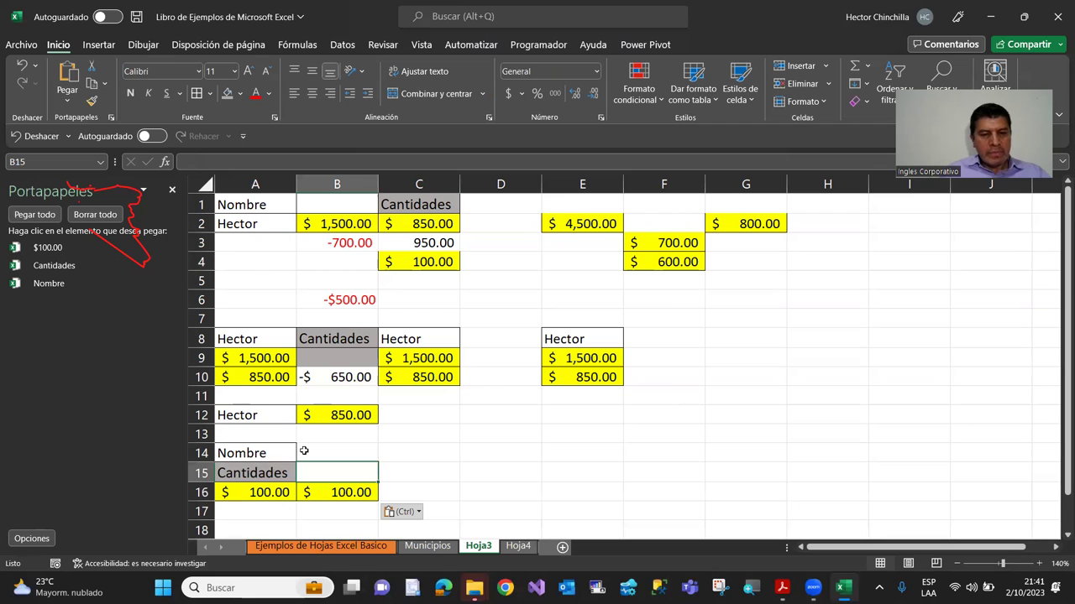
left_click(173, 190)
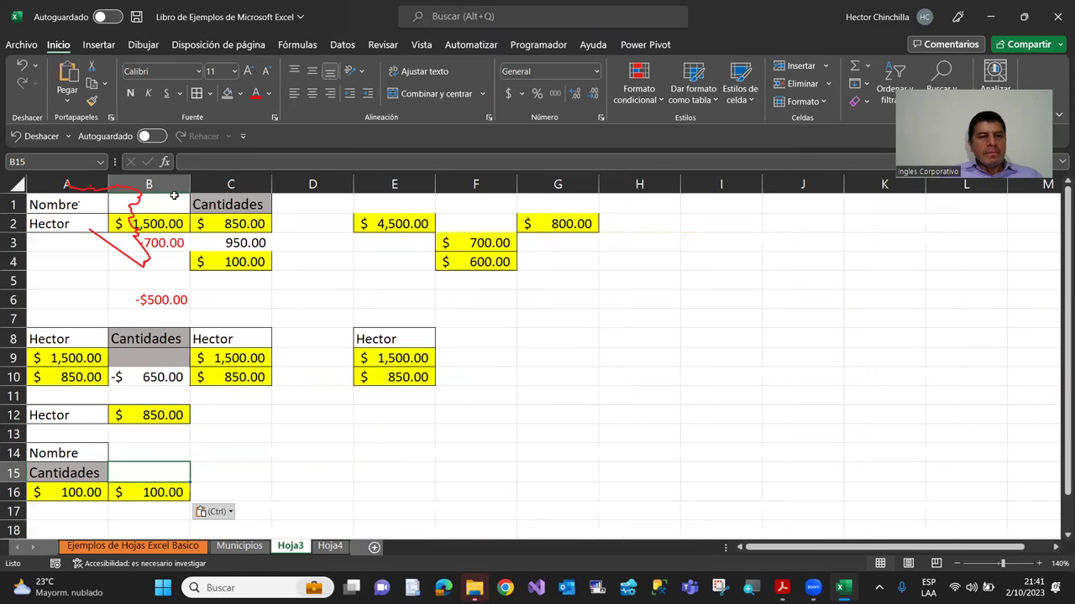
left_click(70, 306)
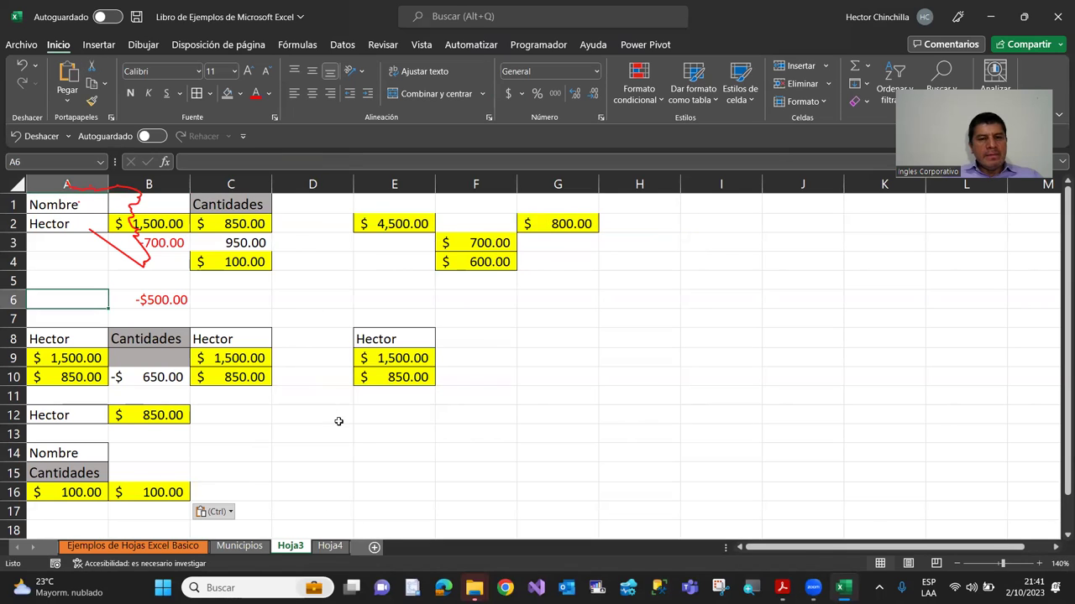
Copy the name/$1,500.00/$850.00 block from E8:E10 into I1:I3.
left_click_drag(384, 340, 391, 376)
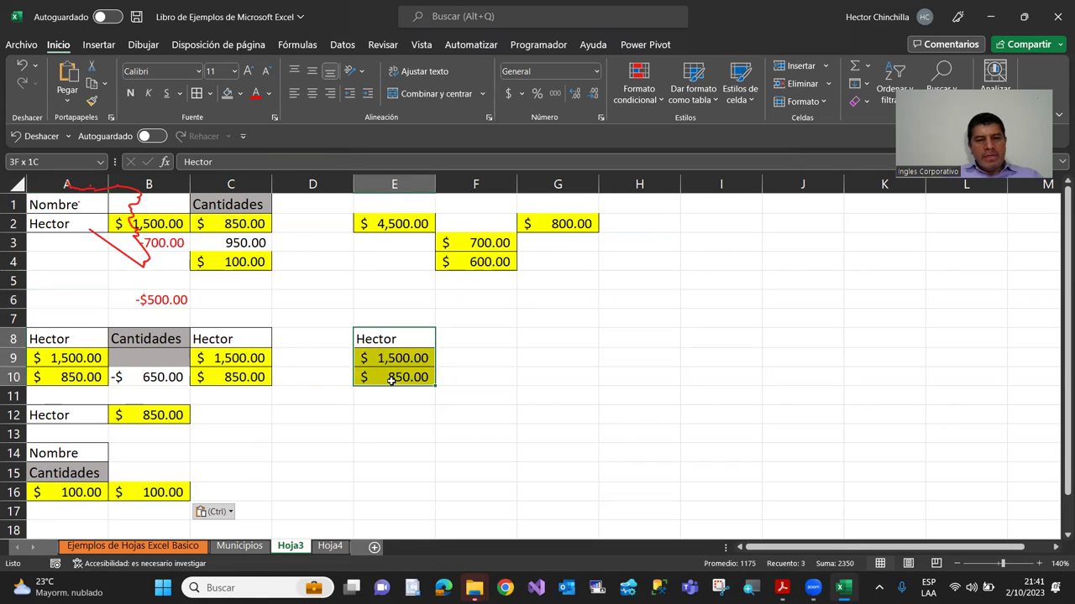
key("ctrl+c")
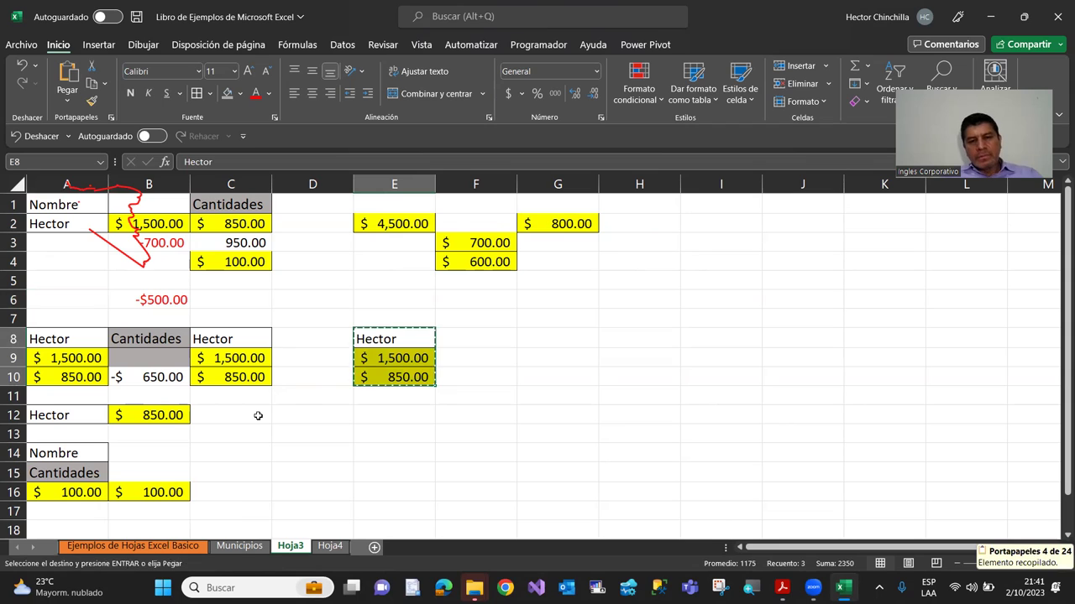
left_click(722, 201)
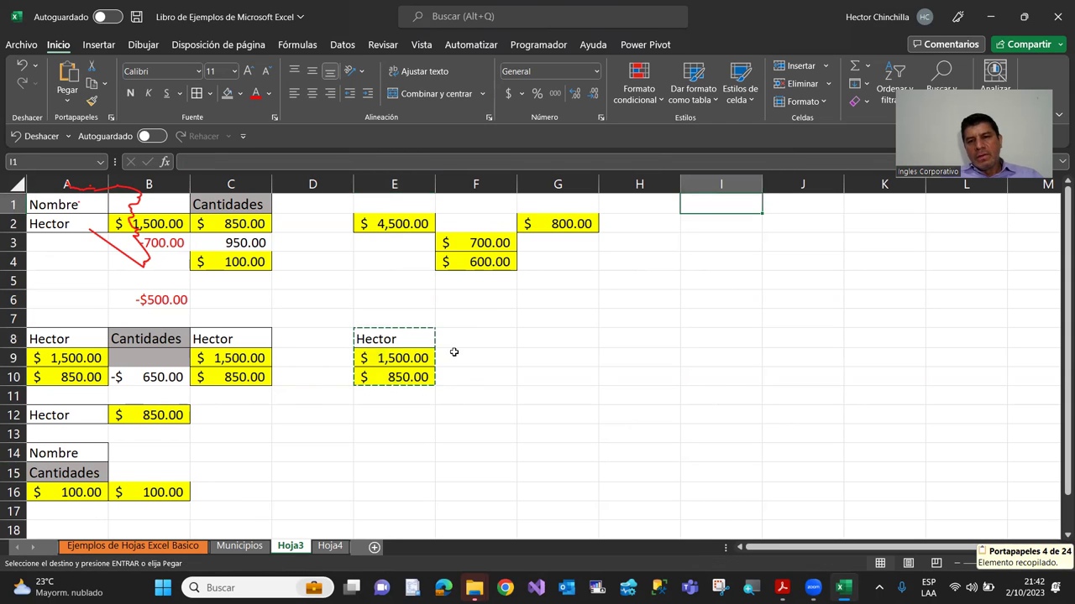
key("Return")
key("Down")
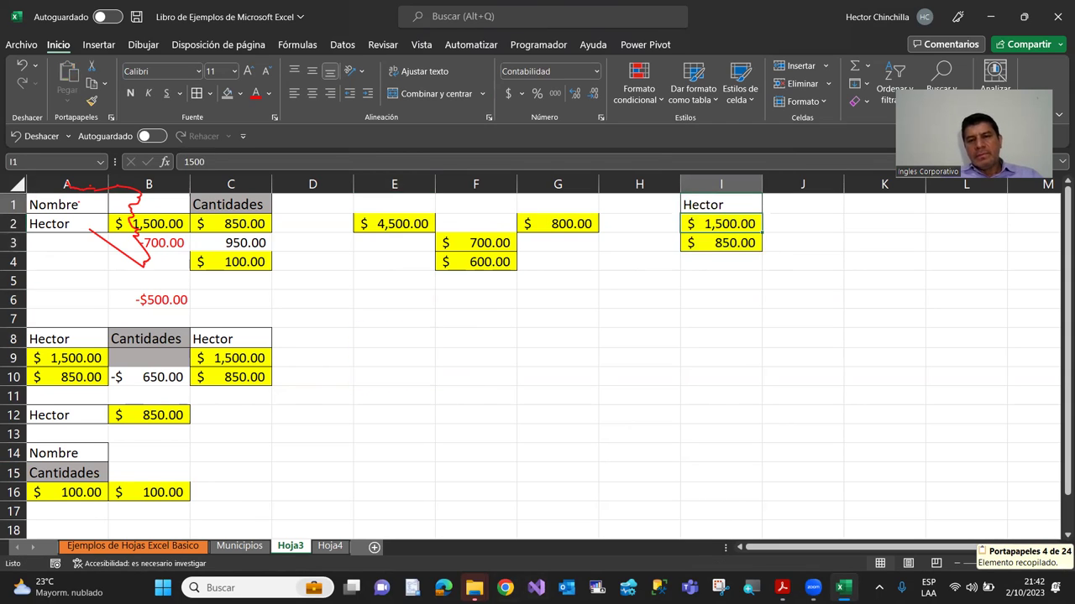
key("Down")
key("Up")
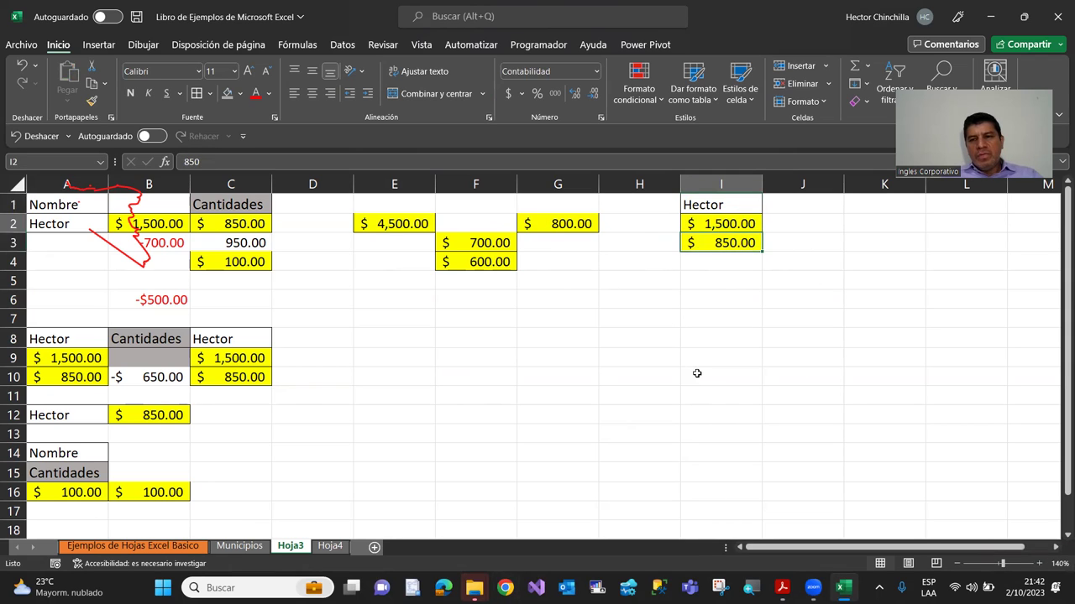
key("Up")
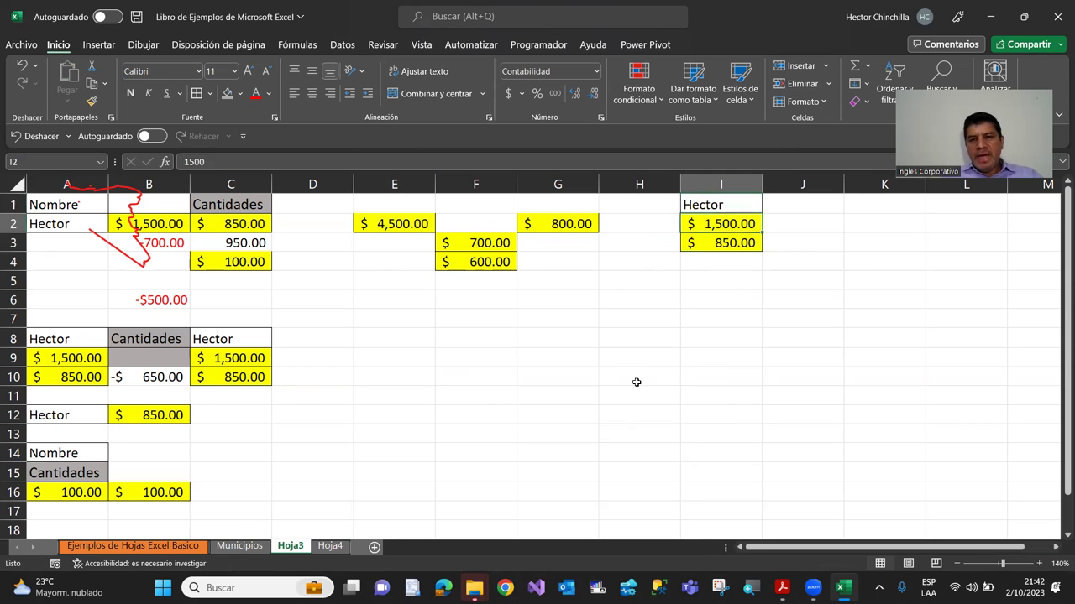
Cut the block from I1:I3 and move it to K1:K3.
key("shift+Down")
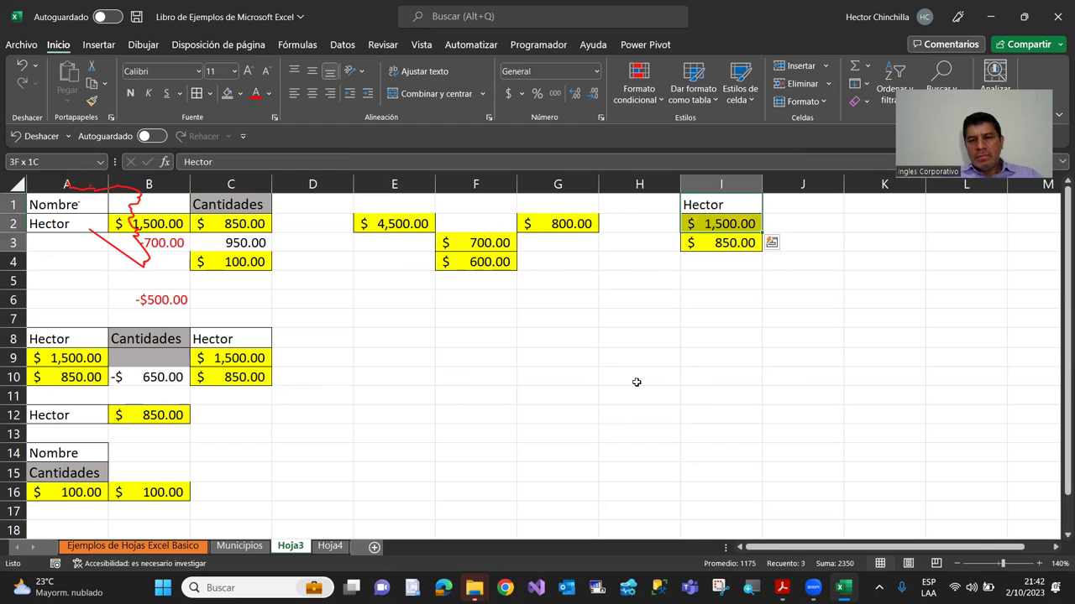
key("shift+Down")
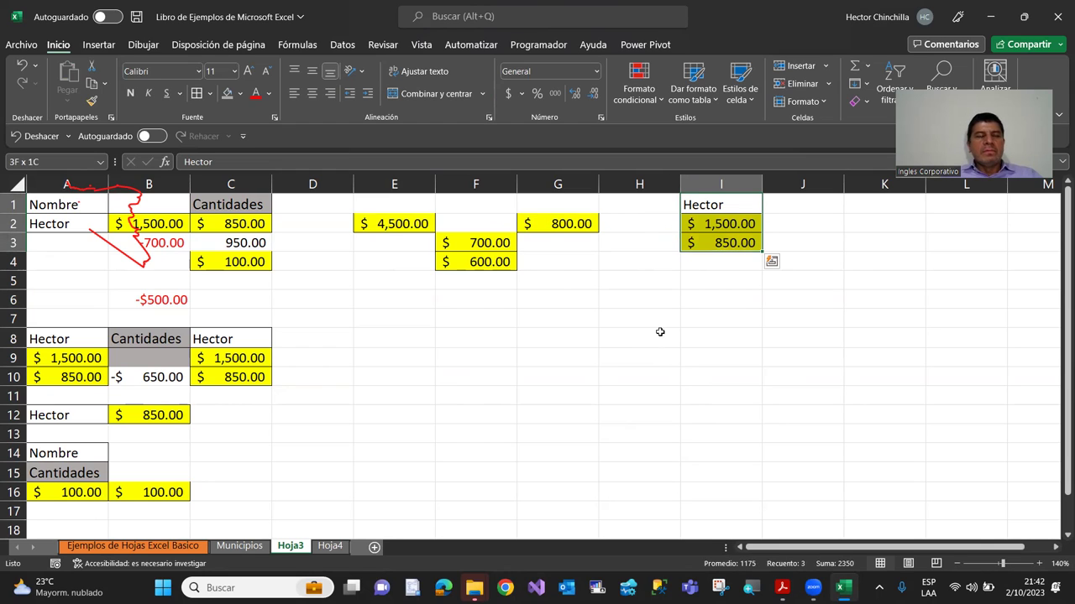
left_click(91, 83)
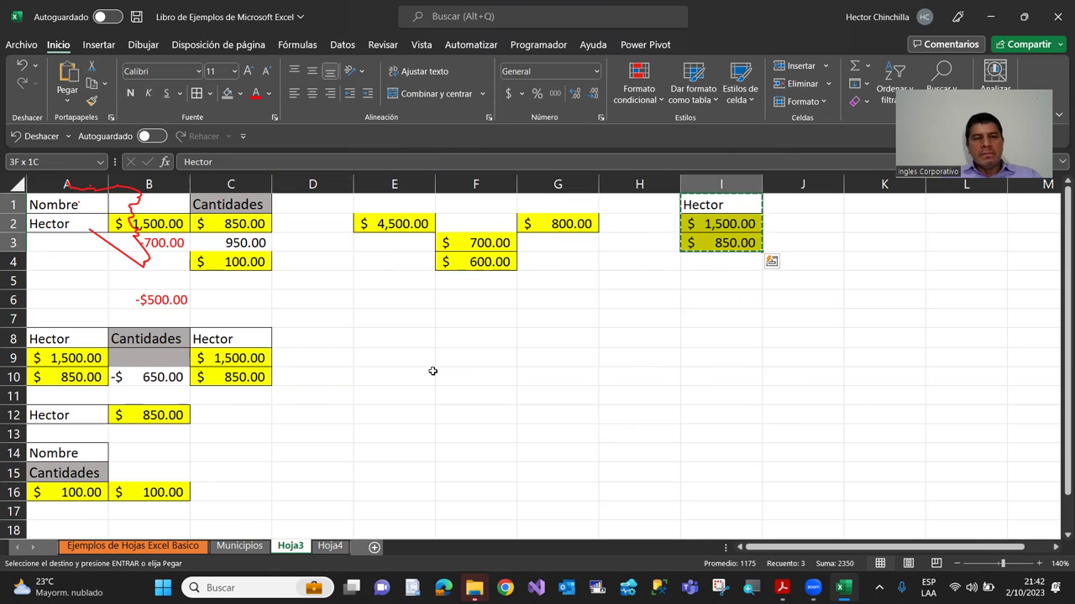
left_click(860, 206)
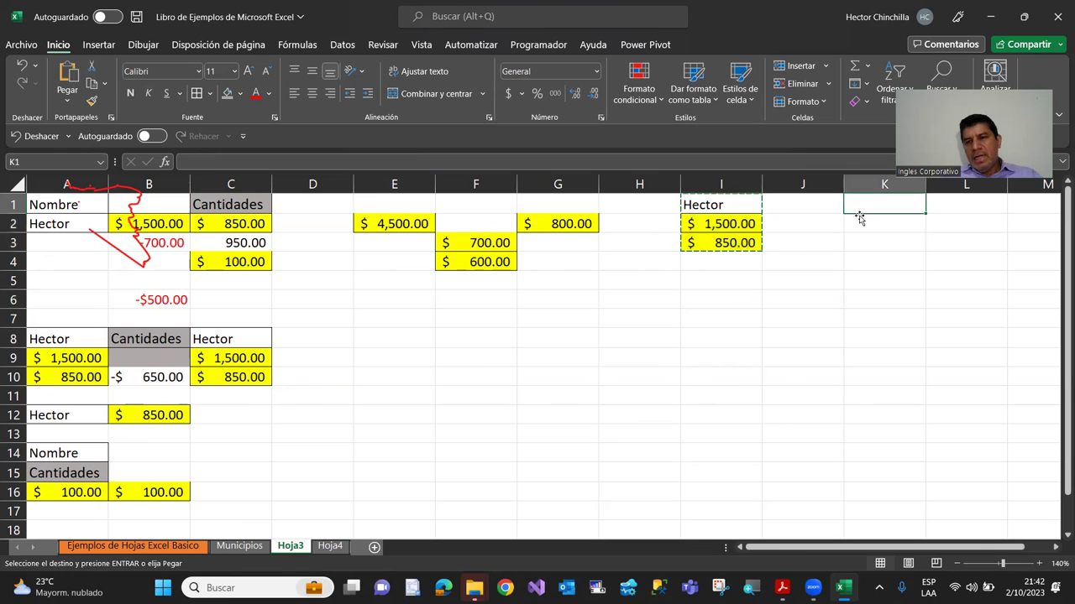
left_click(65, 81)
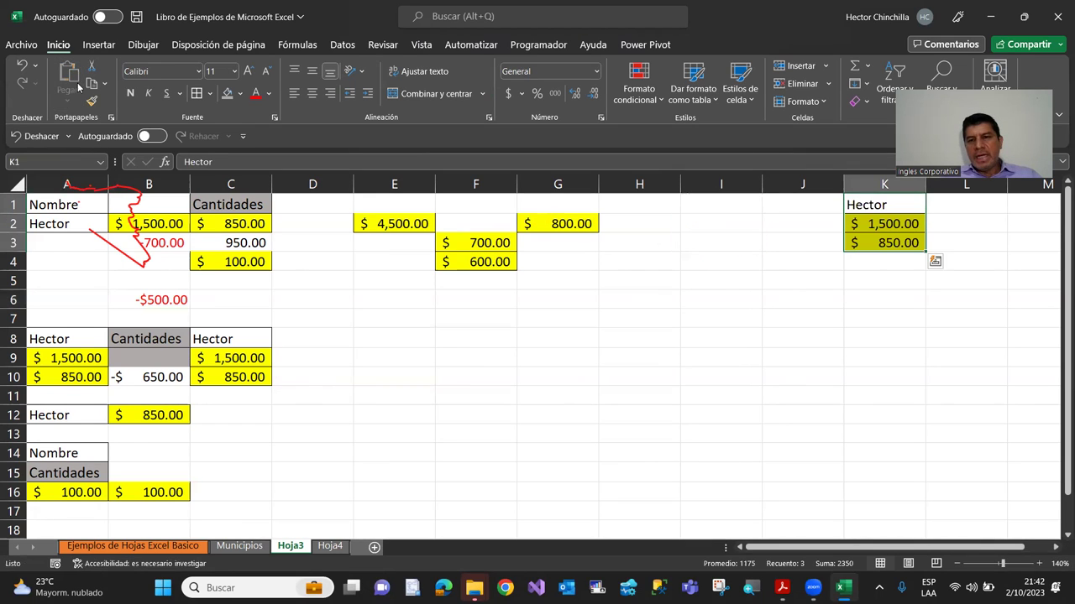
left_click(713, 210)
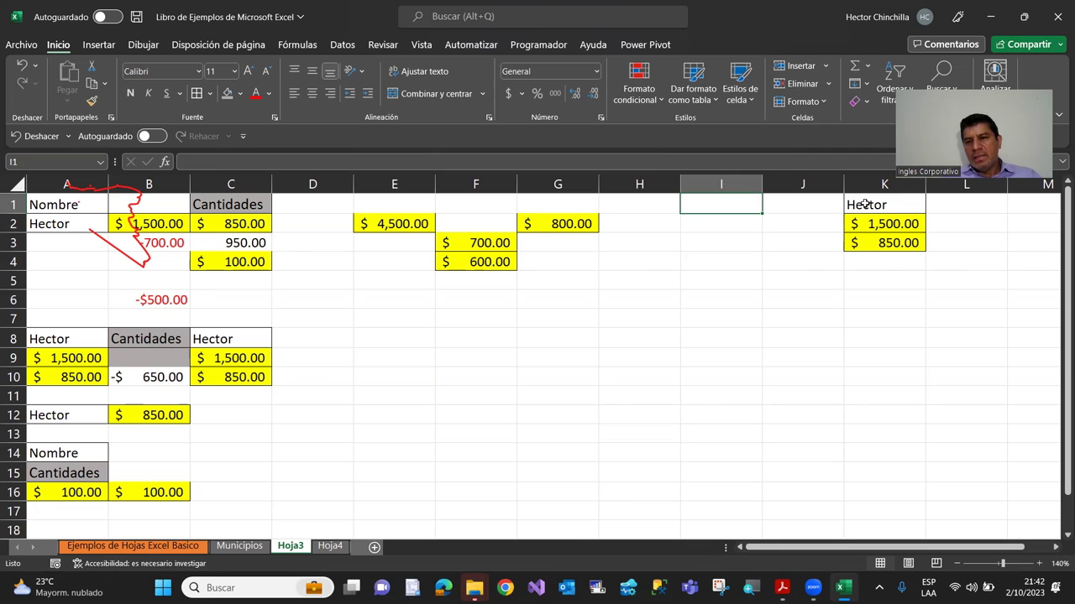
Copy the name/$1,500.00/$850.00 block from K1:K3 back into I1:I3.
left_click(865, 204)
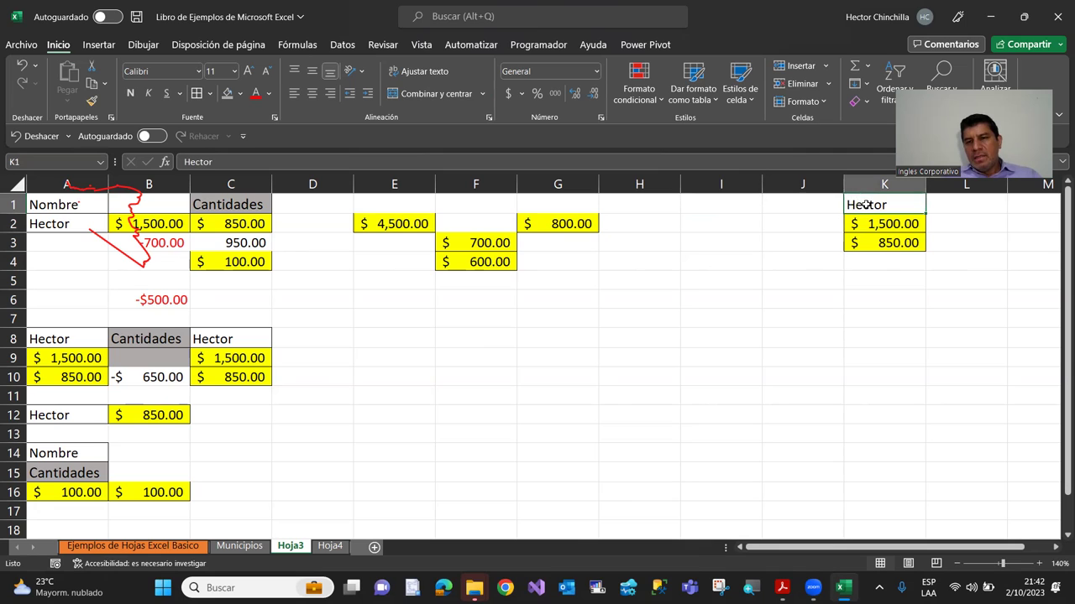
left_click(712, 203)
left_click_drag(879, 205, 881, 242)
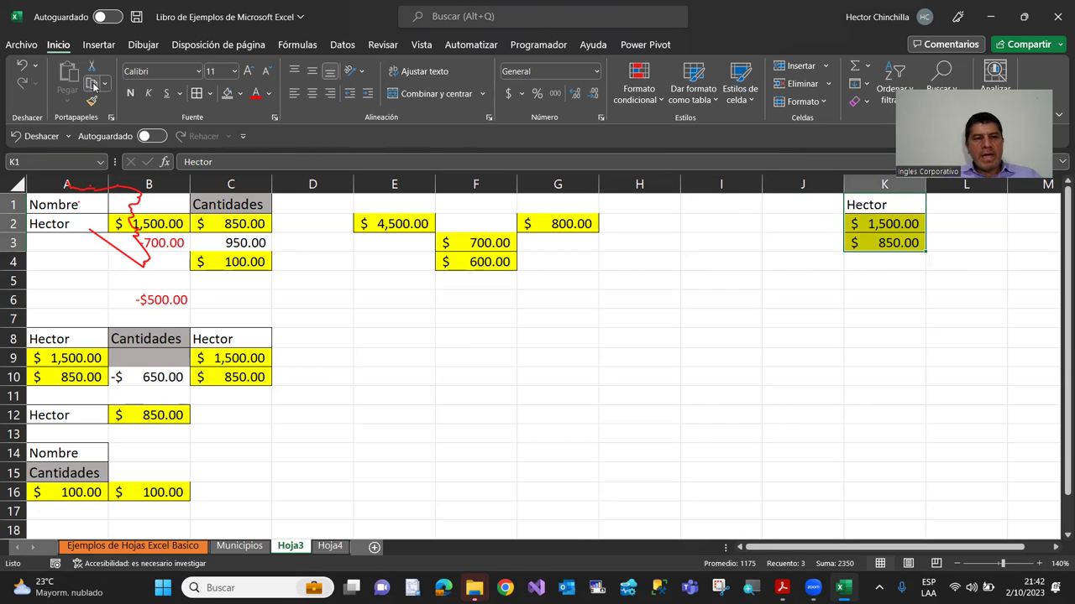
left_click(95, 85)
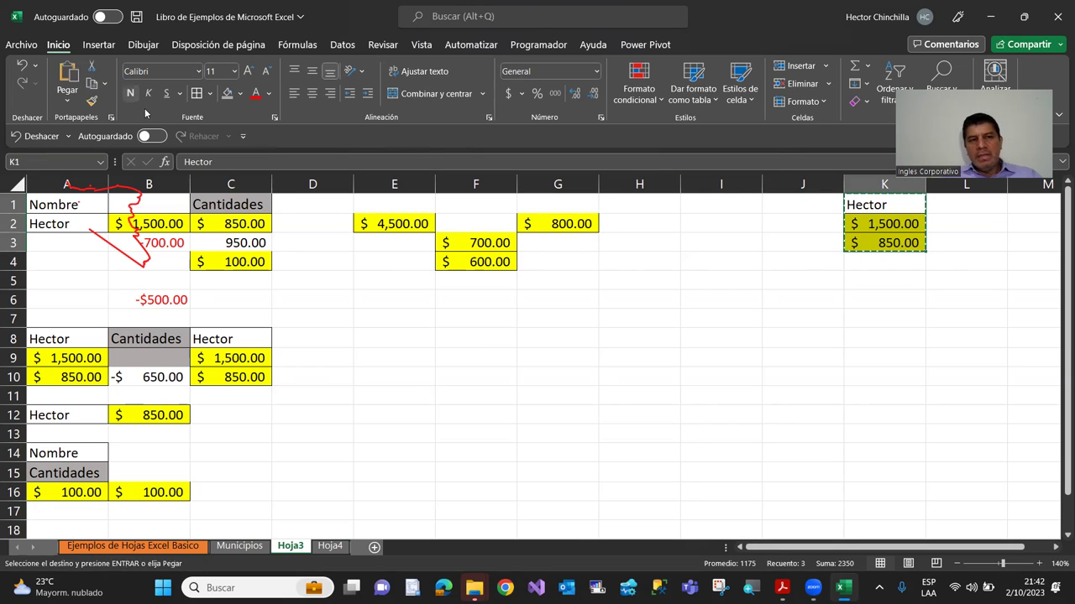
left_click(725, 206)
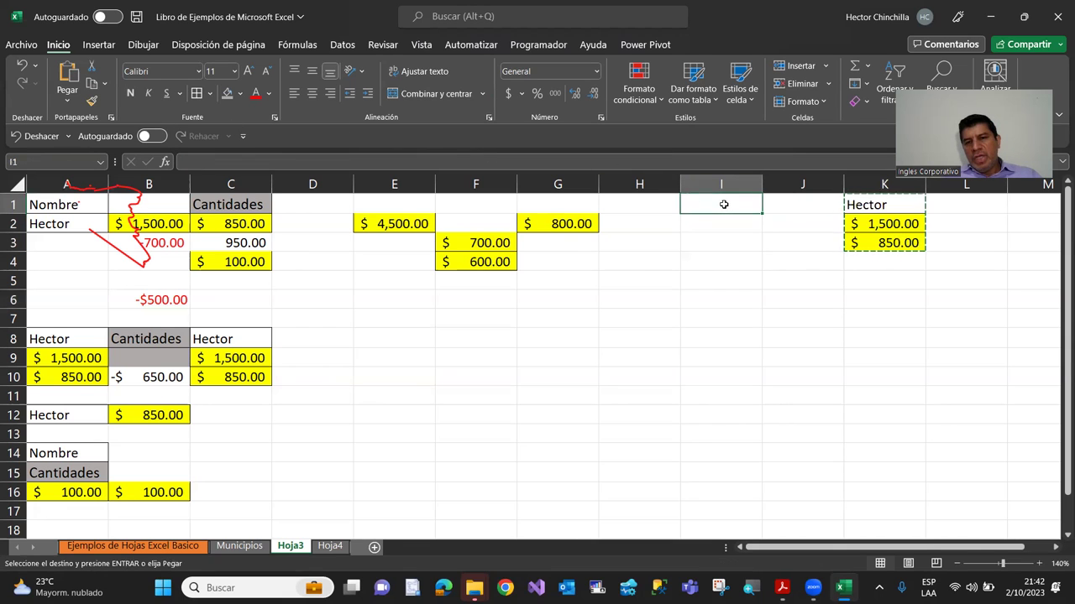
left_click(67, 86)
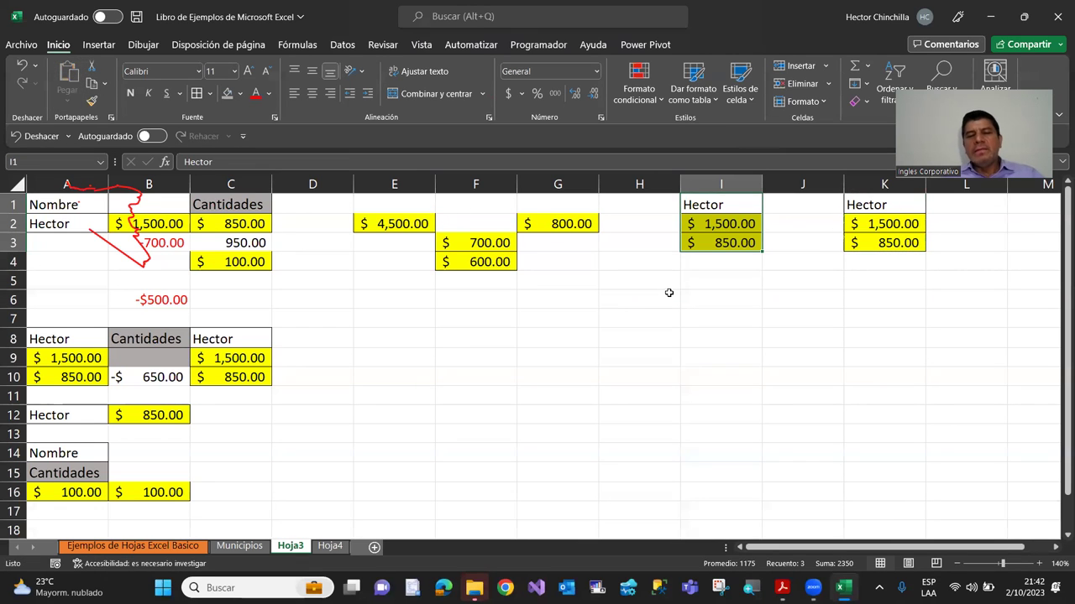
left_click(581, 299)
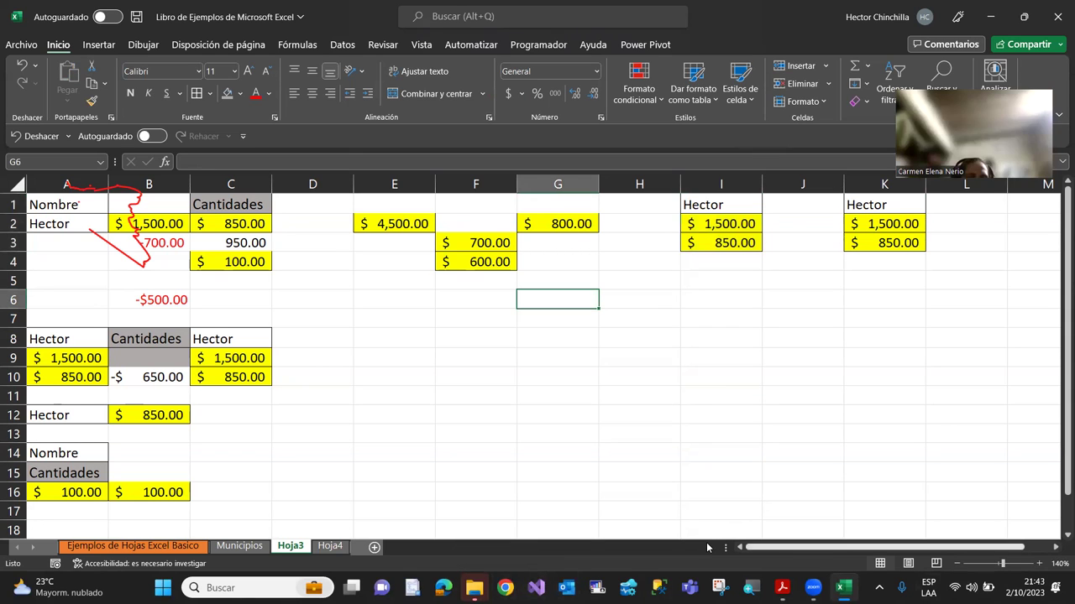
left_click(514, 374)
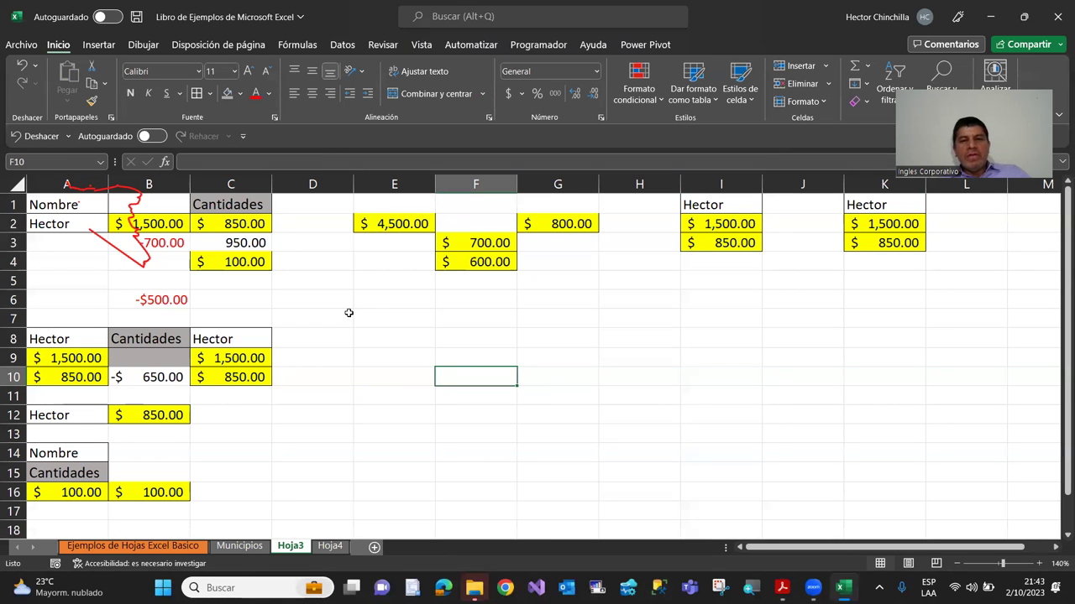
left_click(559, 324)
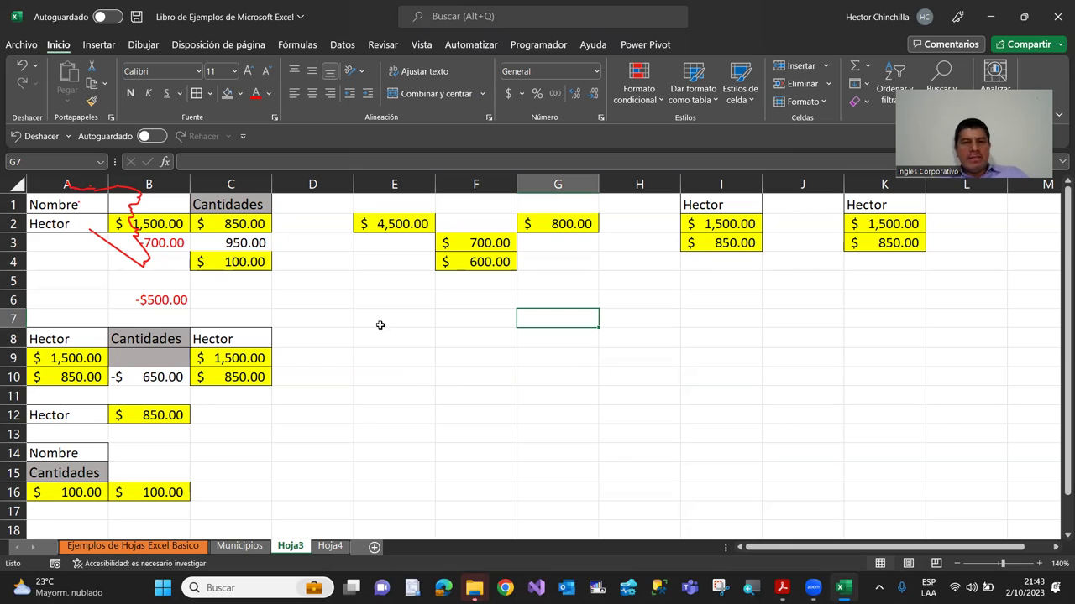
left_click(356, 301)
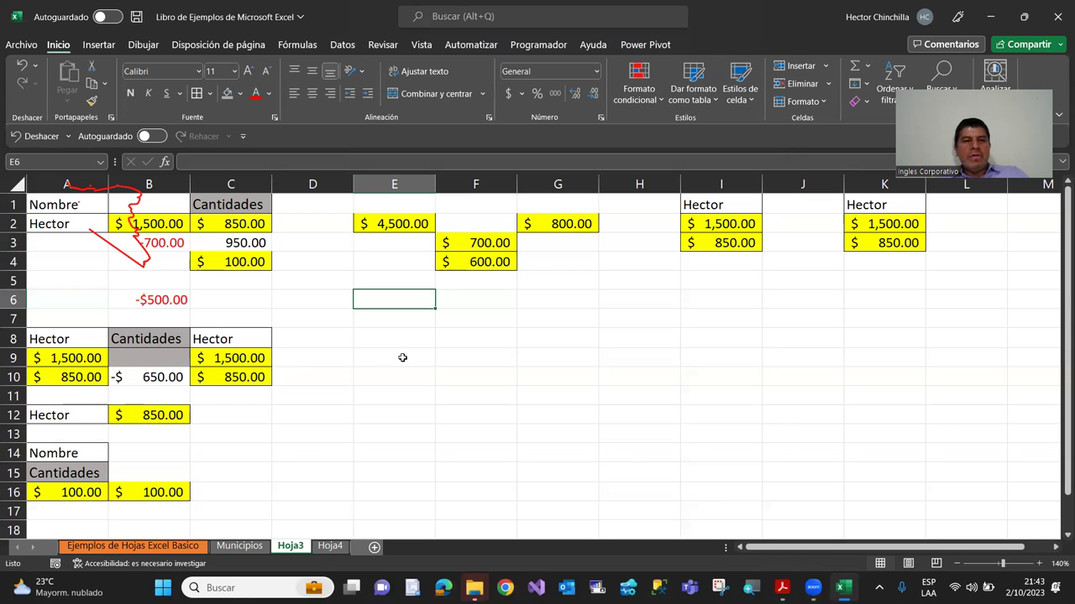
left_click(712, 204)
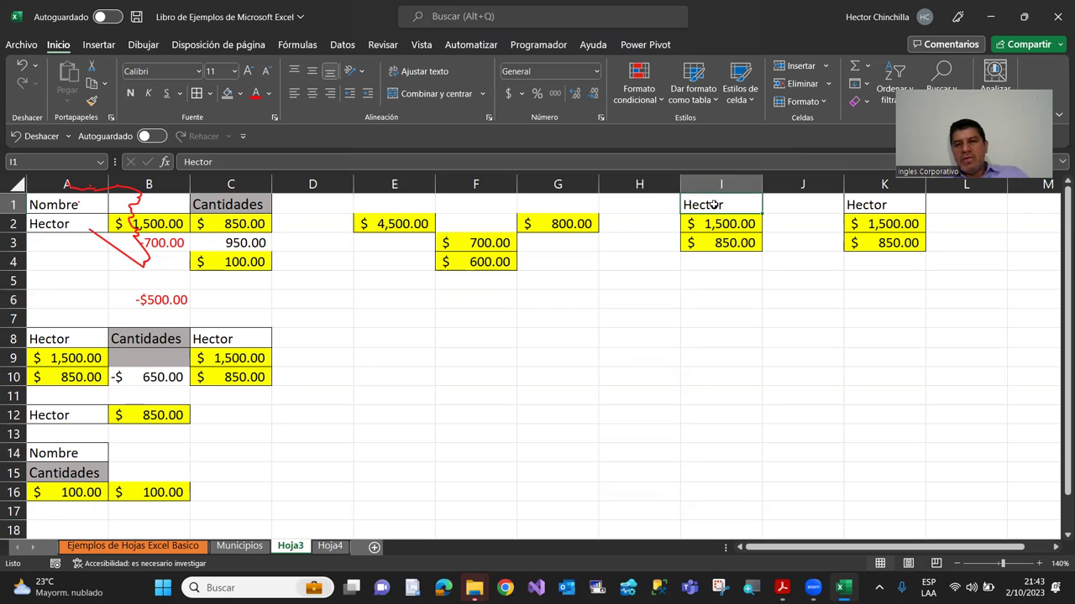
left_click(126, 204)
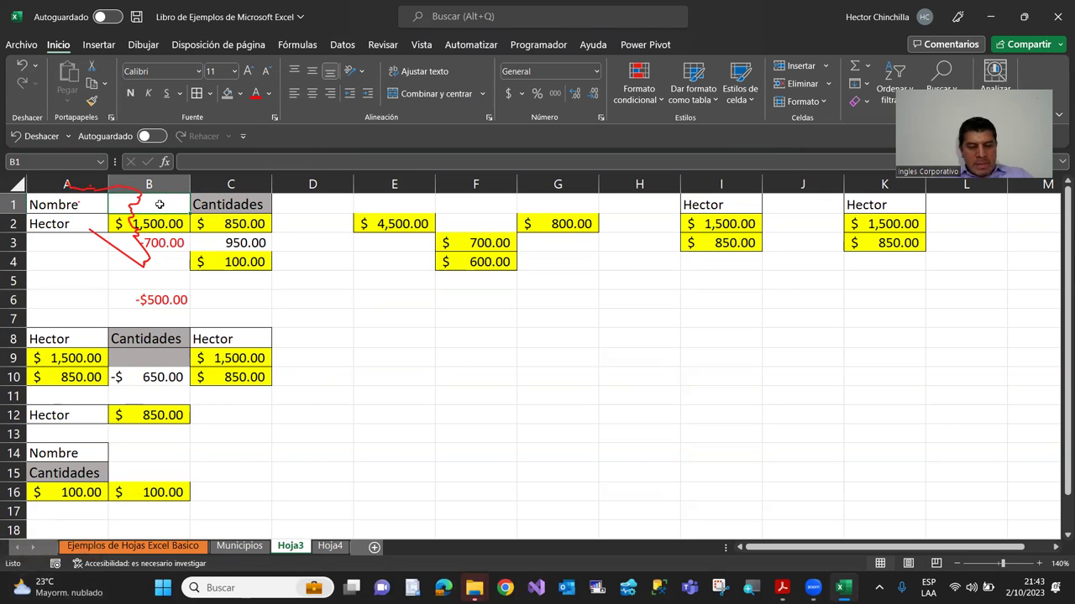
type("Cantidad")
key("Return")
key("Up")
key("Right")
type("Cantidad2")
key("Return")
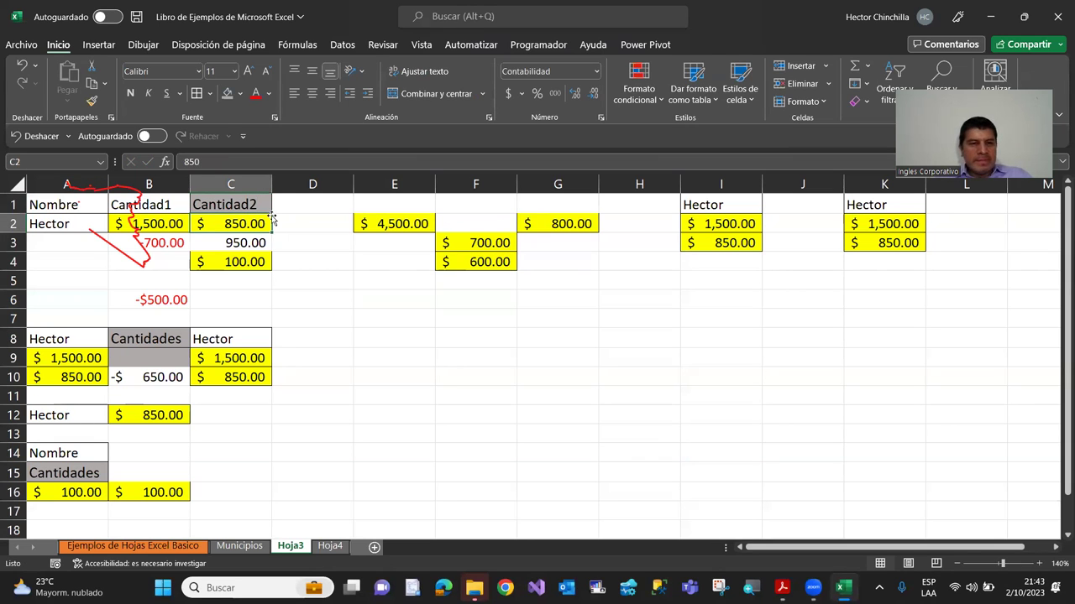
key("Up")
key("Left")
key("Left")
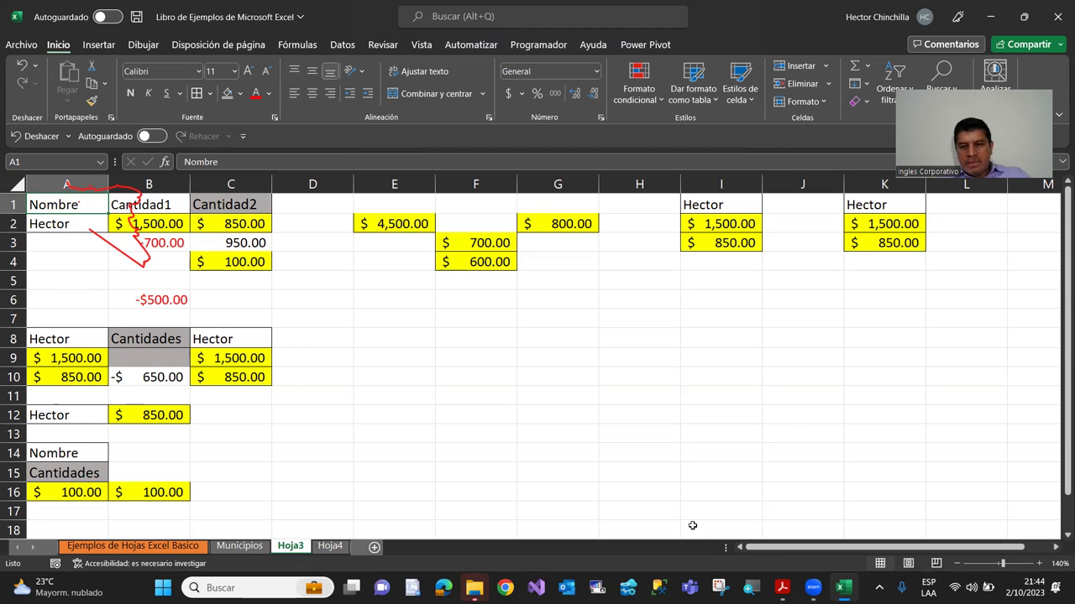
Copy Hoja3's A1:C2 Nombre/Cantidad1/Cantidad2 table and paste it at A1 on Hoja4.
left_click(475, 338)
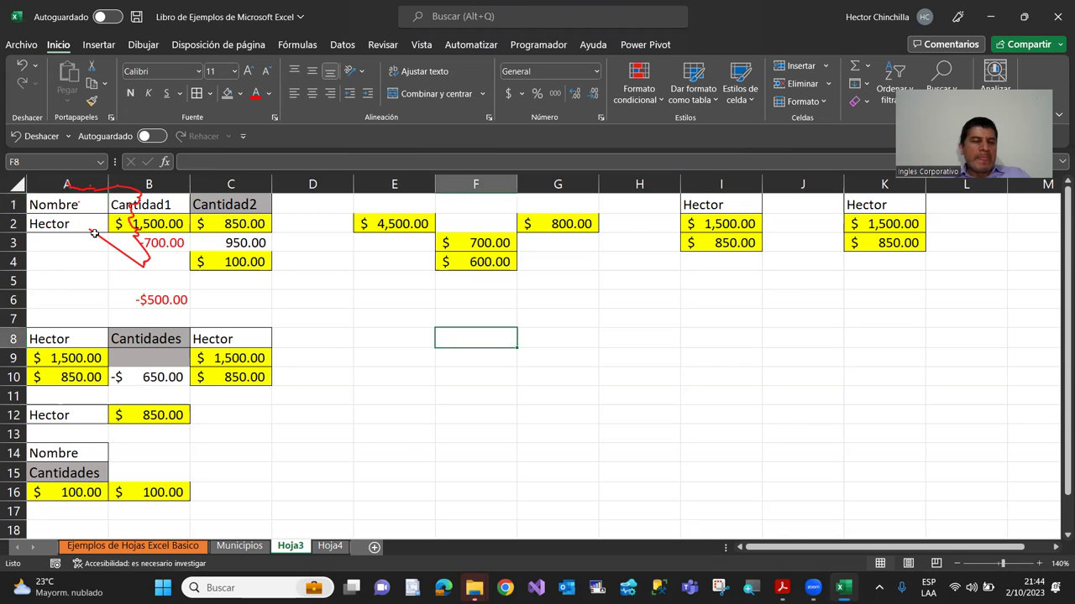
left_click(372, 286)
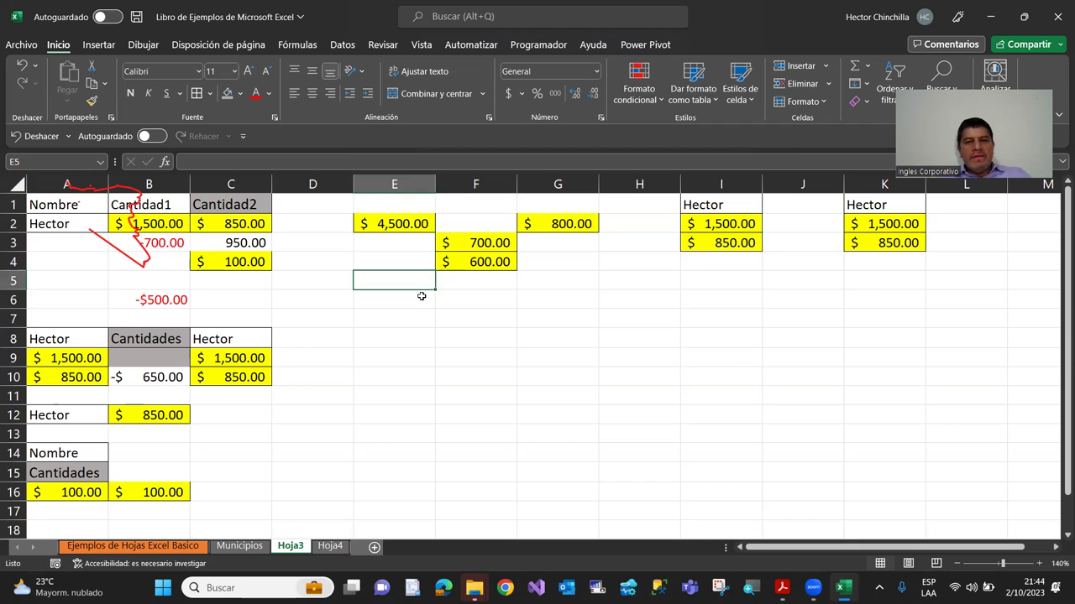
left_click(331, 547)
left_click(296, 548)
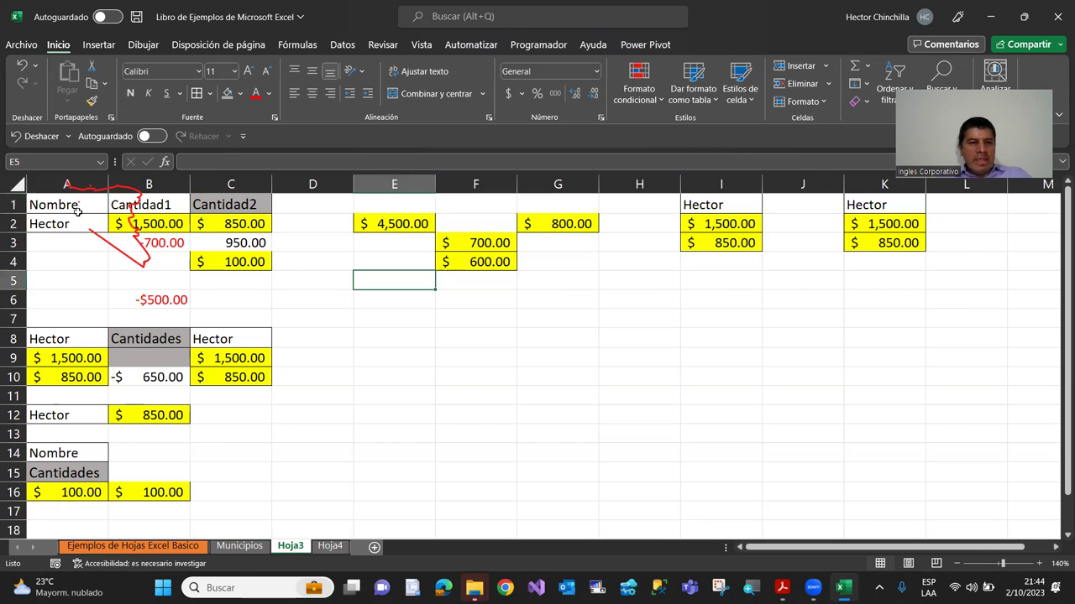
left_click_drag(76, 204, 225, 225)
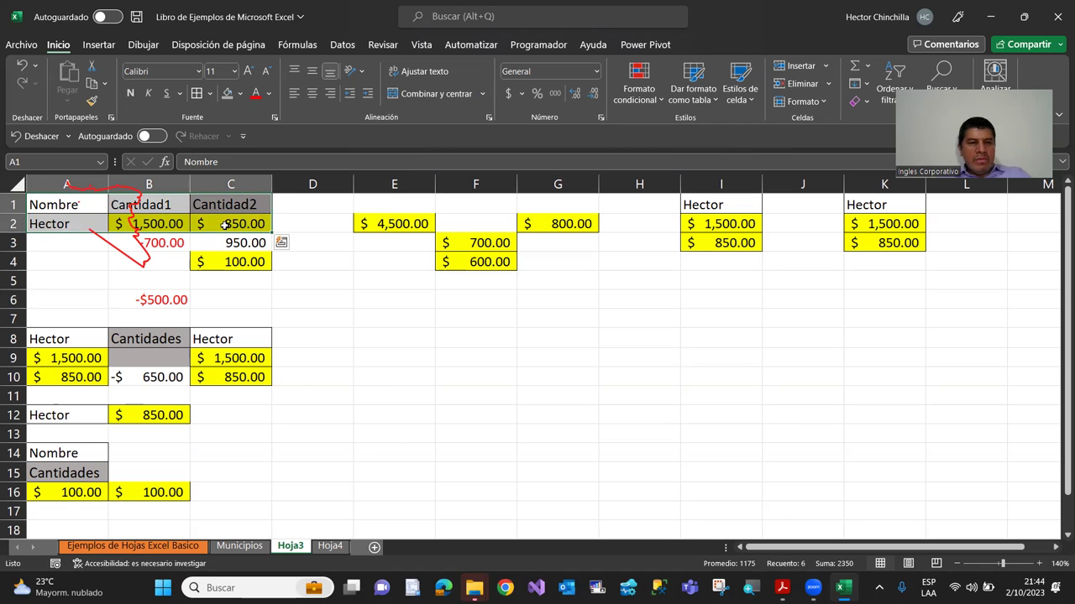
left_click(106, 83)
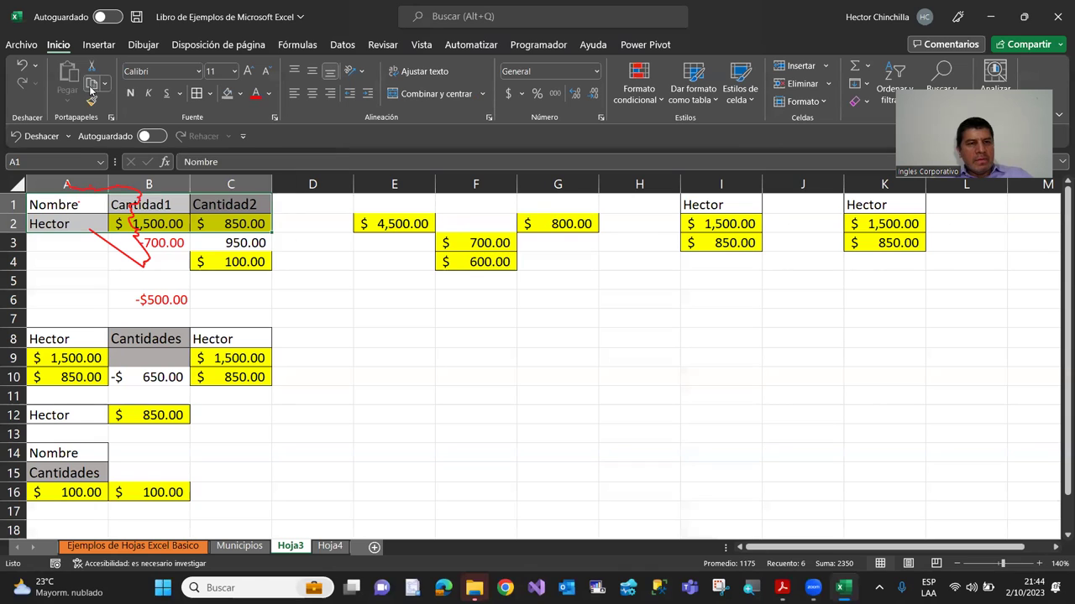
left_click(329, 546)
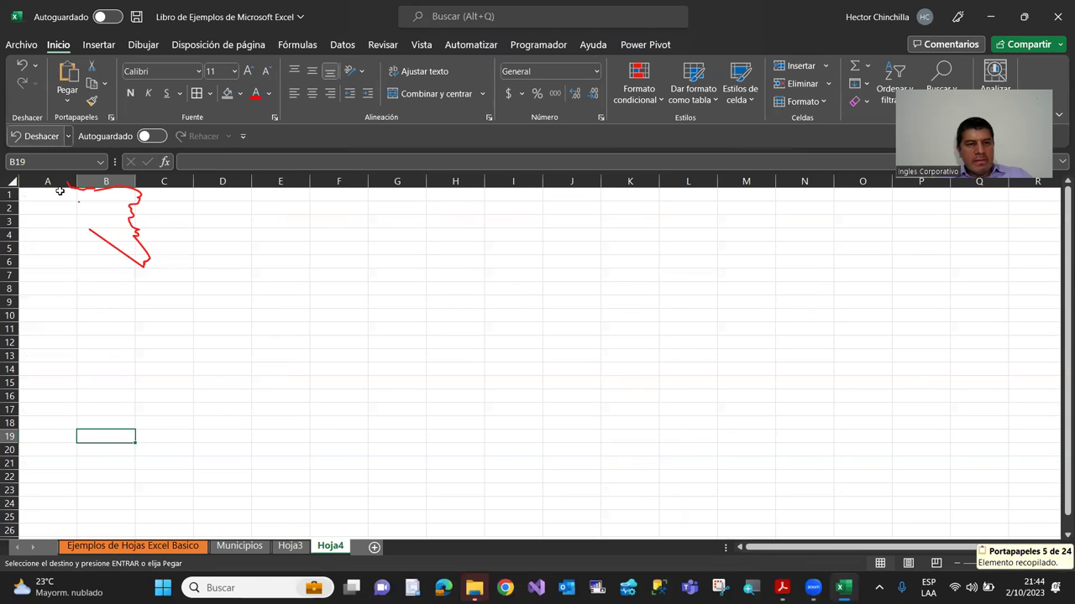
left_click(66, 199)
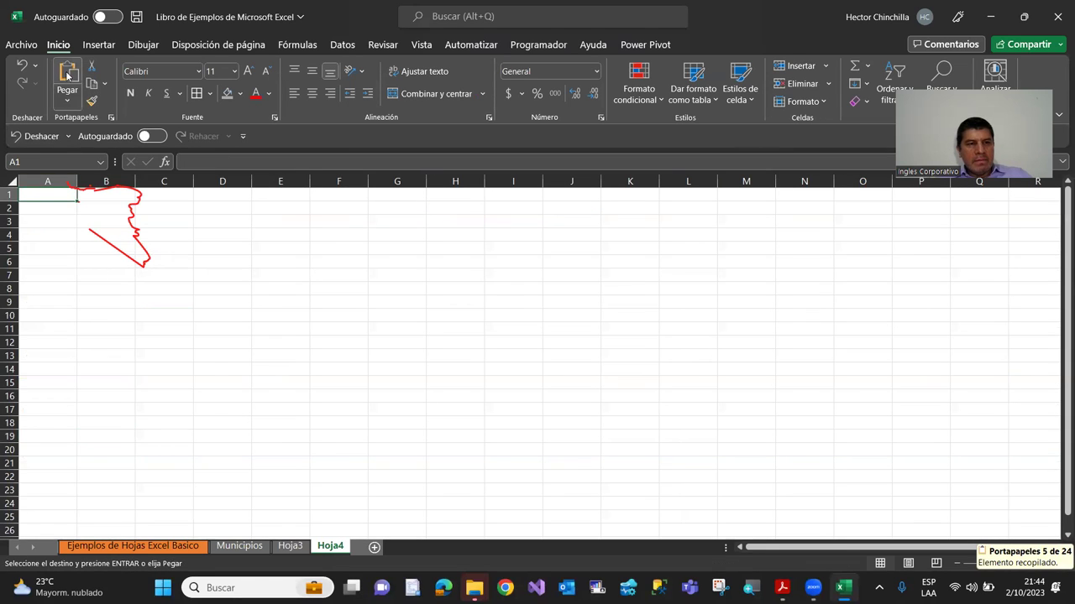
left_click(67, 79)
left_click(168, 359)
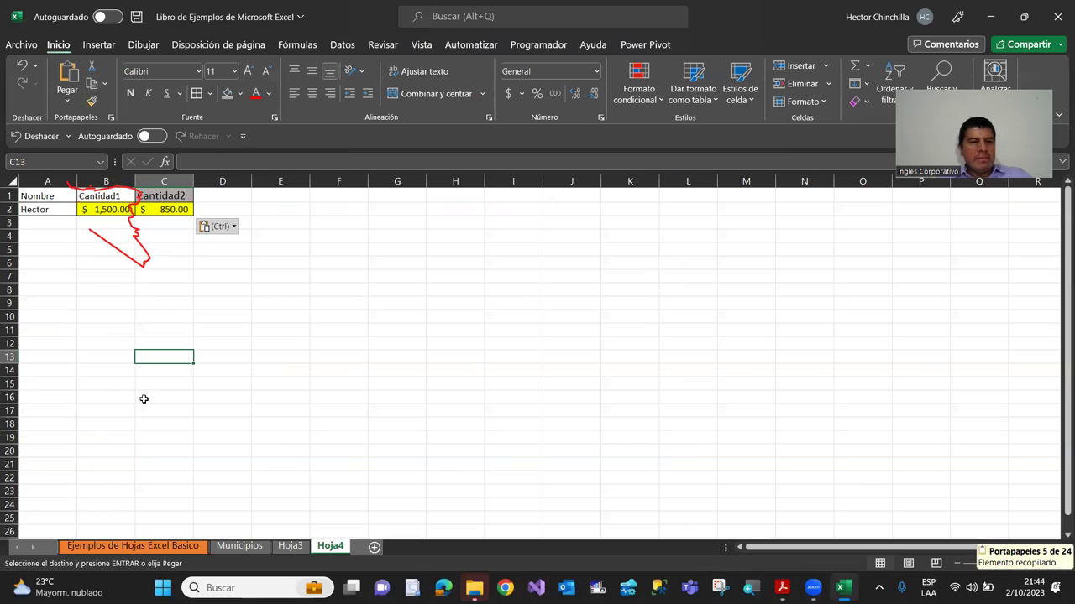
left_click(57, 194)
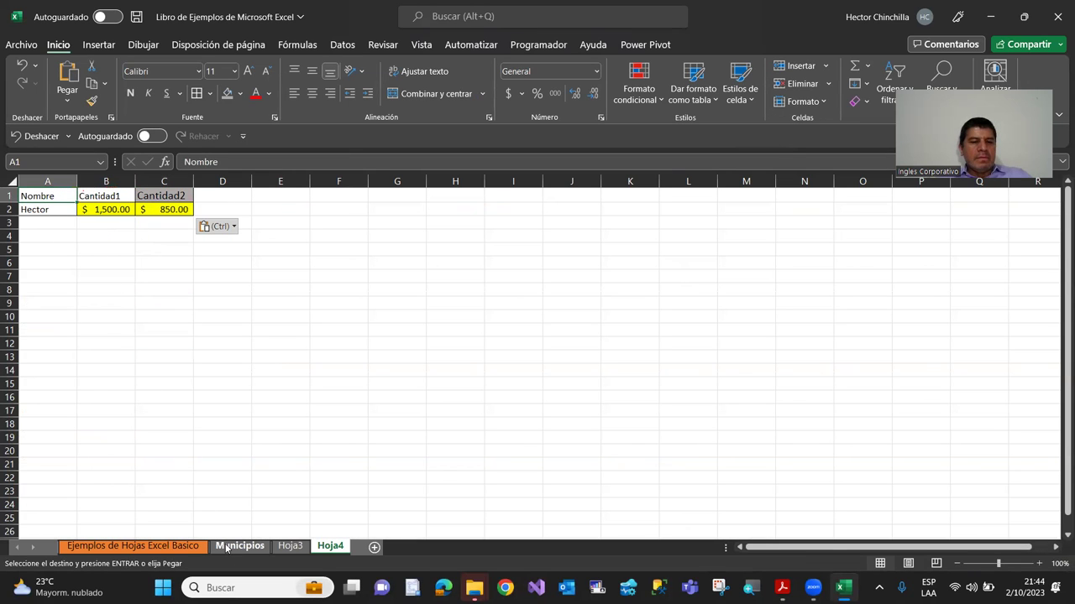
Clear the copy marquee on Hoja4 and zoom the sheet to 140%.
left_click(291, 546)
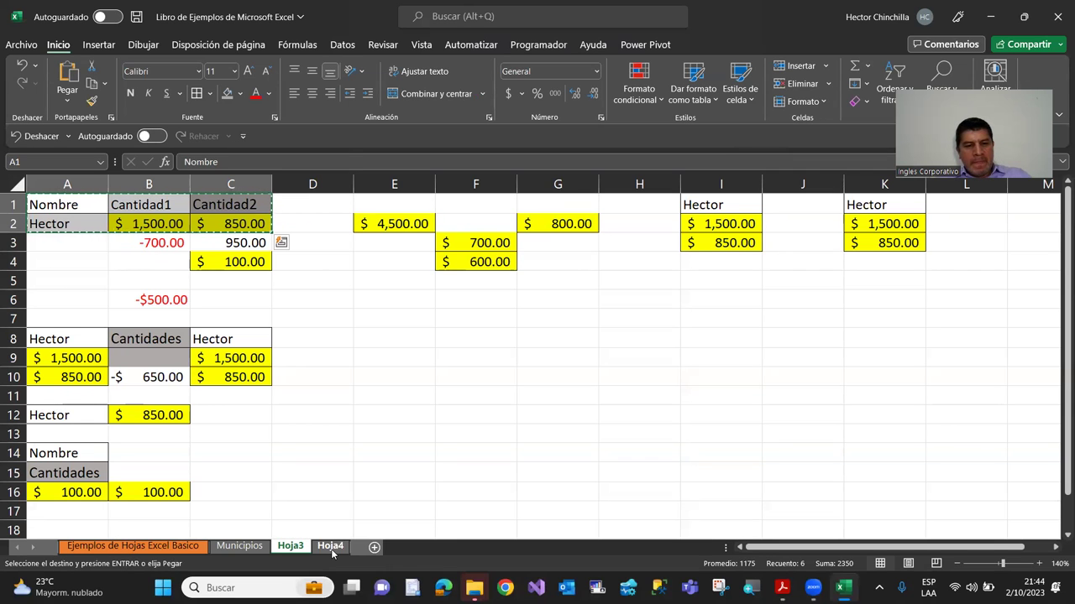
left_click(331, 547)
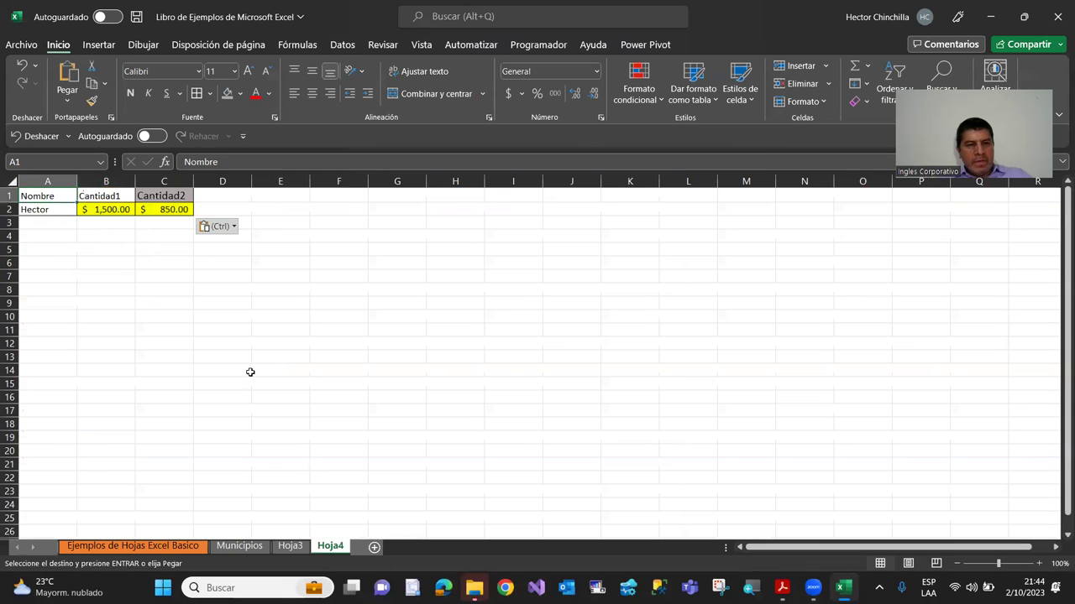
key("Escape")
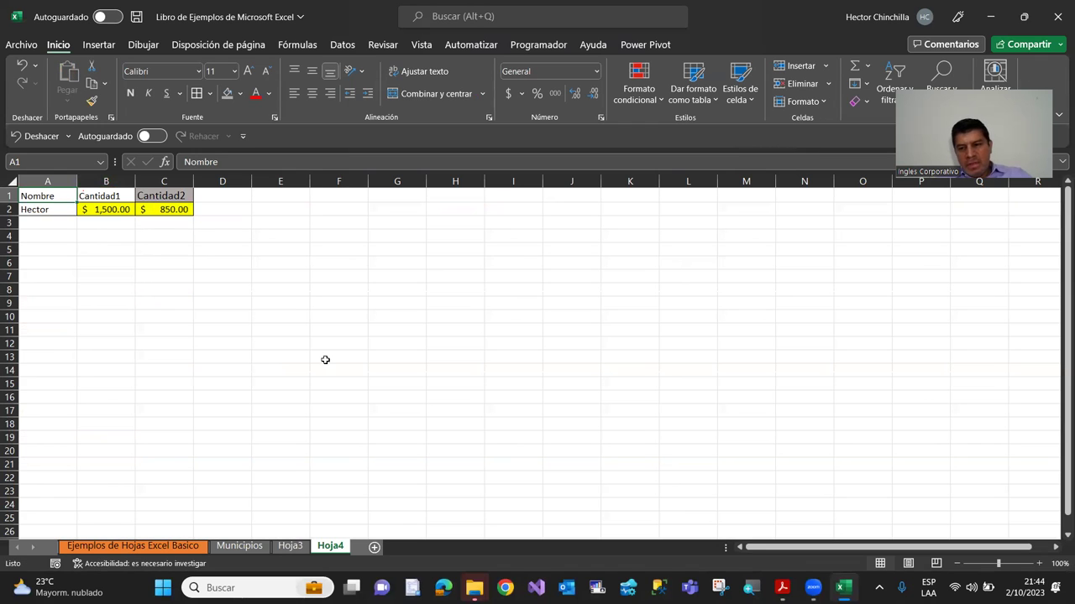
left_click(1041, 565)
left_click(1040, 565)
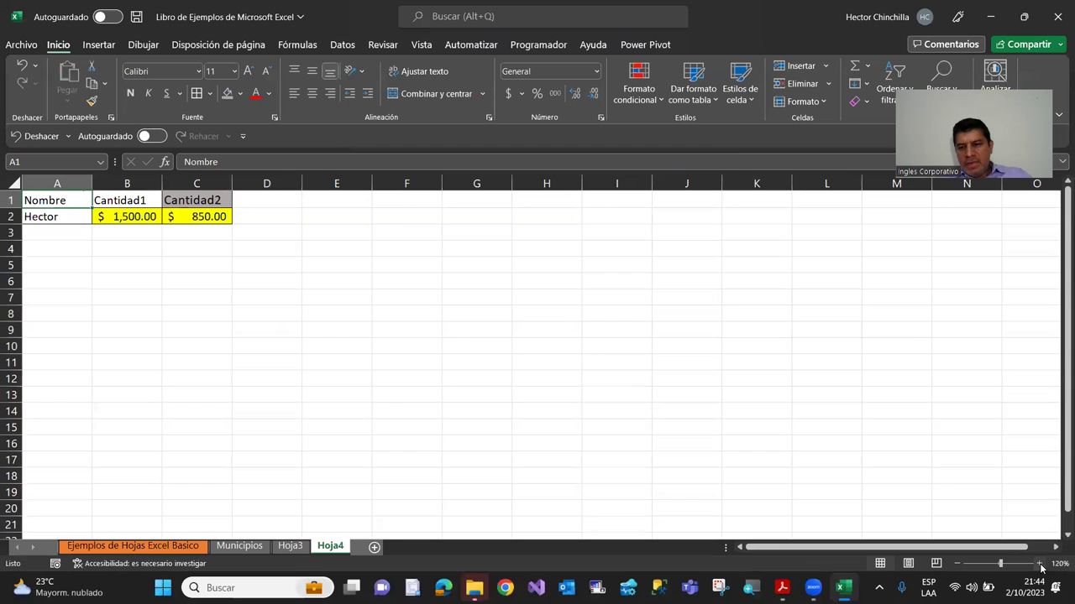
left_click(1040, 565)
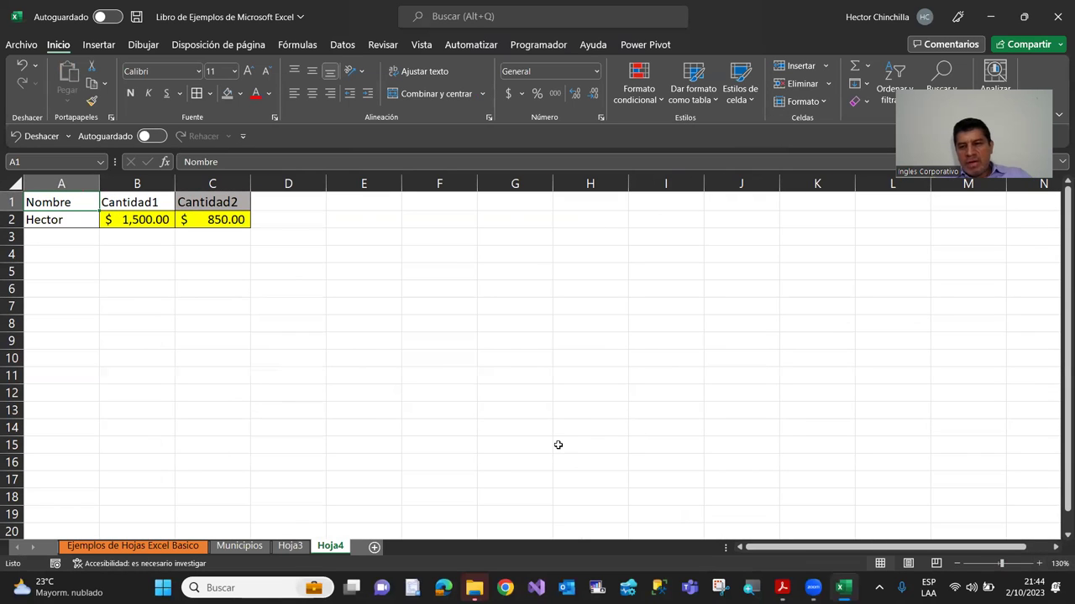
left_click(1040, 566)
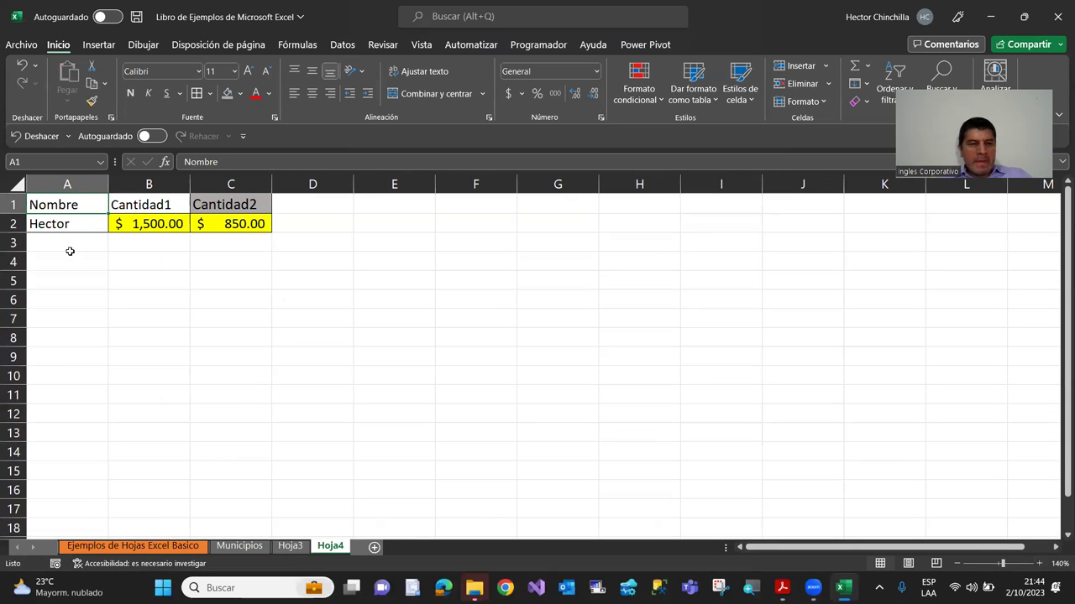
Widen columns B and C slightly so the Cantidad headers and amounts fit.
left_click(106, 267)
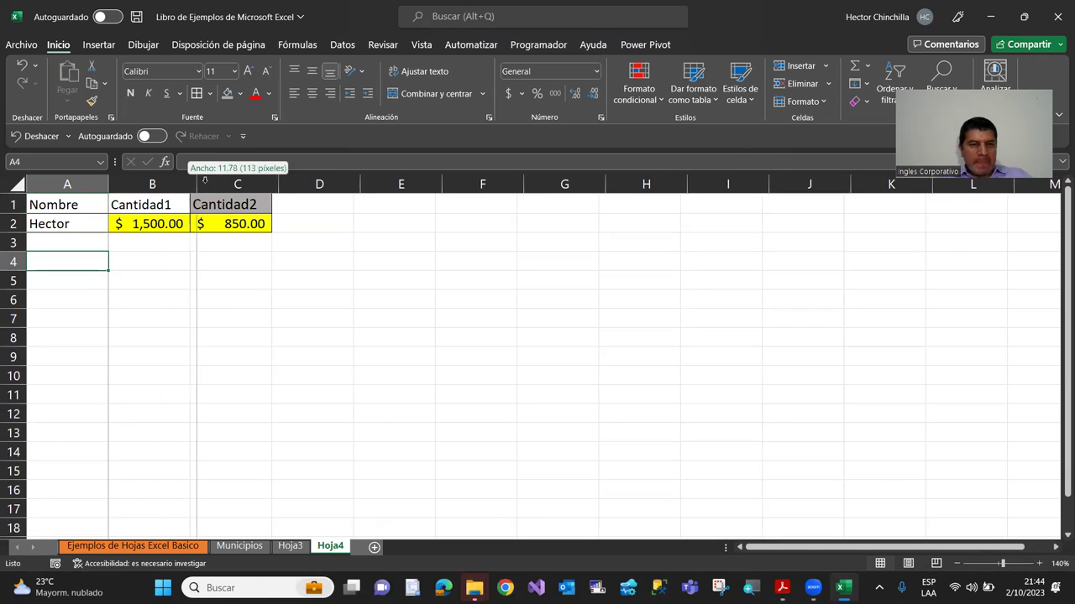
left_click_drag(190, 184, 197, 184)
left_click_drag(278, 184, 281, 184)
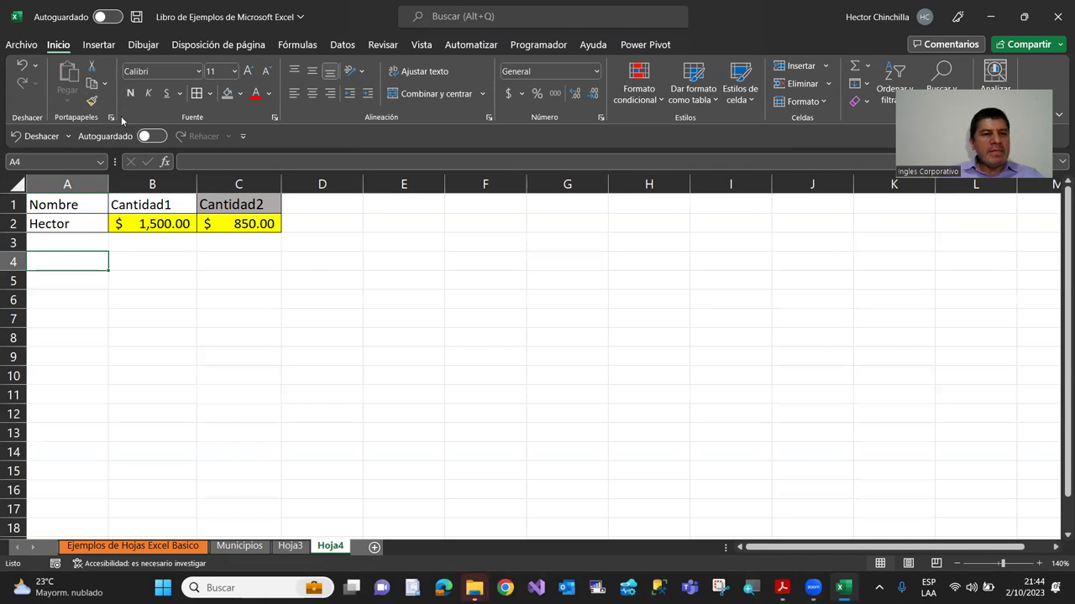
left_click(115, 321)
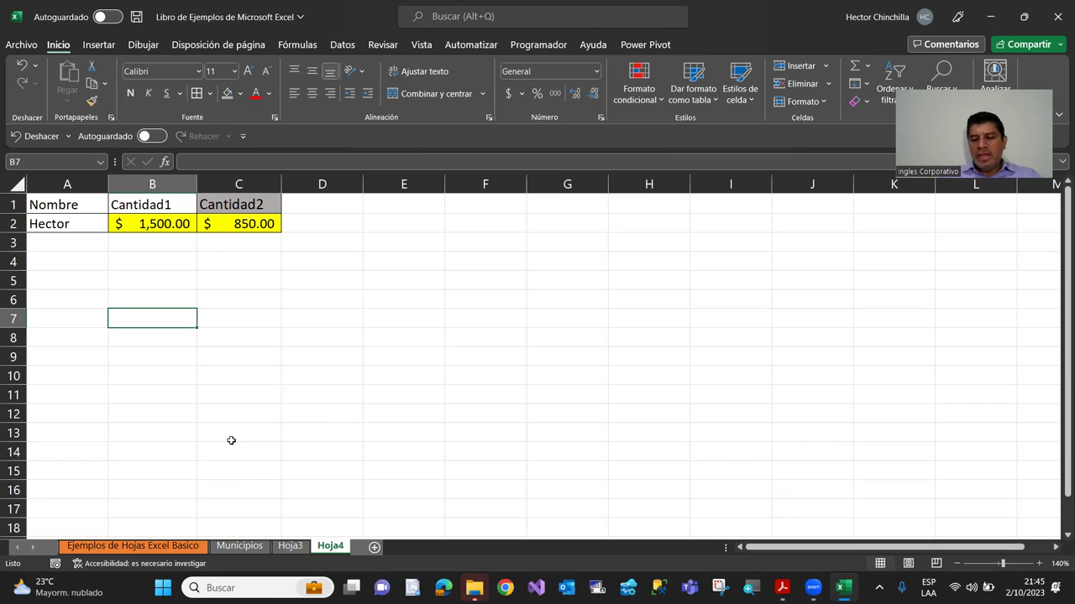
left_click(123, 250)
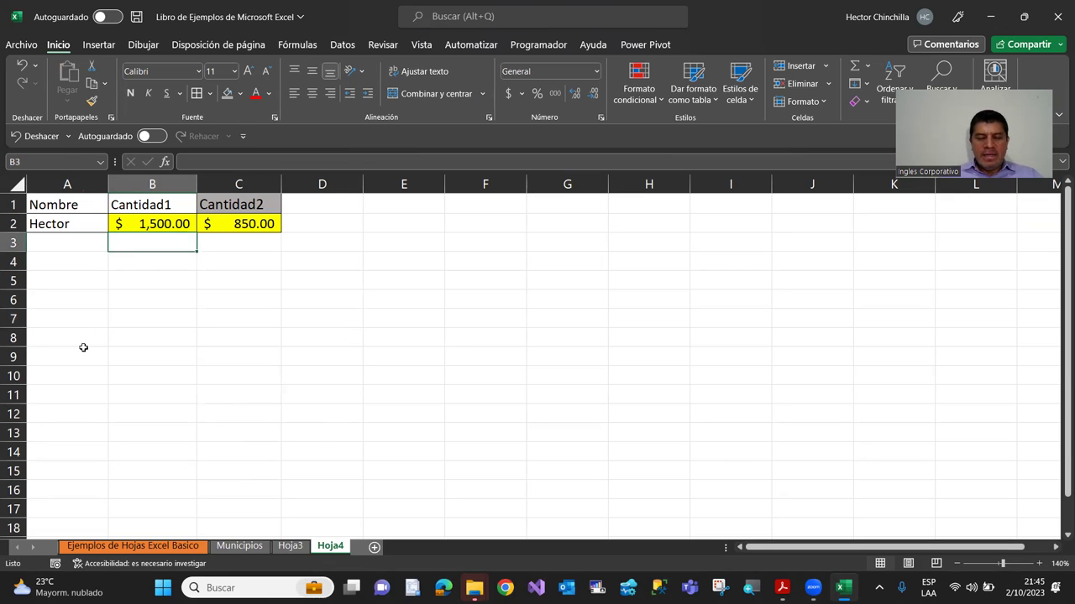
key("Left")
key("Up")
key("Up")
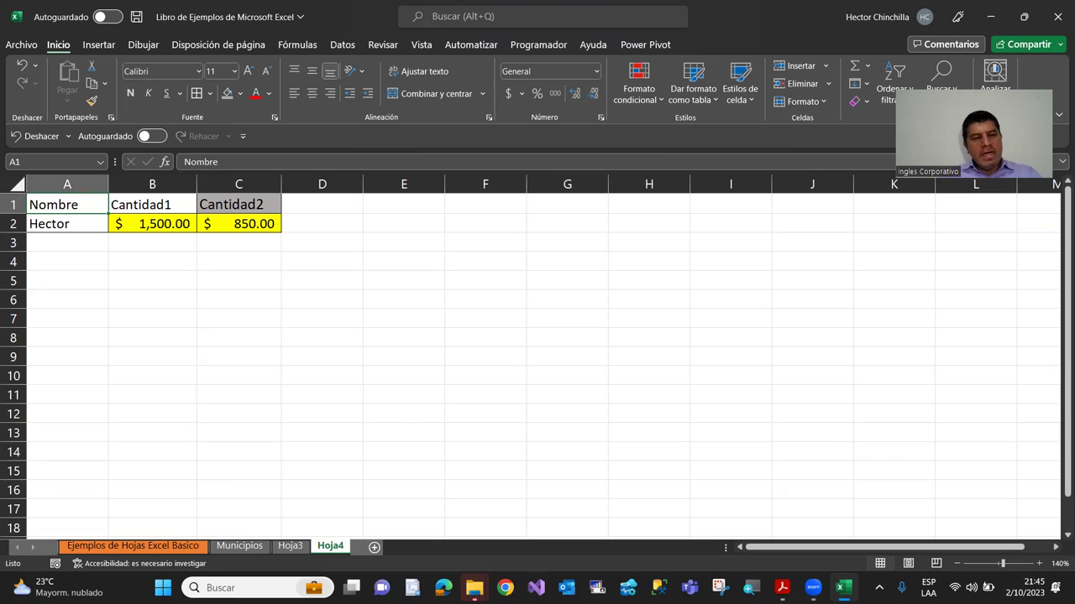
Copy the bordered Nombre heading from A1 into A5.
key("ctrl+c")
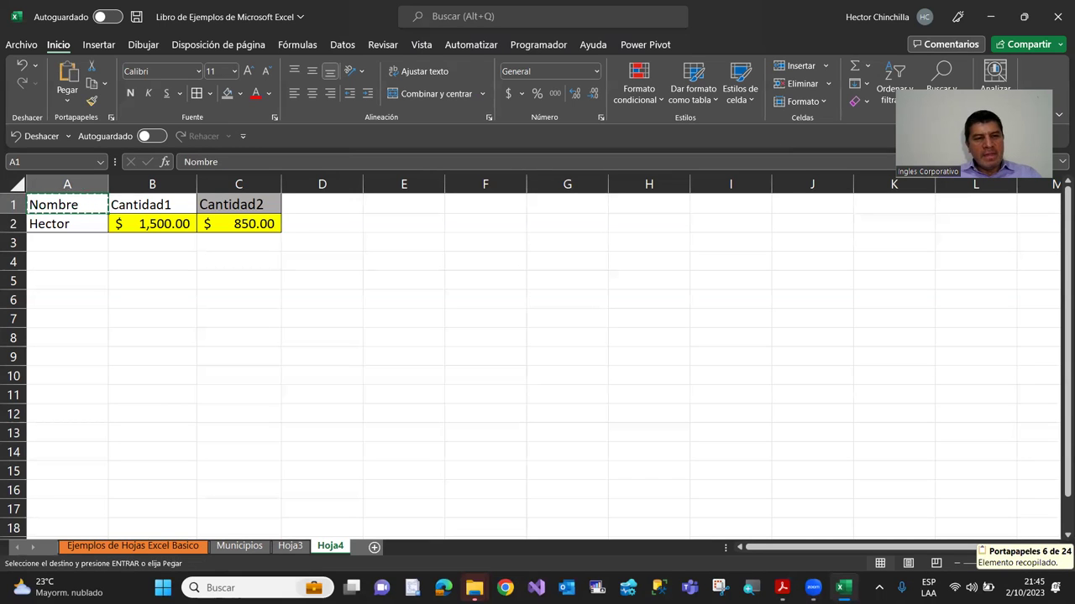
left_click(67, 223)
left_click(67, 242)
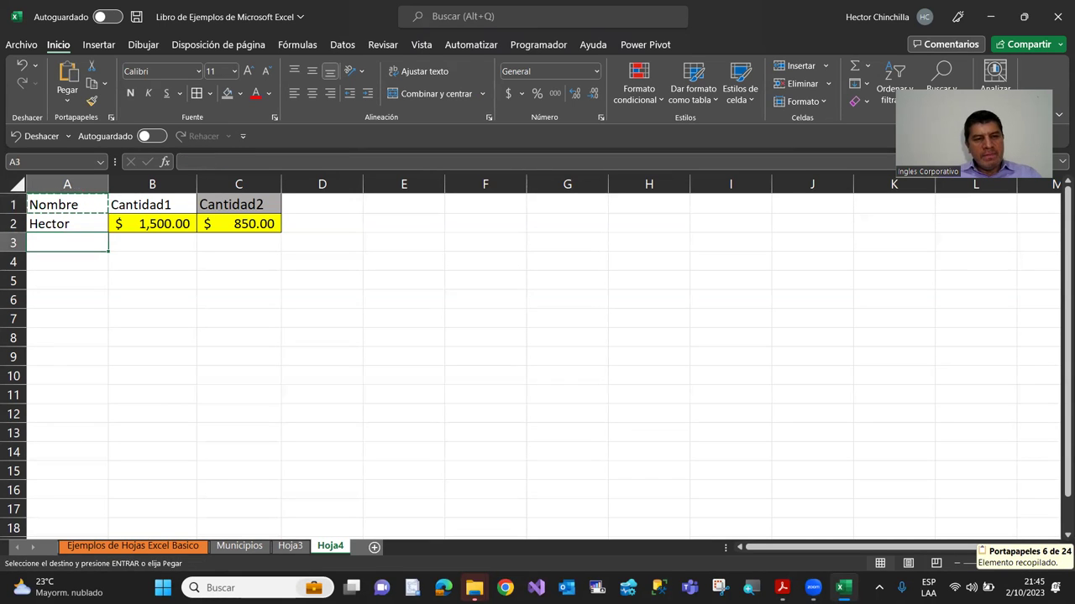
left_click(67, 262)
left_click(67, 280)
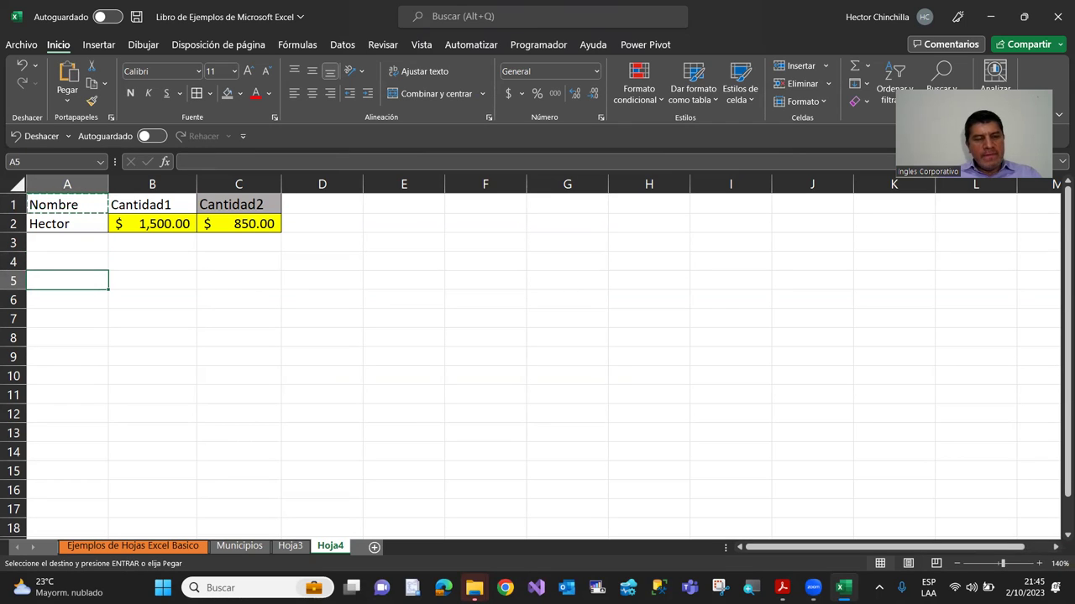
key("ctrl+v")
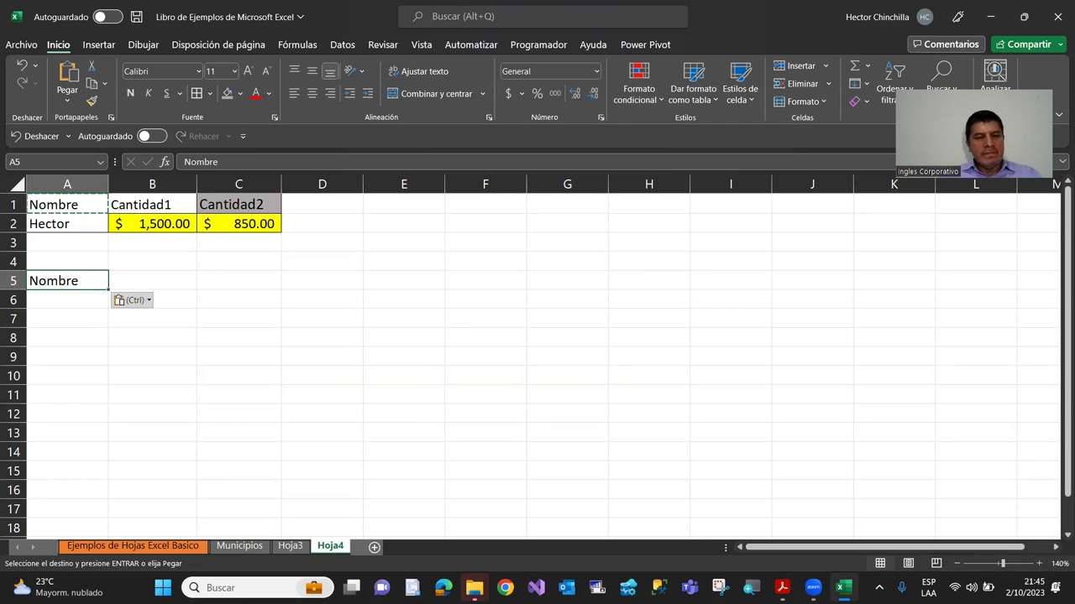
key("Escape")
key("Up")
key("Up")
key("Up")
key("Up")
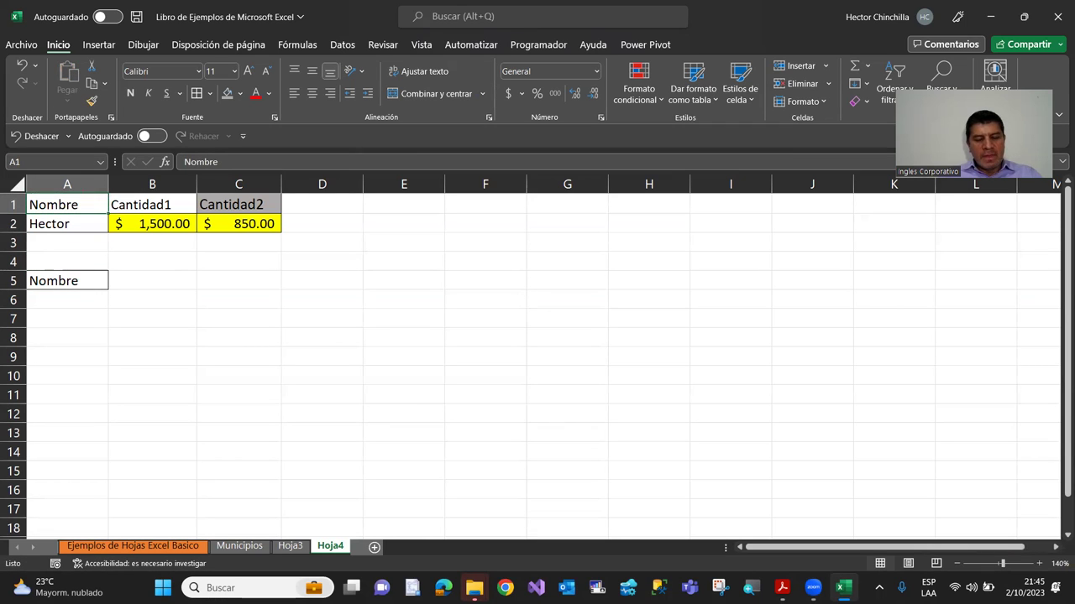
Copy the name from A2 into A6, below the new Nombre heading.
left_click(67, 223)
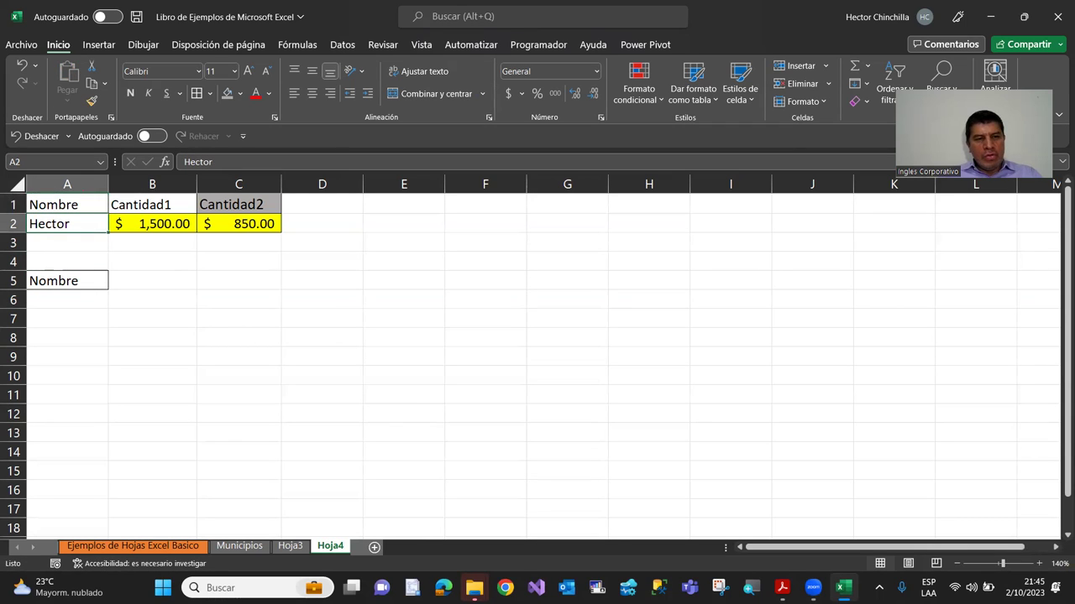
key("ctrl+c")
key("Down")
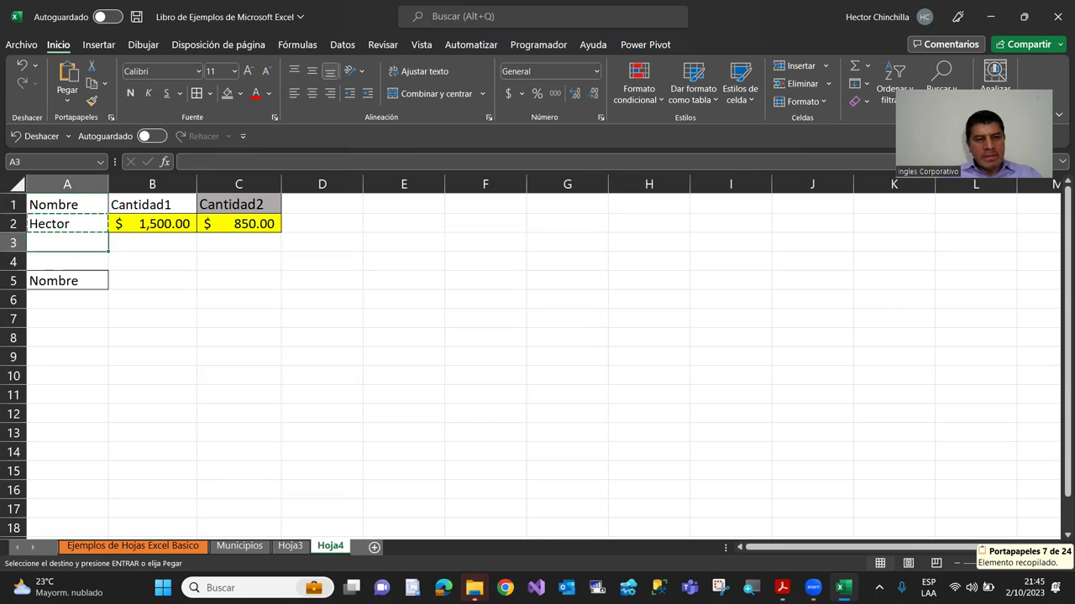
key("Down")
key("Down")
key("Down")
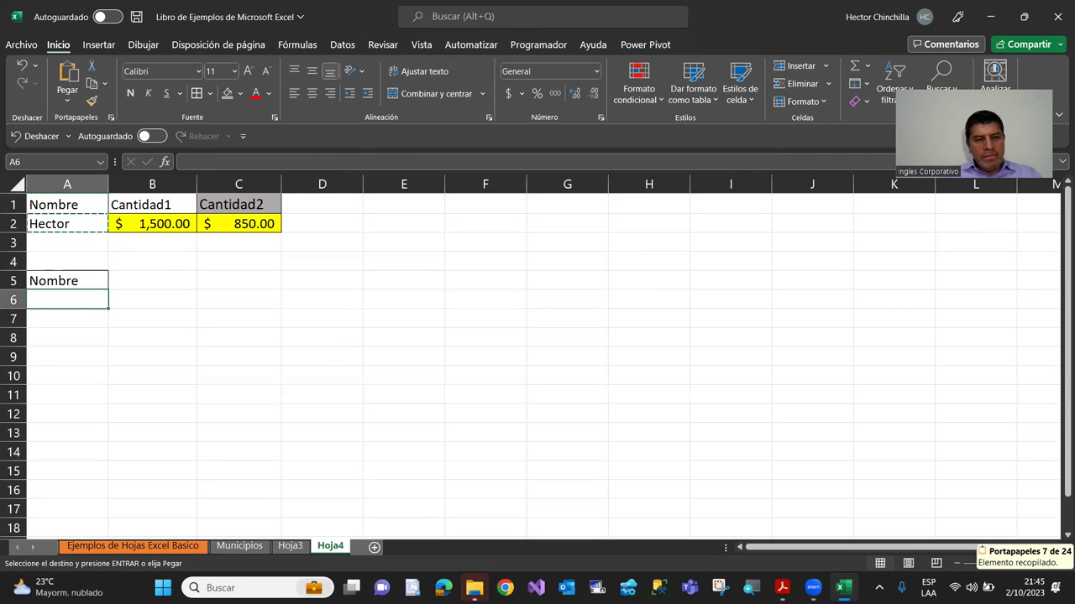
key("ctrl+v")
key("Escape")
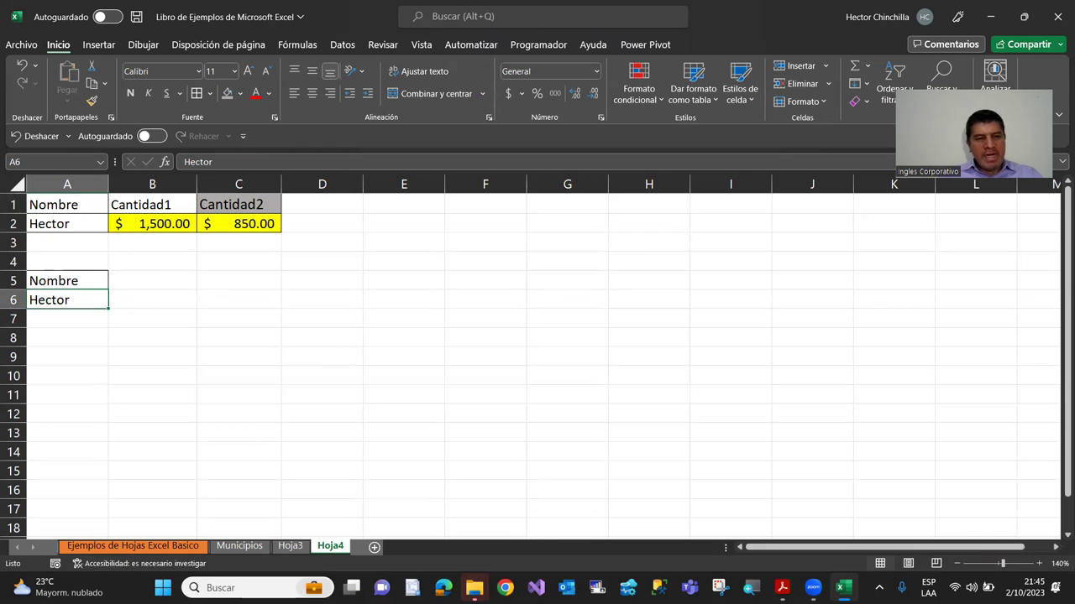
key("Up")
key("Up")
key("Up")
key("Up")
key("Up")
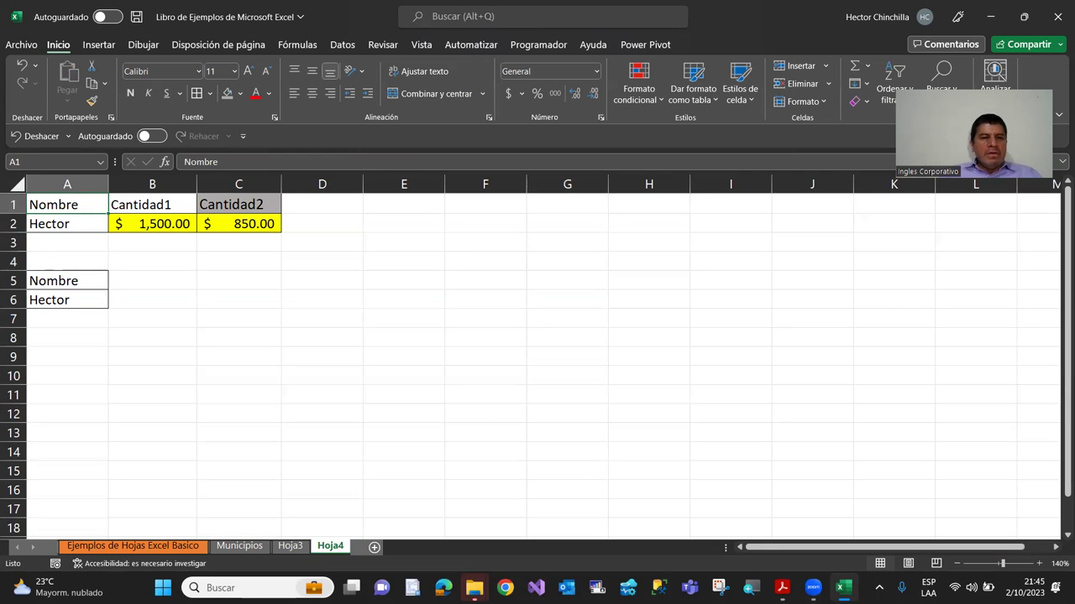
key("Right")
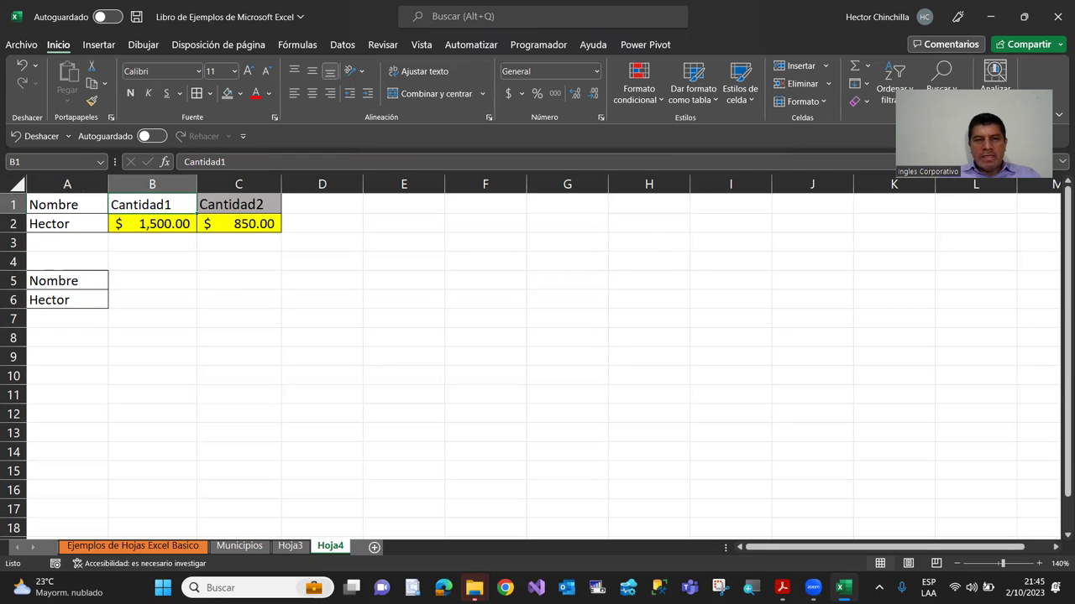
Copy the Cantidad1/Cantidad2 headers and amounts from B1:C2 into B5:C6.
key("shift+Down")
key("shift+Right")
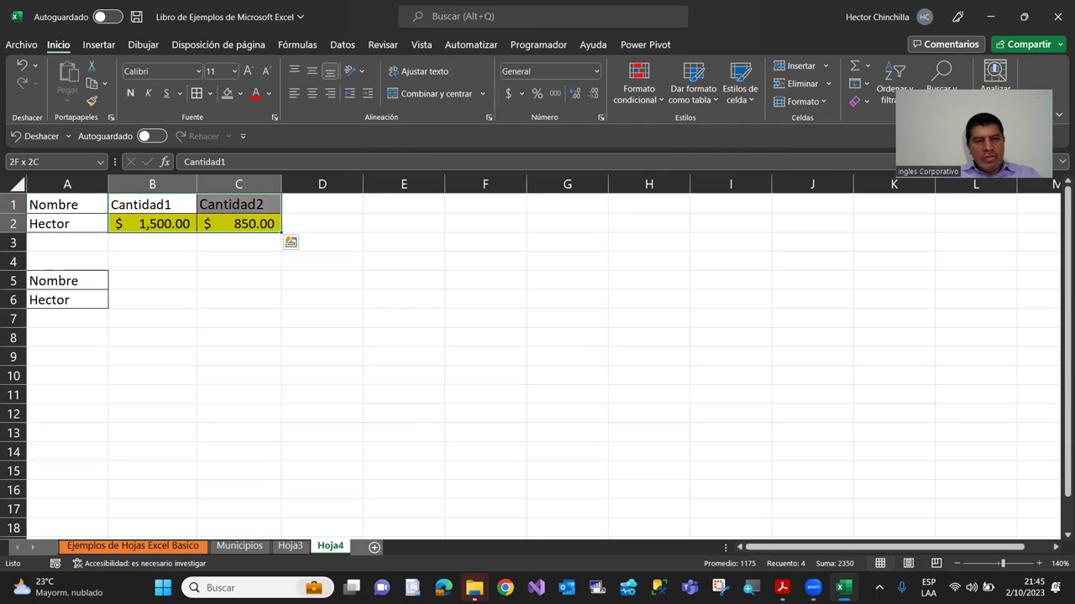
key("ctrl+c")
key("Down")
key("Down")
key("Down")
key("Down")
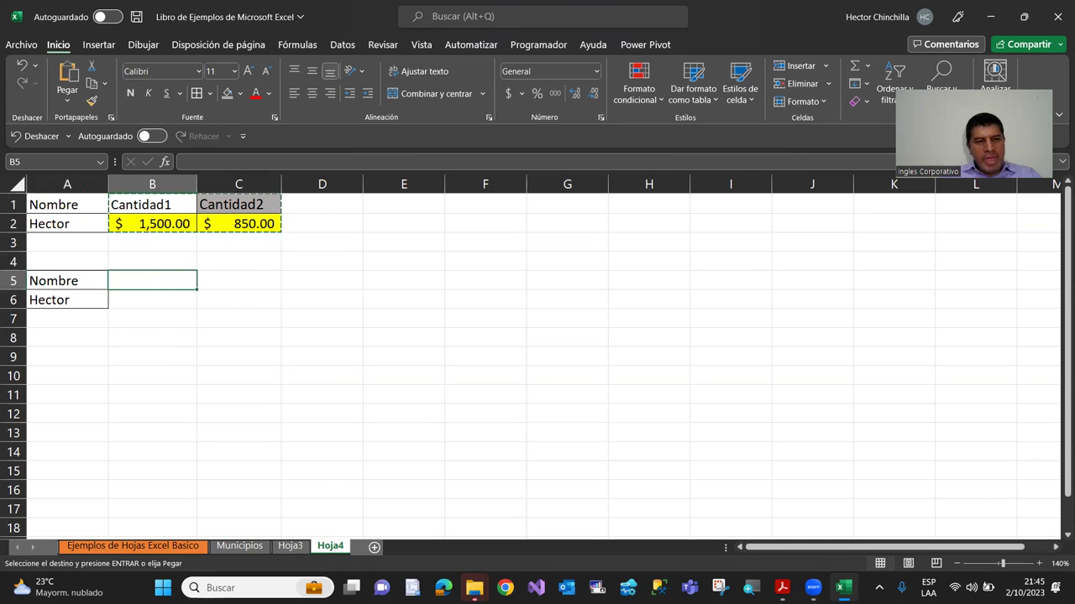
key("ctrl+v")
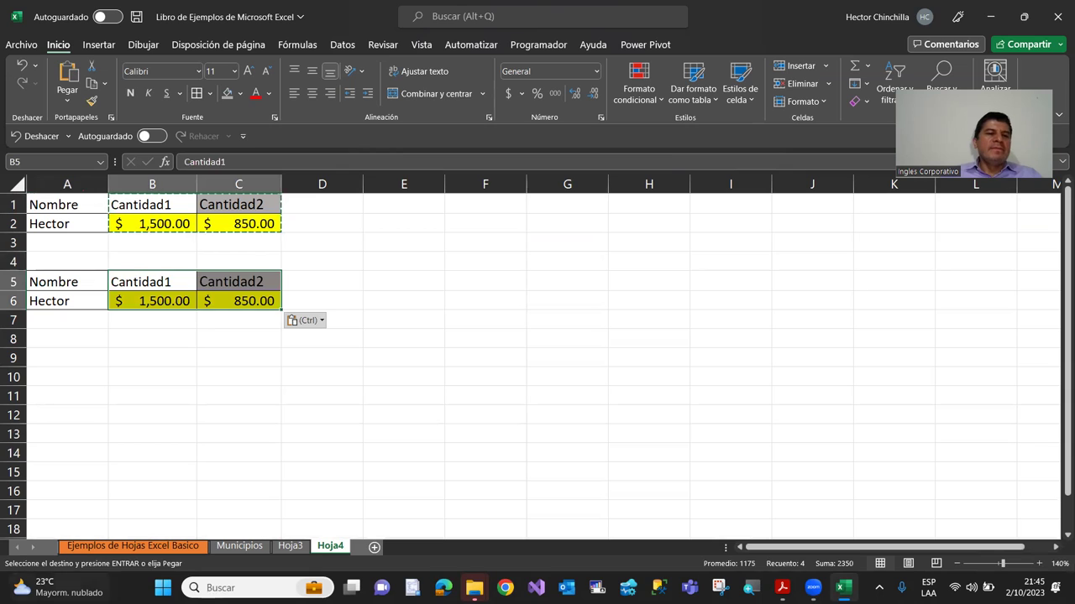
key("Up")
key("Escape")
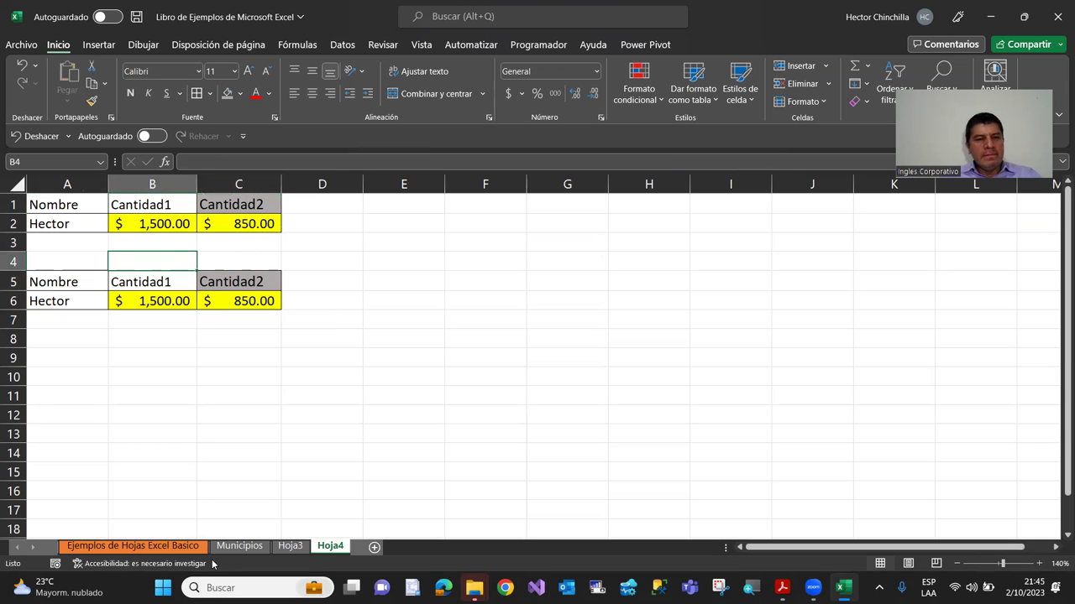
Copy Cantidad1 with its 1,500.00 amount, then cancel the copy and pick an empty cell.
key("Up")
key("Up")
key("Up")
key("shift+Down")
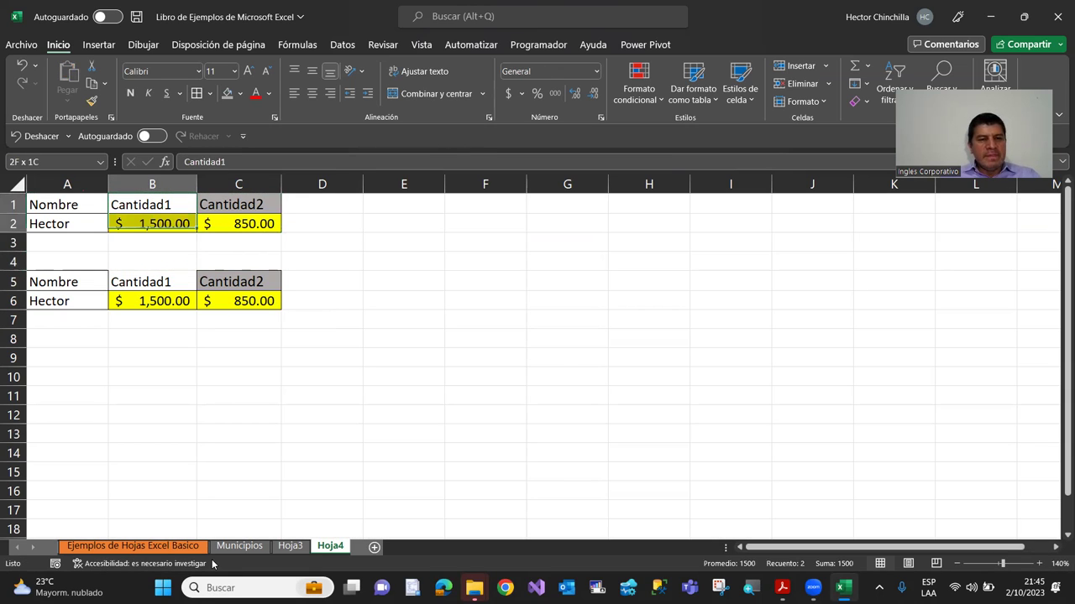
key("ctrl+c")
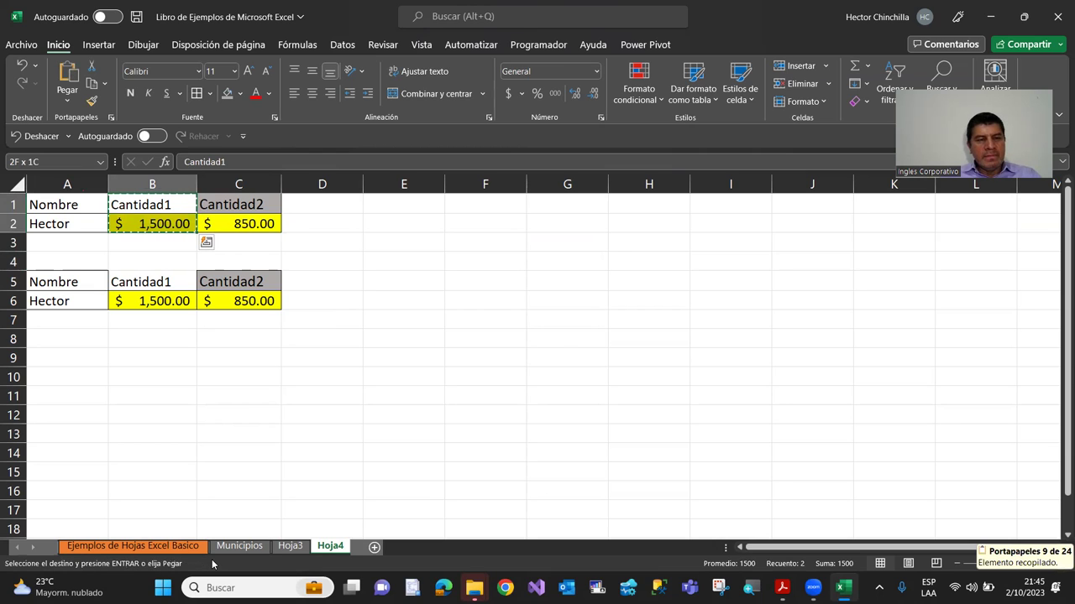
key("Escape")
key("Down")
key("Down")
key("Down")
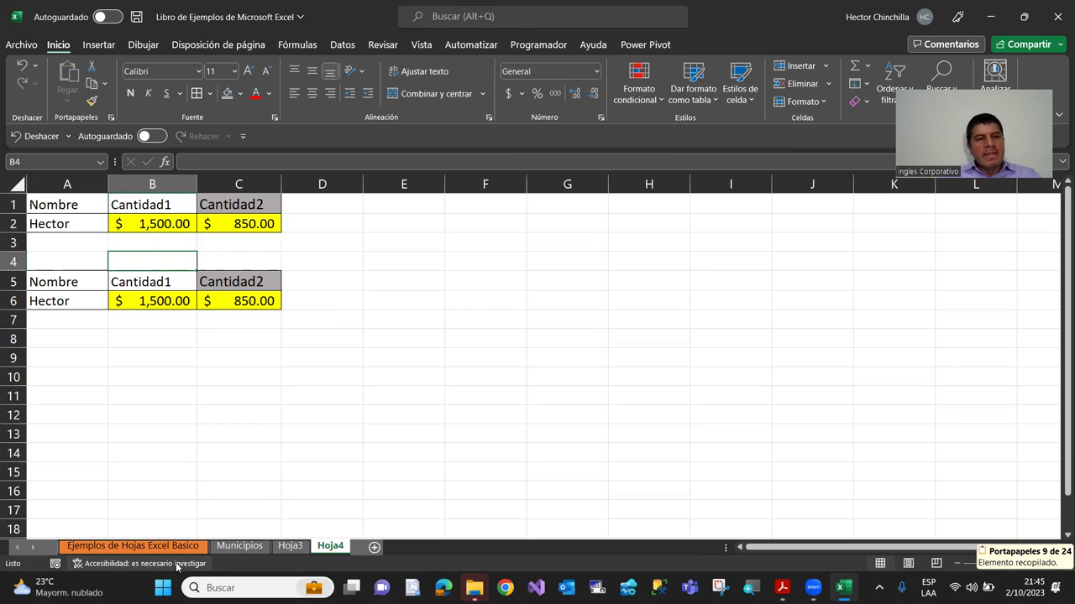
key("Down")
left_click(178, 377)
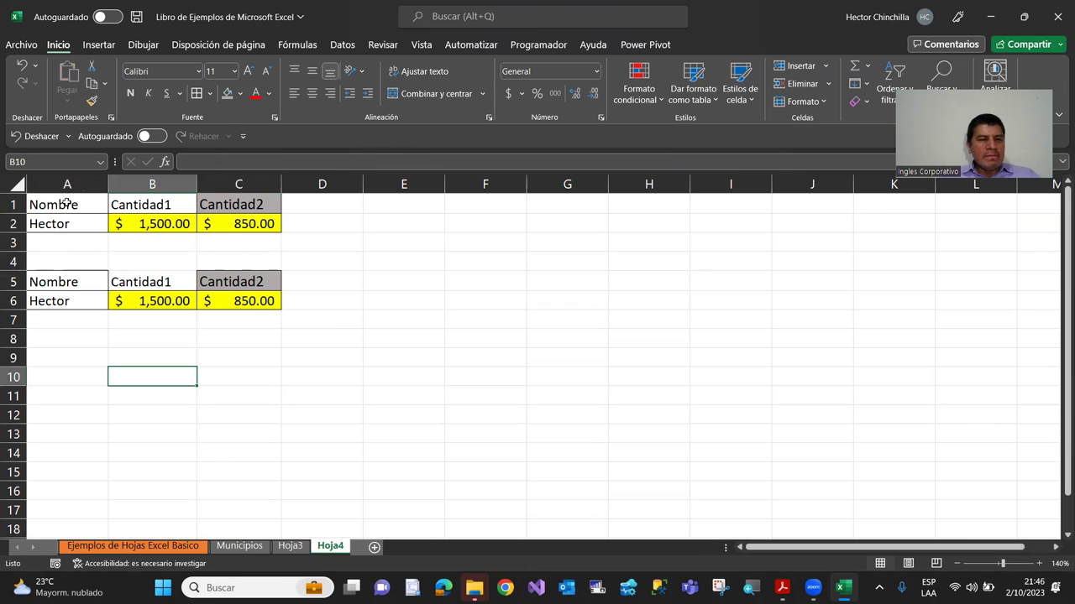
Move the Nombre heading and name from A1:A2 down to A8:A9.
left_click_drag(67, 202, 74, 224)
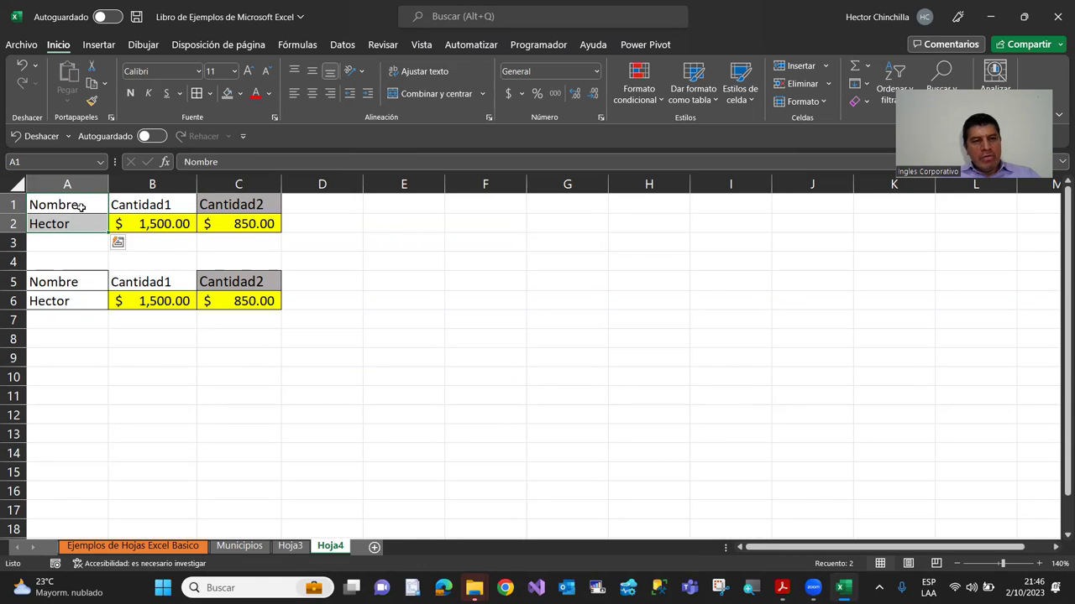
key("ctrl+c")
key("Down")
key("Down")
key("Down")
key("Down")
key("Down")
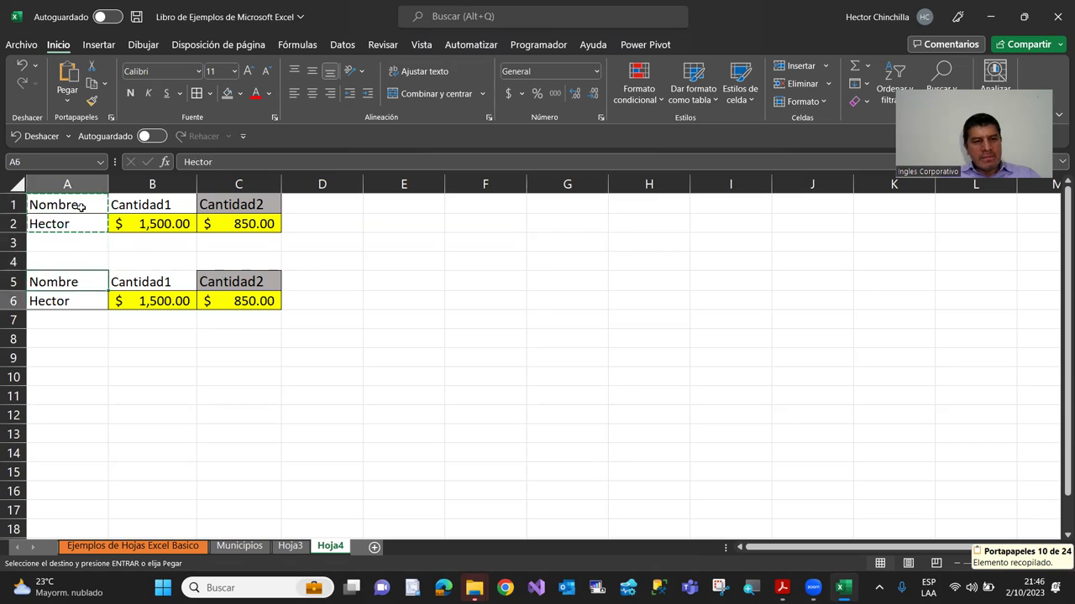
key("Down")
key("Down")
key("ctrl+v")
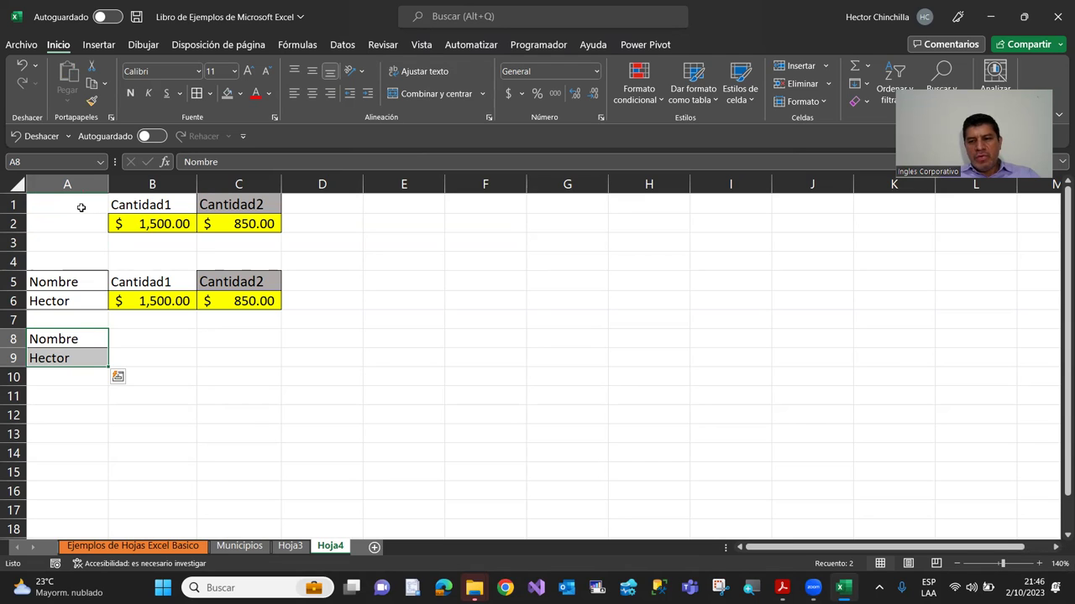
key("Up")
key("Up")
key("Up")
key("Up")
key("Up")
key("Up")
key("Up")
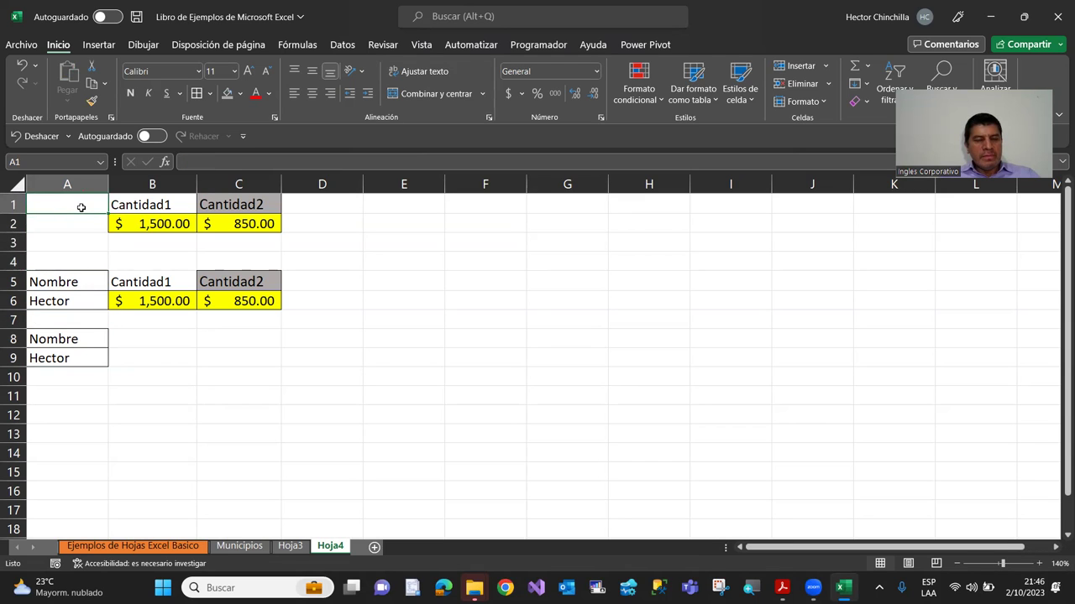
Move the Cantidad1/Cantidad2 headers and amounts from B1:C2 to B8:C9.
key("Right")
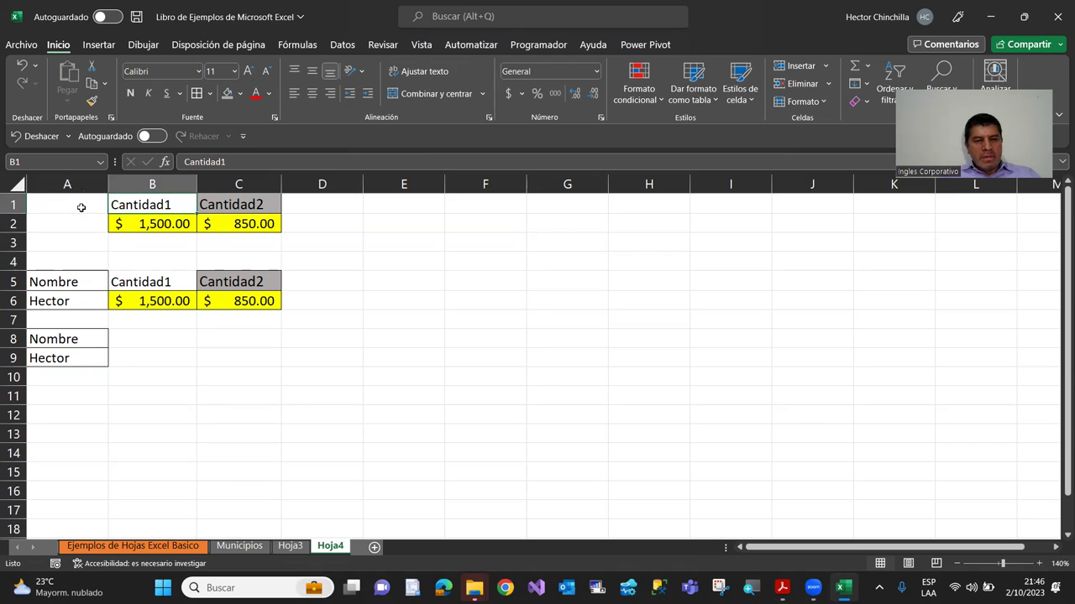
key("shift+Right")
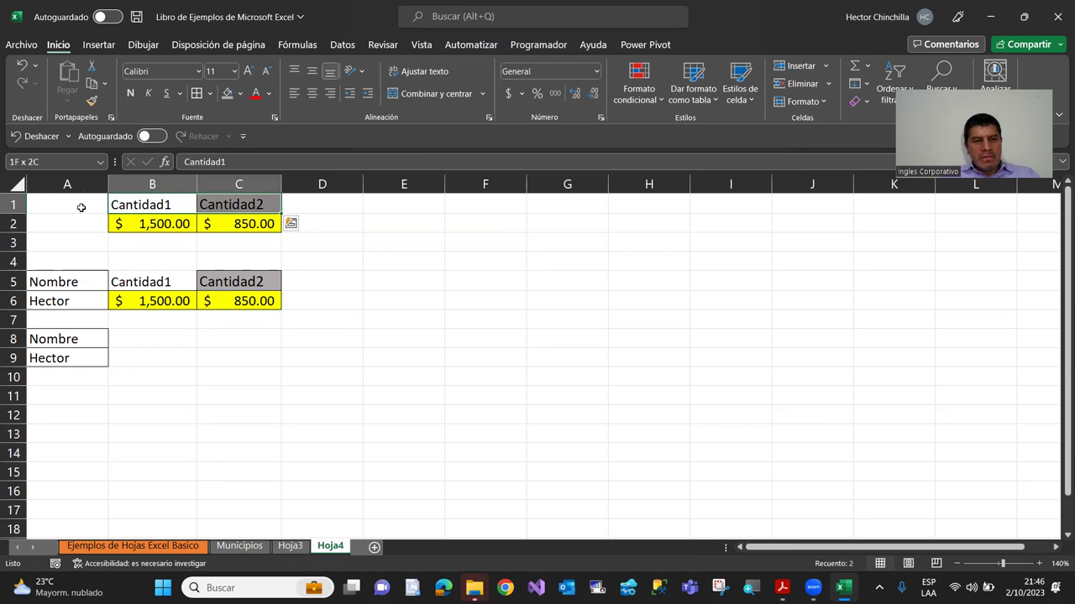
key("shift+Down")
key("shift+Down")
key("shift+Up")
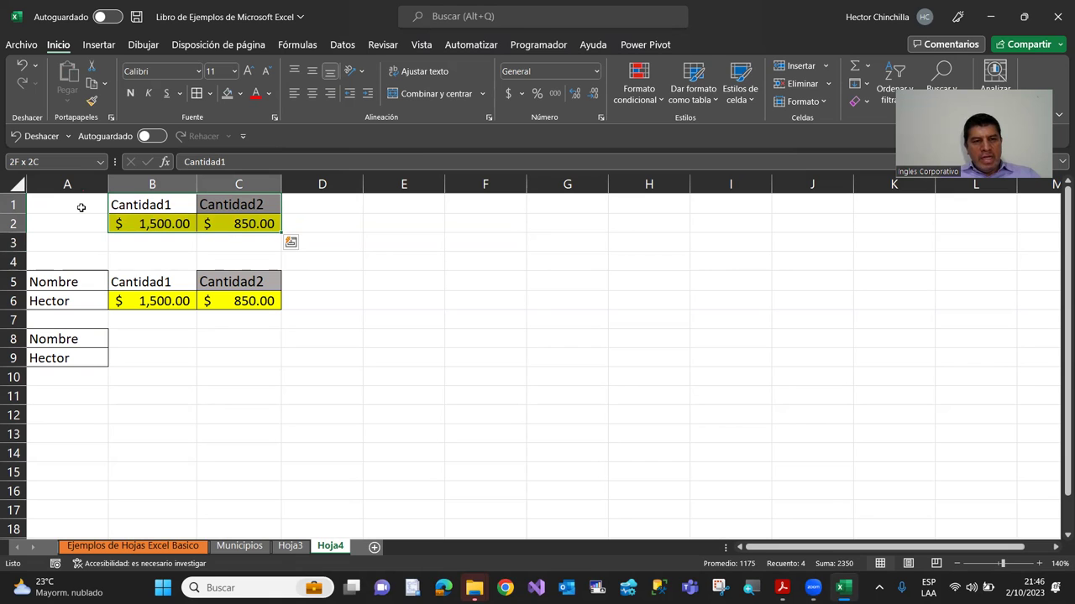
key("ctrl+c")
key("Down")
key("Down")
key("Down")
key("Down")
key("Down")
key("Down")
key("Down")
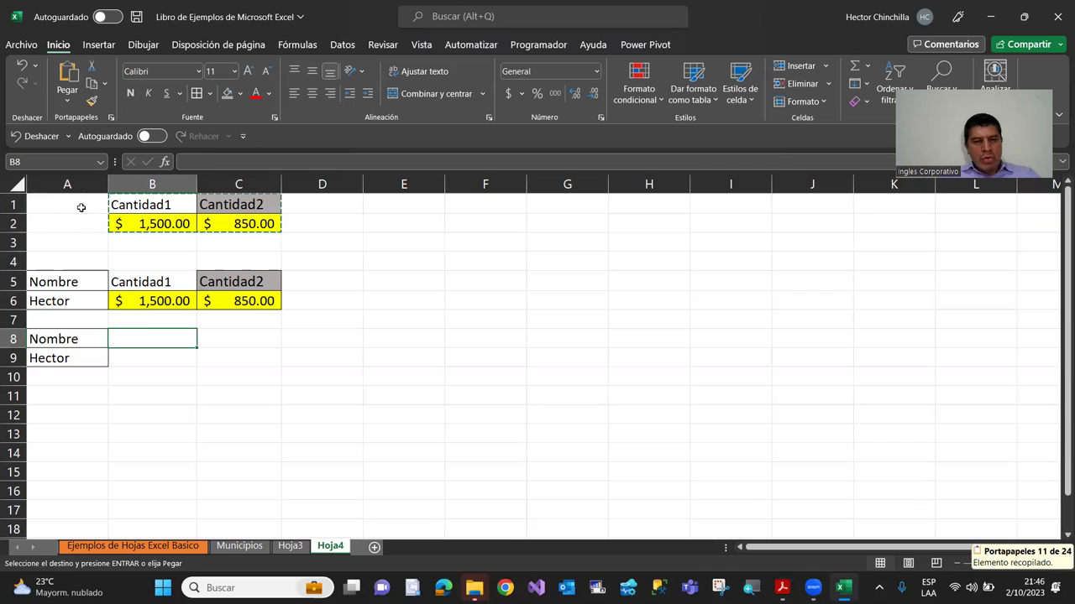
key("ctrl+v")
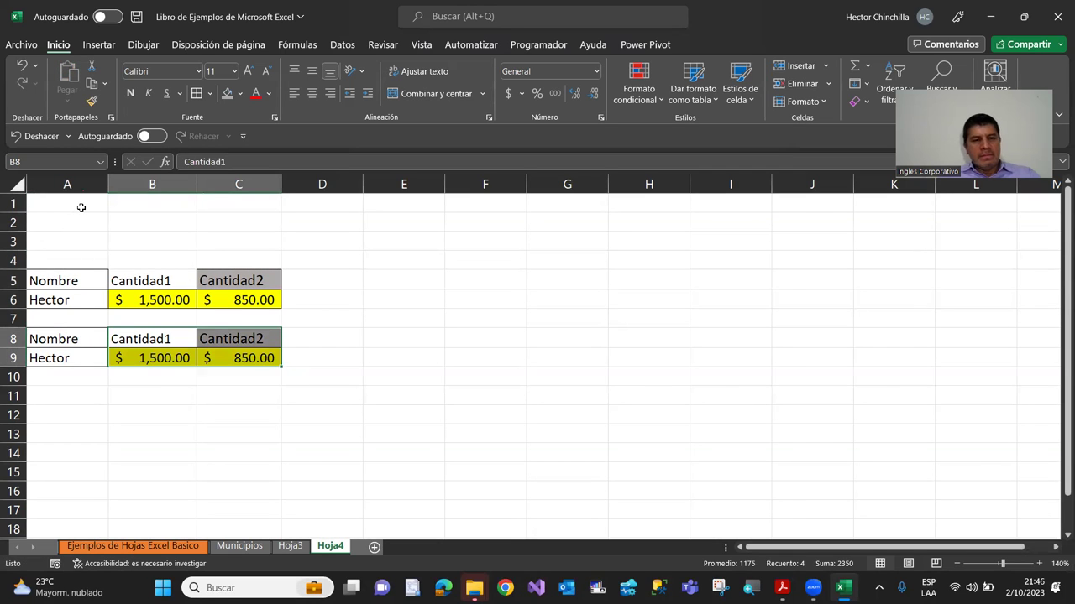
key("Up")
key("Up")
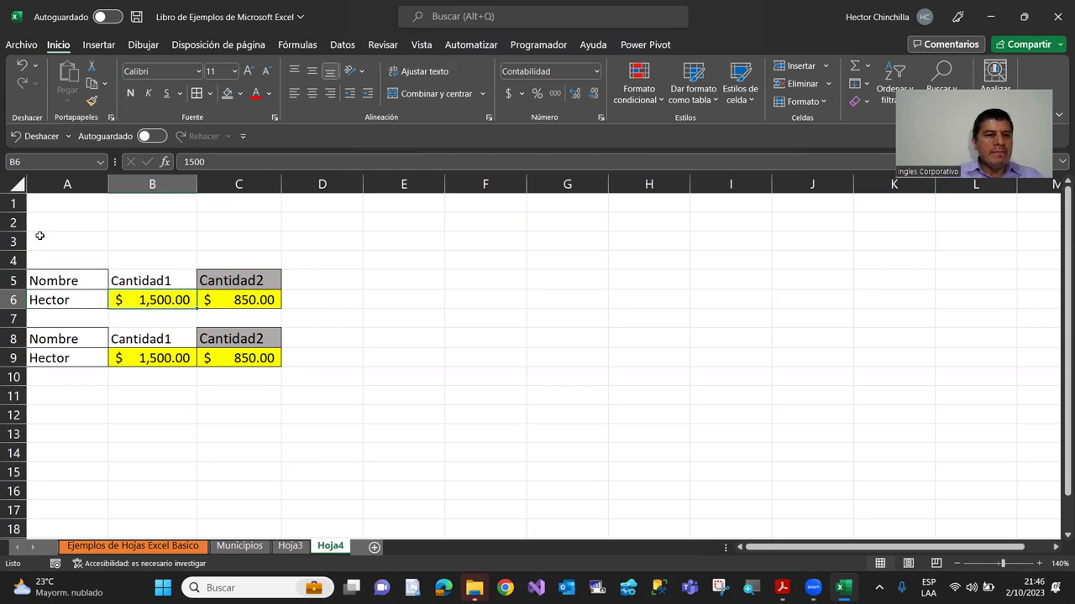
Cut both tables from A5:C9 and paste them at A1, landing in A1:C2 and A4:C5.
mouse_move(59, 281)
left_mouse_down()
mouse_move(233, 319)
mouse_move(225, 358)
left_mouse_up()
key("ctrl+c")
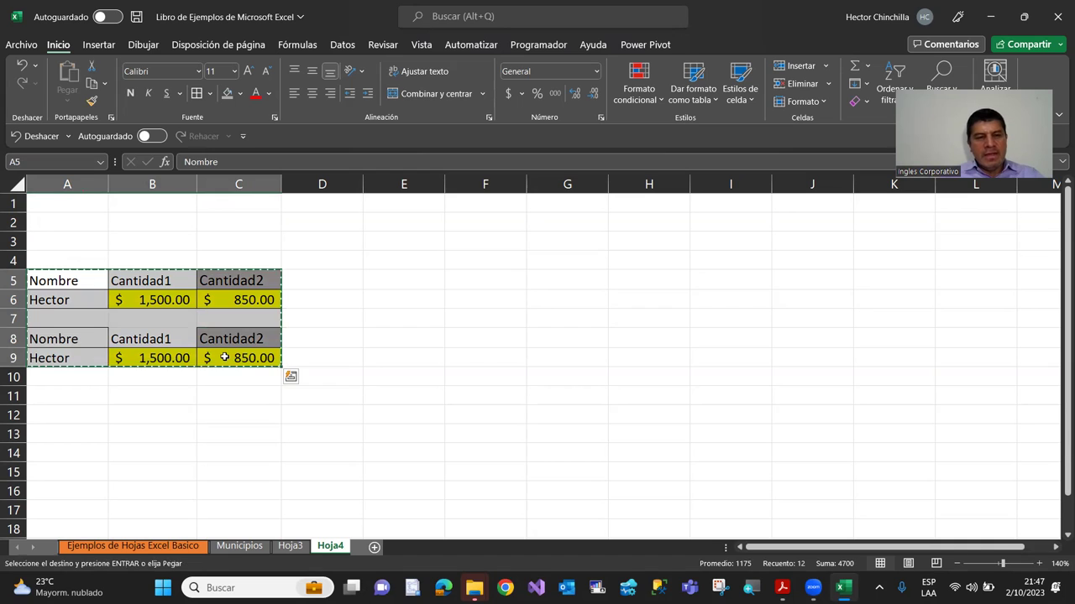
key("Up")
key("Up")
key("Up")
key("Up")
key("ctrl+v")
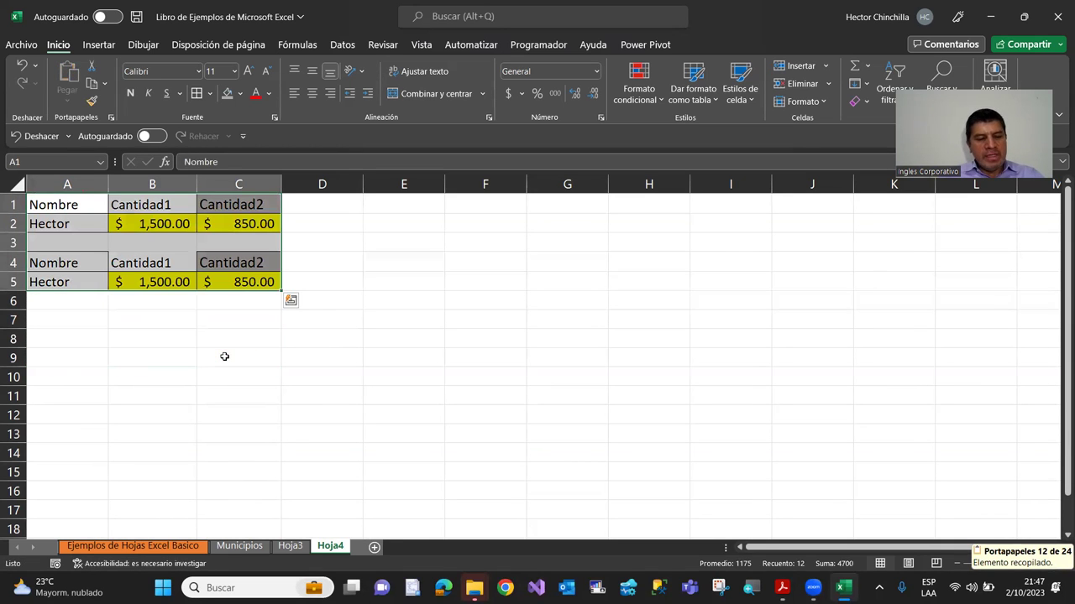
key("Down")
key("Down")
key("Down")
key("Down")
key("Down")
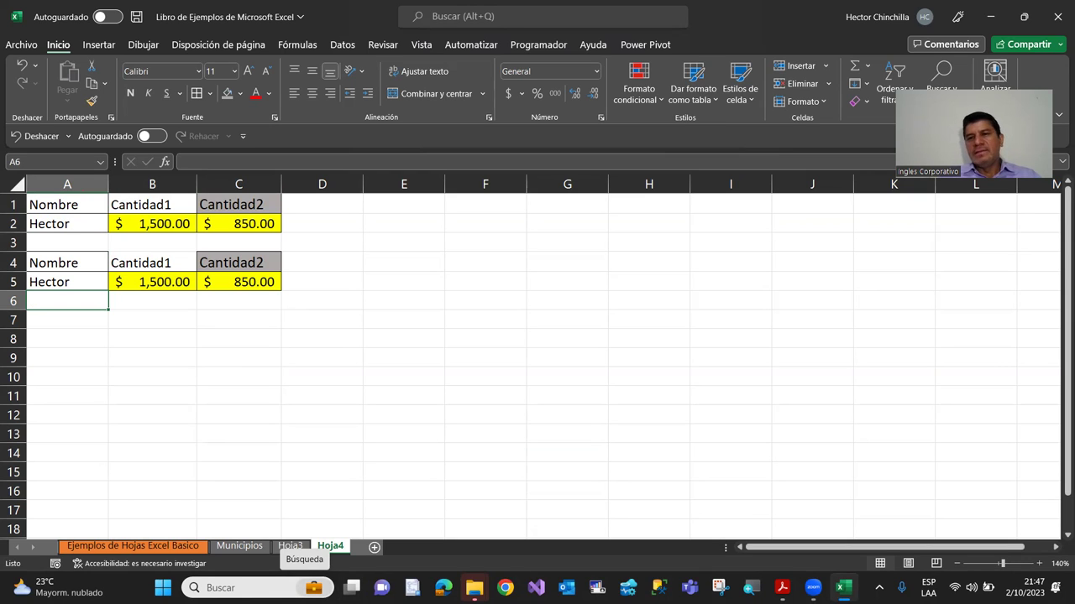
left_click(84, 356)
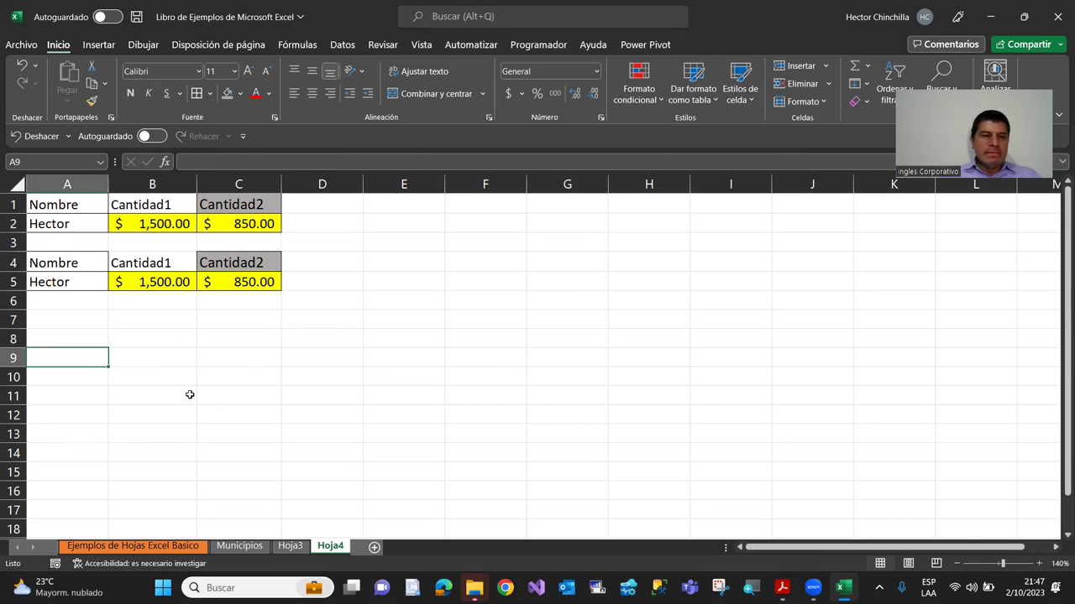
left_click(111, 316)
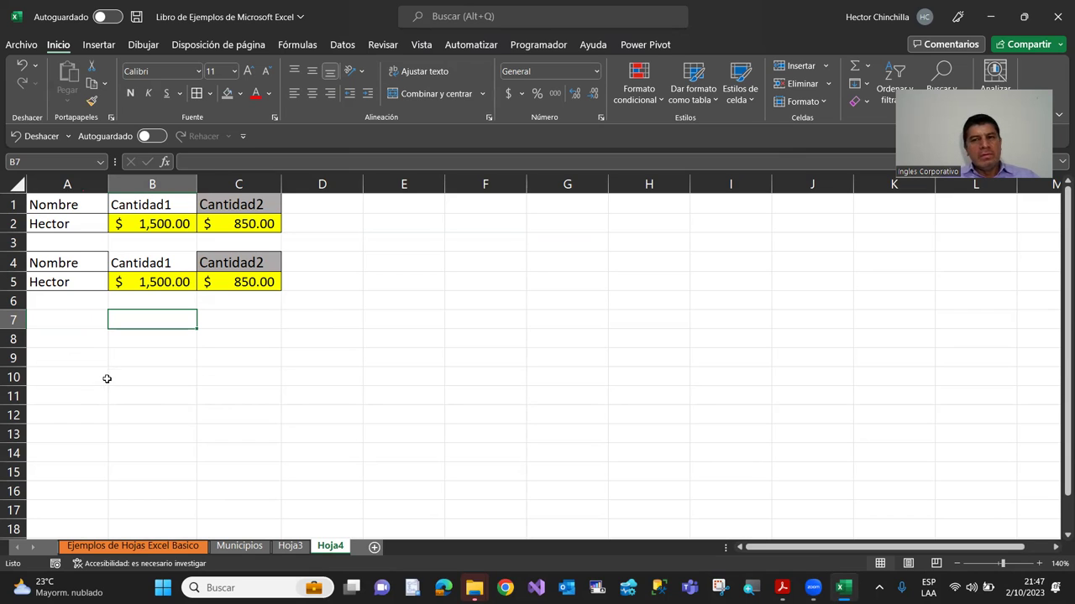
Copy the bordered Nombre heading from A1 into A7, then clear the copy marquee.
left_click(76, 205)
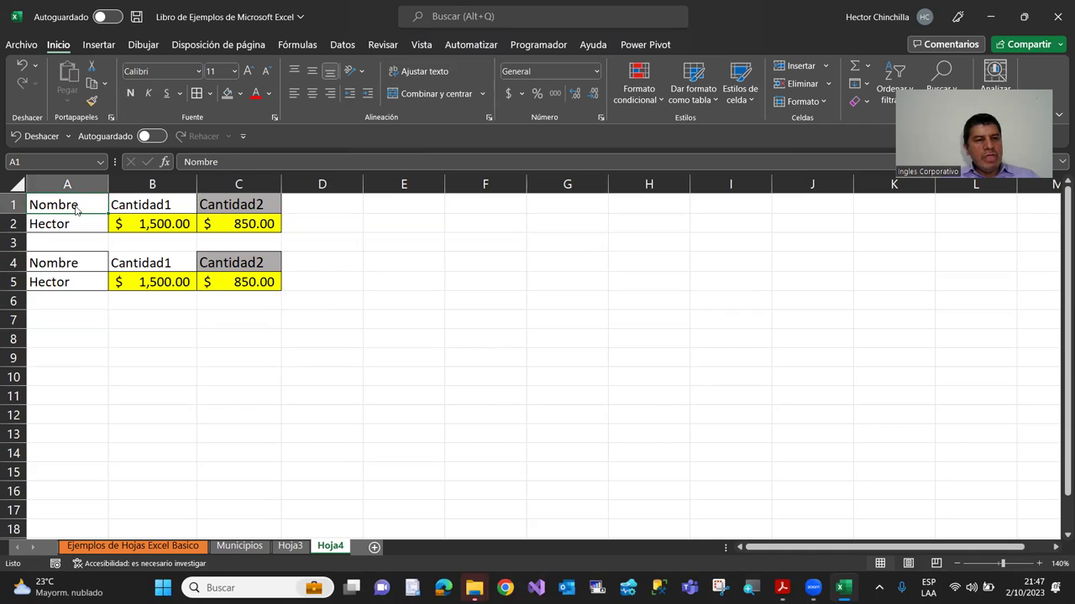
right_click(76, 209)
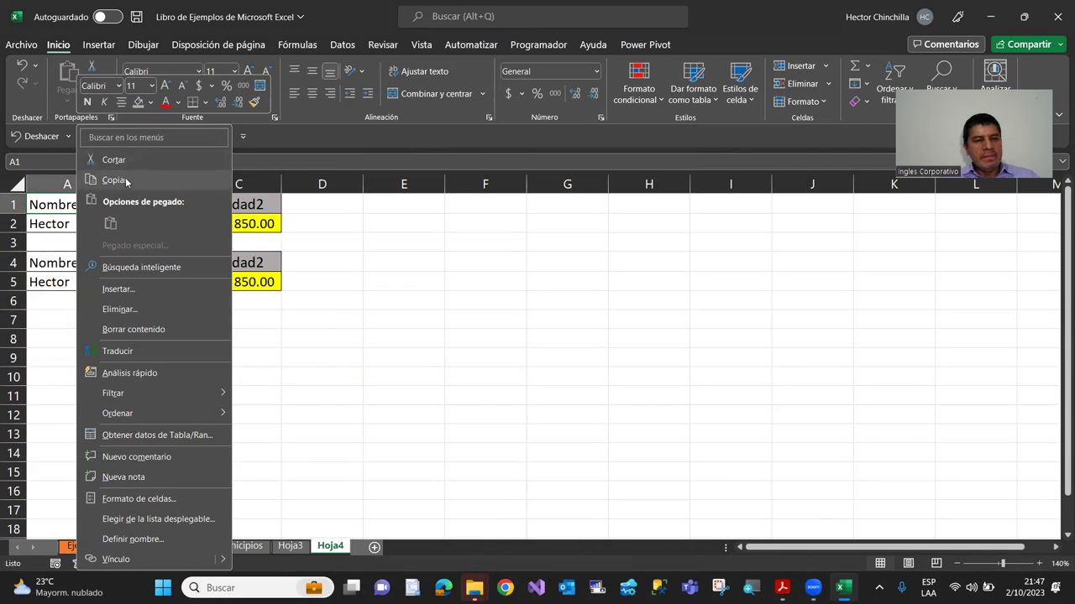
left_click(127, 181)
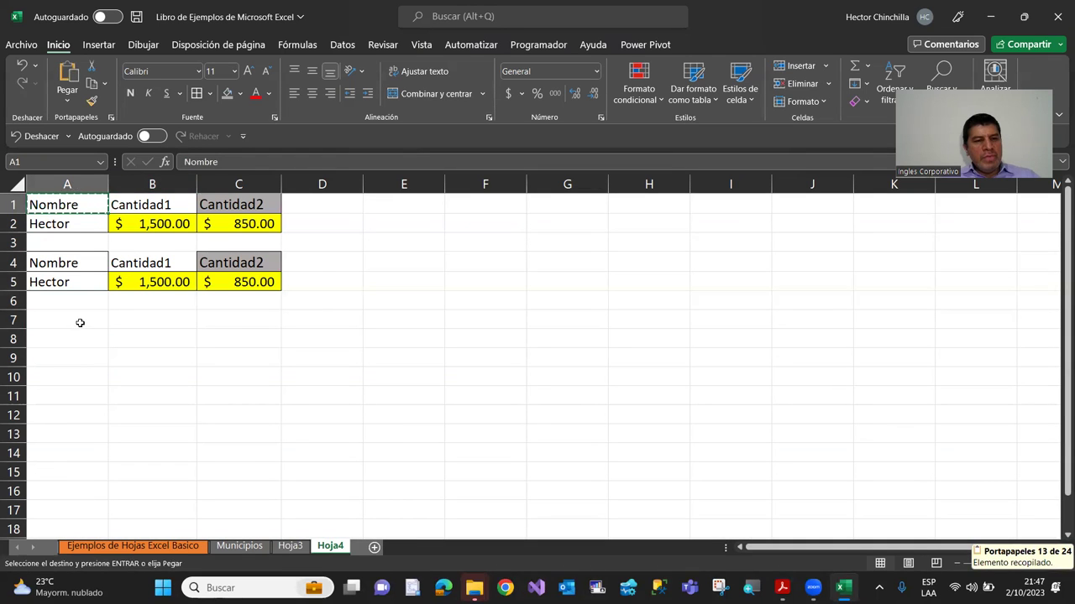
left_click(80, 322)
right_click(81, 326)
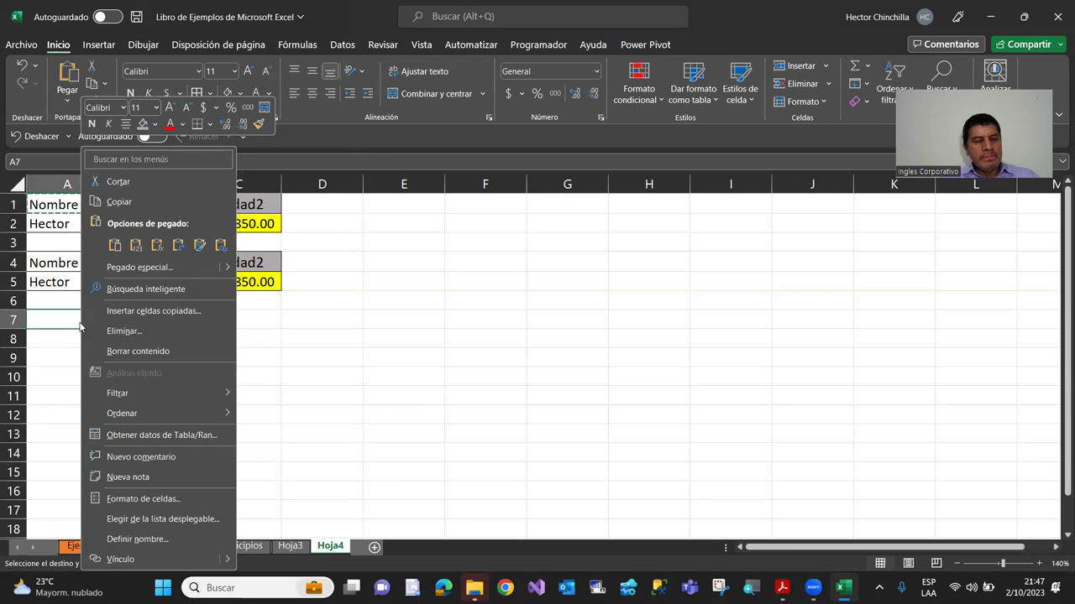
left_click(114, 245)
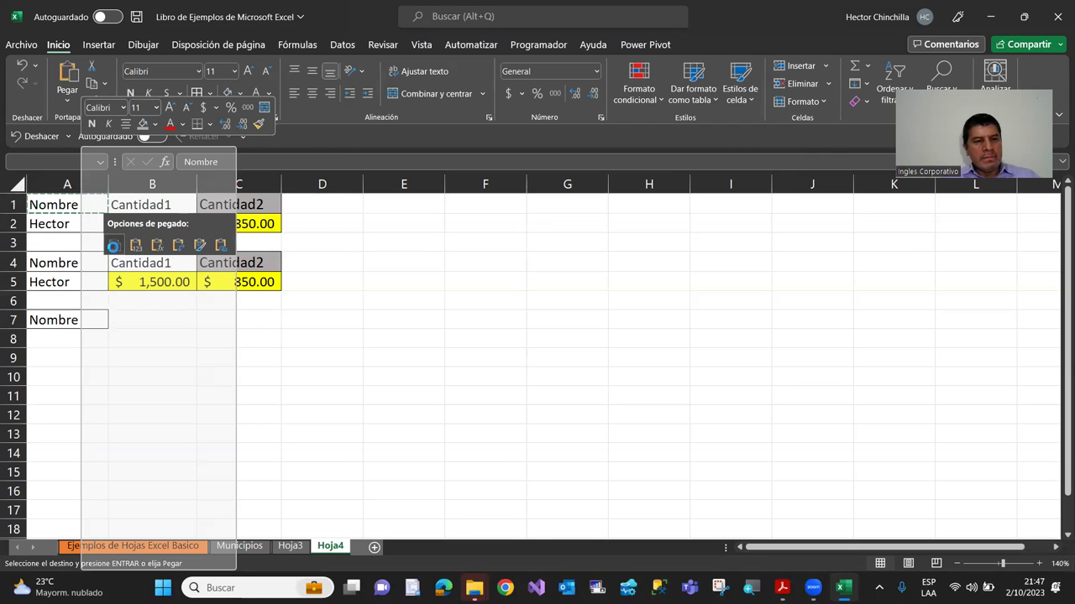
key("Down")
key("Down")
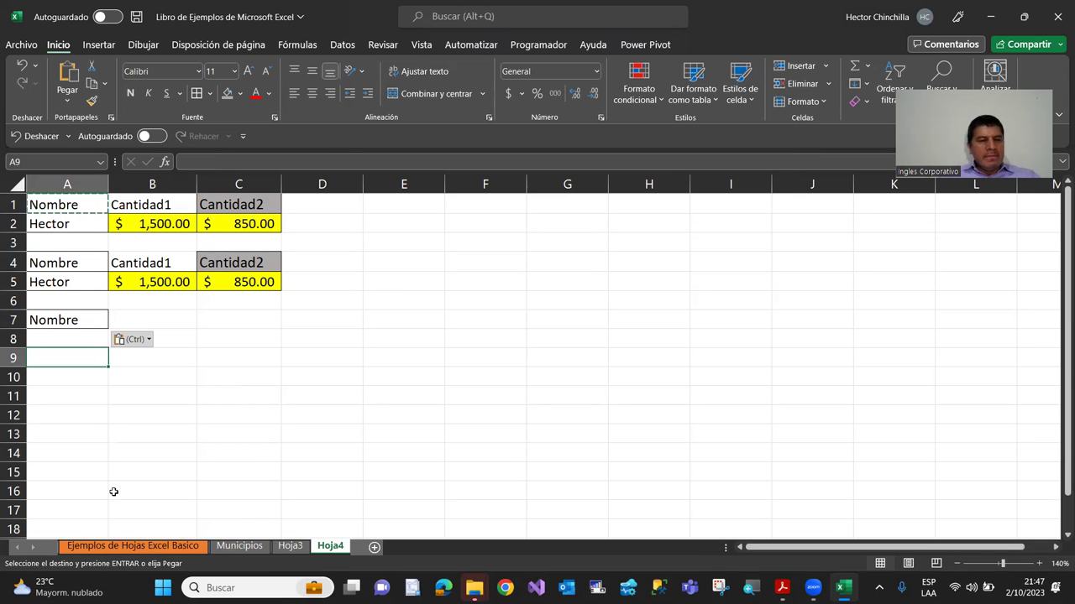
key("Escape")
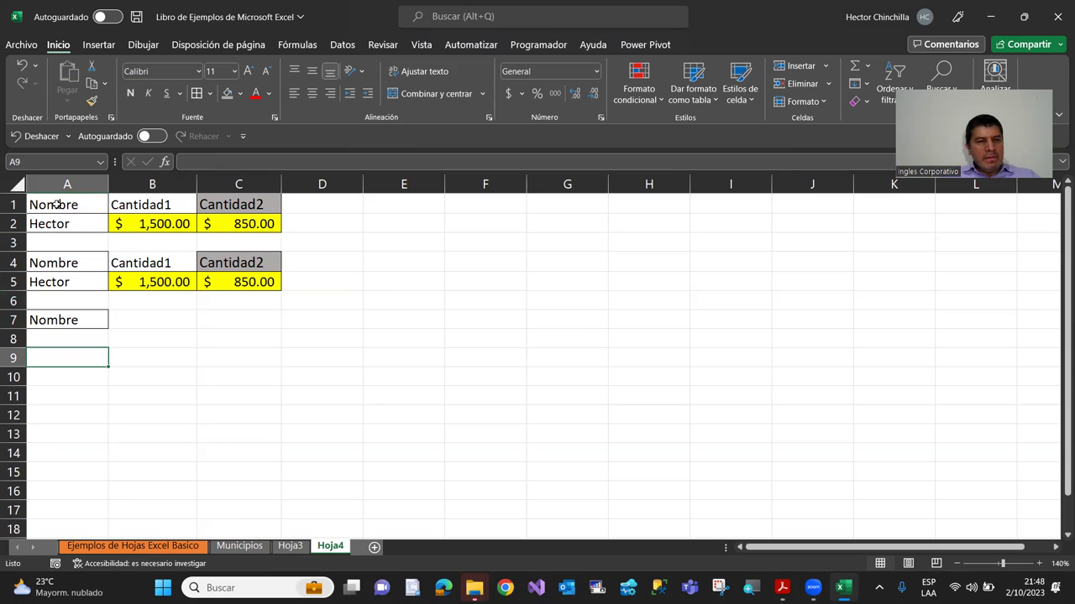
Copy the Nombre and Cantidad1 cells A1:B2, paste them at A7, and end copy mode.
left_click_drag(56, 204, 59, 224)
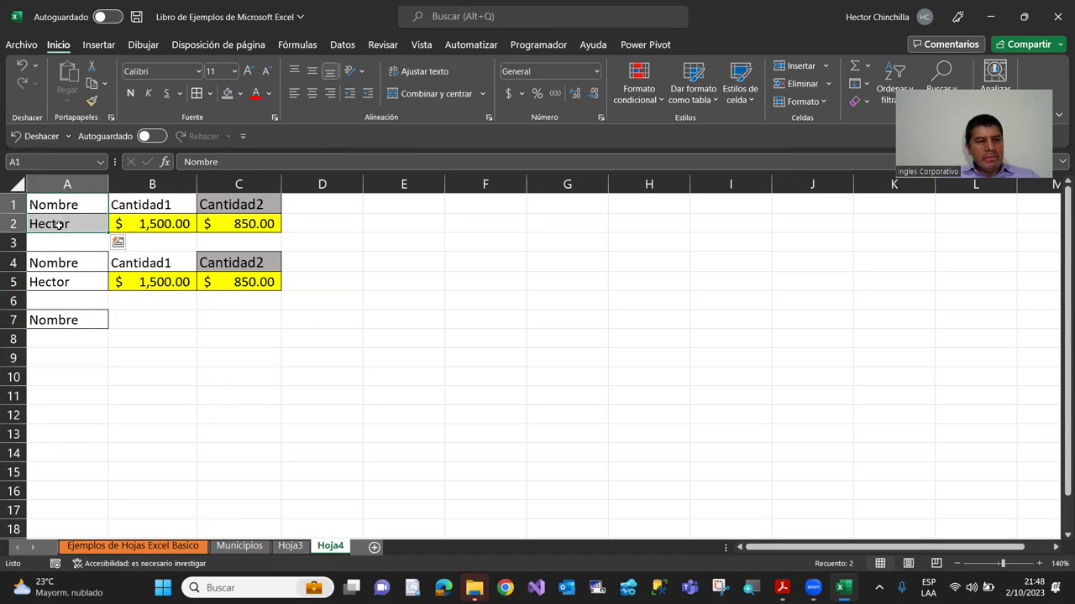
left_click(168, 308)
mouse_move(72, 203)
left_mouse_down()
mouse_move(72, 223)
mouse_move(160, 219)
left_mouse_up()
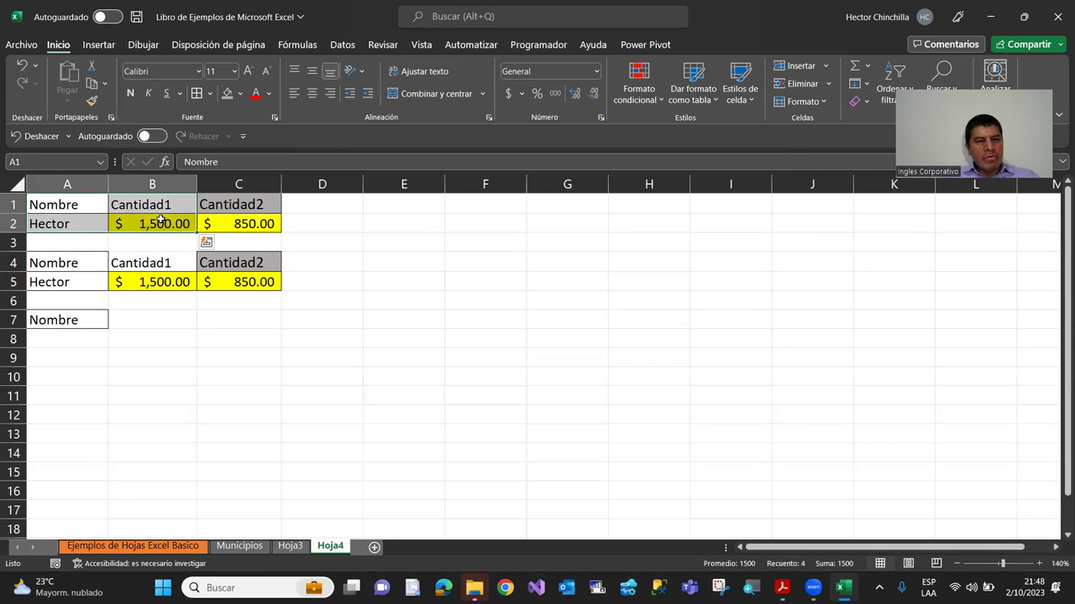
right_click(160, 220)
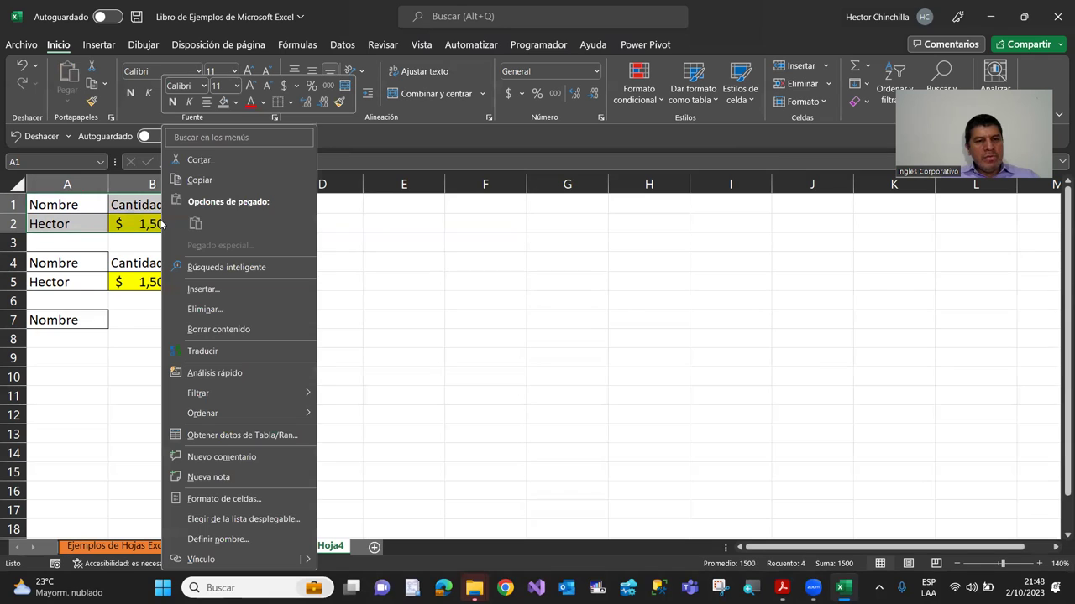
left_click(186, 179)
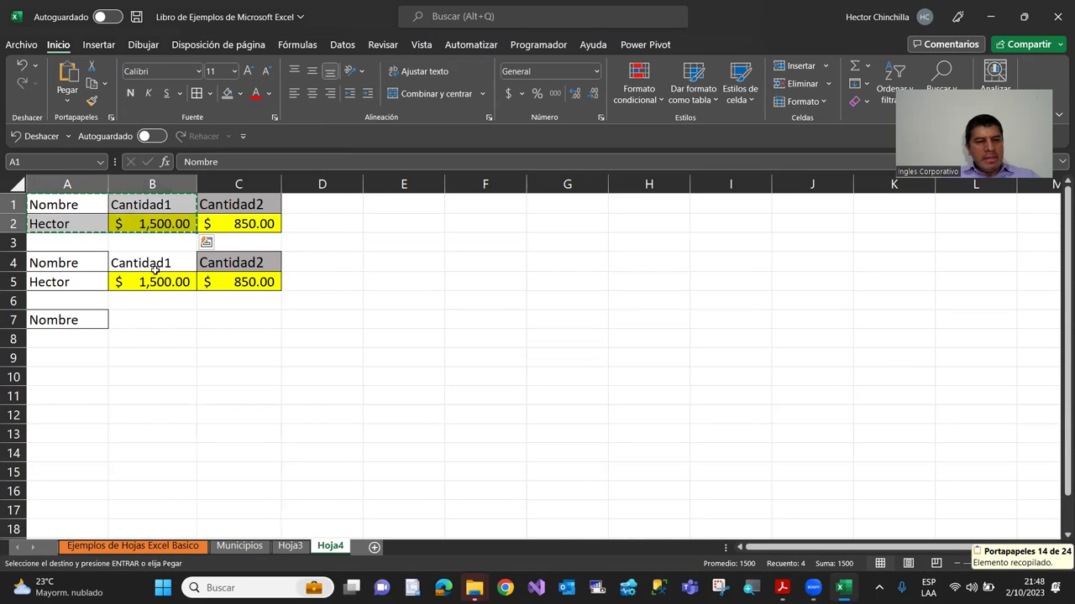
left_click(77, 321)
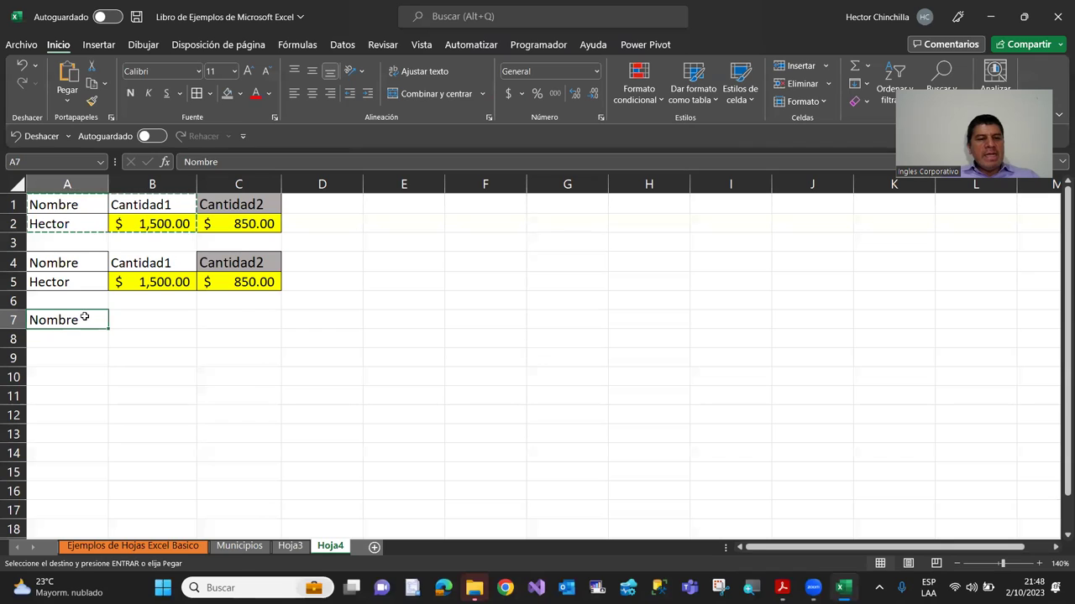
right_click(85, 319)
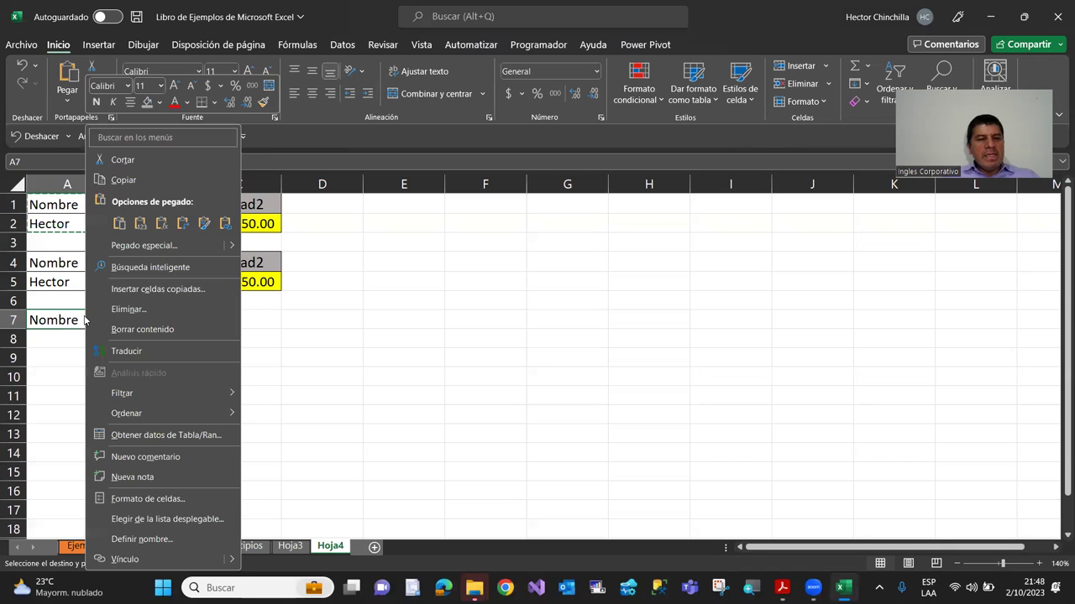
left_click(119, 223)
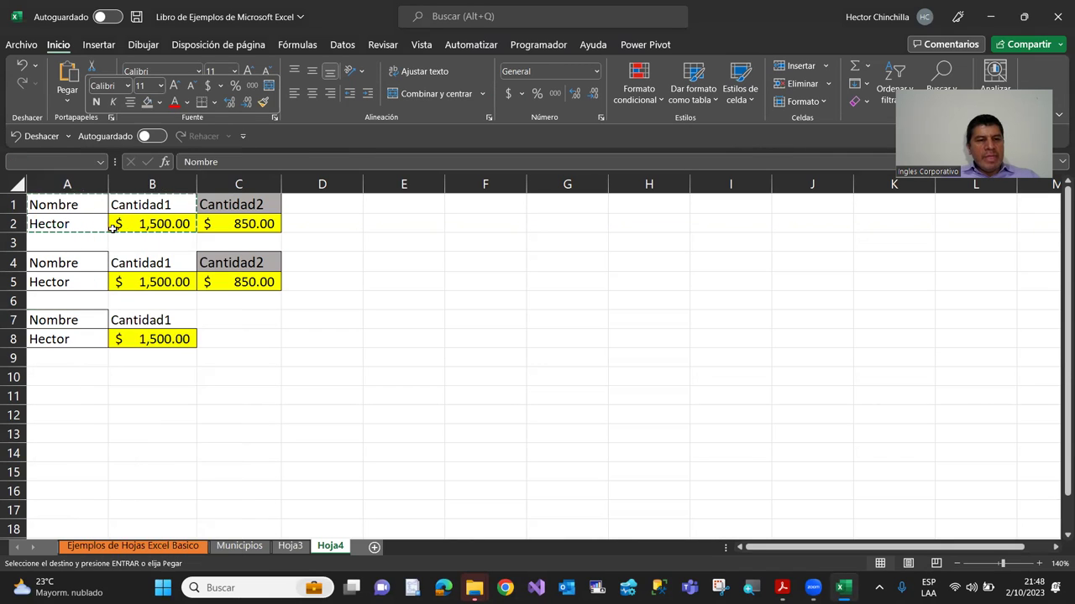
left_click(125, 393)
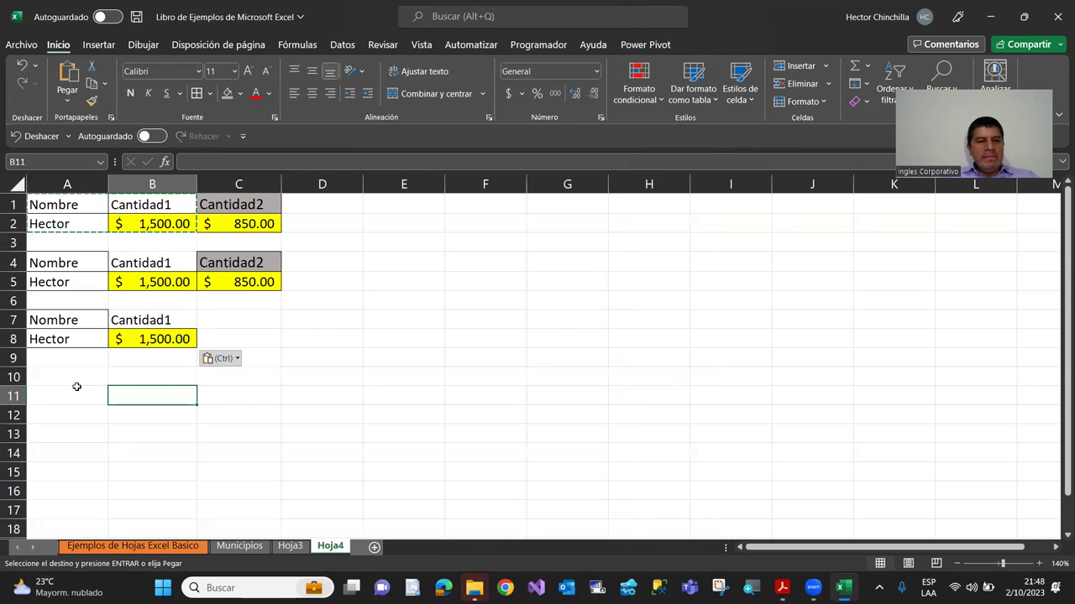
left_click(72, 392)
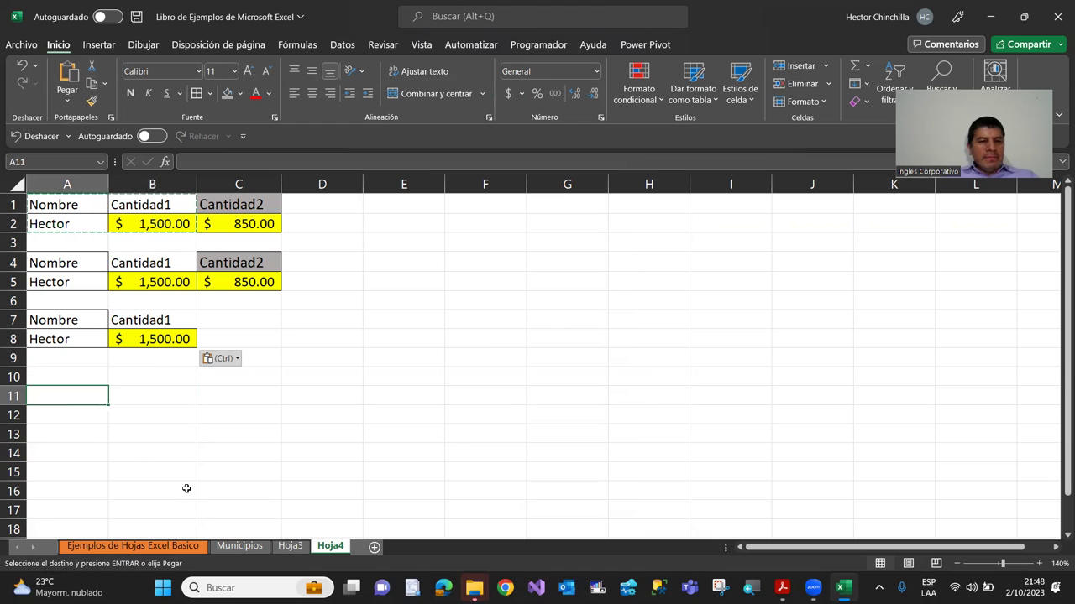
key("Escape")
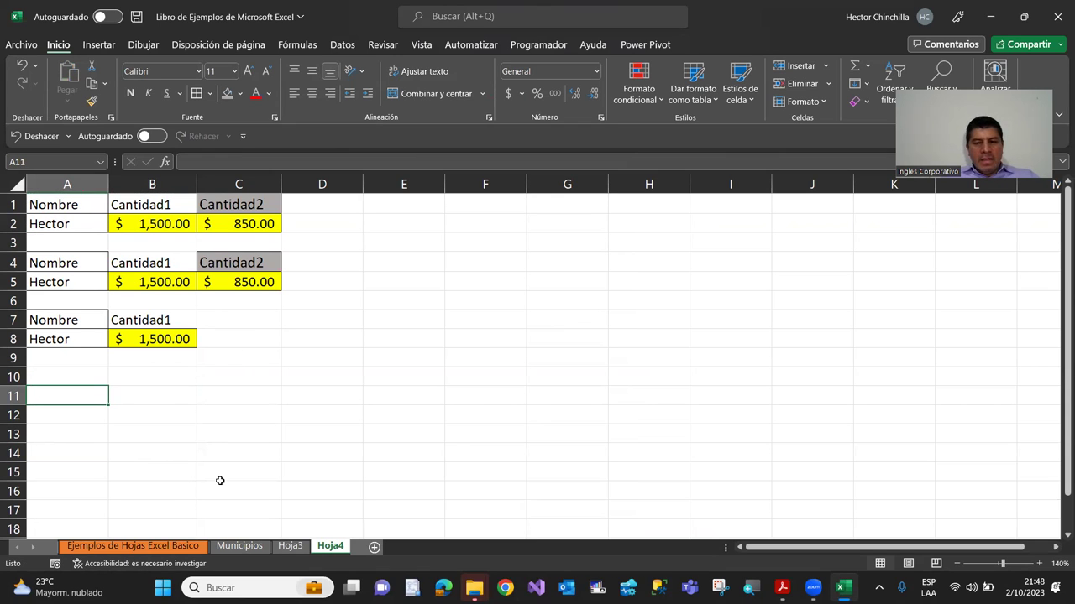
mouse_move(85, 205)
left_mouse_down()
mouse_move(222, 208)
mouse_move(235, 218)
left_mouse_up()
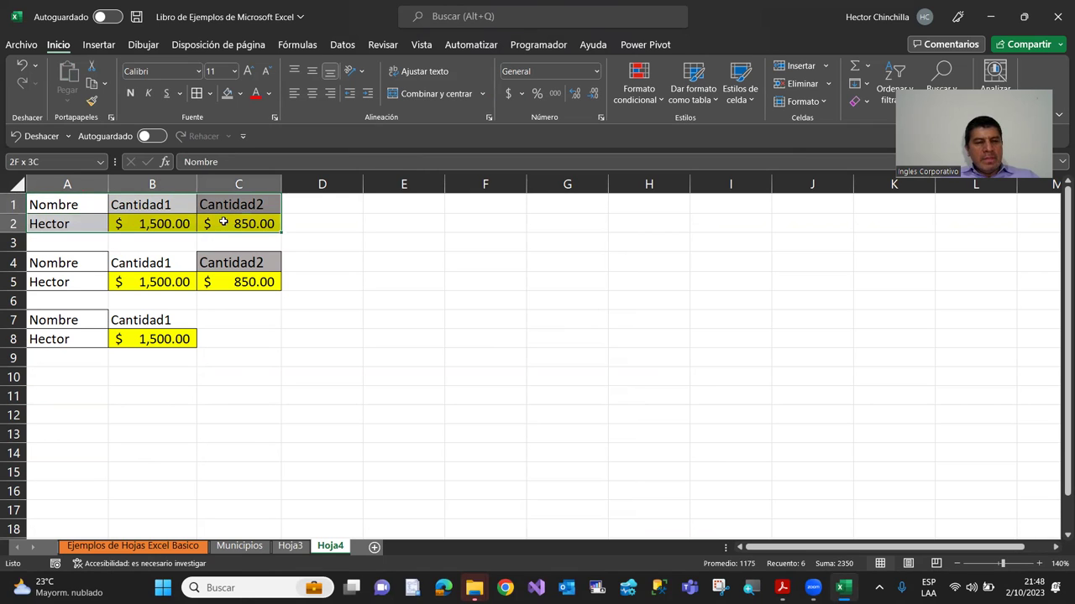
right_click(162, 212)
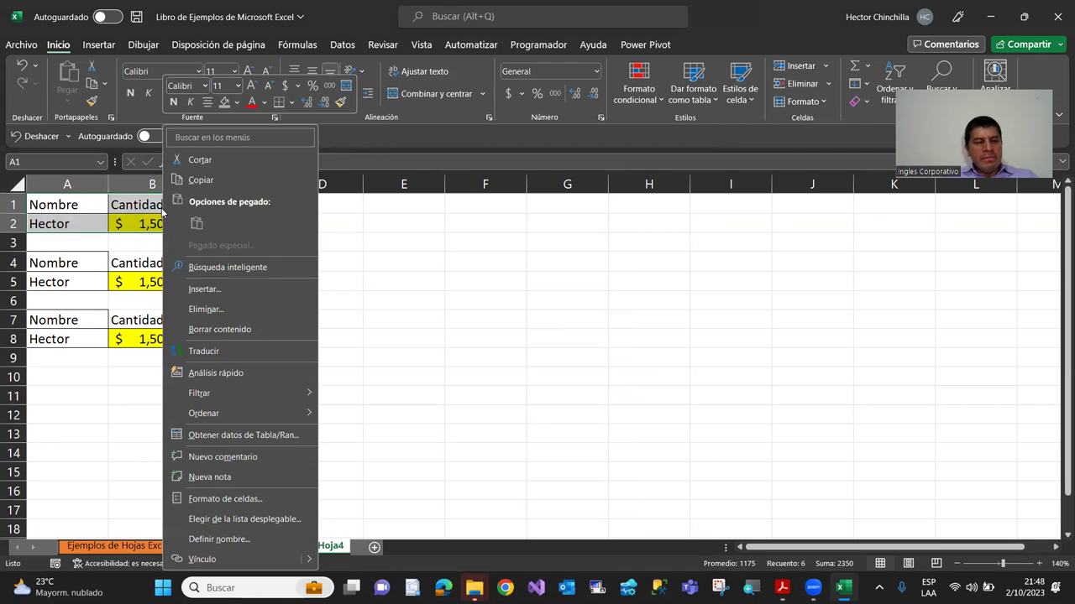
left_click(181, 166)
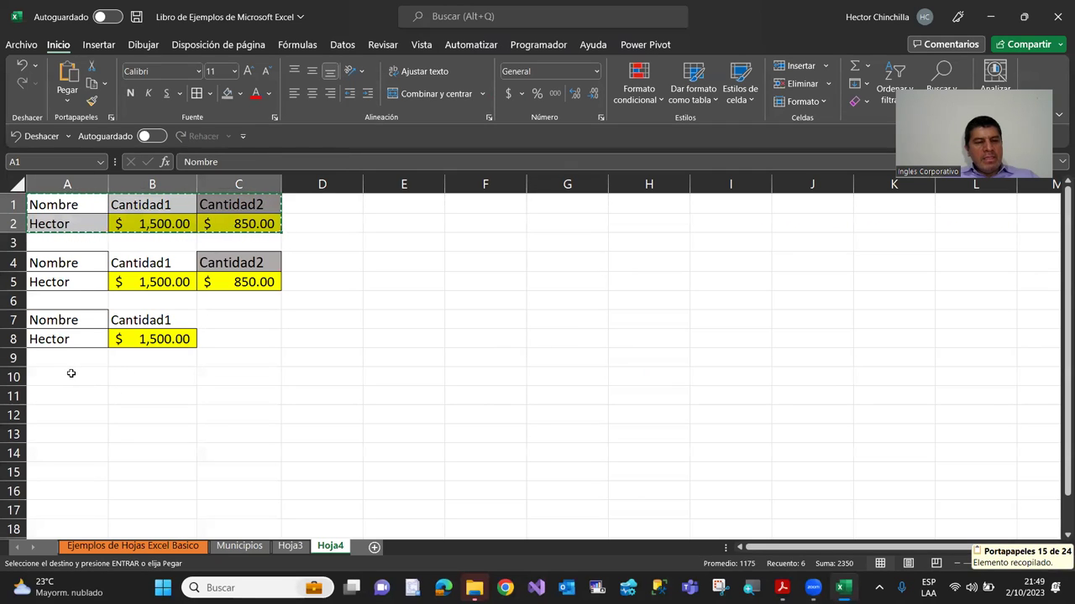
left_click(71, 373)
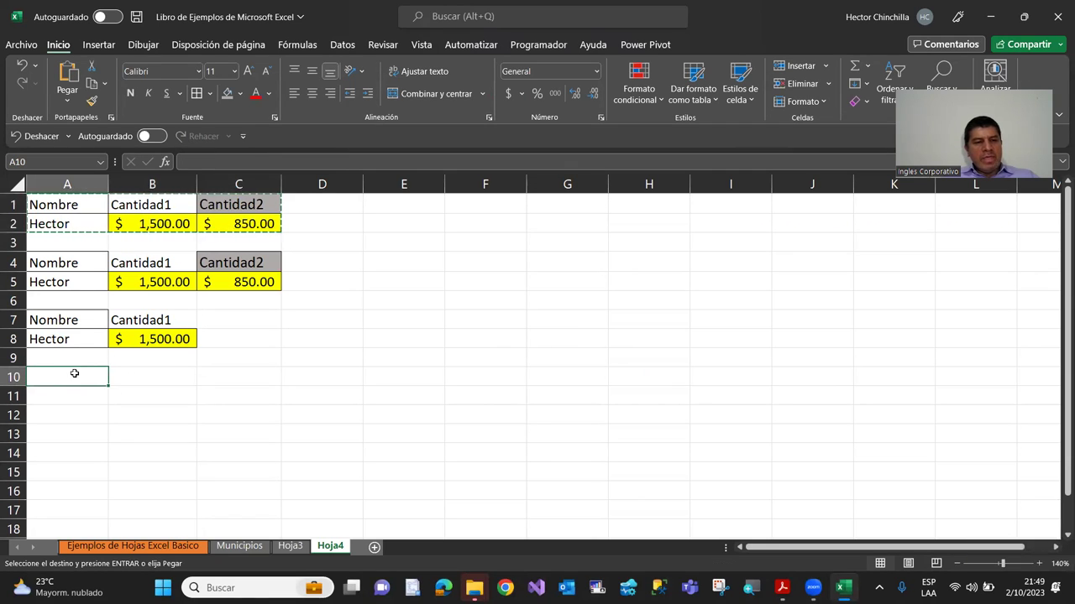
right_click(75, 376)
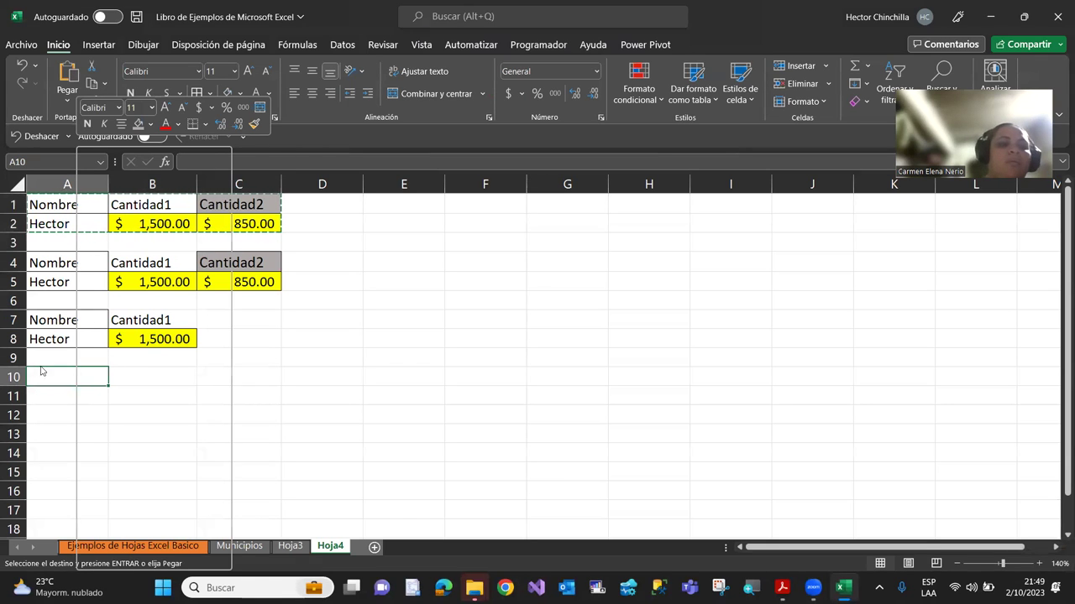
left_click(425, 308)
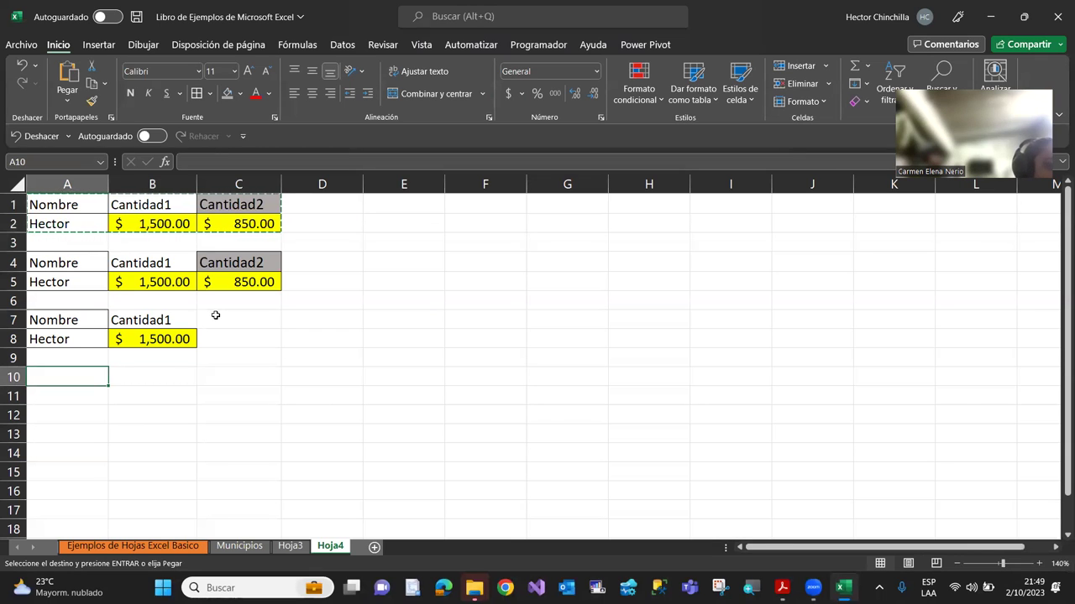
key("Escape")
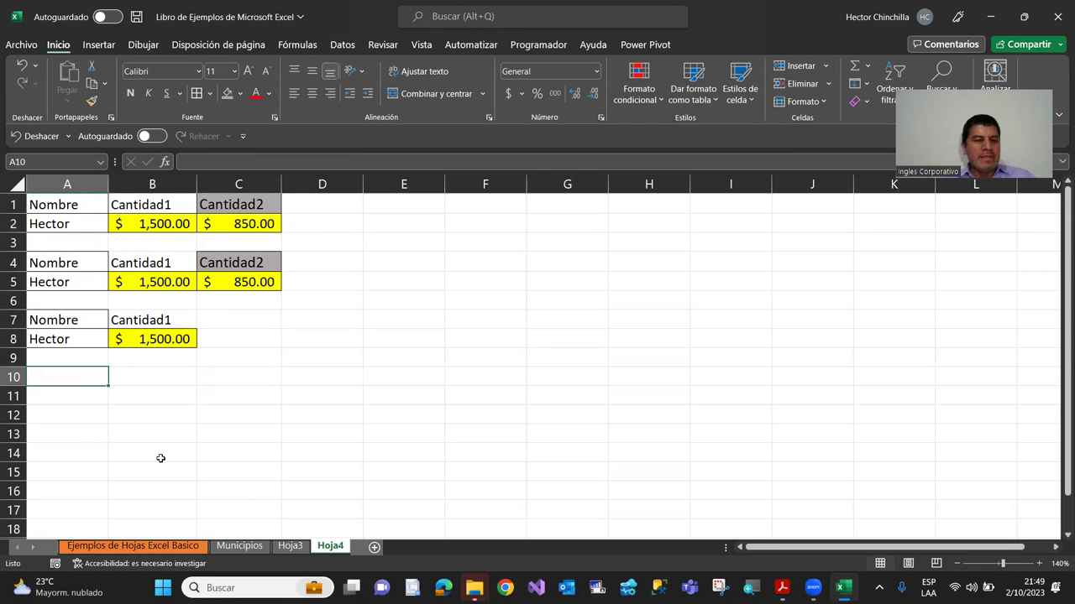
Cut the A1:C2 block and paste it at A10, so it occupies A10:C11.
mouse_move(80, 208)
left_mouse_down()
mouse_move(213, 208)
mouse_move(210, 223)
left_mouse_up()
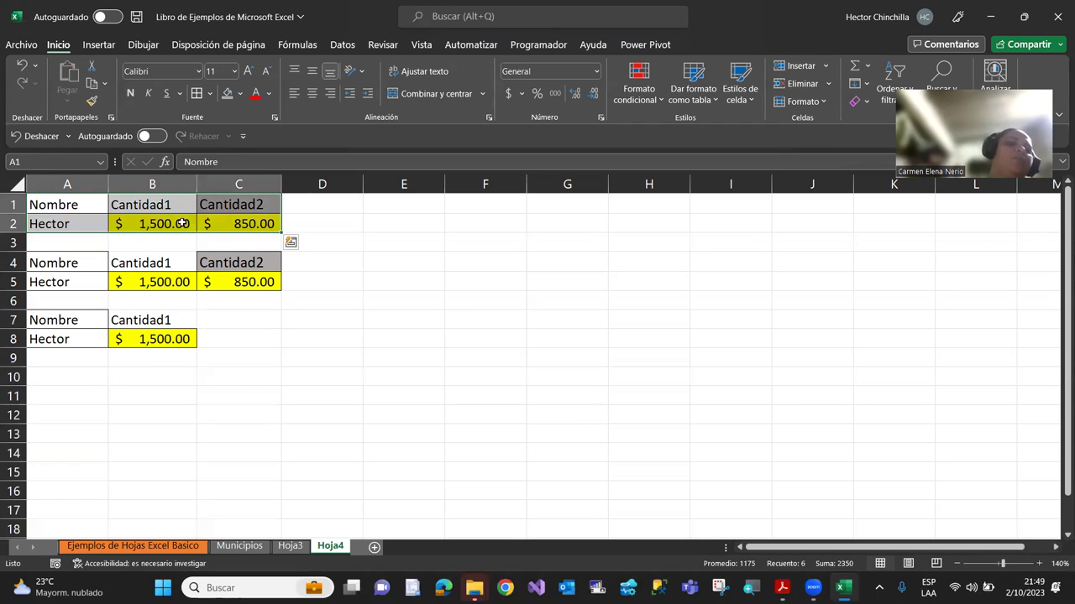
right_click(147, 216)
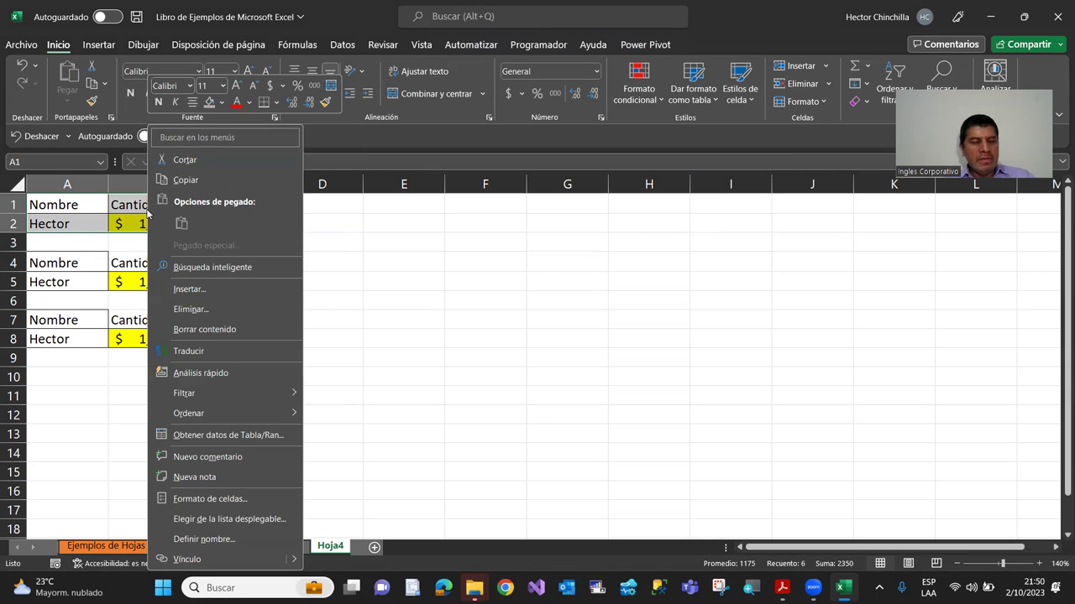
left_click(186, 161)
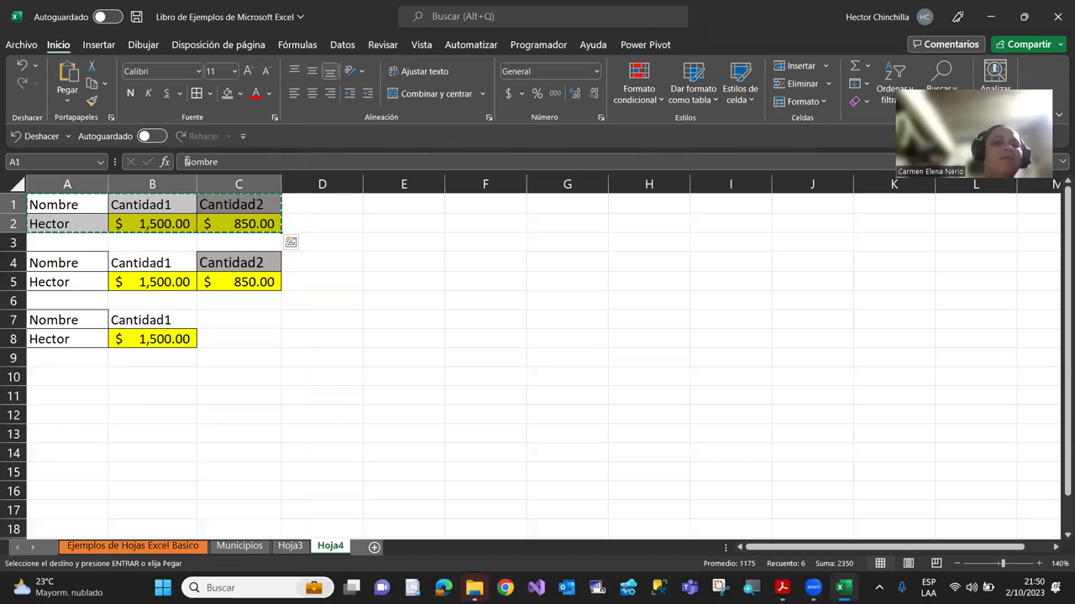
left_click(80, 379)
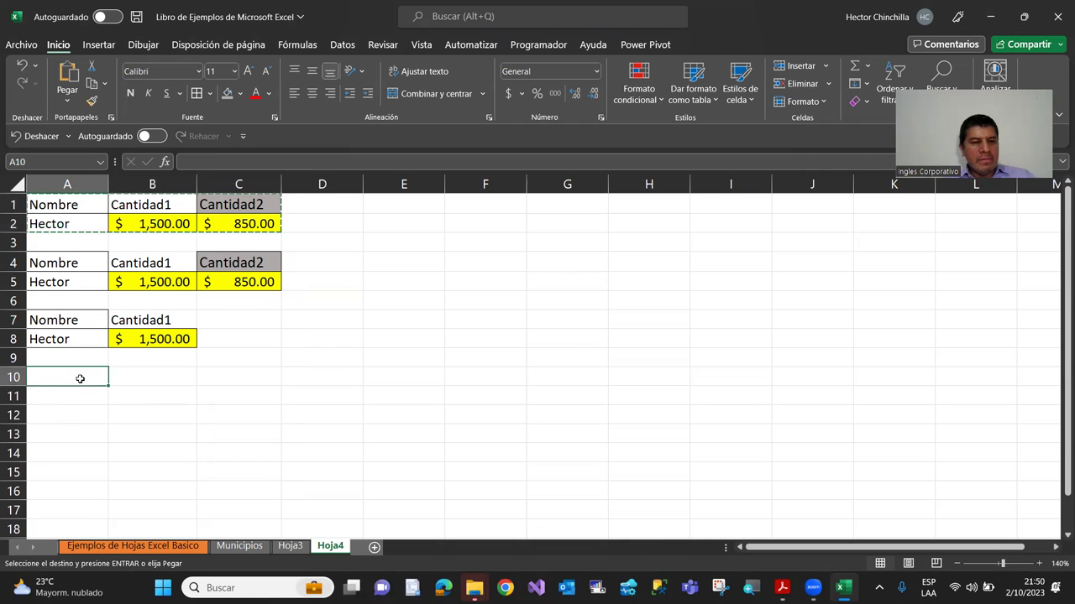
right_click(81, 382)
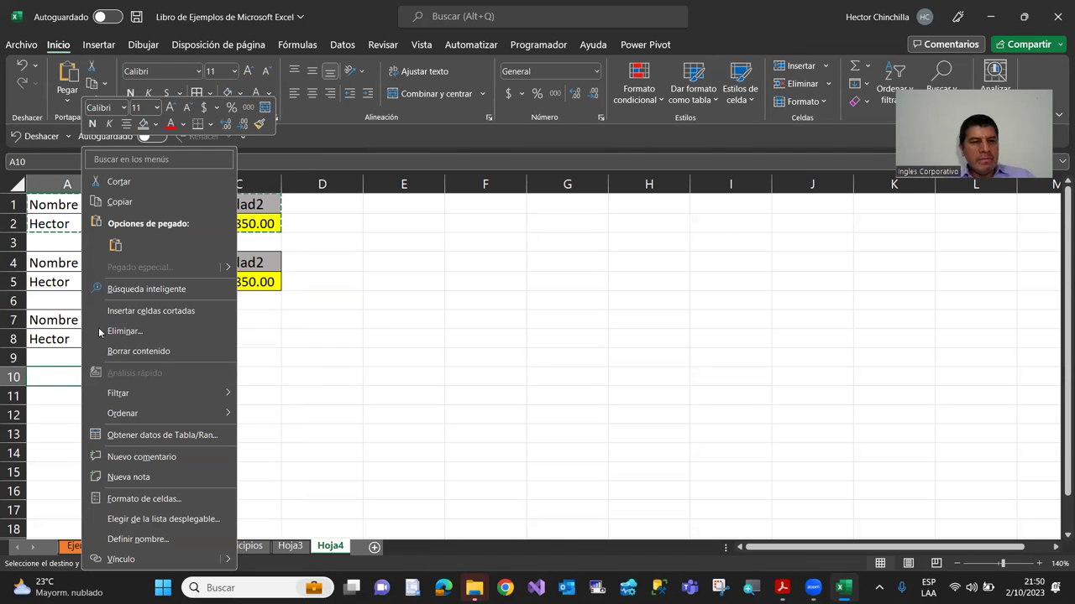
left_click(115, 245)
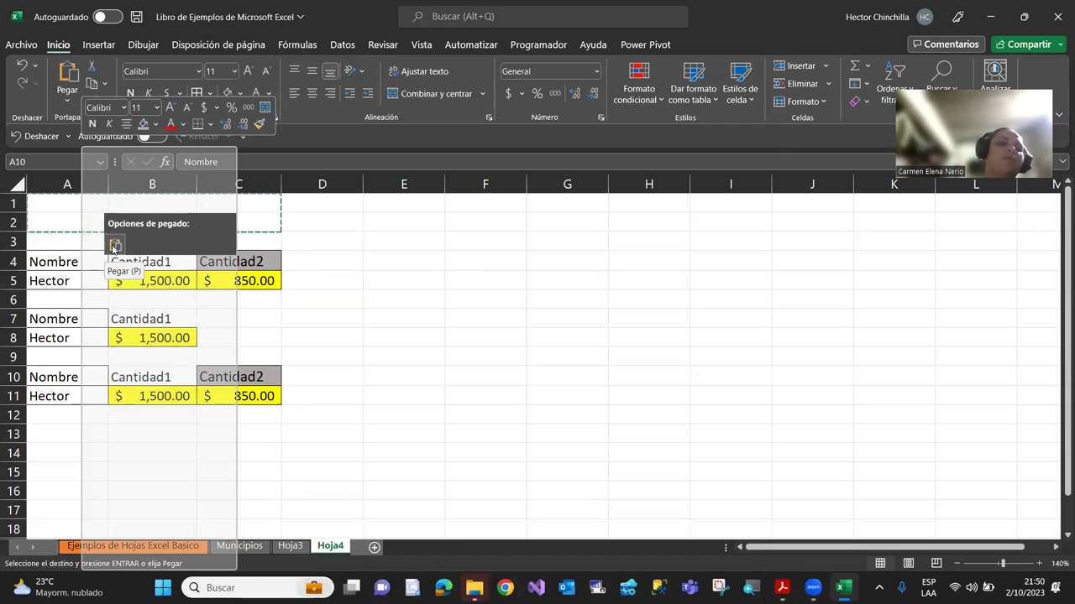
left_click(149, 452)
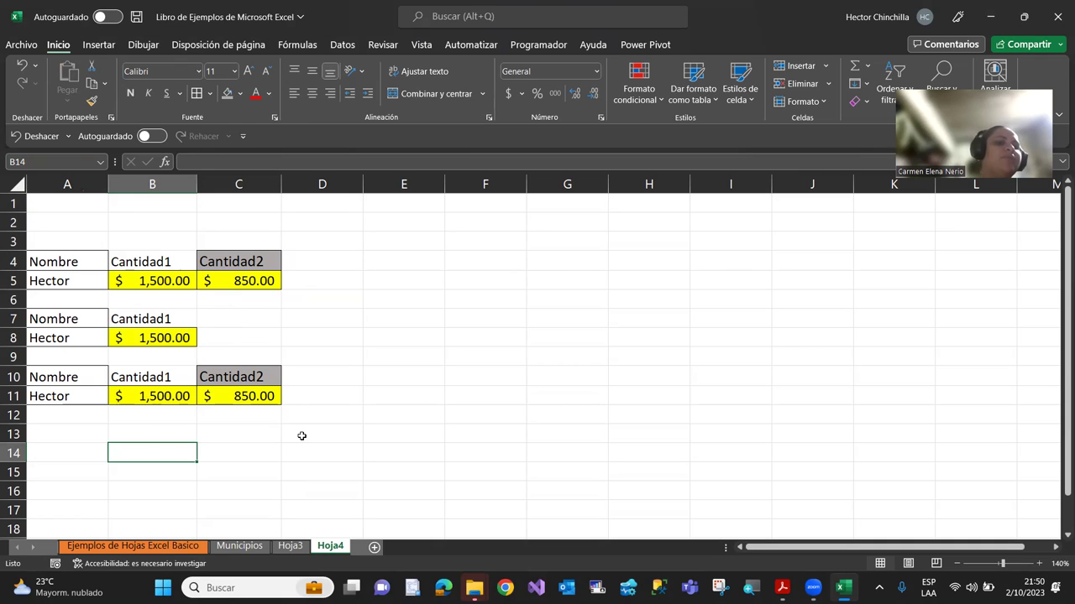
Cut the A10:C11 block with the Inicio ribbon and paste it back at A1.
mouse_move(84, 378)
left_mouse_down()
mouse_move(172, 377)
mouse_move(210, 396)
left_mouse_up()
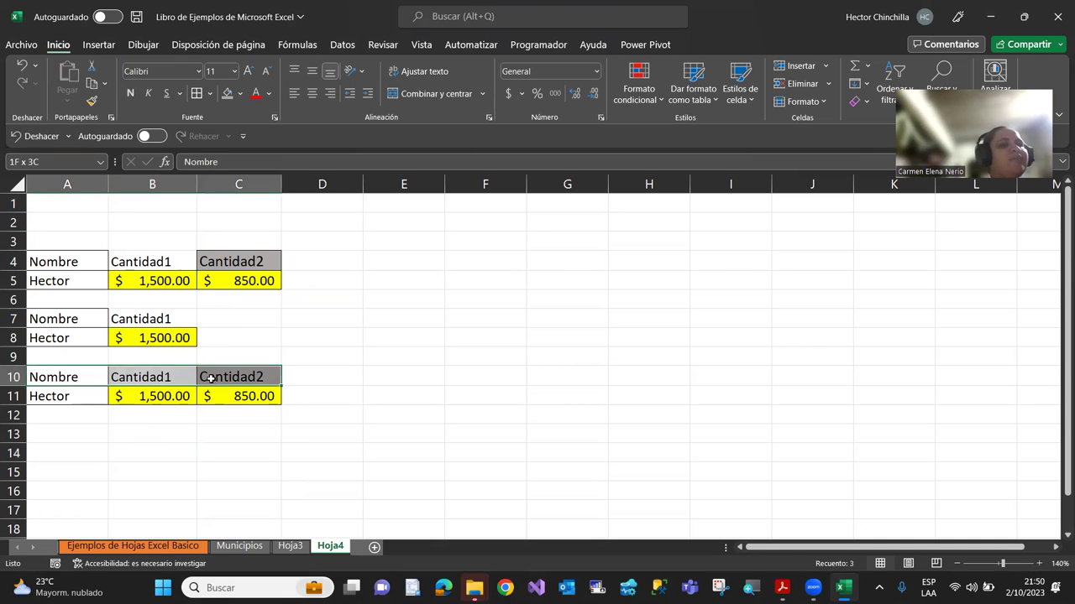
left_click(127, 472)
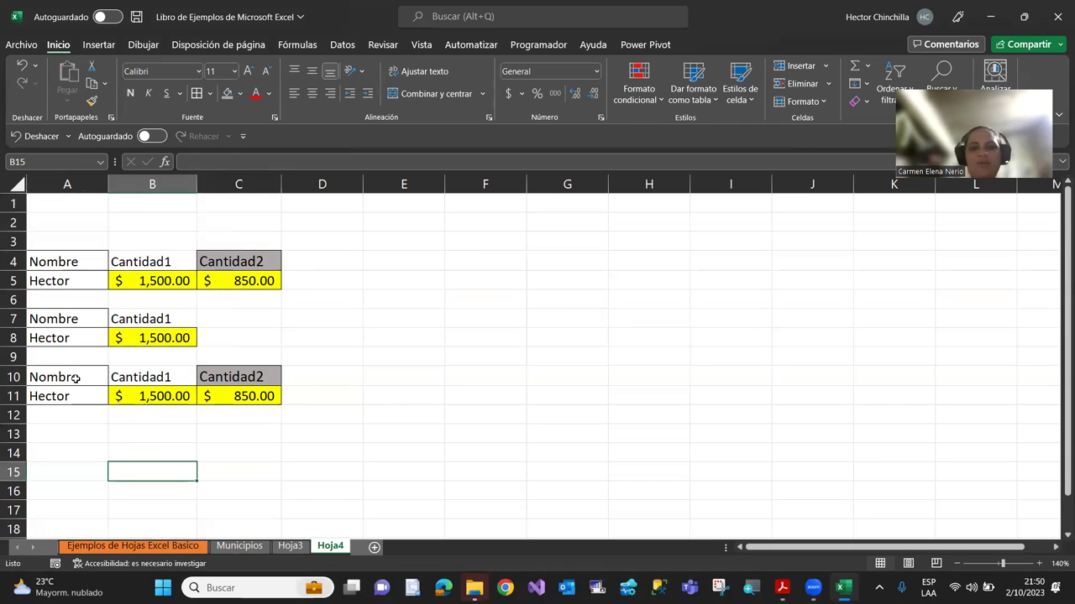
mouse_move(75, 379)
left_mouse_down()
mouse_move(220, 378)
mouse_move(219, 395)
left_mouse_up()
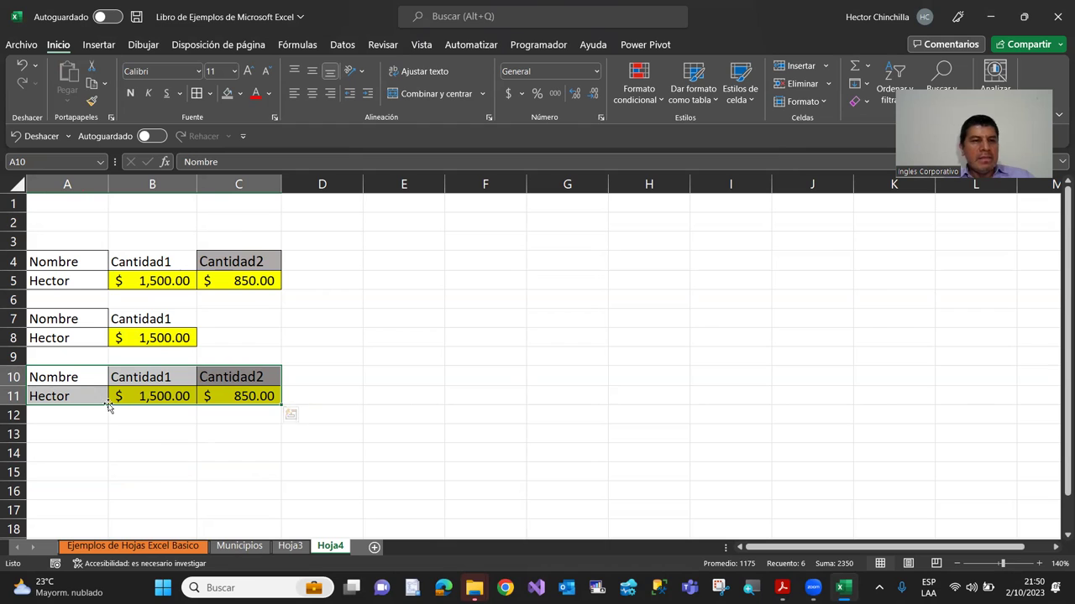
left_click(93, 68)
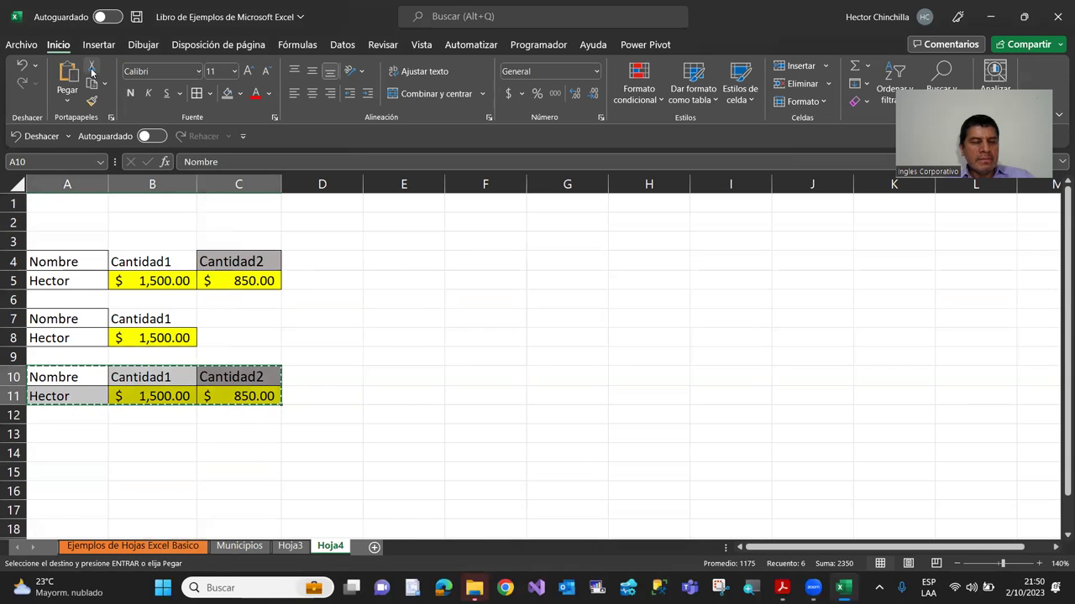
left_click(75, 202)
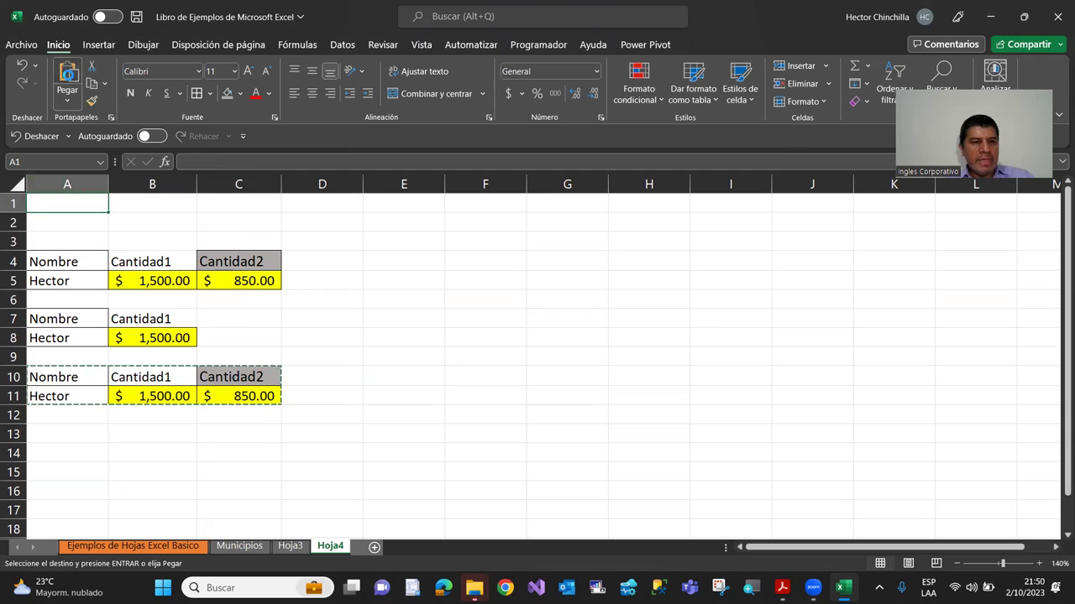
left_click(68, 77)
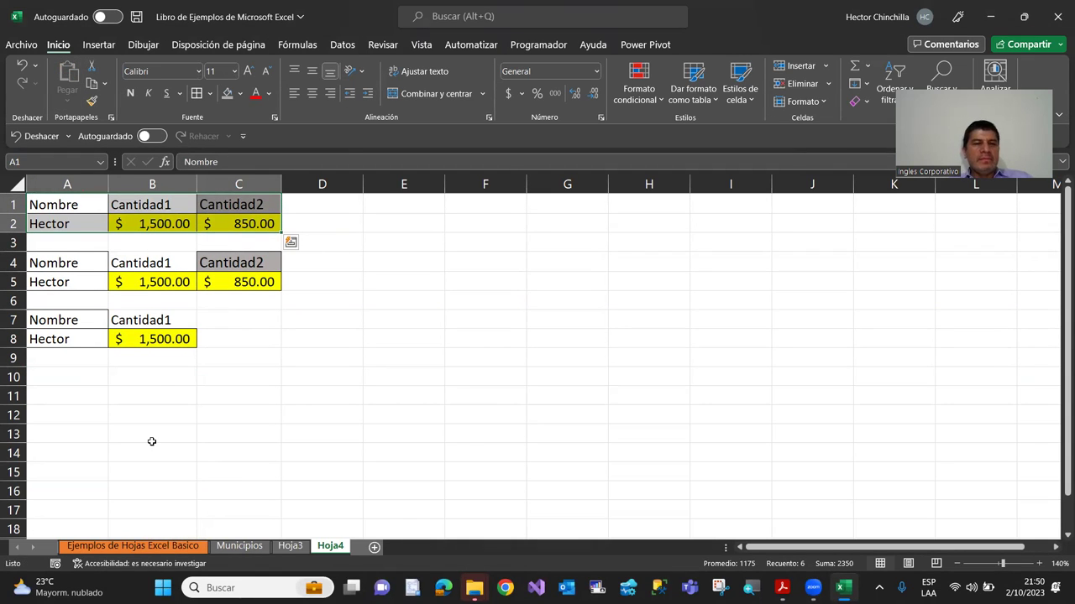
left_click(151, 442)
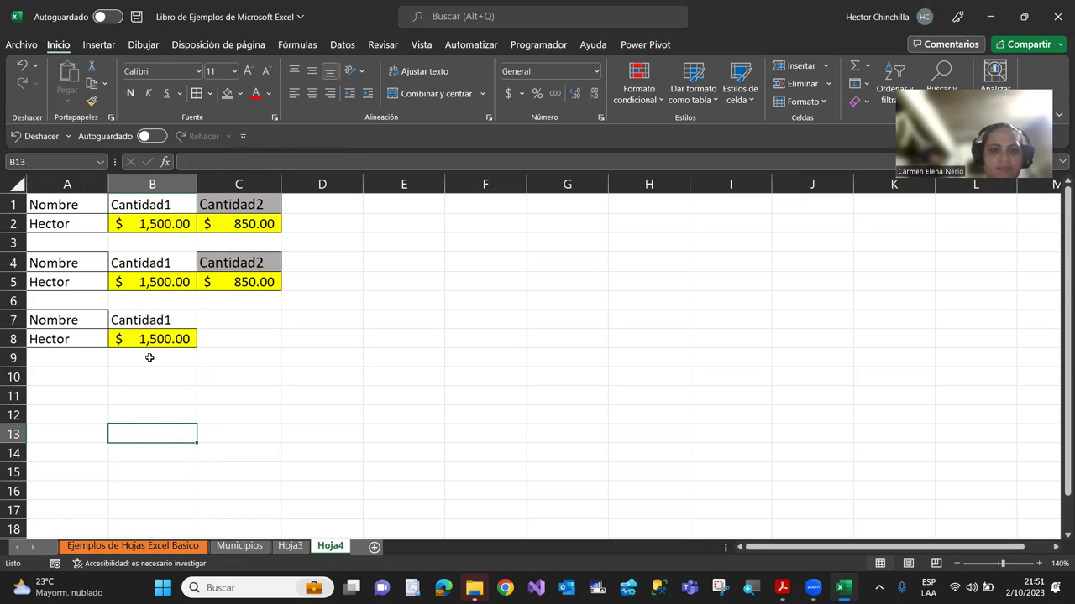
left_click(101, 371)
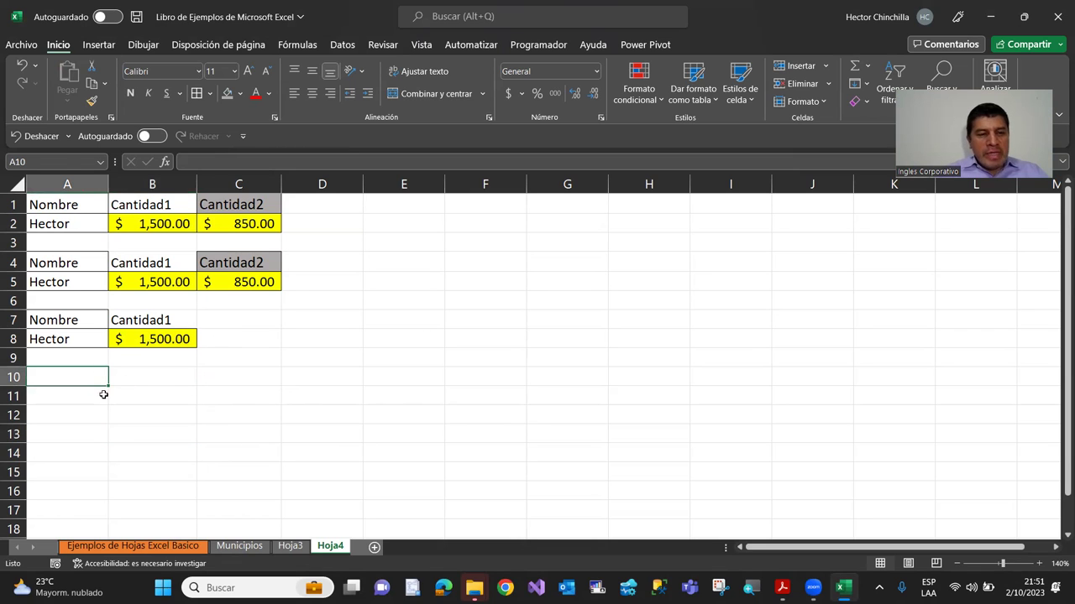
left_click(81, 207)
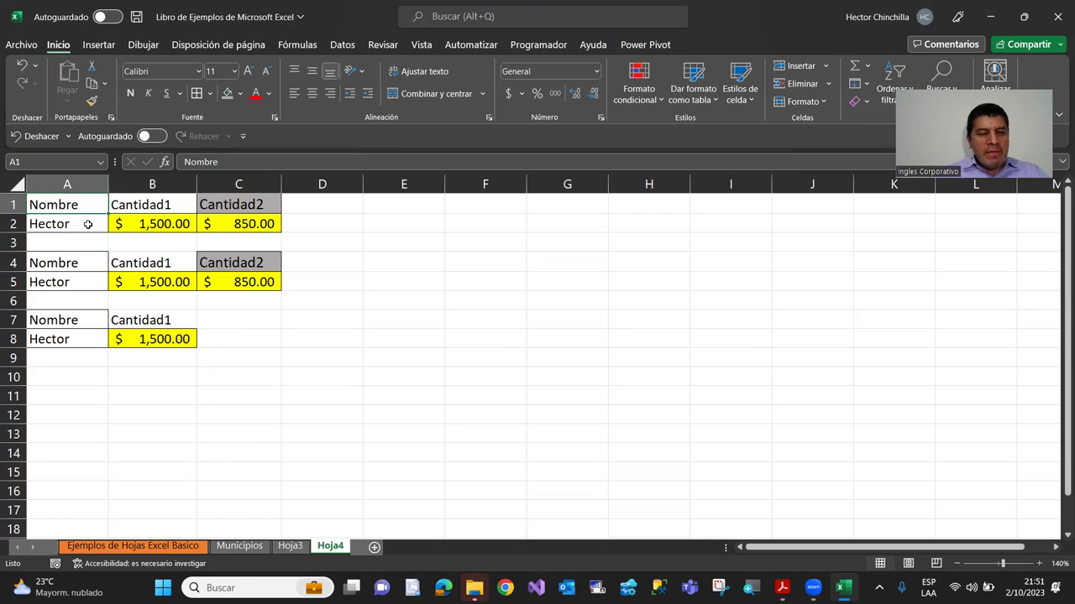
left_click(87, 224)
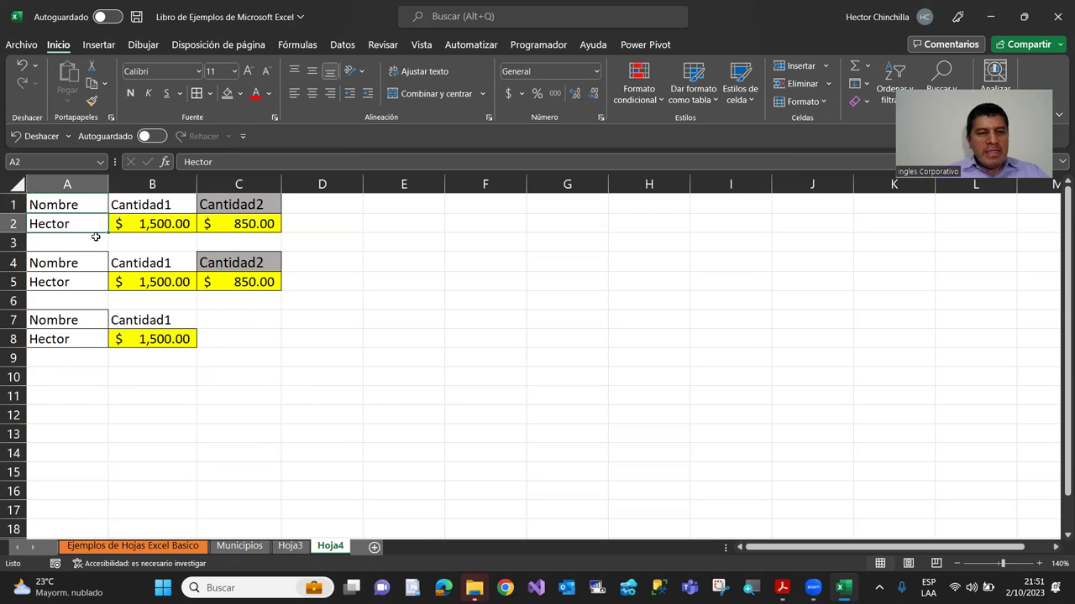
left_click(155, 379)
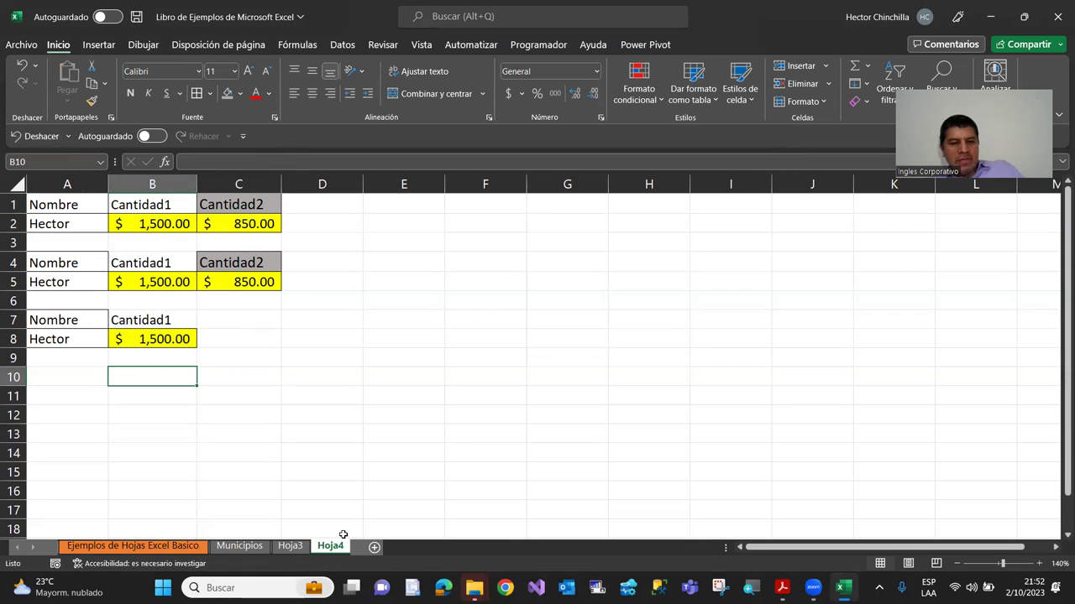
Delete the contents of the lower blocks in A4:C9.
right_click(337, 549)
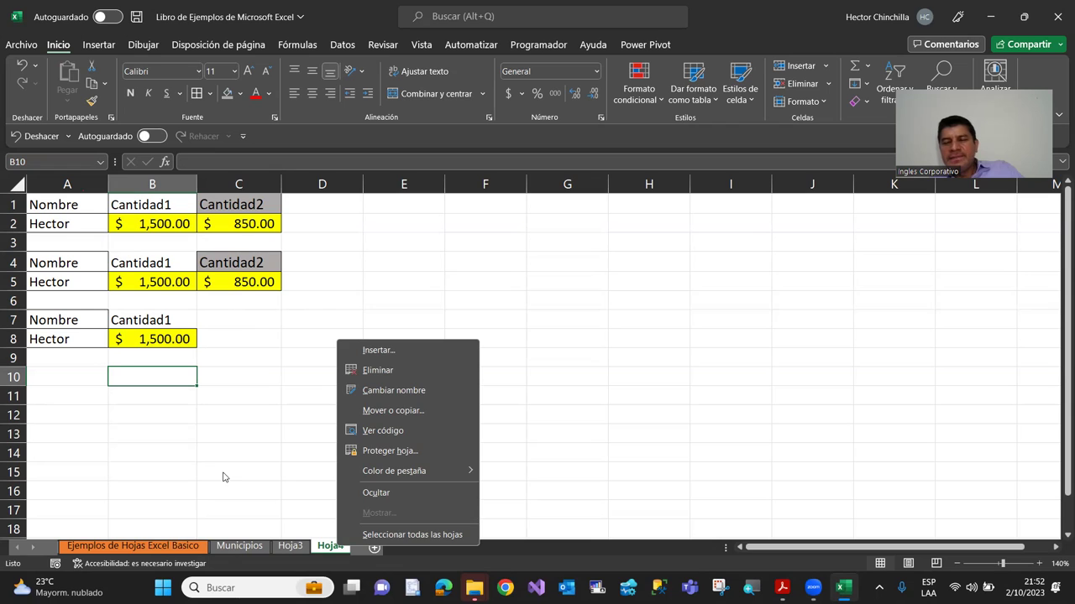
left_click(221, 472)
left_click(109, 443)
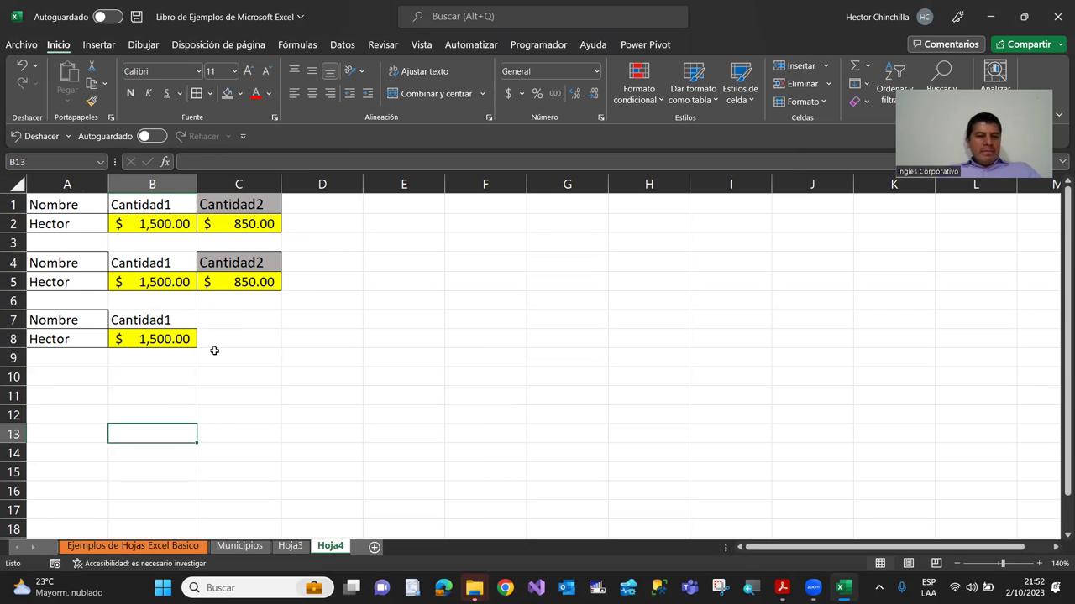
left_click_drag(45, 262, 277, 363)
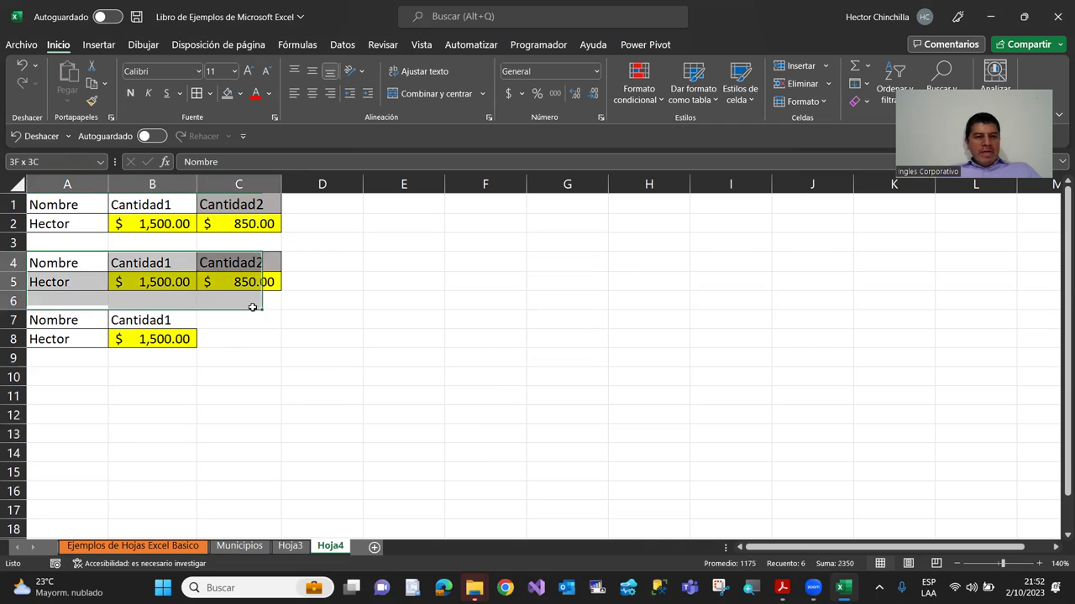
key("Delete")
left_click(156, 415)
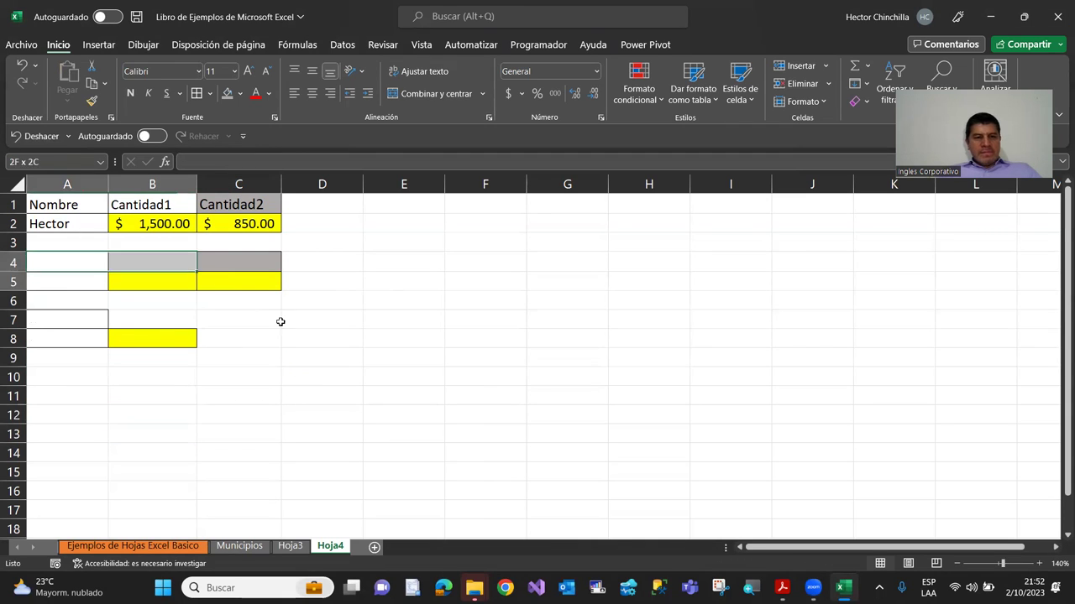
Clear all remaining formatting from A4:D13 with Borrar todo.
left_click_drag(99, 268, 311, 433)
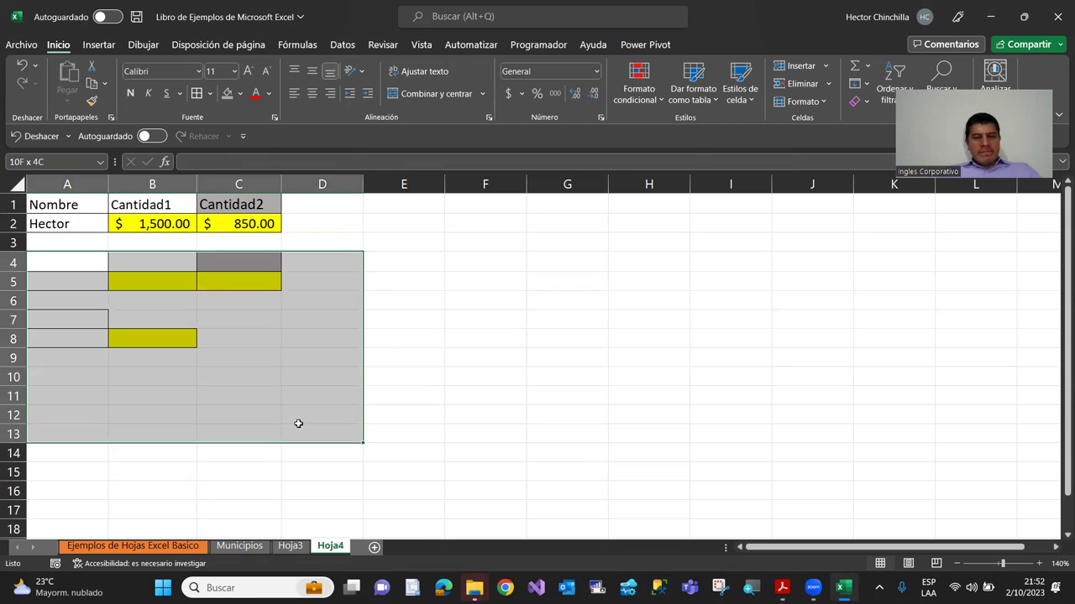
left_click(864, 101)
left_click(878, 145)
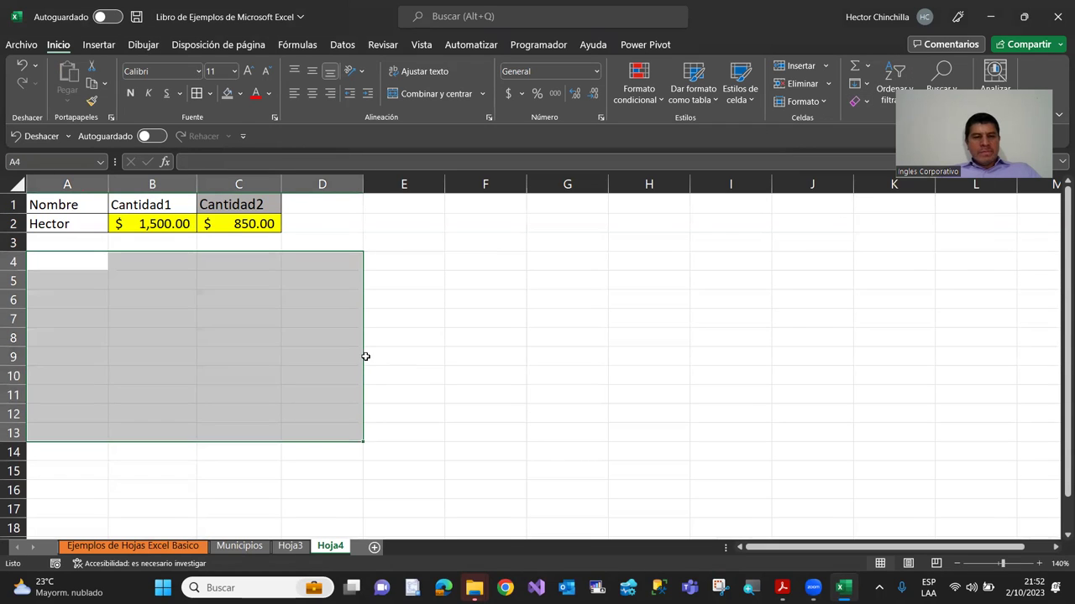
left_click(152, 375)
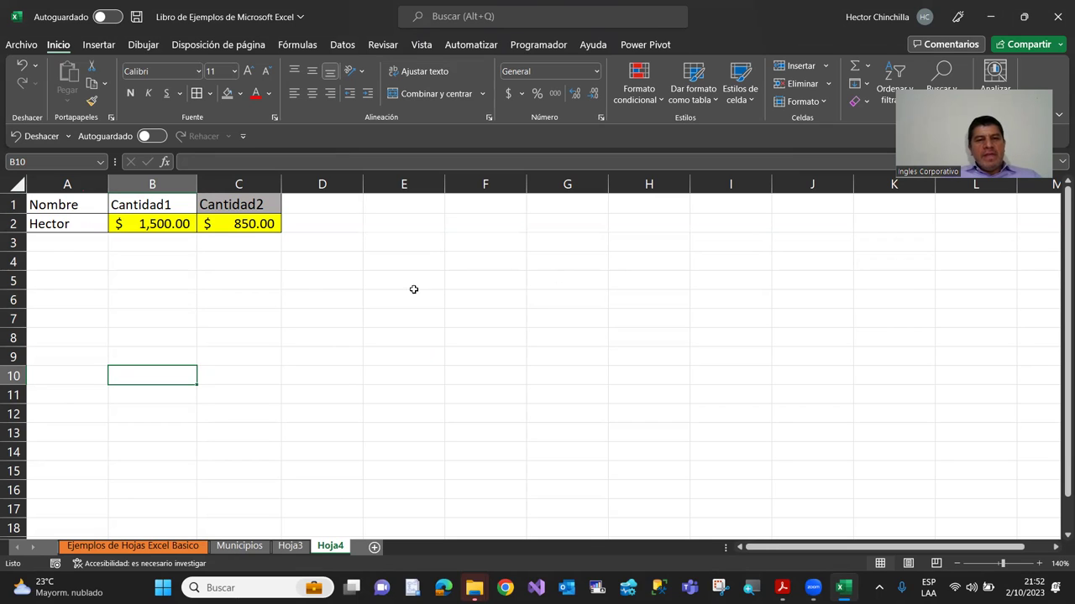
Select A1:A2 and zoom the sheet in to 170%.
left_click(132, 293)
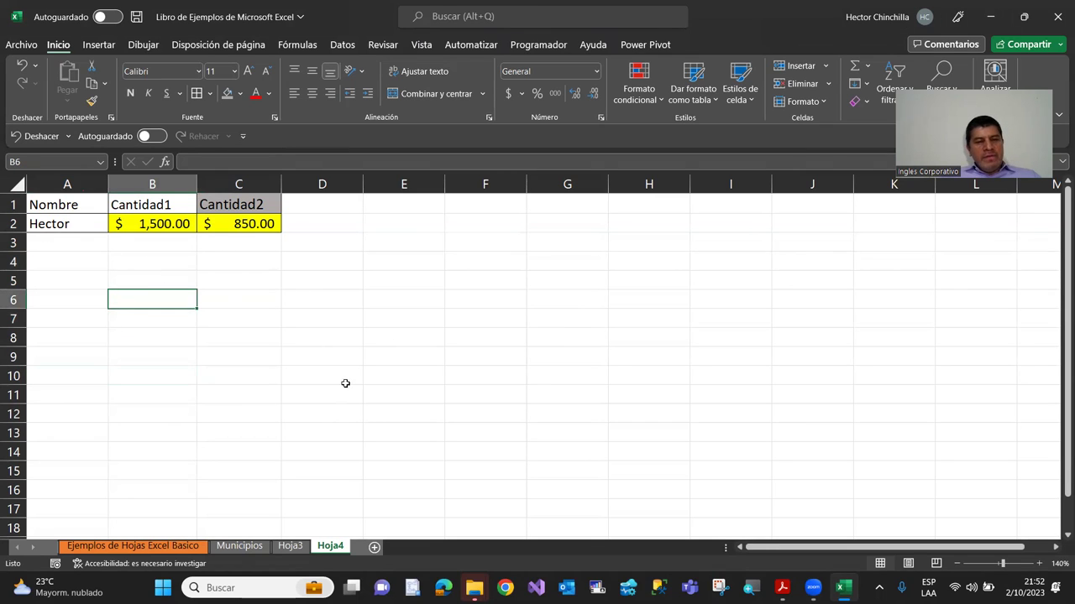
left_click(71, 205)
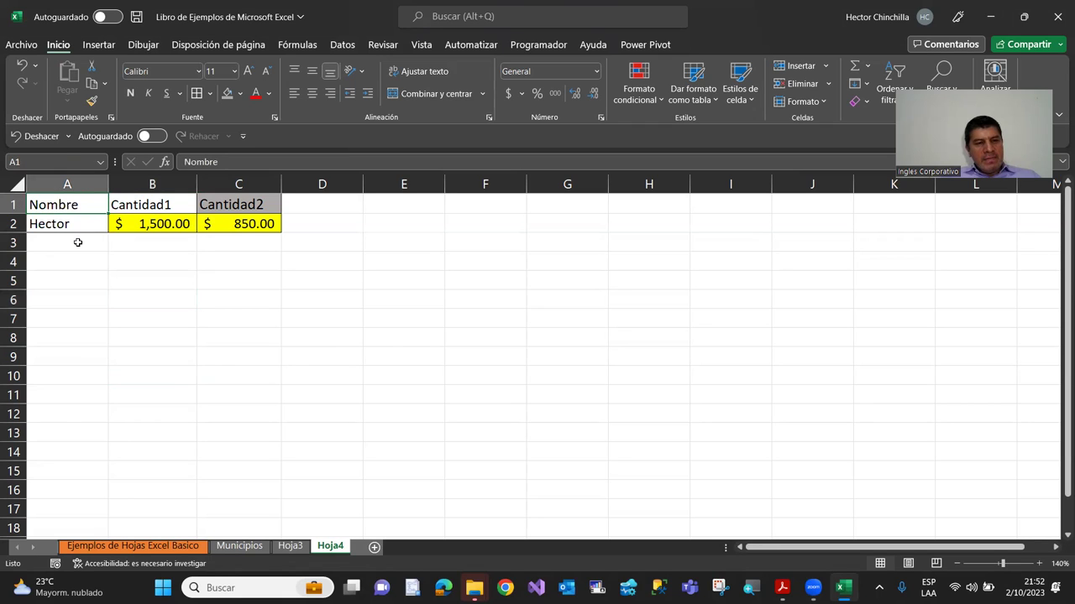
left_click(99, 266)
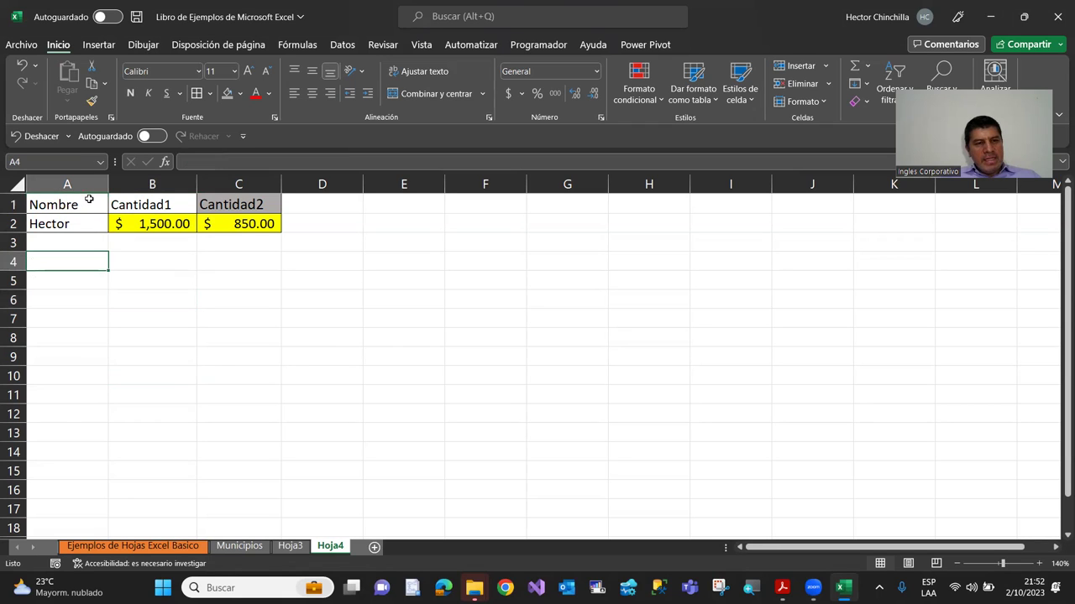
left_click_drag(88, 199, 96, 221)
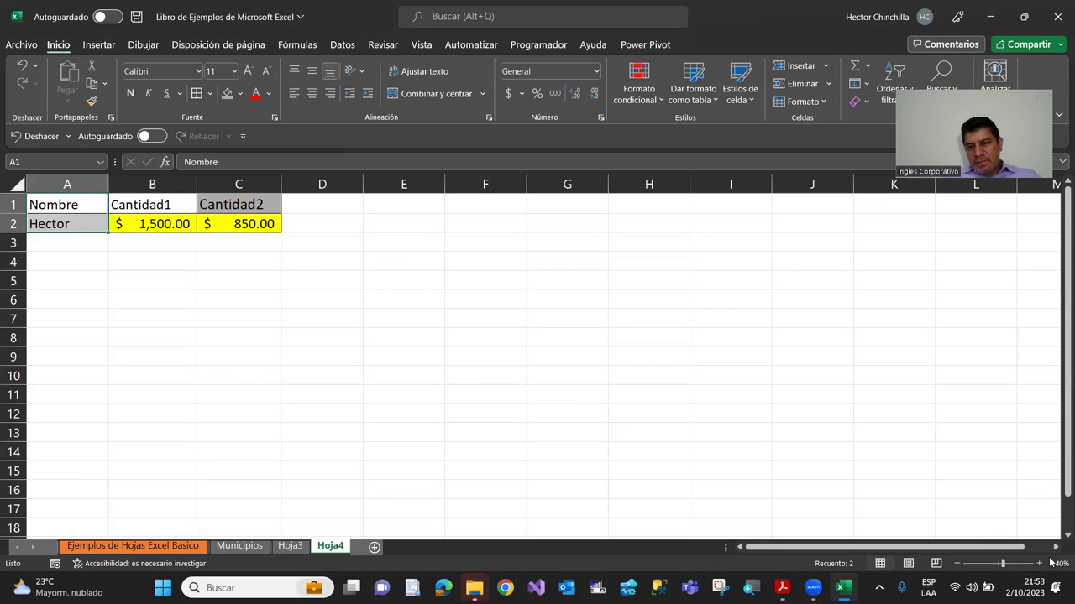
left_click(1040, 563)
left_click(1039, 564)
left_click(1039, 564)
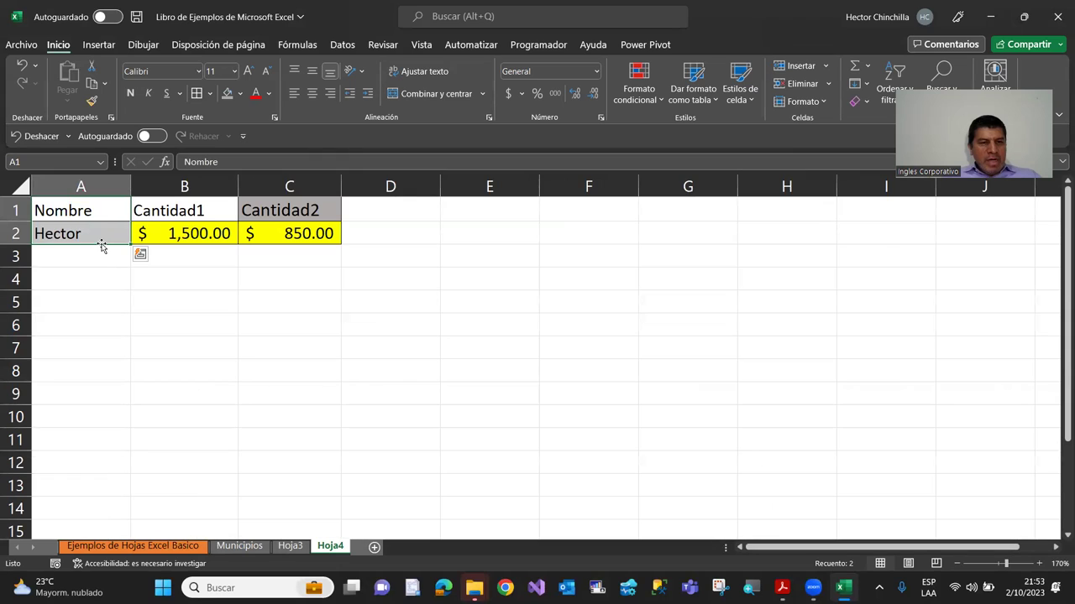
left_click(65, 212)
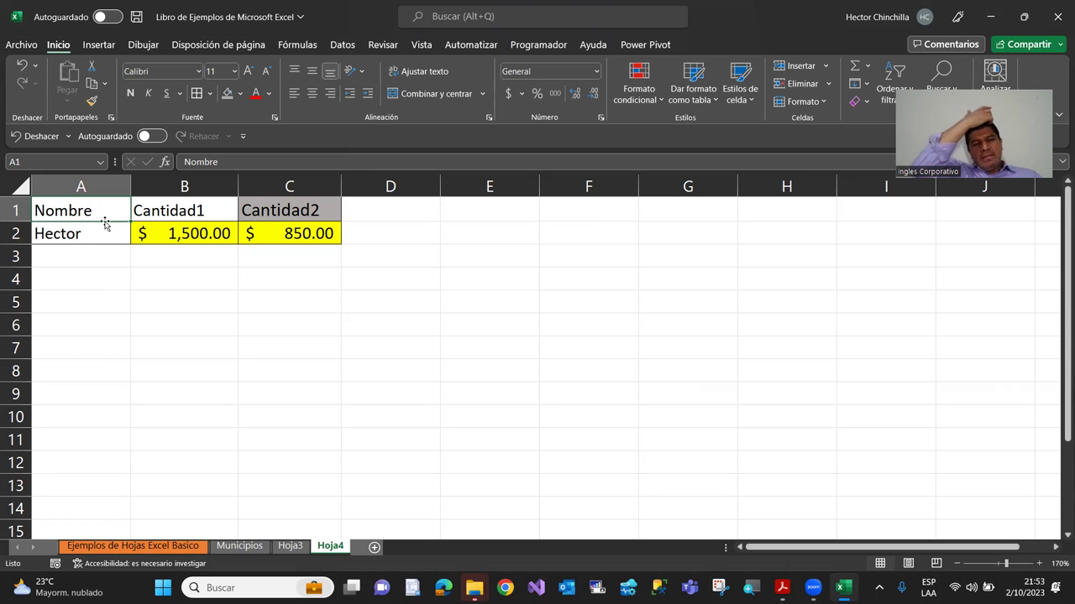
Drag Nombre from A1 to A5 and the name from A2 to A6, then select B1:C2.
mouse_move(105, 223)
left_mouse_down()
mouse_move(111, 310)
mouse_move(104, 296)
left_mouse_up()
left_click(103, 327)
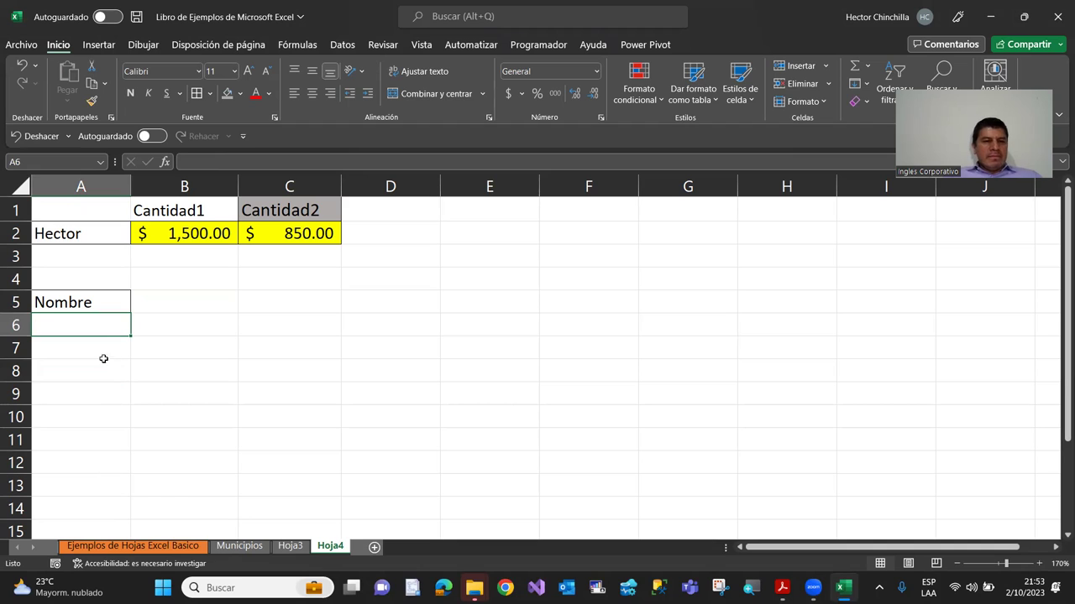
left_click(90, 233)
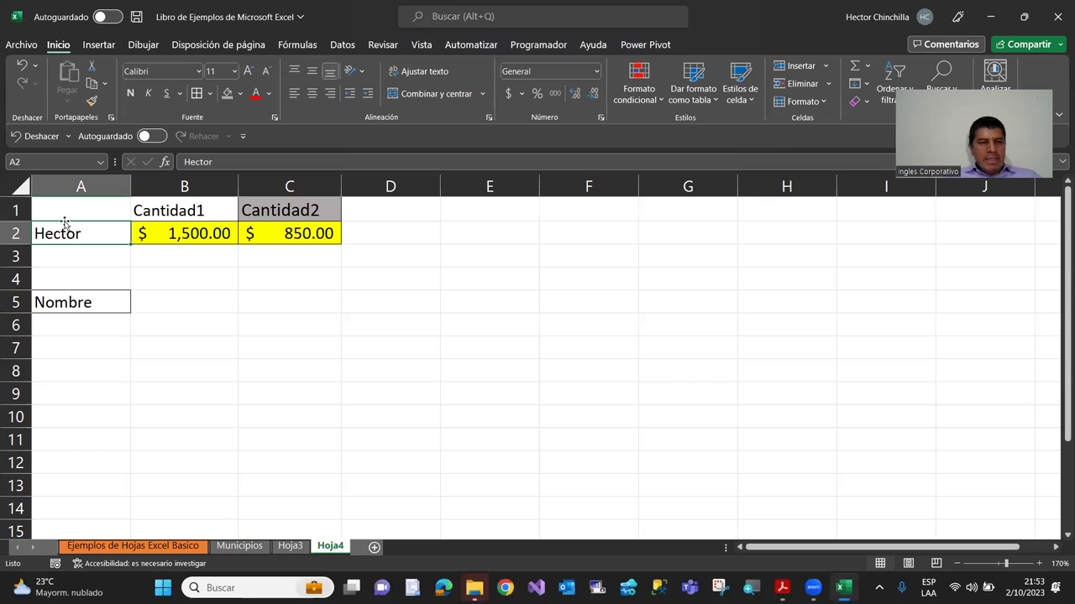
left_click_drag(100, 246, 106, 336)
left_click(91, 368)
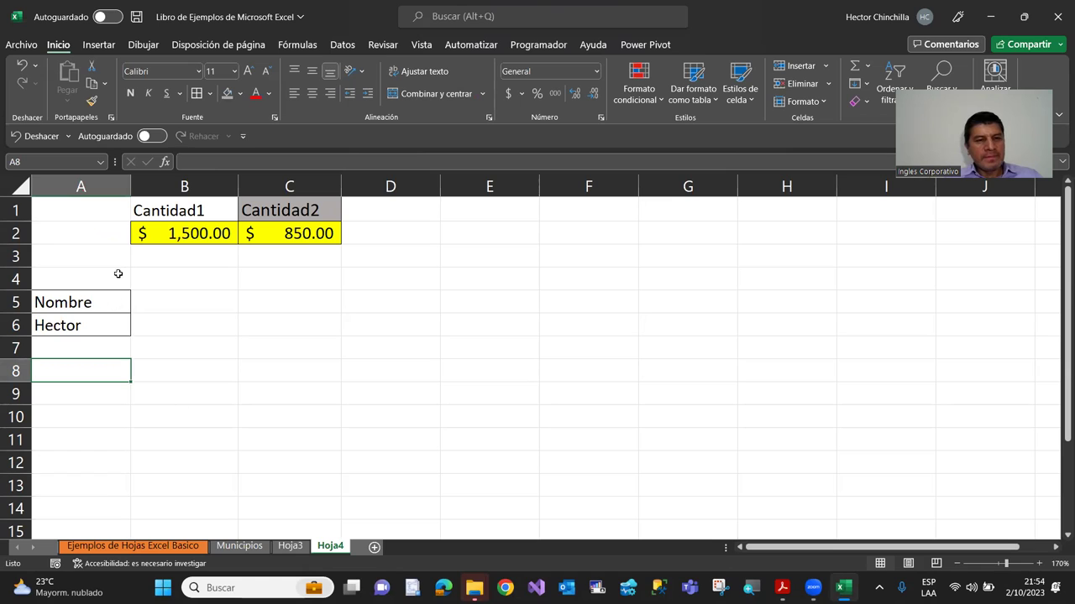
left_click_drag(166, 215, 290, 236)
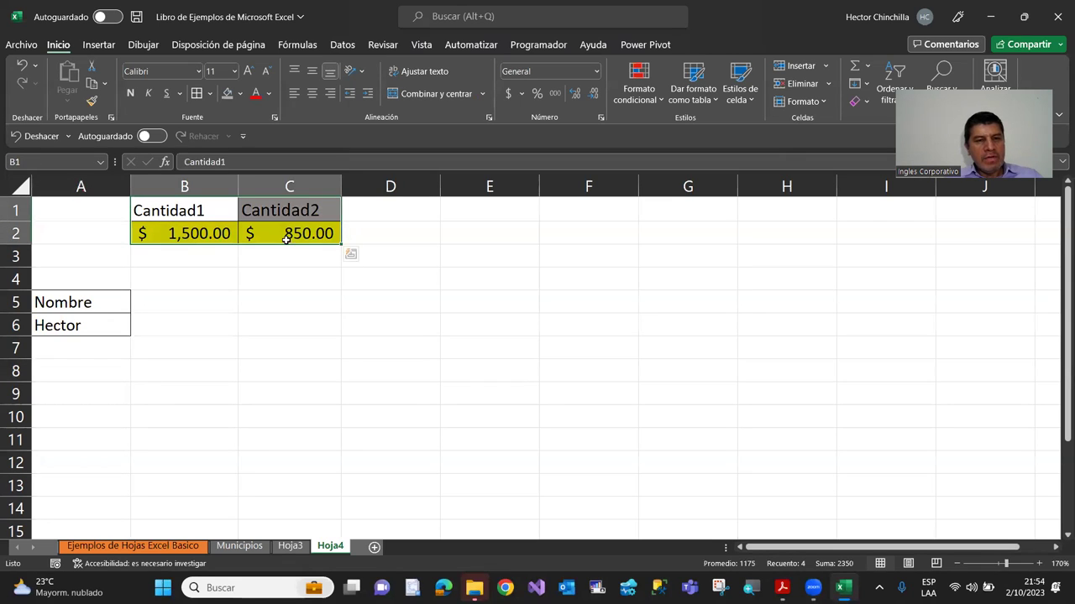
Drag B1:C2 to B5:C6, move the rejoined A5:C6 block back to A1:C2, then view Hoja3.
mouse_move(270, 246)
left_mouse_down()
mouse_move(271, 326)
mouse_move(266, 311)
left_mouse_up()
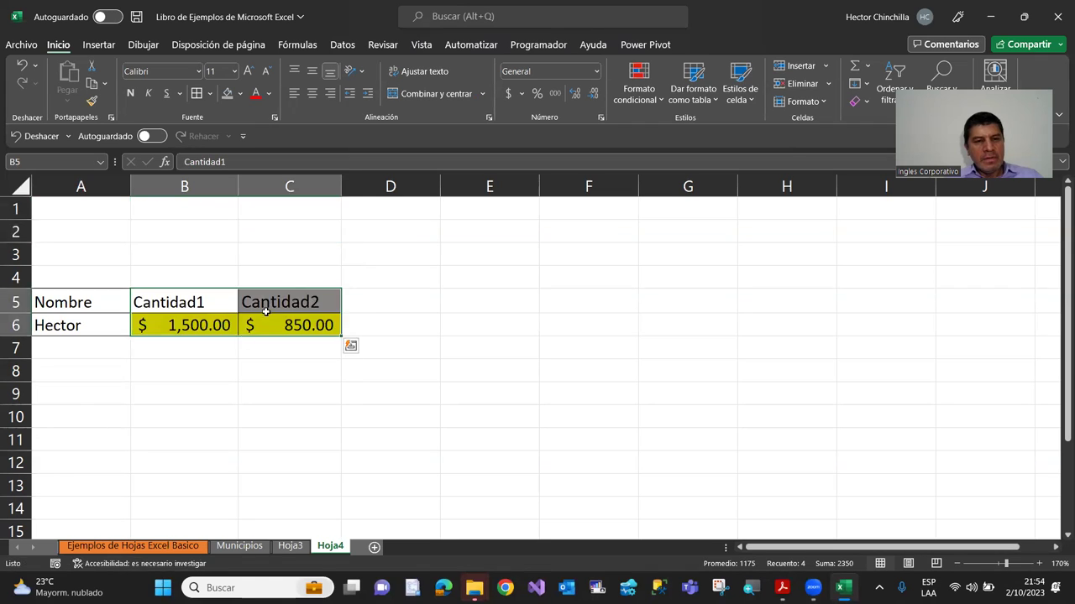
left_click(166, 389)
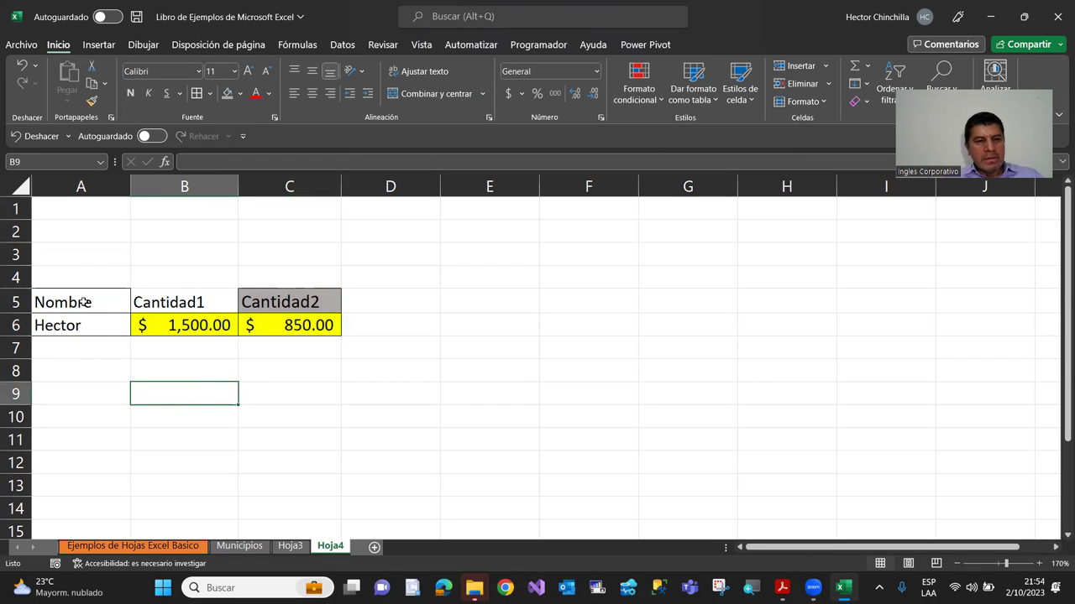
left_click_drag(81, 298, 278, 326)
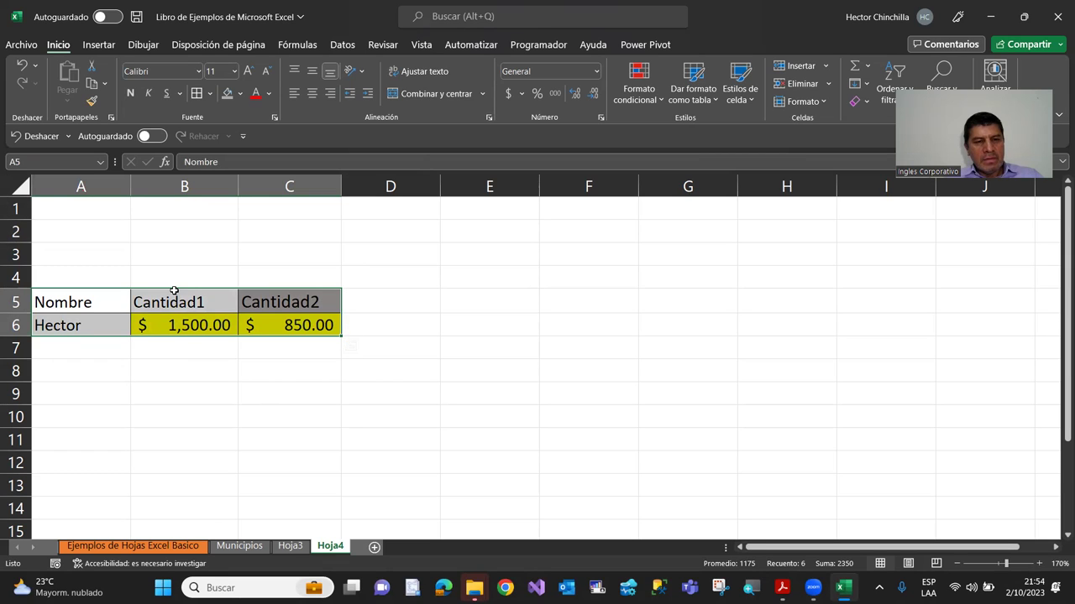
left_click_drag(173, 290, 179, 205)
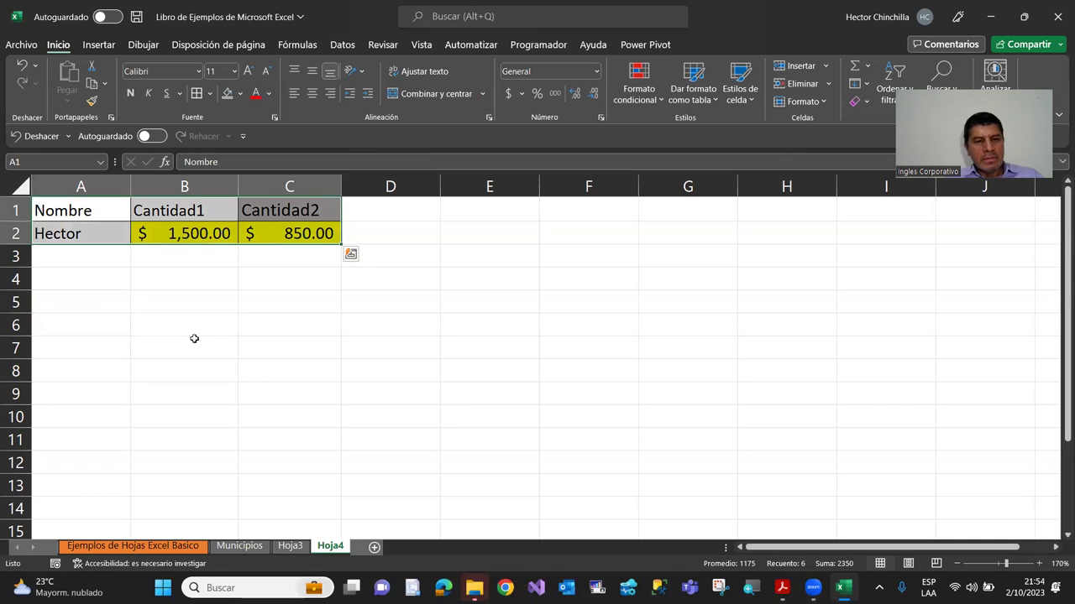
left_click(192, 280)
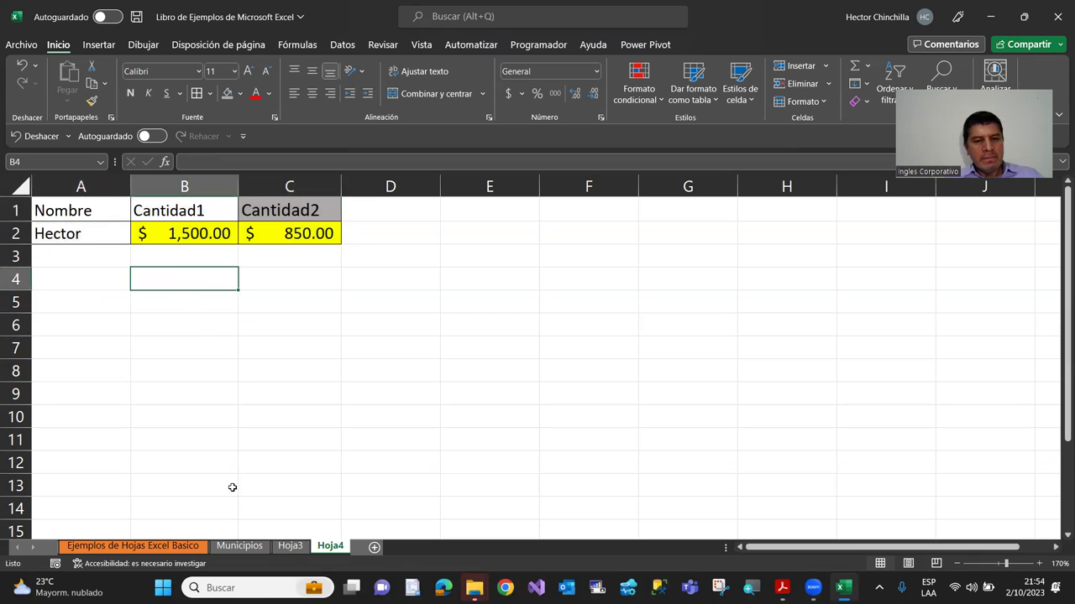
left_click(289, 547)
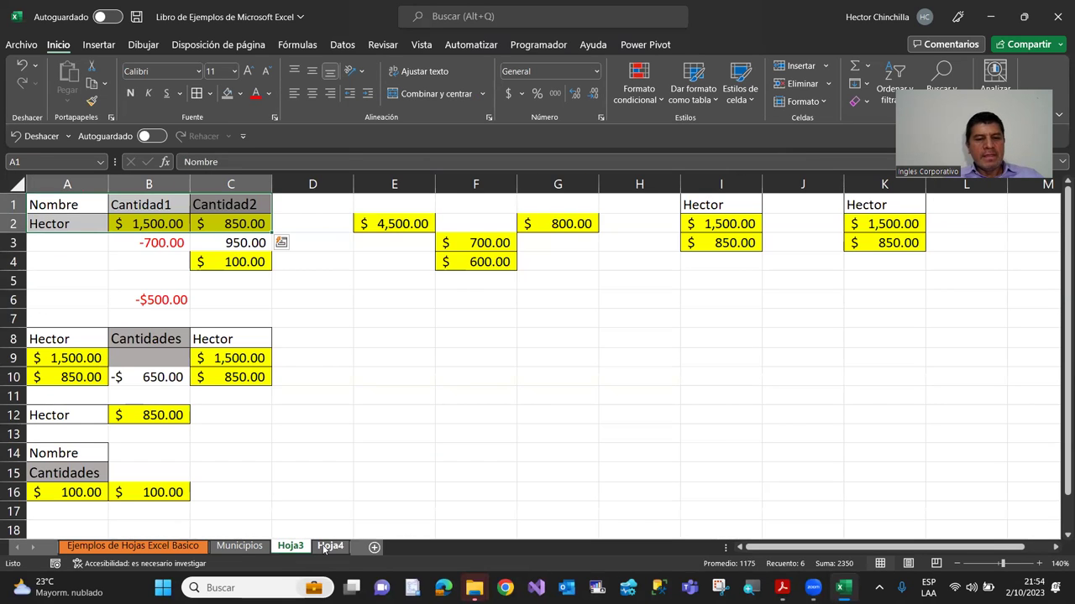
Add a new blank sheet, Hoja1, after Hoja4 and return to Hoja4.
left_click(327, 547)
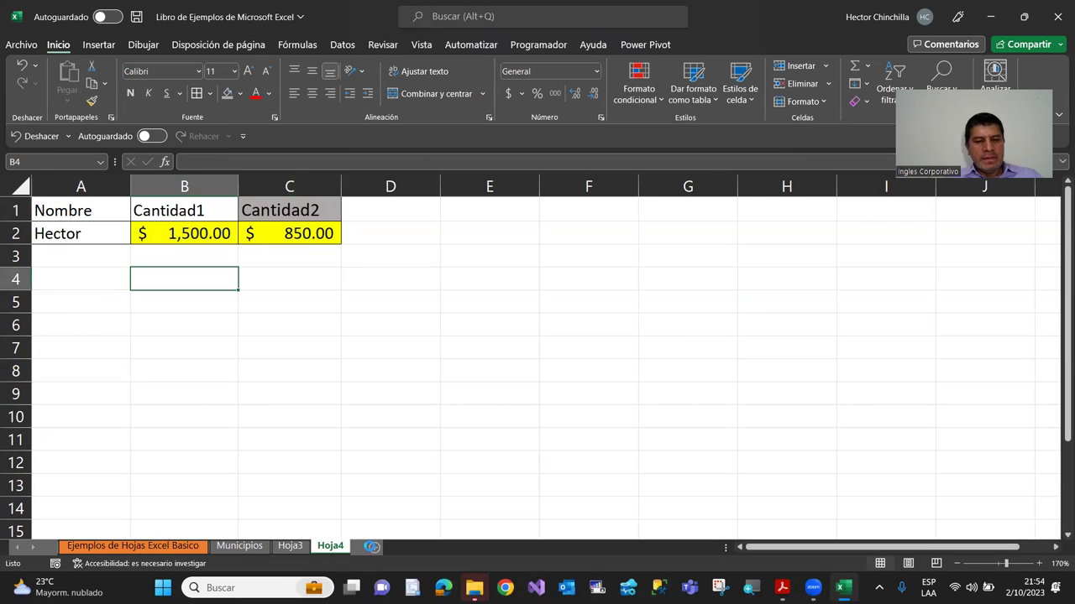
left_click(371, 547)
left_click(328, 546)
Drag the A1:C2 block down and back up so it remains in rows 1–2.
mouse_move(89, 211)
left_mouse_down()
mouse_move(263, 244)
mouse_move(376, 551)
mouse_move(72, 272)
mouse_move(50, 185)
mouse_move(60, 156)
mouse_move(144, 319)
mouse_move(439, 273)
mouse_move(379, 439)
mouse_move(202, 292)
mouse_move(220, 288)
left_mouse_up()
left_click_drag(223, 250, 225, 235)
left_click(189, 302)
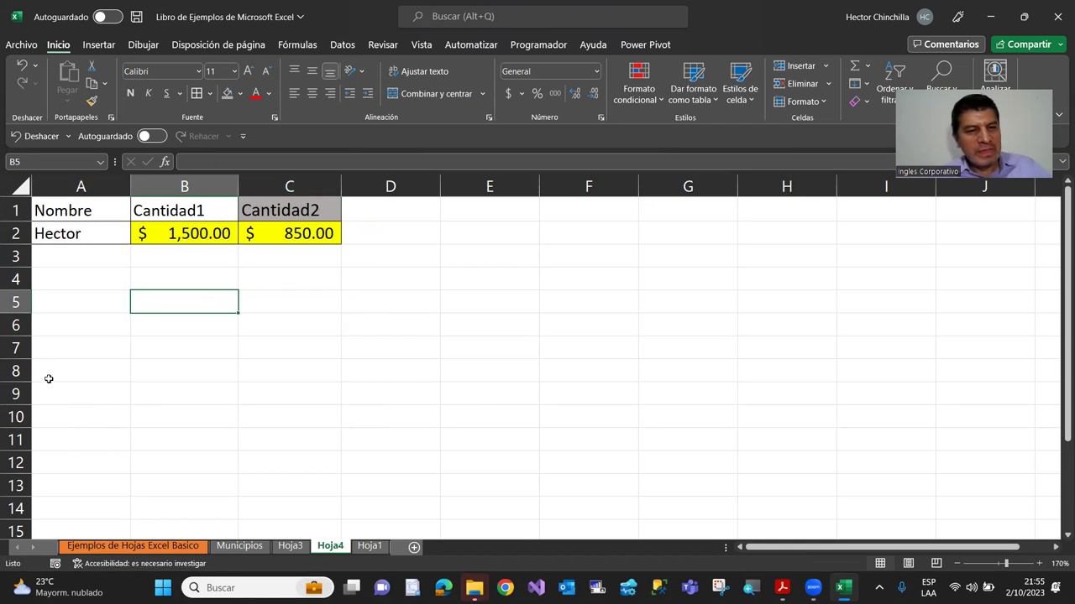
mouse_move(101, 211)
left_mouse_down()
mouse_move(263, 237)
mouse_move(264, 326)
left_mouse_up()
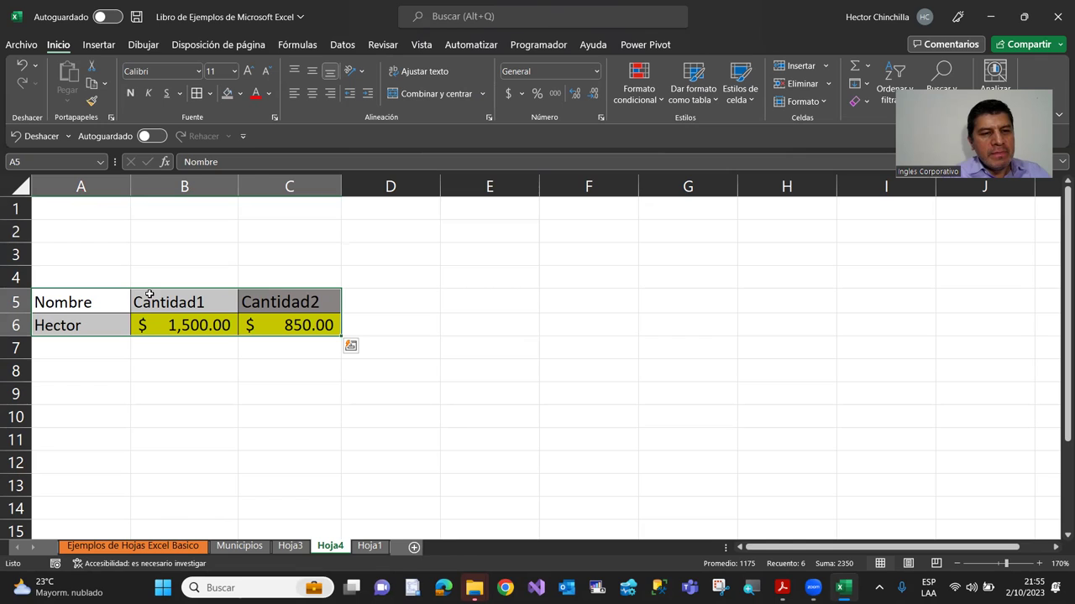
left_click_drag(146, 289, 144, 216)
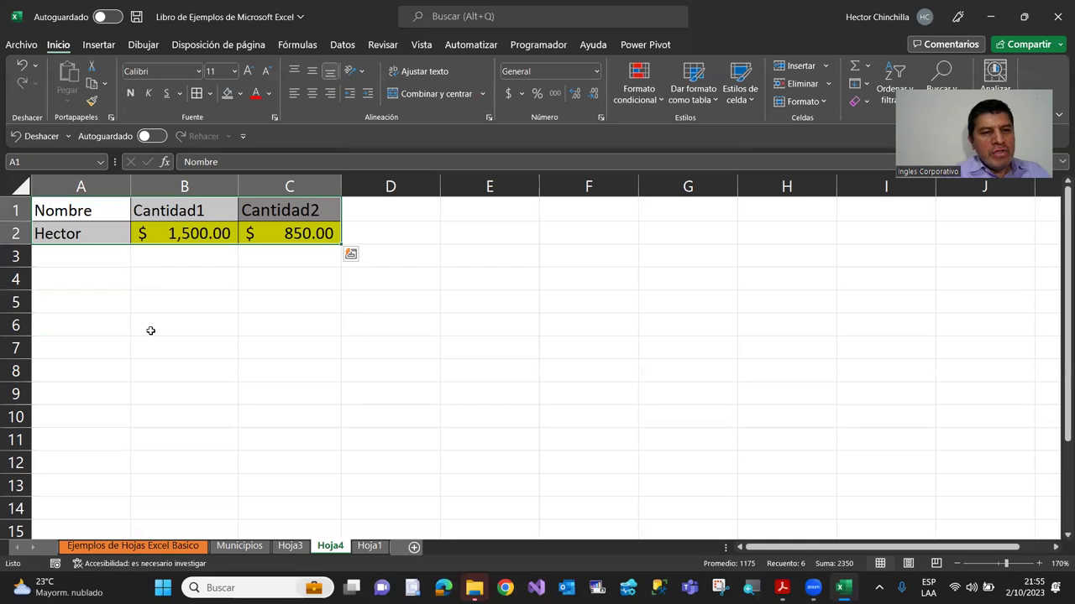
left_click(151, 330)
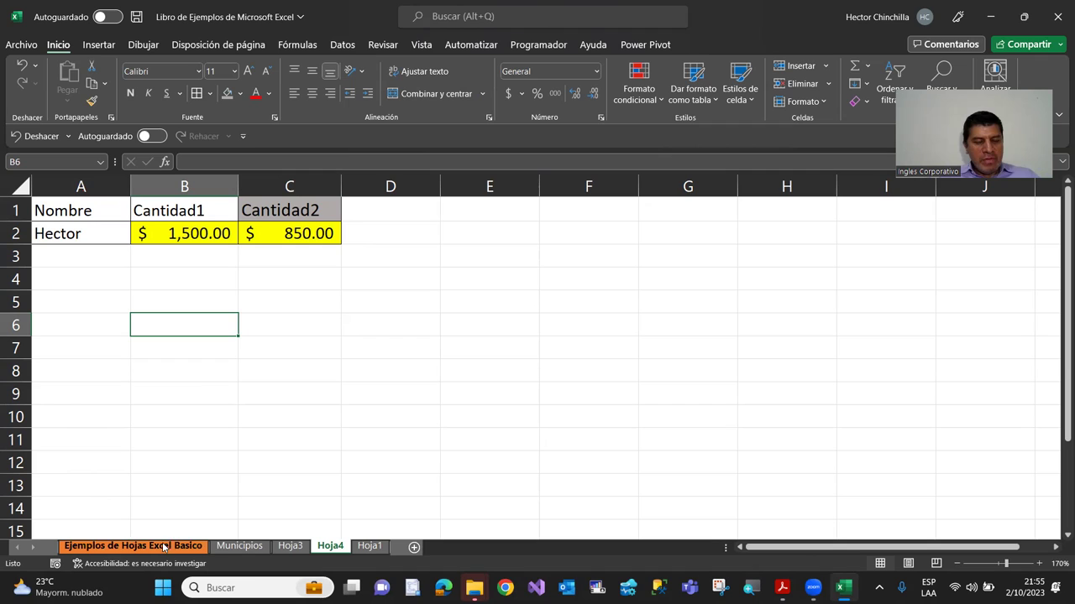
left_click(72, 252)
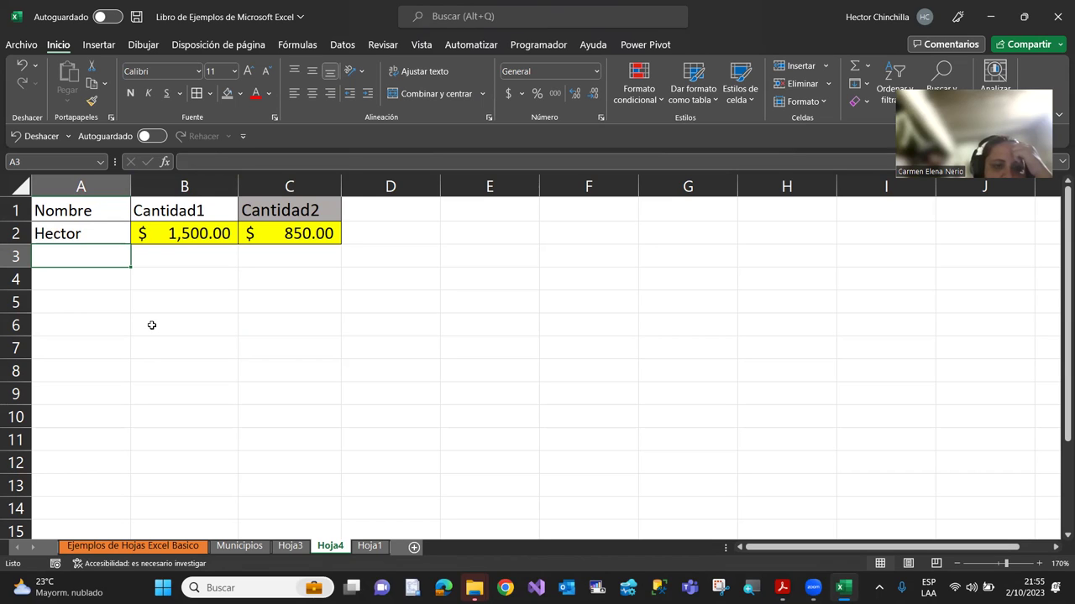
left_click(121, 309)
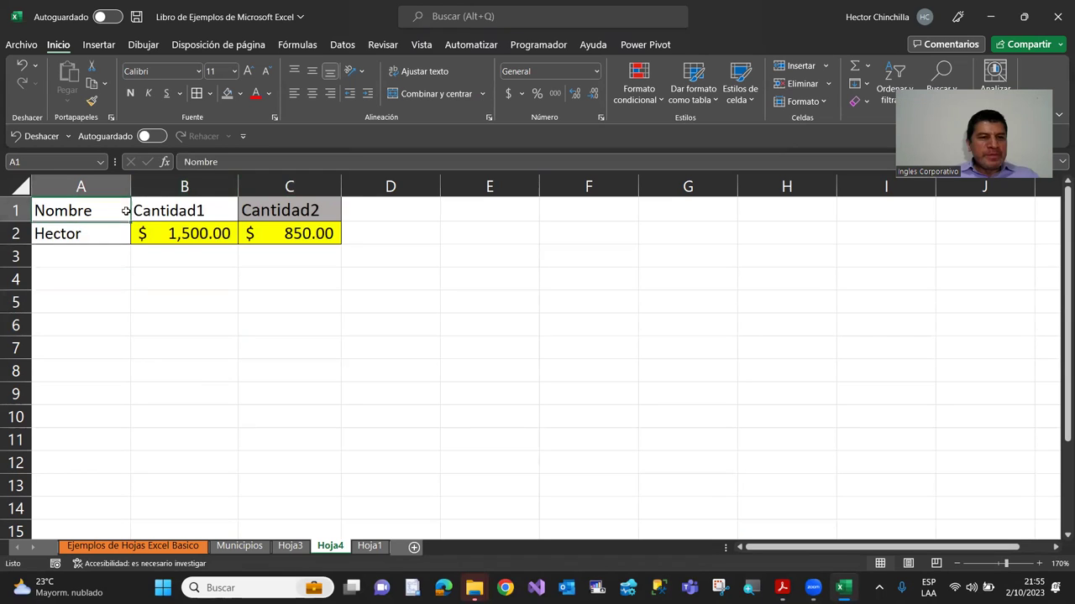
left_click_drag(125, 210, 260, 232)
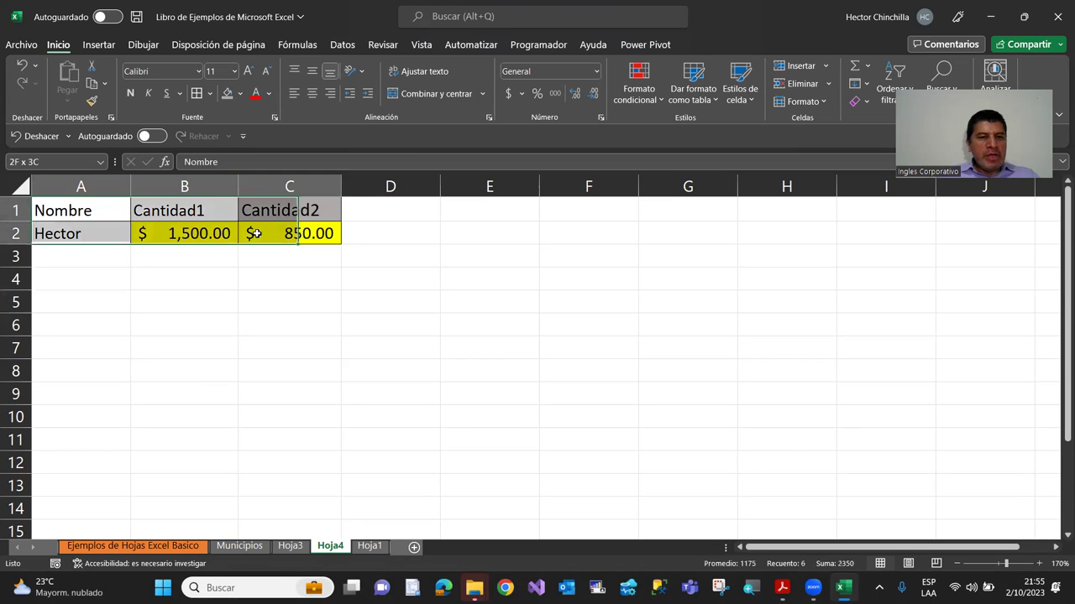
left_click(96, 300)
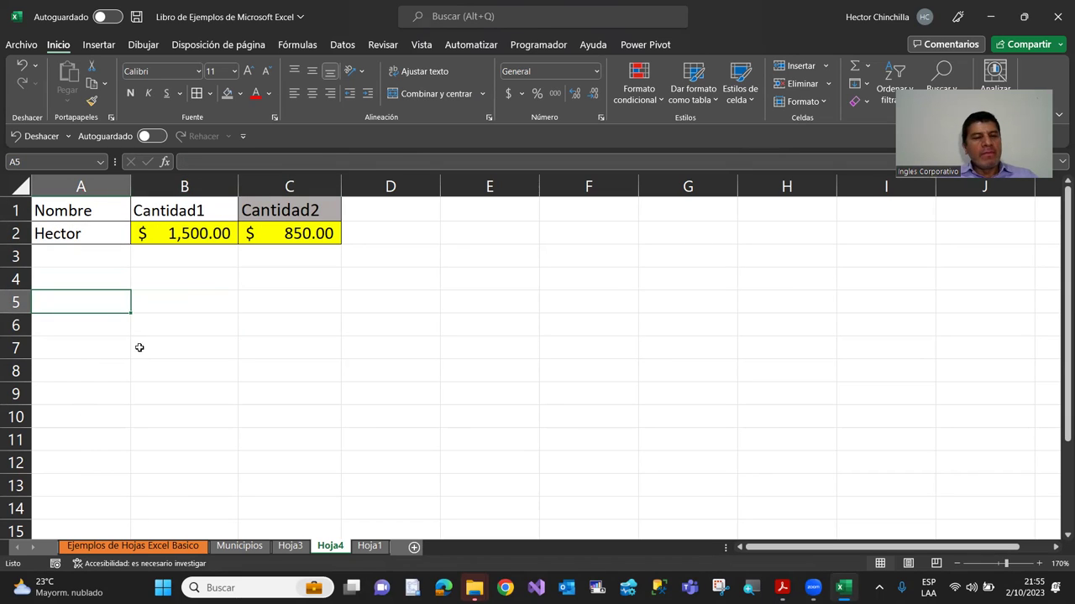
left_click(104, 210)
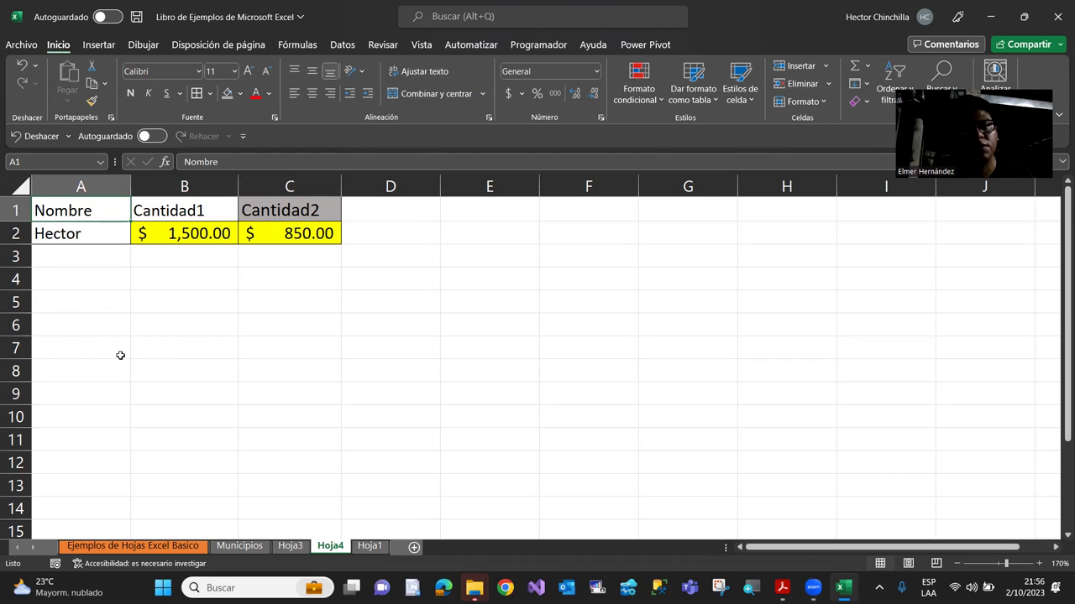
left_click(112, 239)
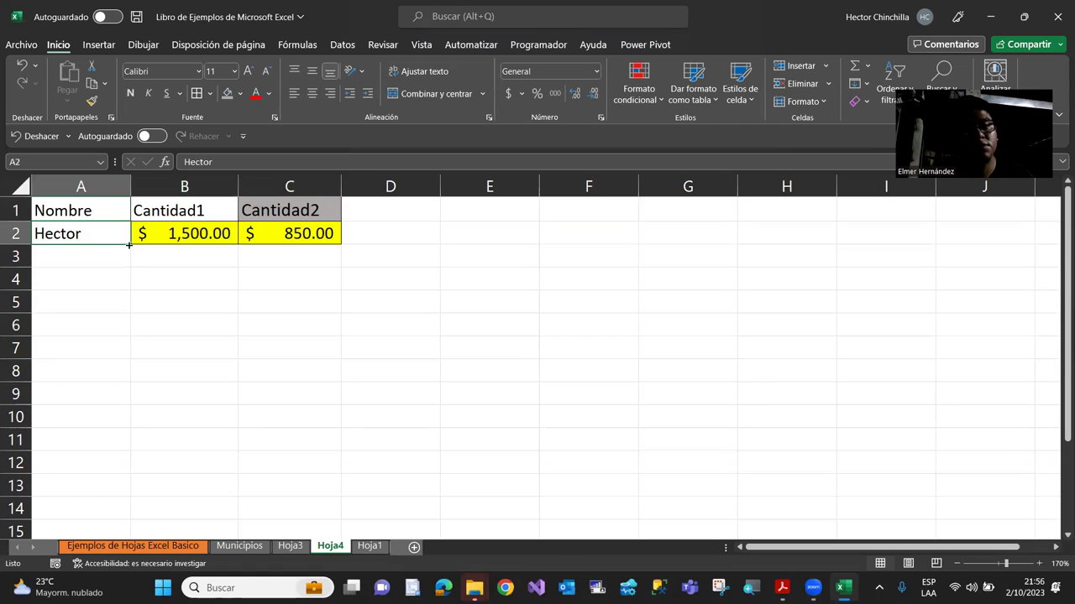
left_click_drag(129, 245, 144, 337)
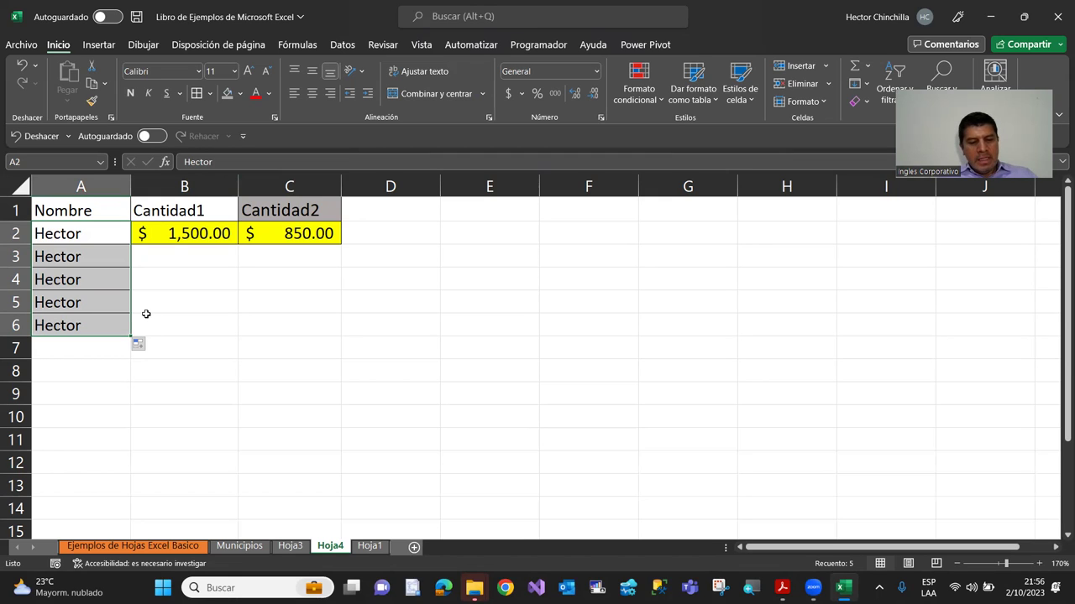
key("ctrl+z")
mouse_move(106, 209)
left_mouse_down()
mouse_move(249, 204)
mouse_move(252, 235)
left_mouse_up()
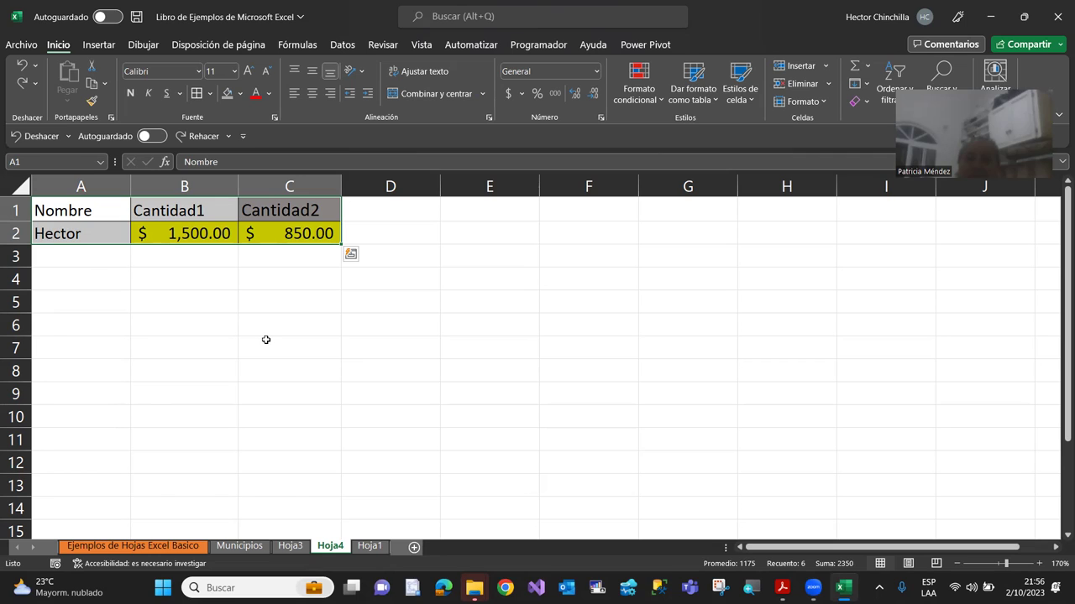
left_click(93, 101)
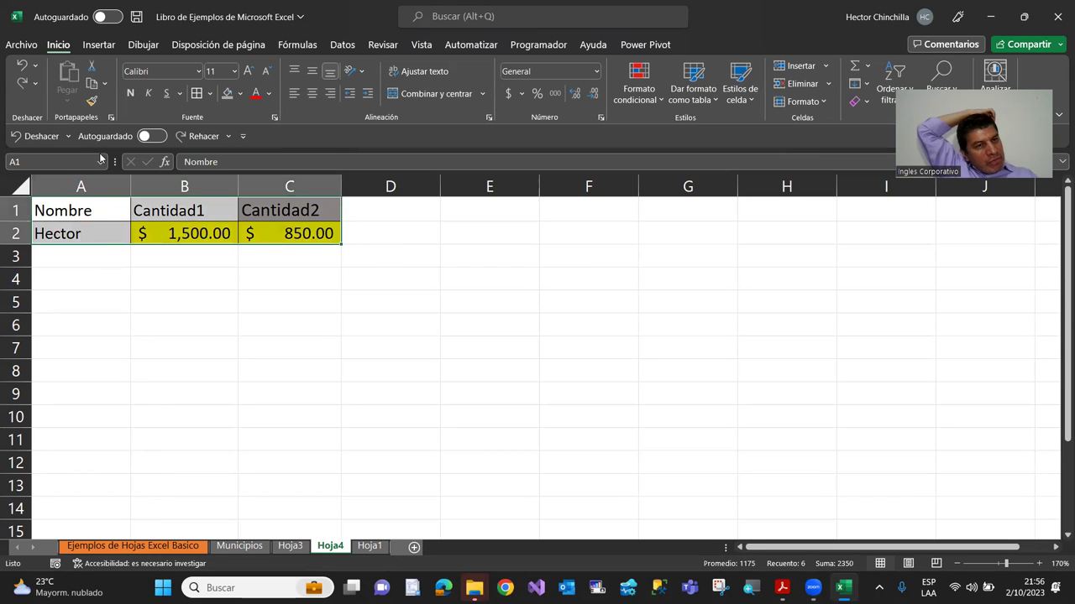
left_click(92, 101)
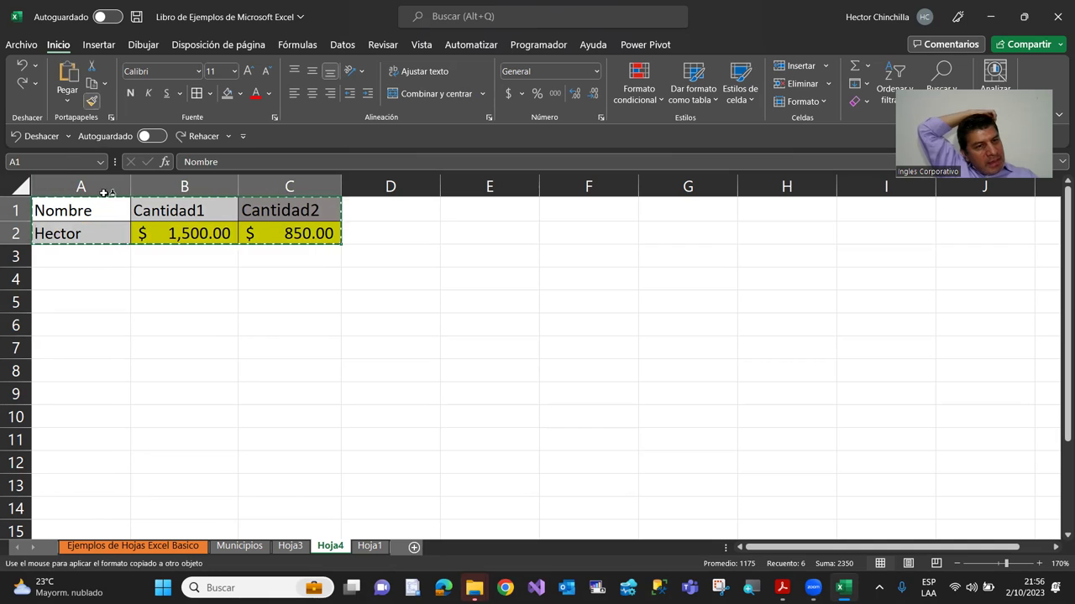
left_click(89, 283)
left_click(120, 370)
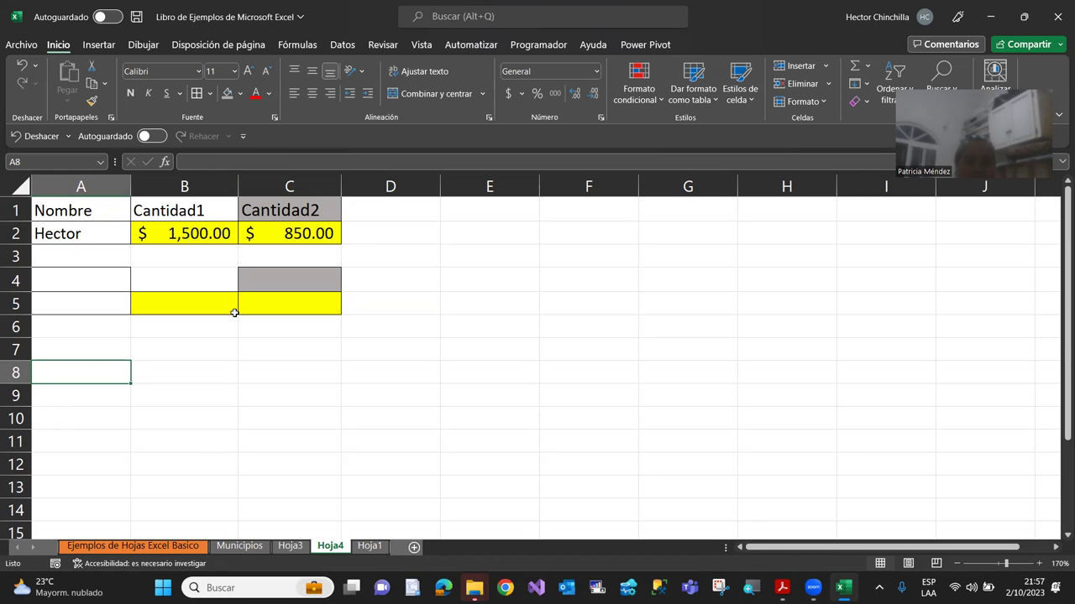
left_click(227, 356)
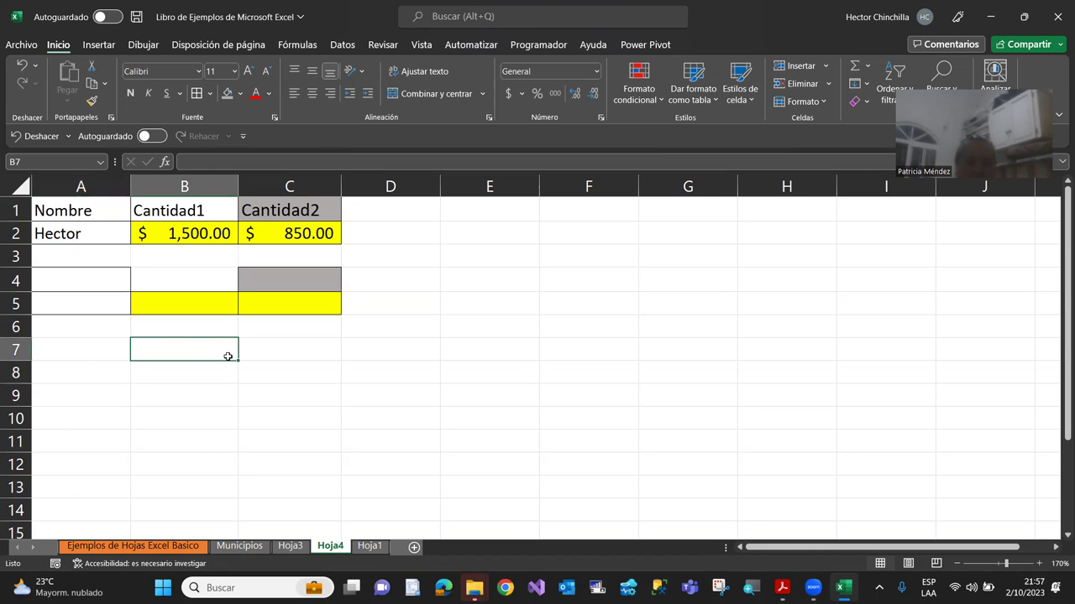
left_click_drag(101, 280, 271, 316)
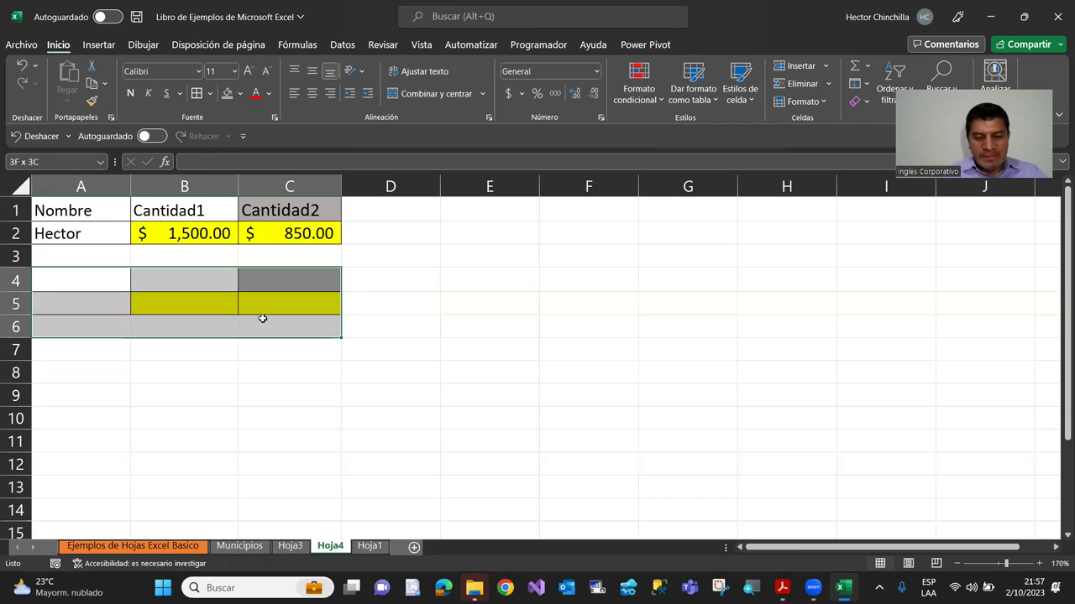
key("ctrl+z")
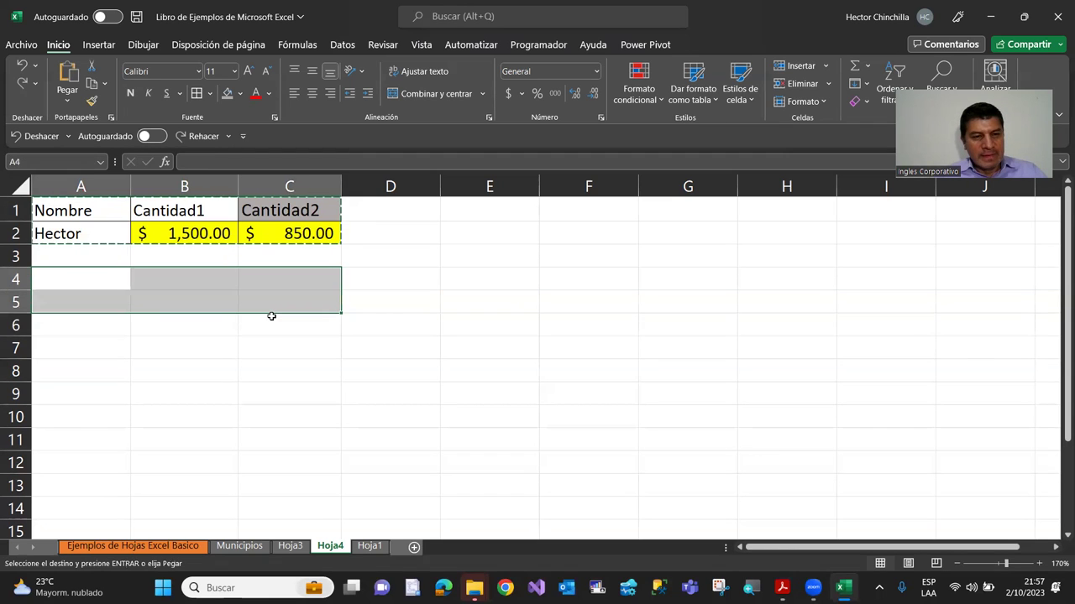
key("Escape")
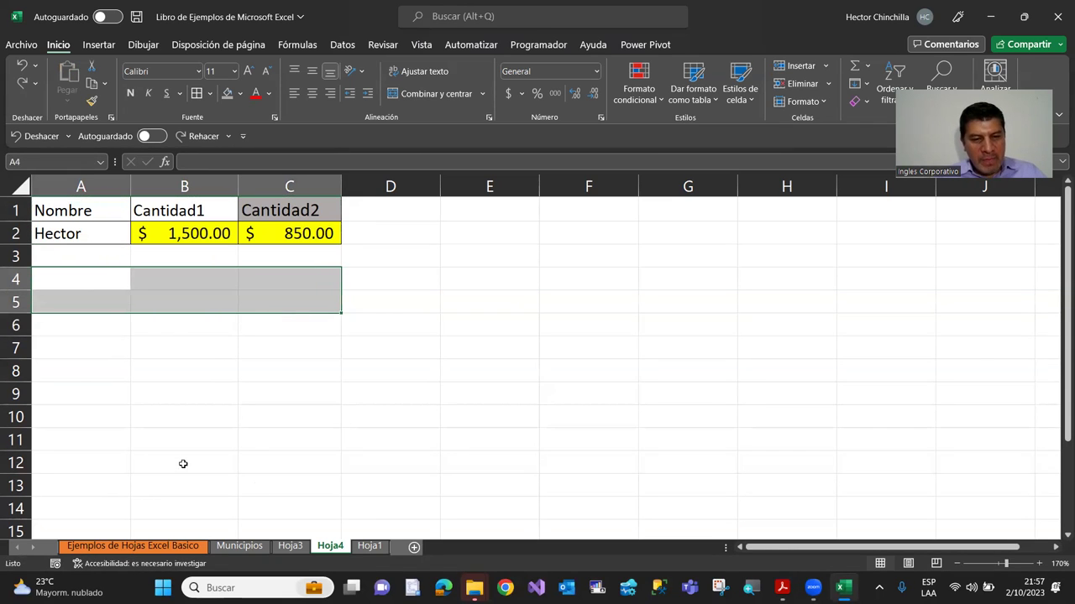
left_click(168, 327)
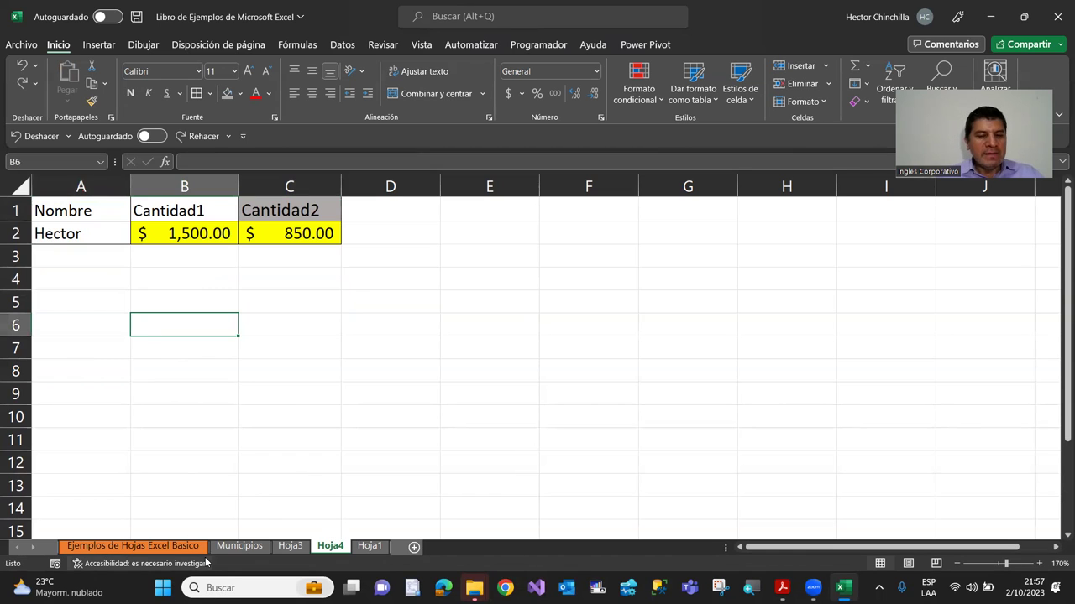
mouse_move(109, 210)
left_mouse_down()
mouse_move(271, 223)
mouse_move(112, 209)
left_mouse_up()
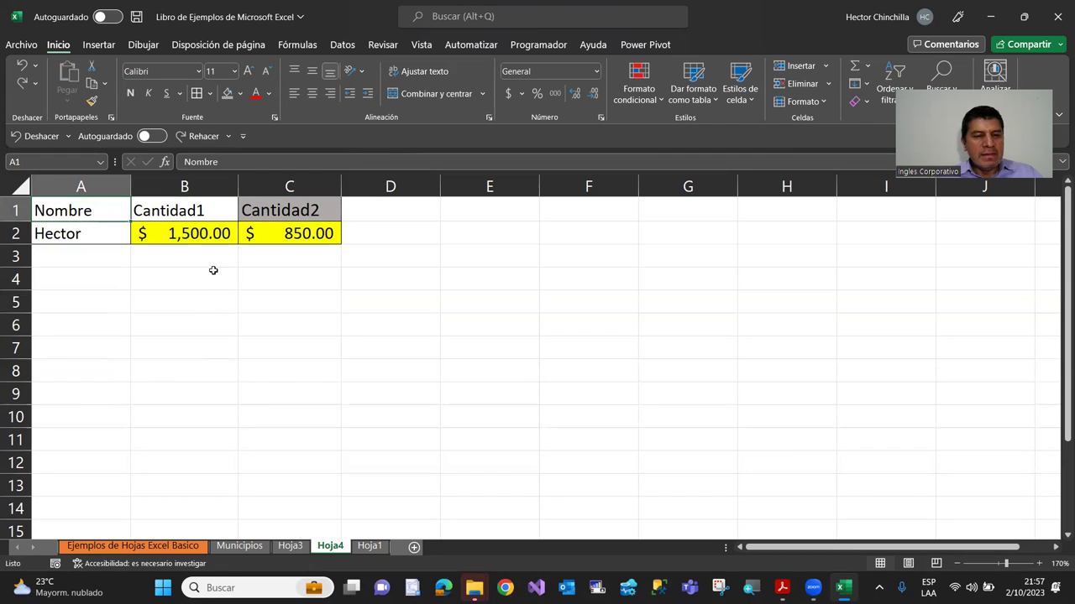
left_click(163, 284)
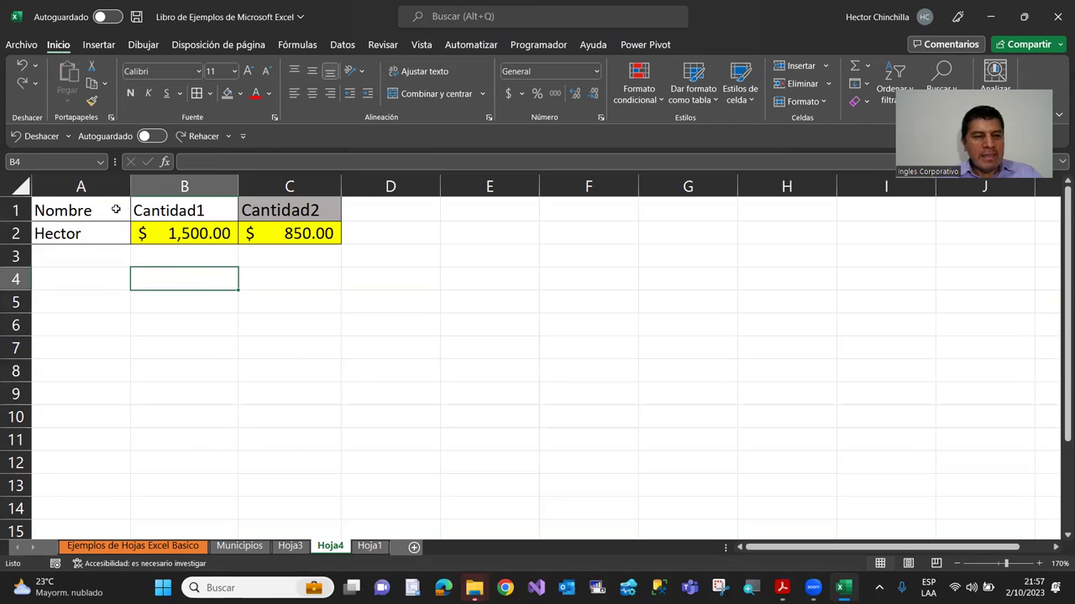
left_click_drag(116, 209, 298, 235)
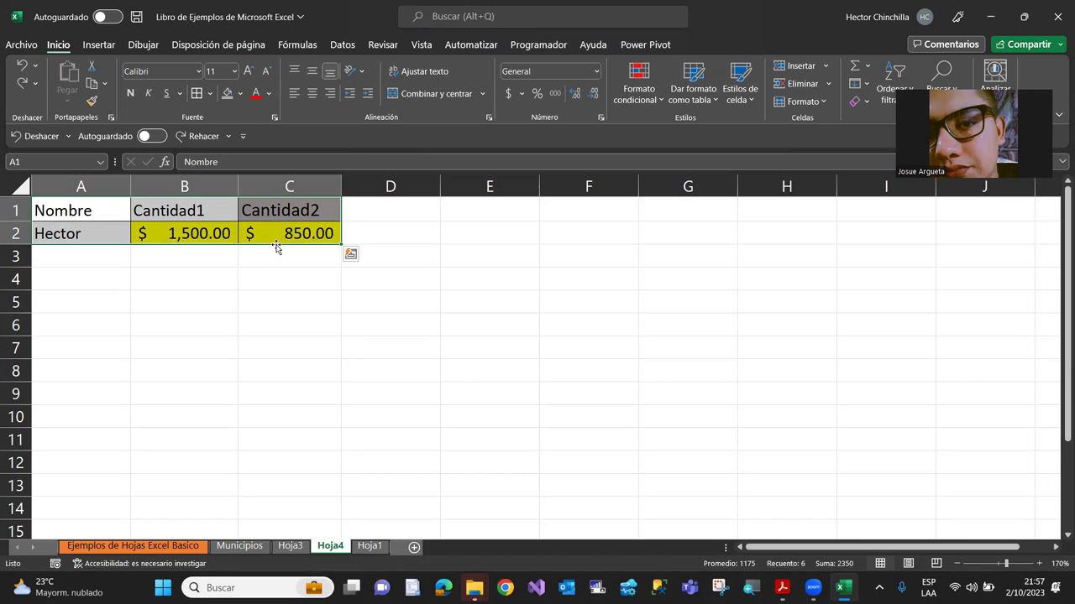
left_click_drag(277, 248, 282, 346)
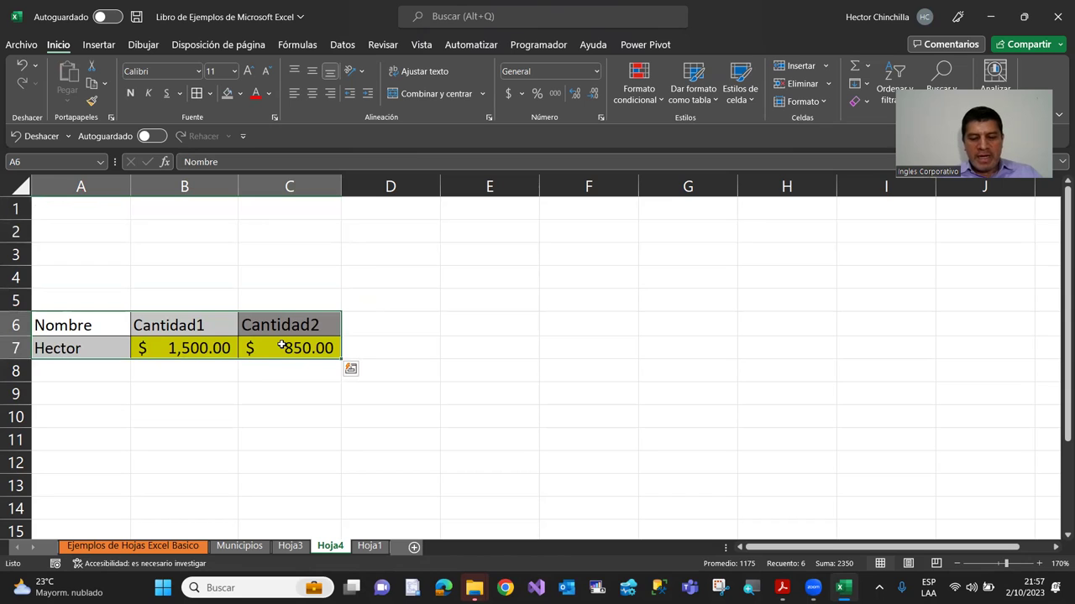
key("ctrl+z")
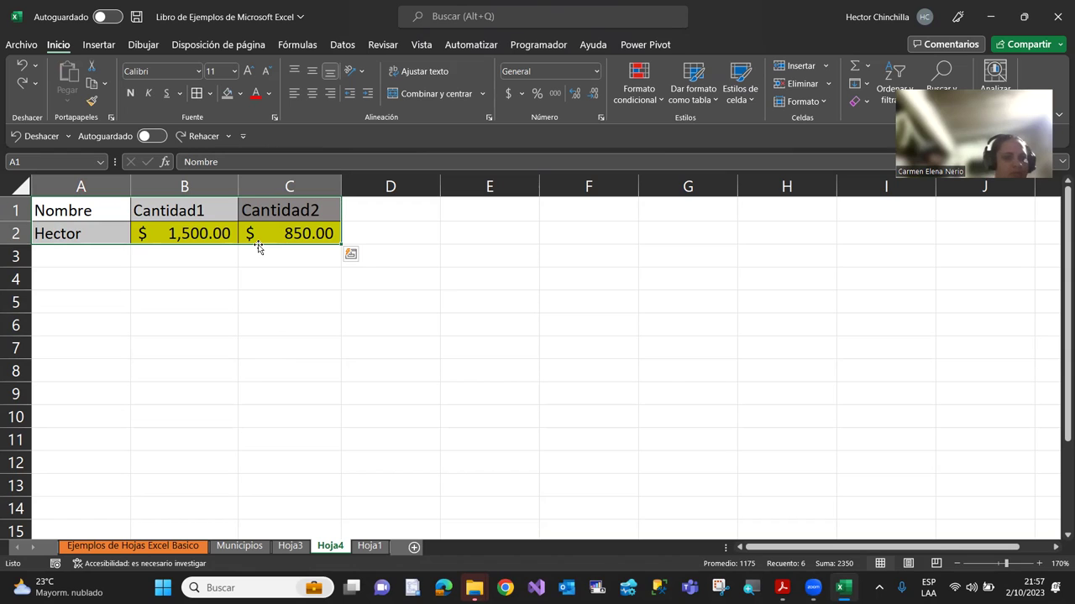
left_click(195, 284)
left_click_drag(109, 209, 290, 232)
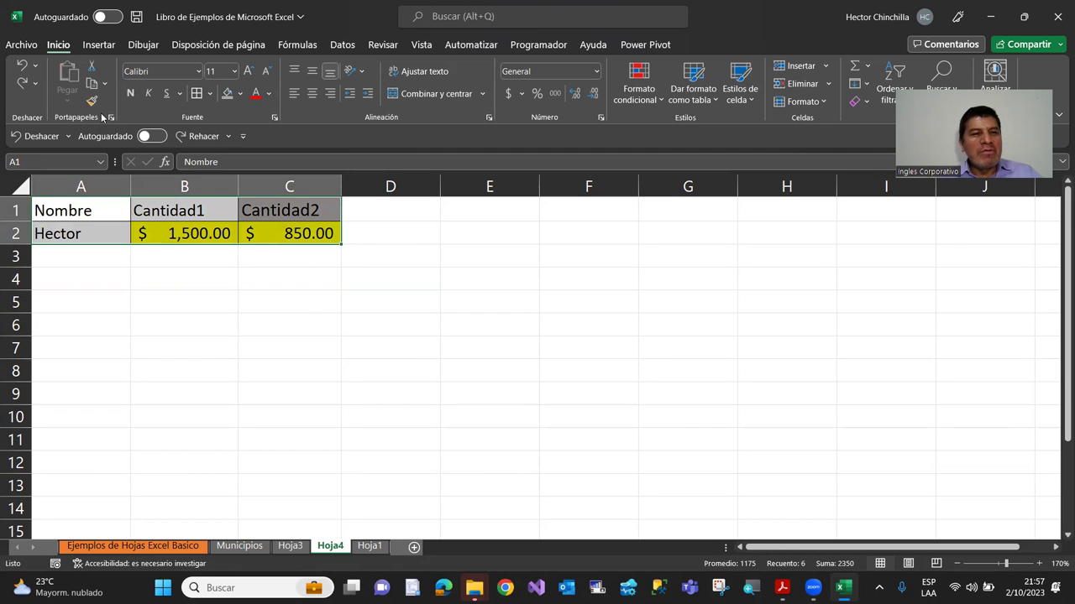
left_click(337, 318)
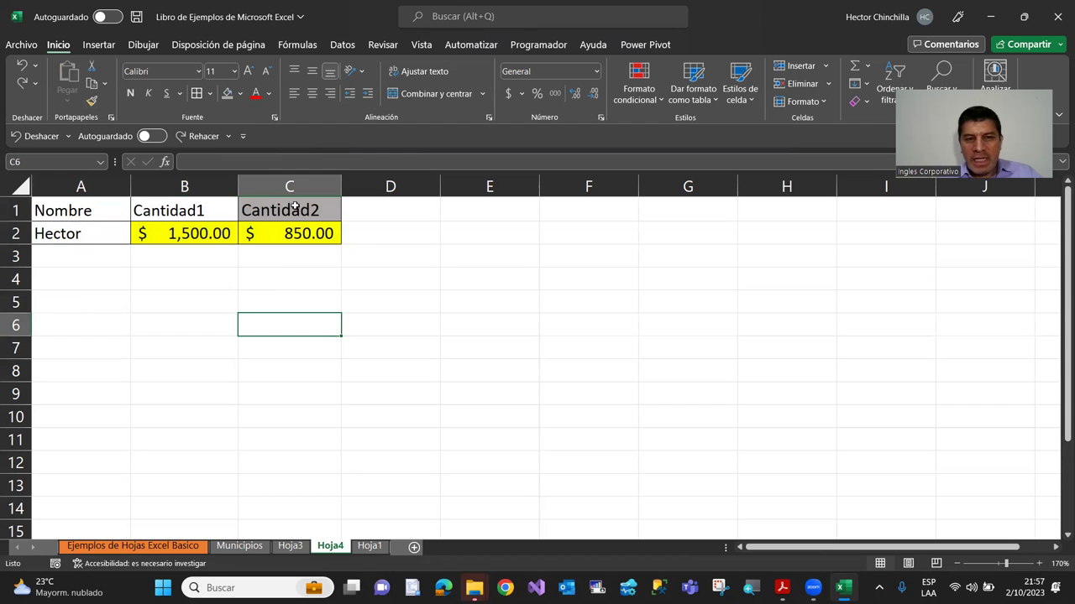
left_click_drag(102, 207, 193, 234)
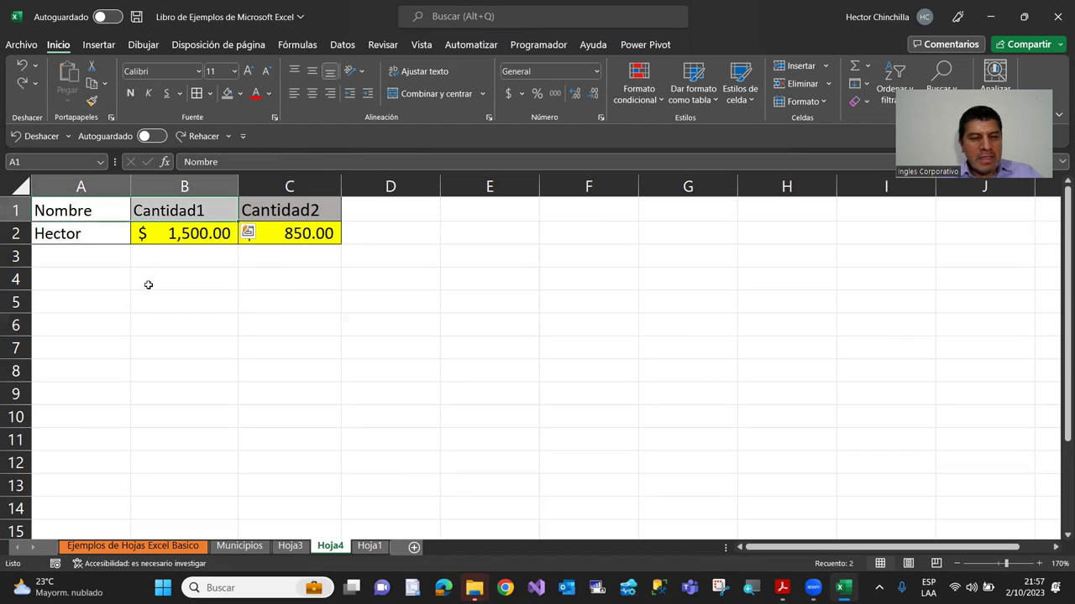
left_click(149, 282)
left_click(167, 234)
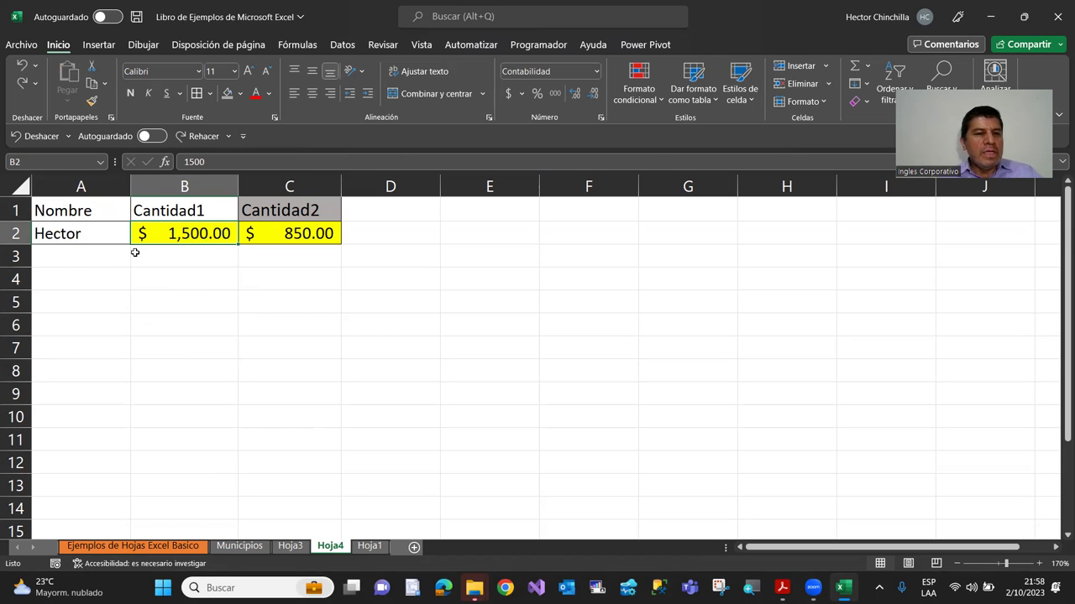
left_click(99, 235)
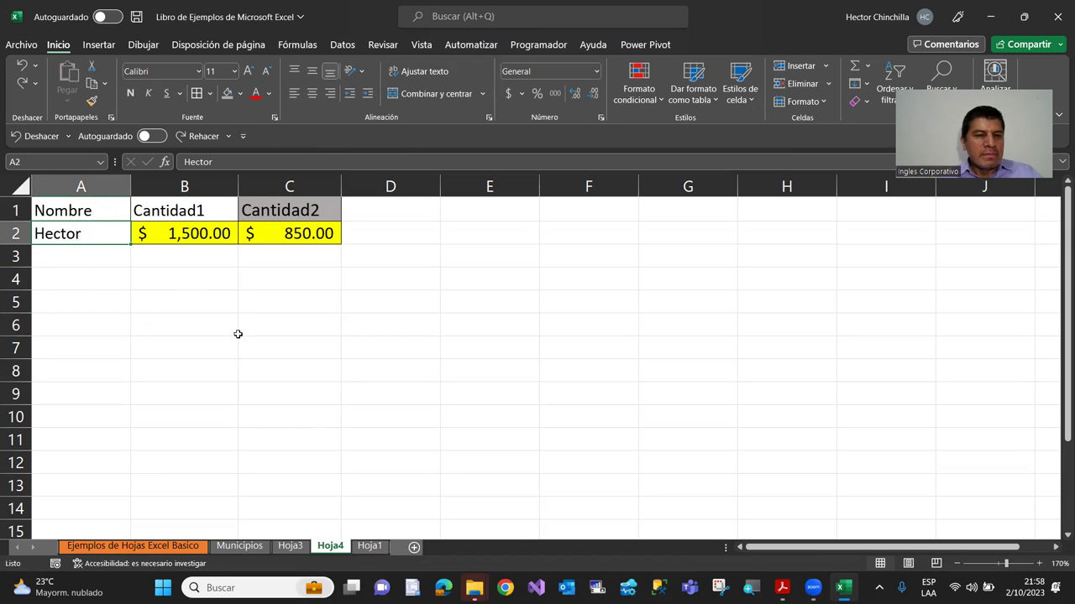
left_click(279, 212)
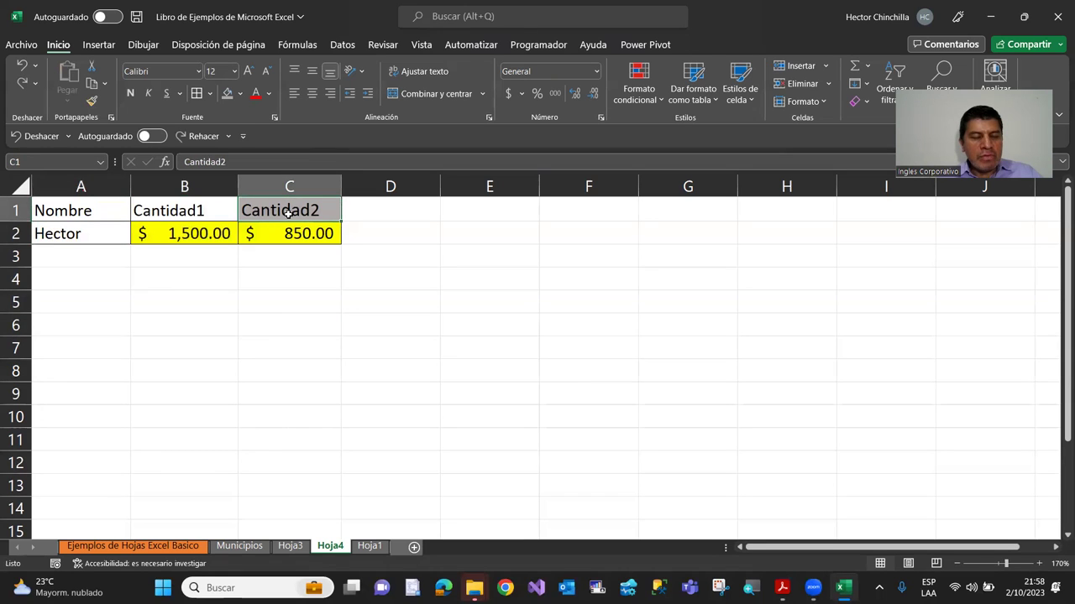
left_click(310, 322)
left_click(270, 210)
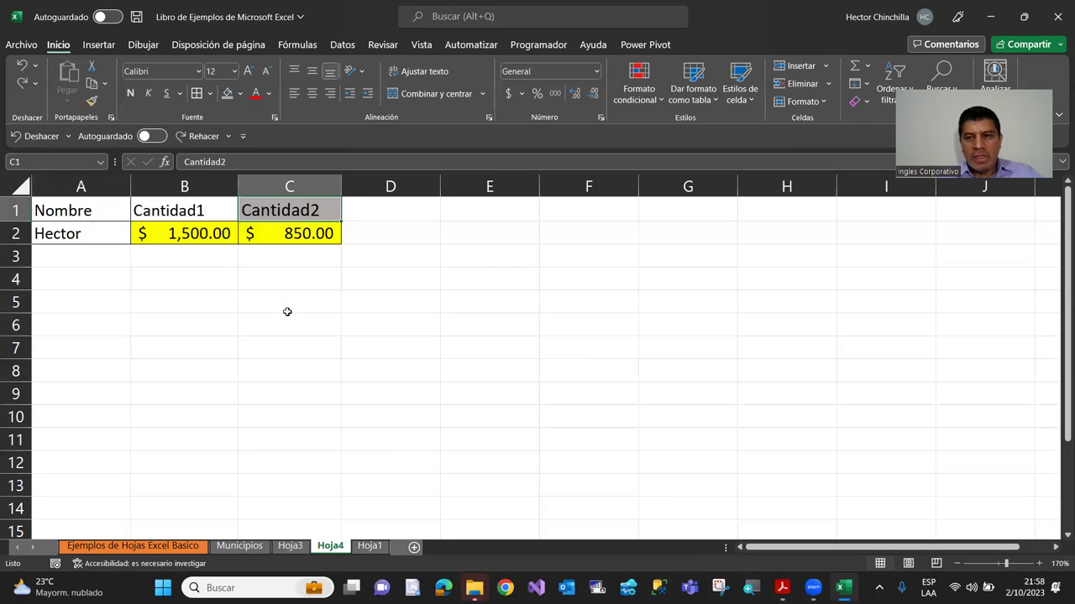
left_click(90, 207)
left_click_drag(216, 215, 288, 232)
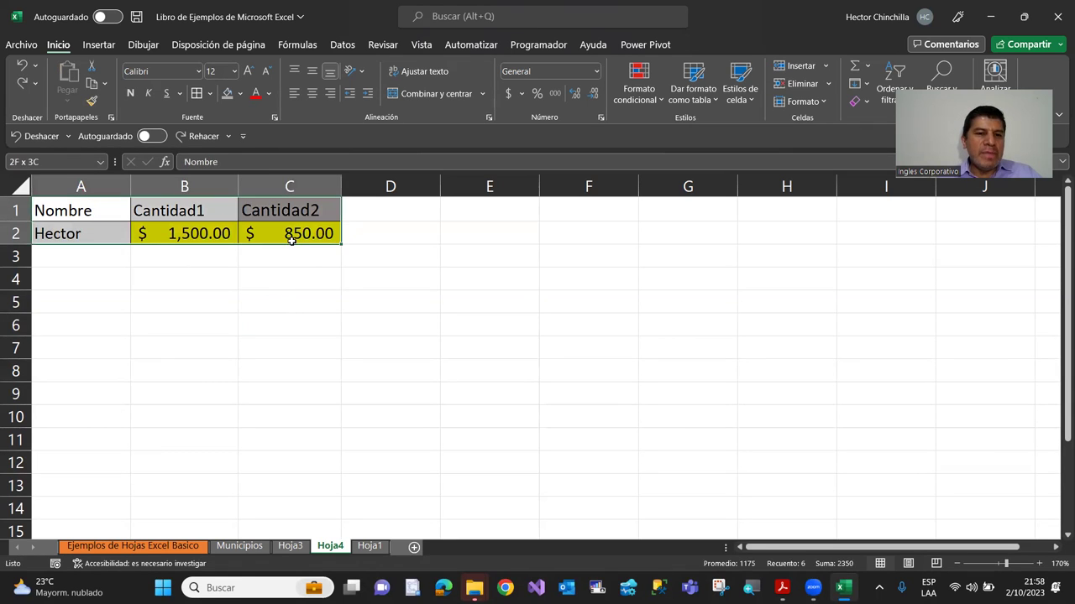
left_click(93, 103)
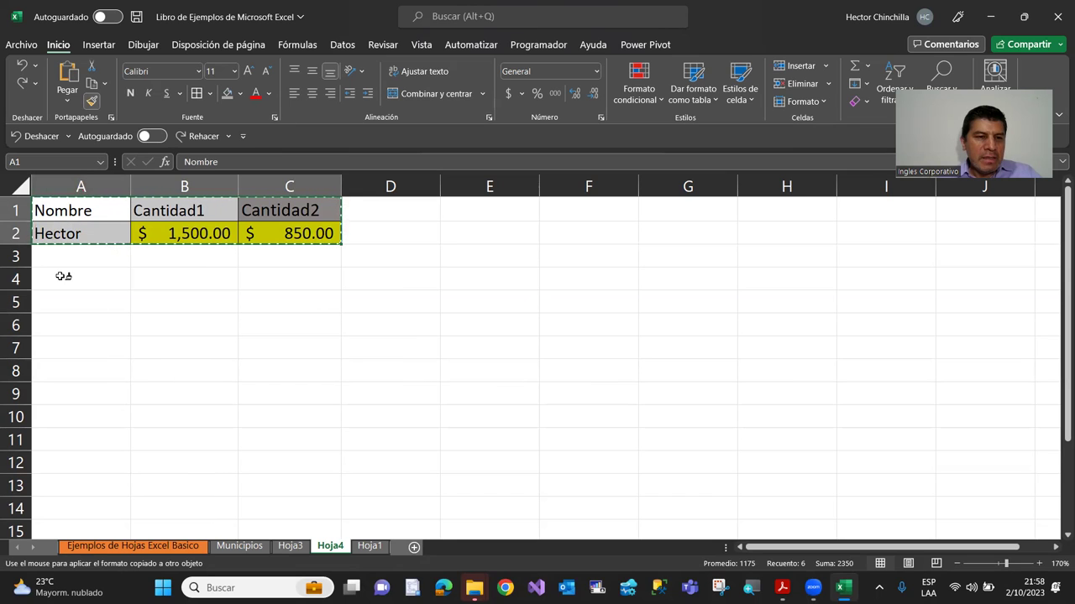
left_click(63, 275)
left_click(180, 364)
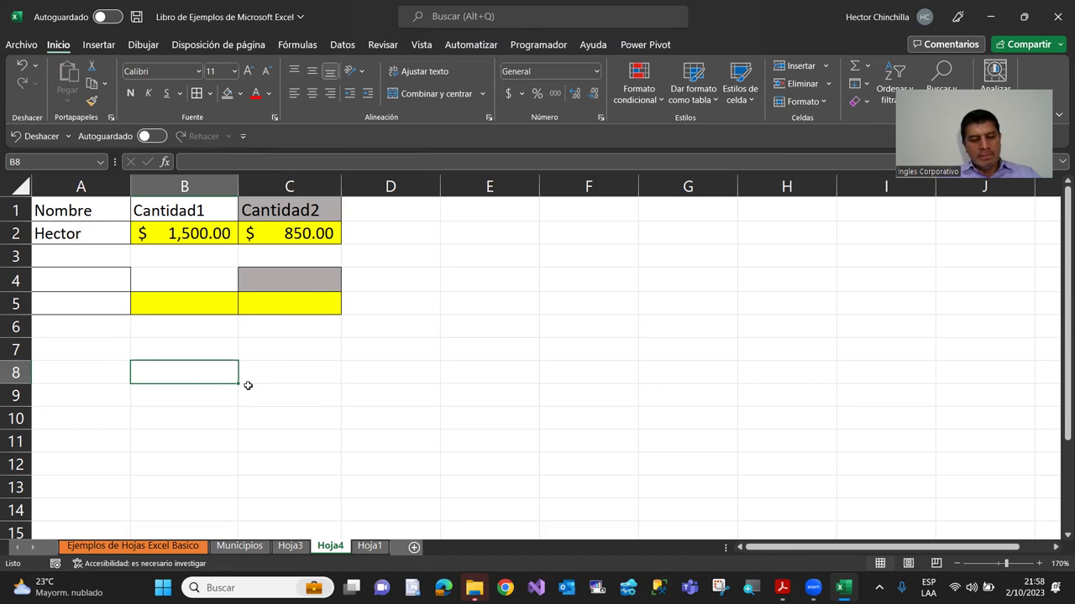
key("ctrl+z")
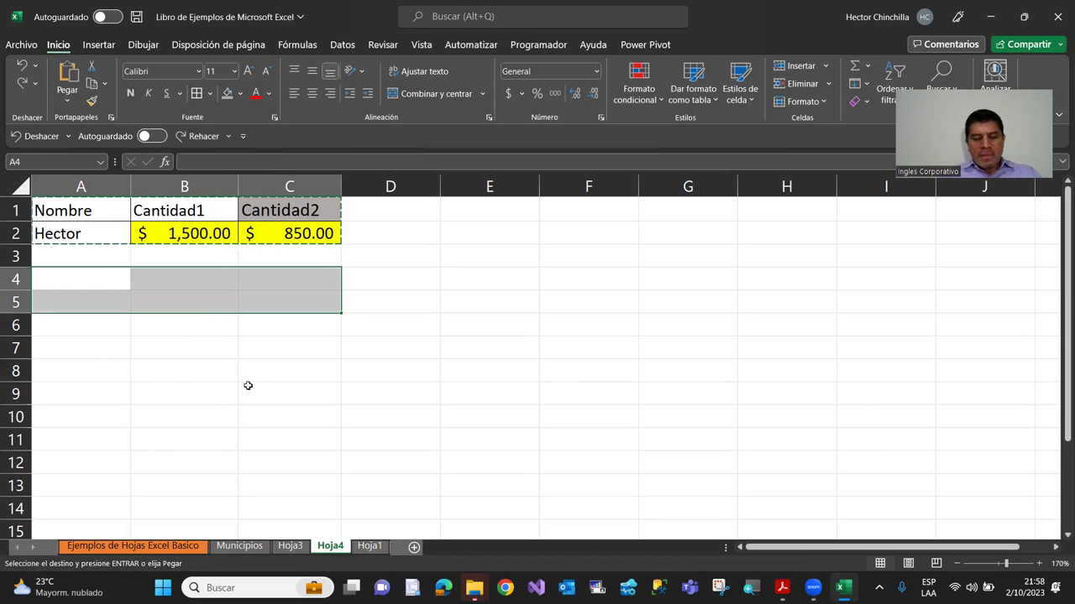
key("ctrl+z")
key("ctrl+z")
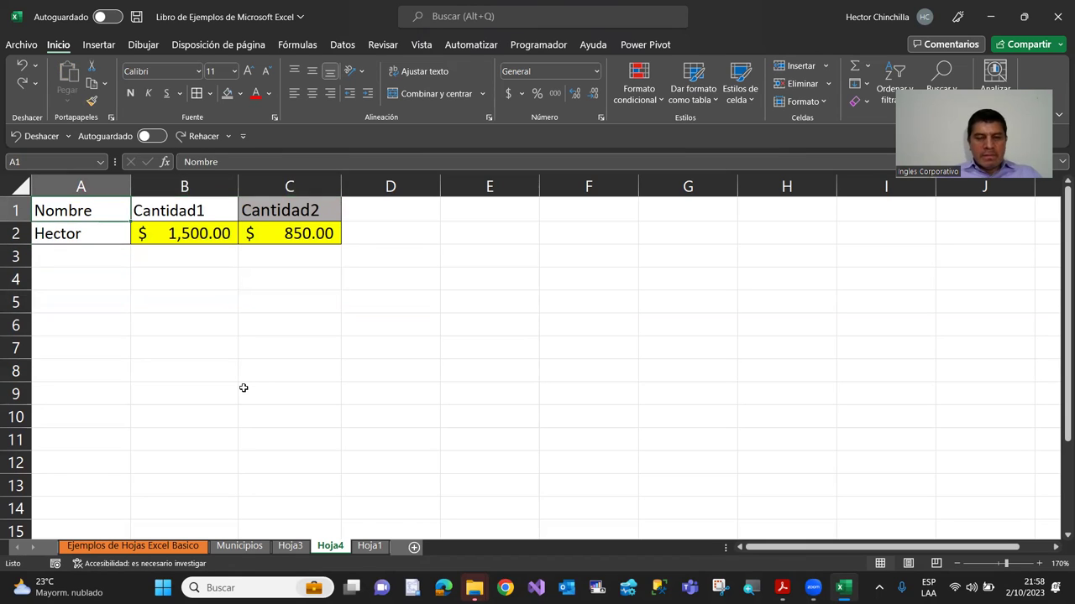
key("ctrl+y")
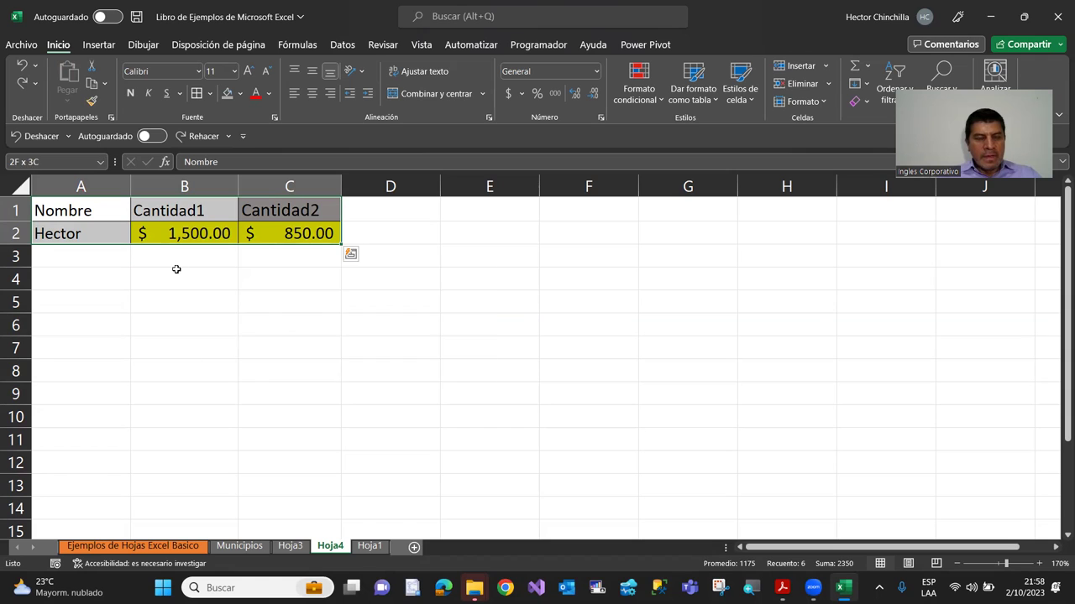
Ctrl-drag the A1:C2 block down to place a copy in A6:C7.
key("ctrl+q")
left_click(98, 304)
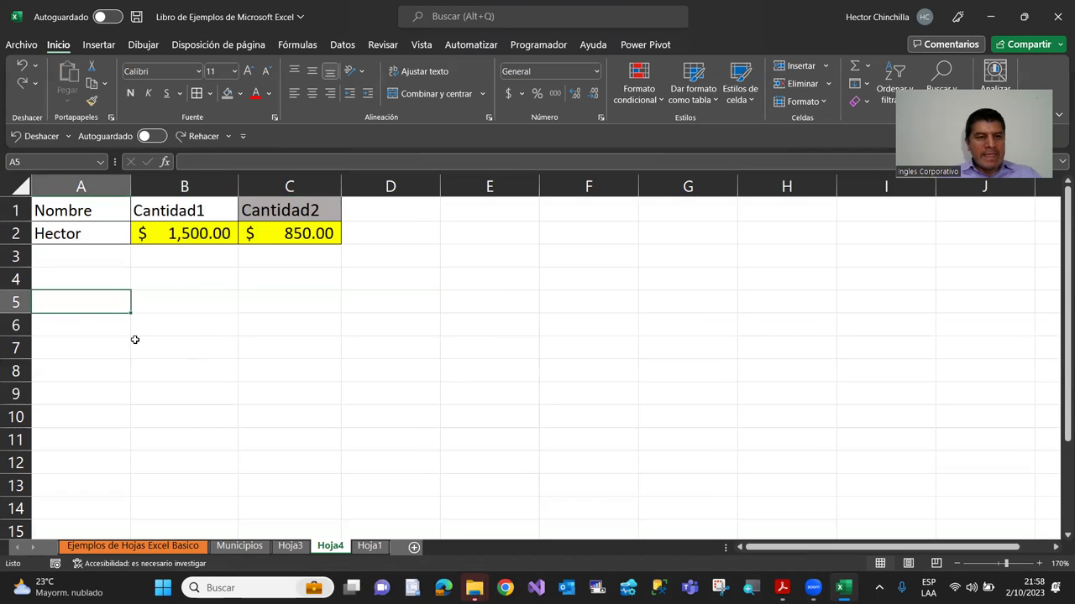
left_click(107, 387)
mouse_move(87, 212)
left_mouse_down()
mouse_move(268, 218)
mouse_move(265, 235)
left_mouse_up()
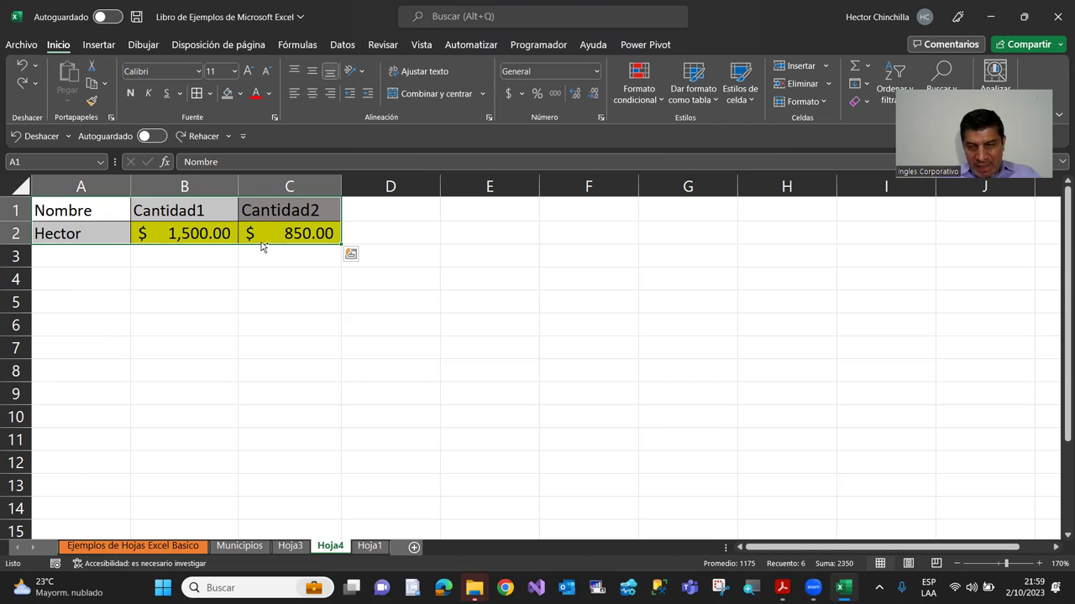
left_click_drag(261, 246, 271, 351)
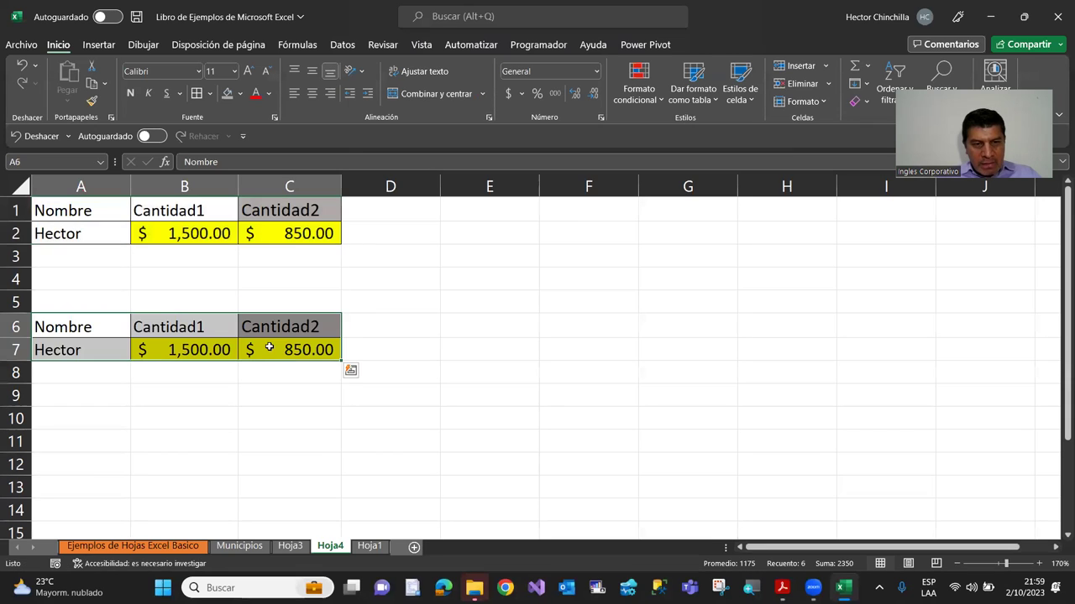
left_click(192, 296)
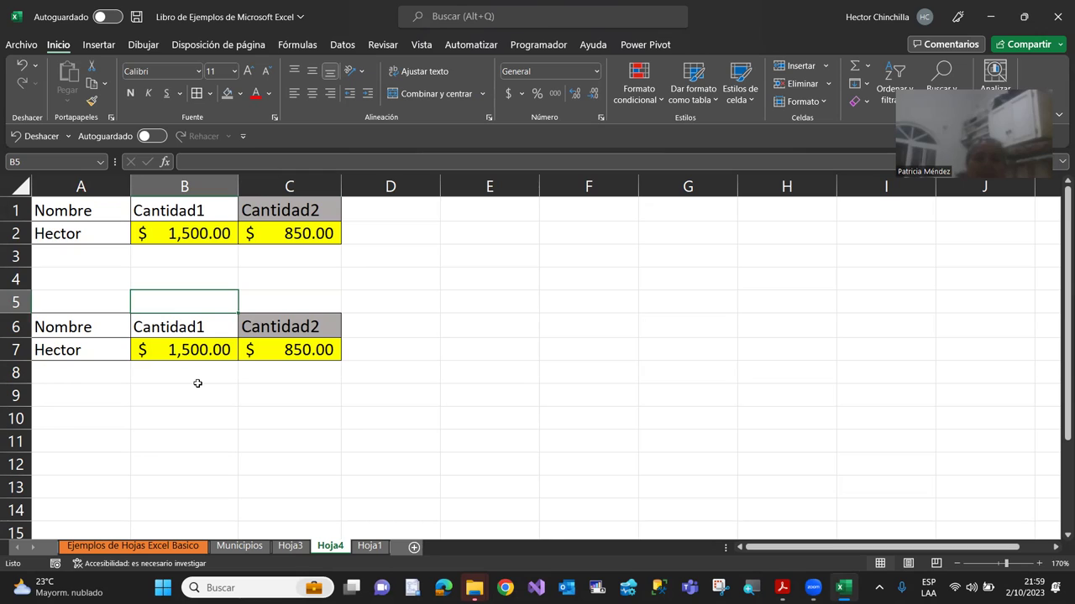
left_click(125, 418)
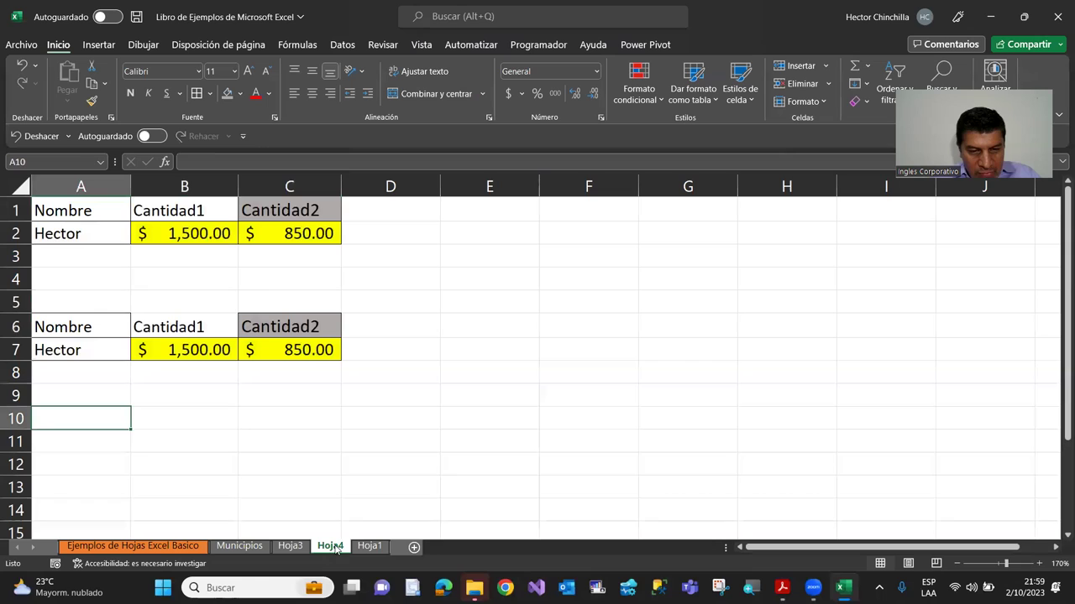
Move the Hoja4 tab ahead of Hoja3, then Ctrl-drag it after Hoja1 creating Hoja4 (2).
mouse_move(336, 546)
left_mouse_down()
mouse_move(324, 548)
mouse_move(394, 547)
mouse_move(126, 551)
left_mouse_up()
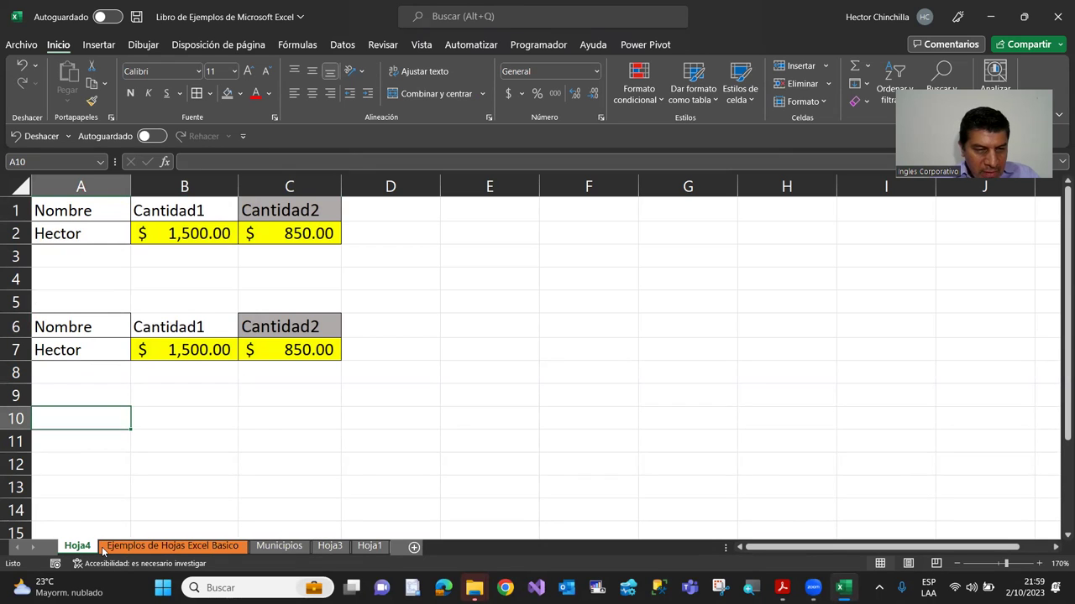
left_click(108, 547)
left_click(77, 547)
left_click_drag(85, 550, 382, 554)
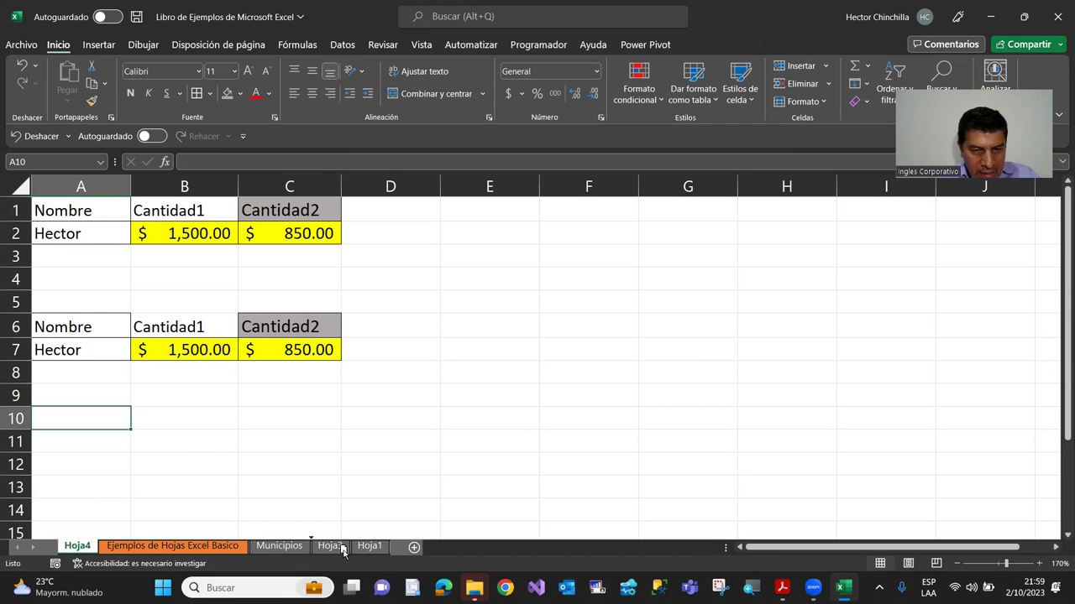
left_click_drag(382, 554, 399, 554)
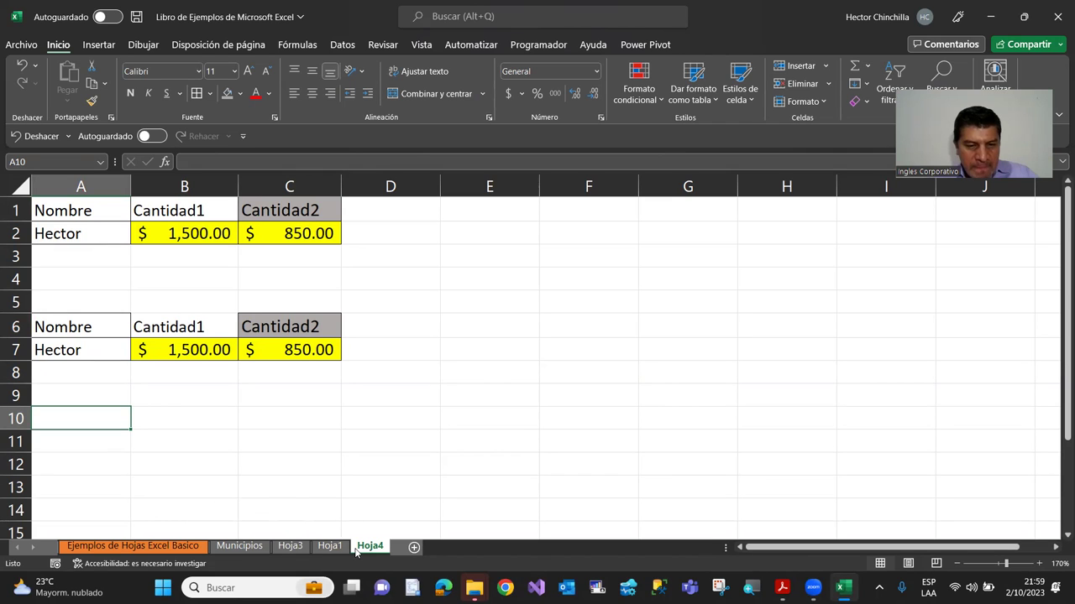
left_click_drag(370, 550, 280, 550)
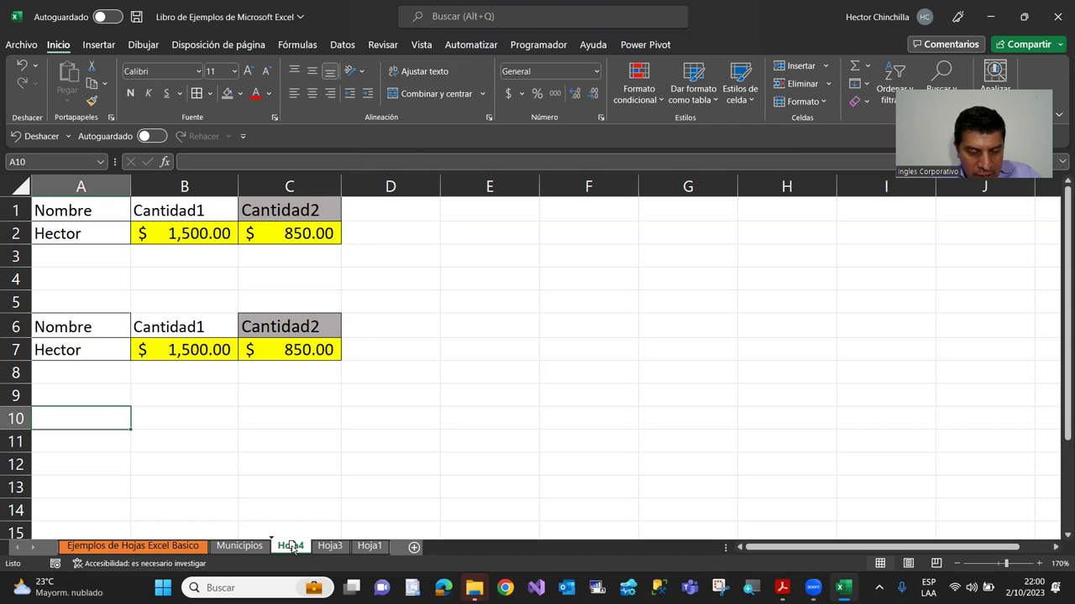
left_click_drag(292, 547, 293, 548)
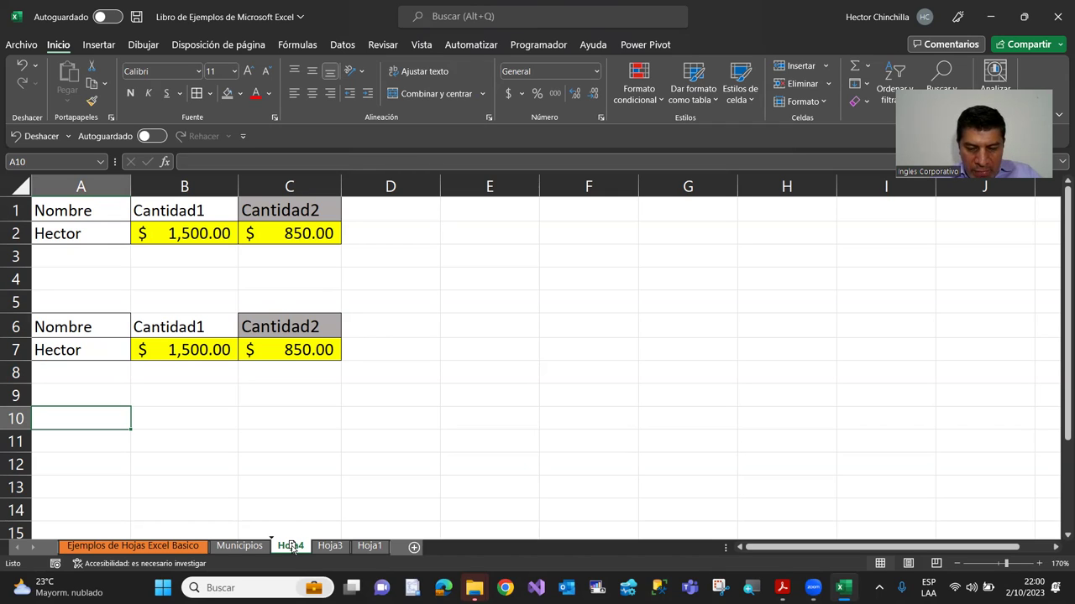
left_click_drag(292, 548, 342, 551)
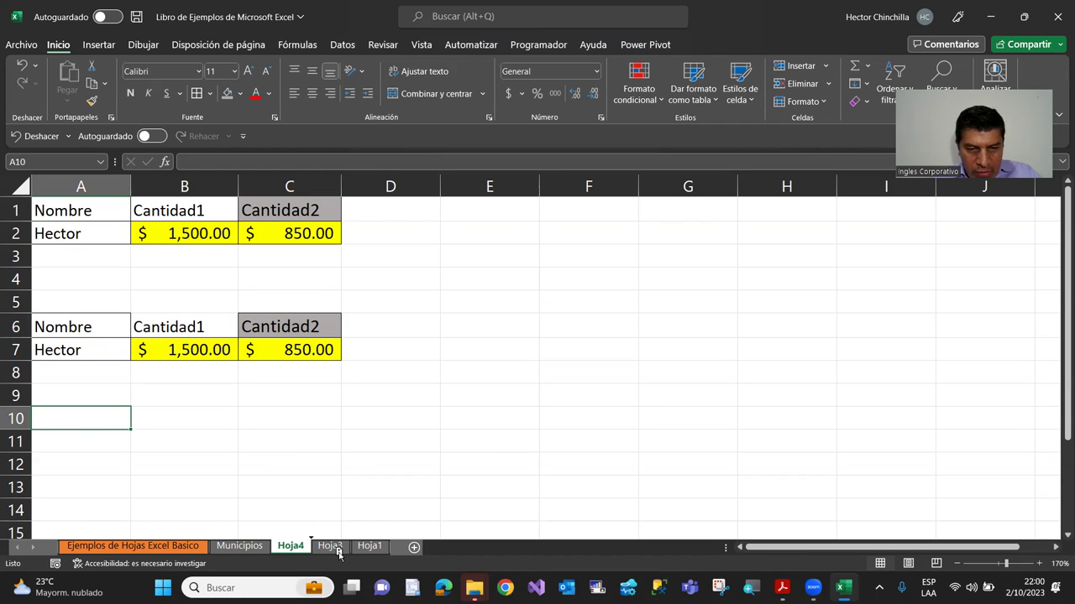
left_click_drag(343, 551, 397, 547)
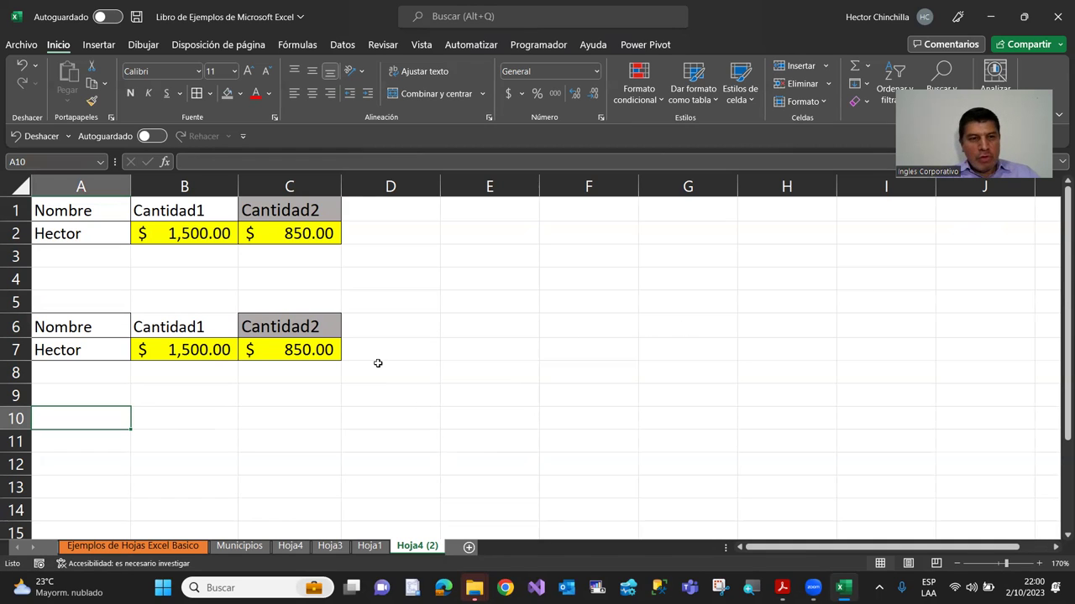
left_click_drag(104, 294, 105, 284)
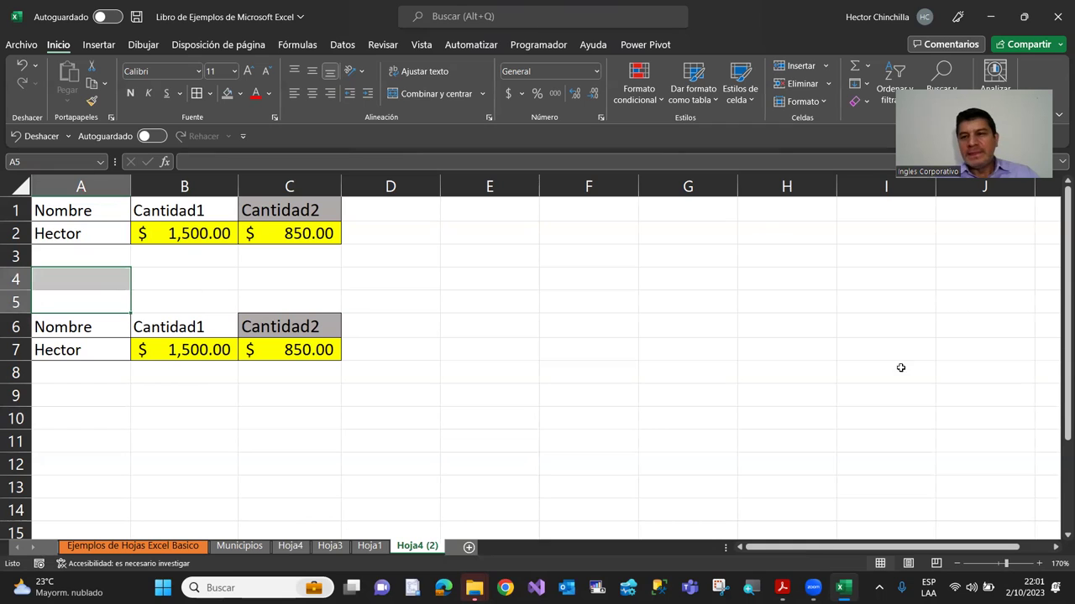
left_click(739, 371)
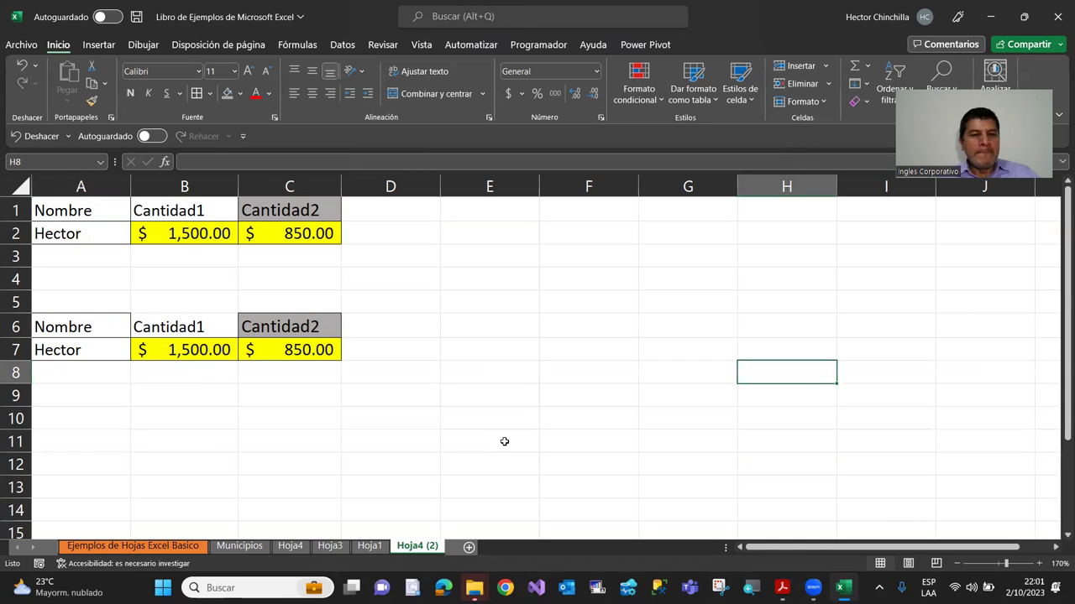
left_click(87, 280)
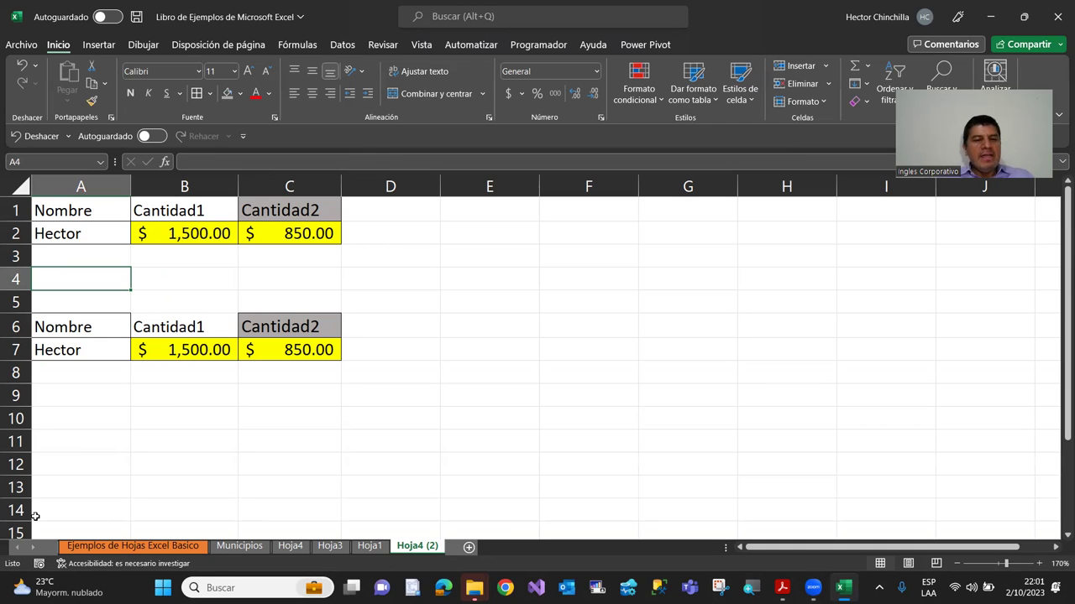
left_click(77, 396)
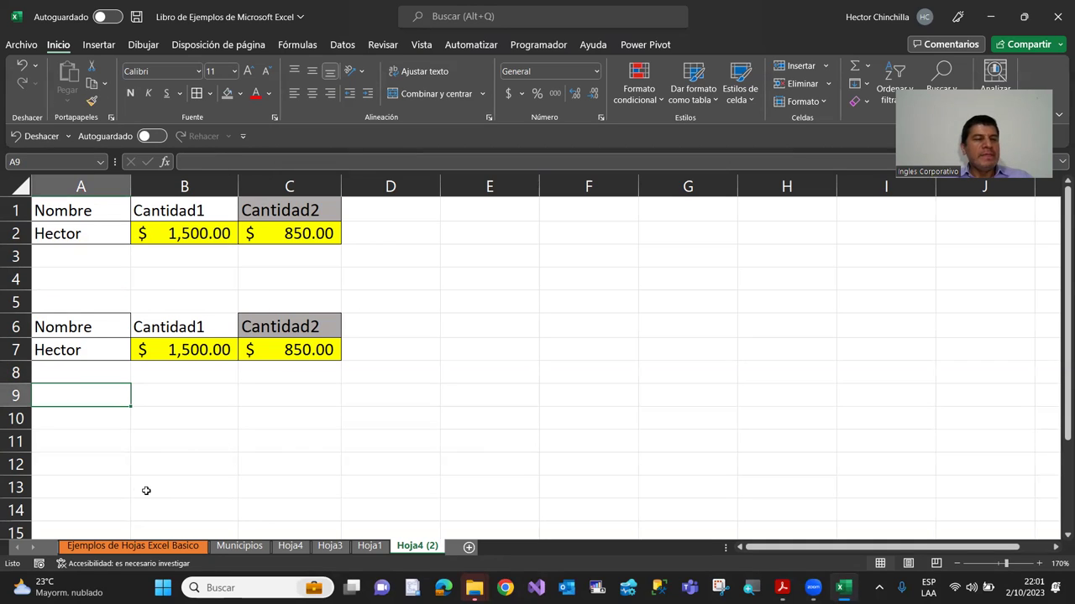
left_click(93, 298)
left_click(125, 411)
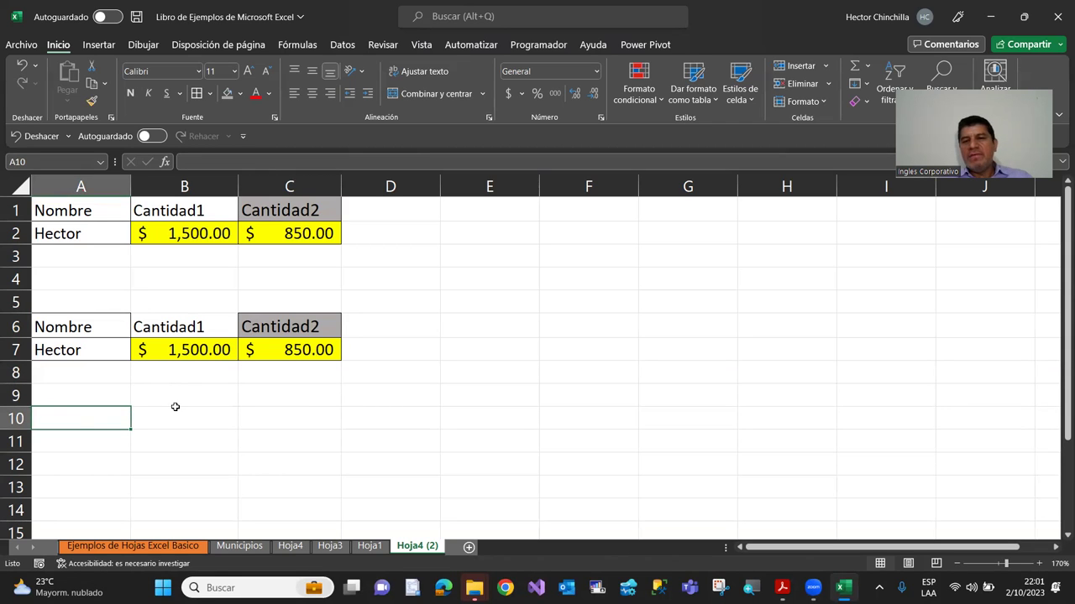
left_click(113, 291)
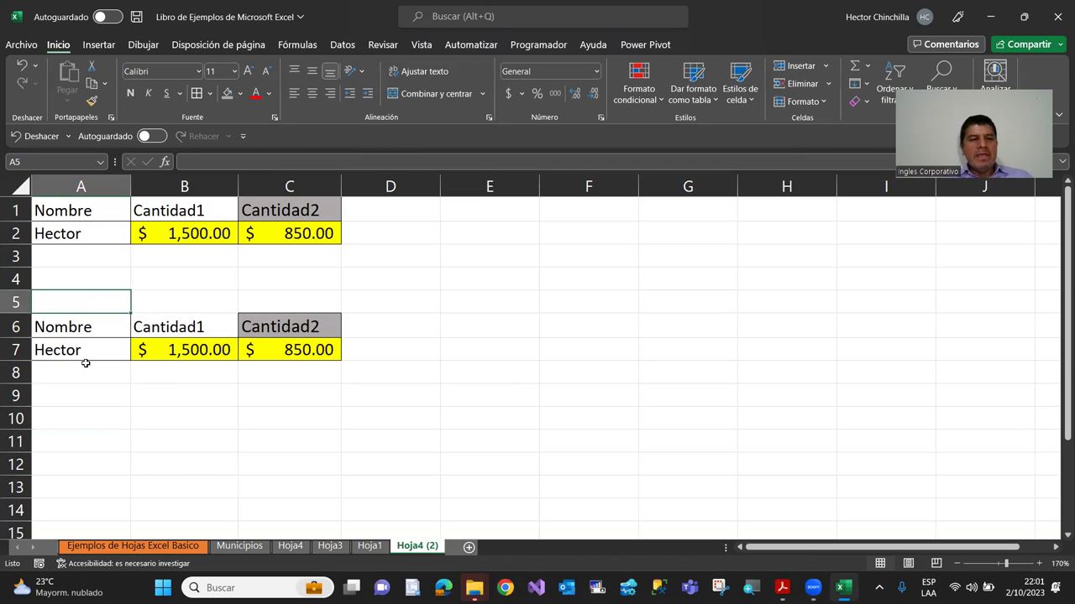
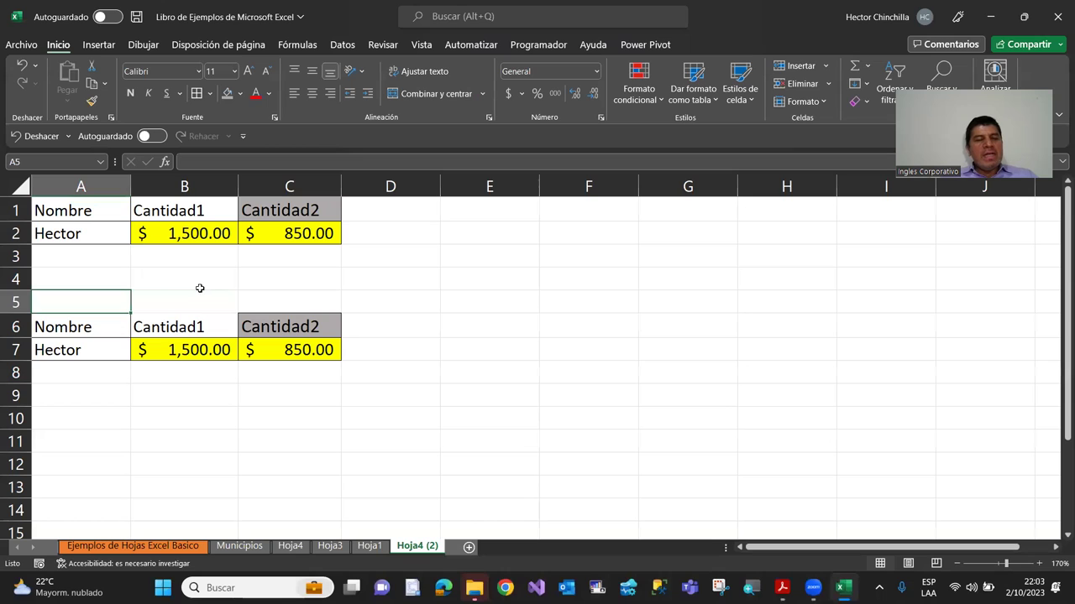
left_click(164, 352)
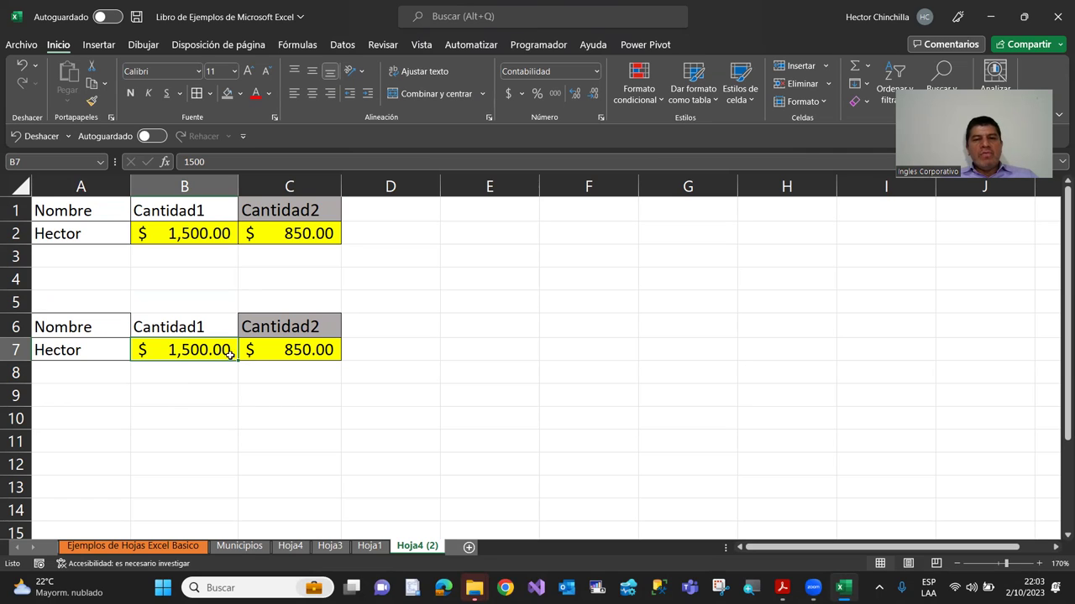
left_click(91, 261)
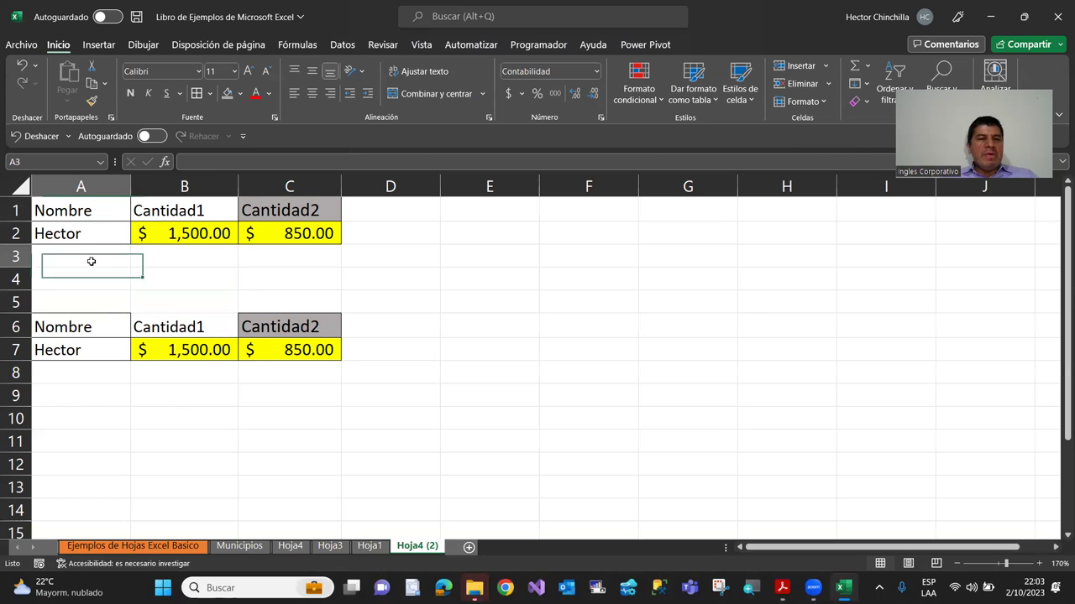
left_click(88, 212)
left_click(91, 276)
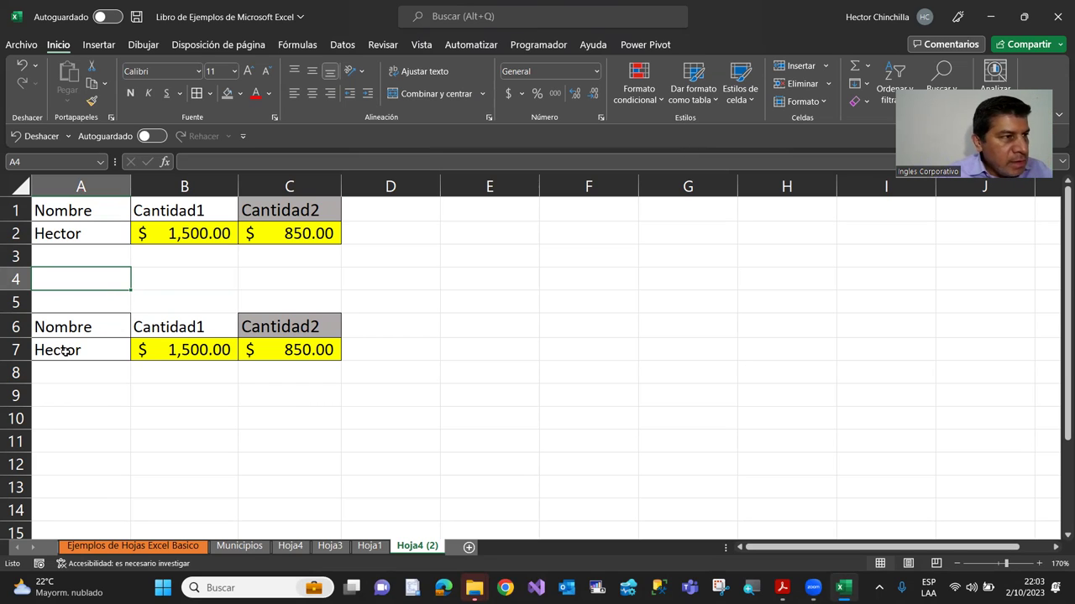
left_click(132, 282)
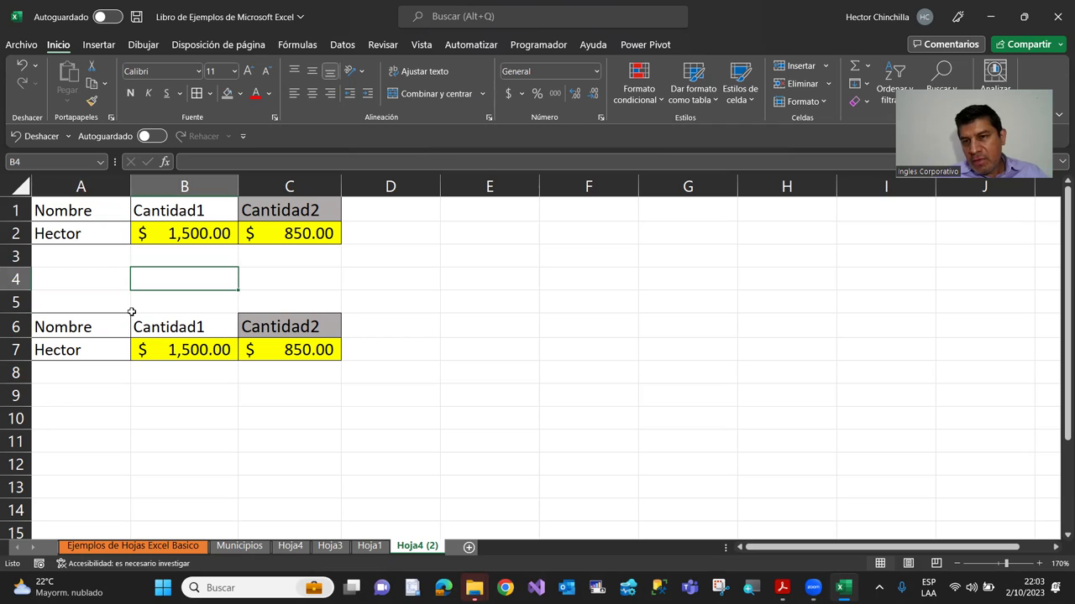
left_click(75, 282)
left_click(69, 214)
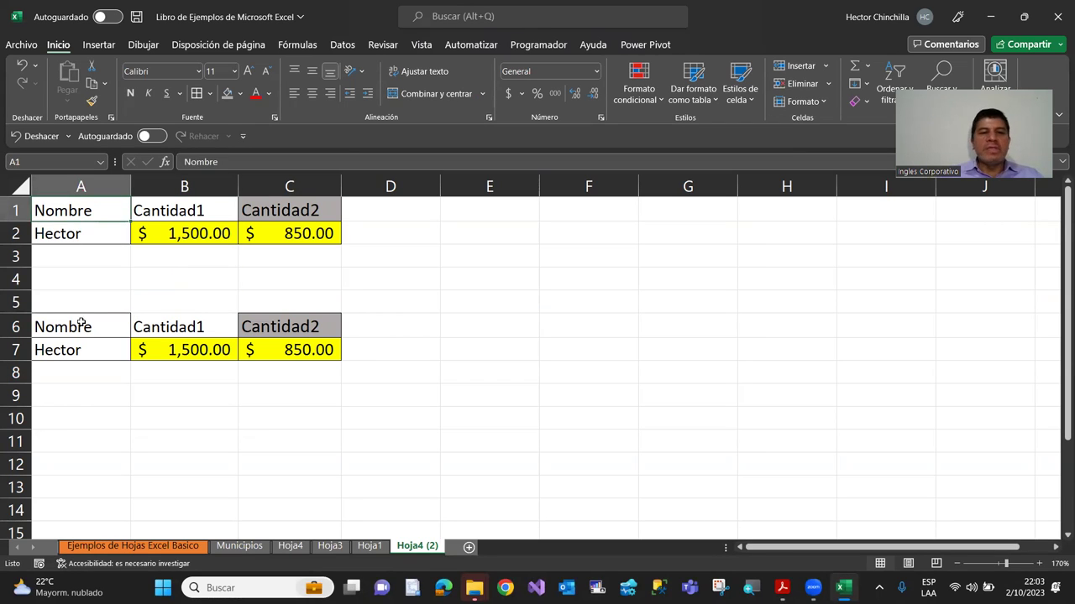